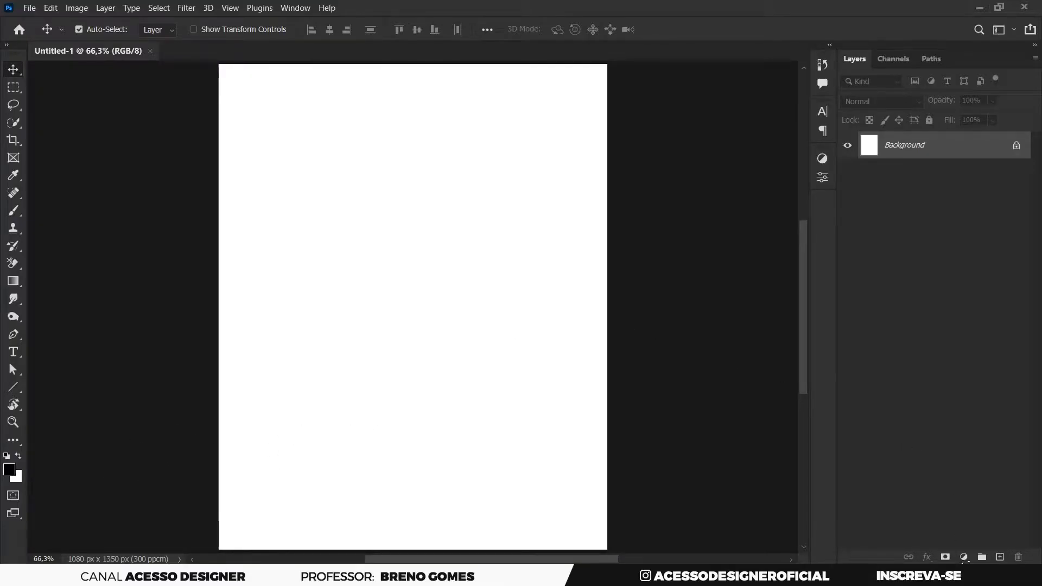
Step: Add a white (ffffff) Solid Color fill layer and delete the original Background layer
click(964, 557)
click(976, 319)
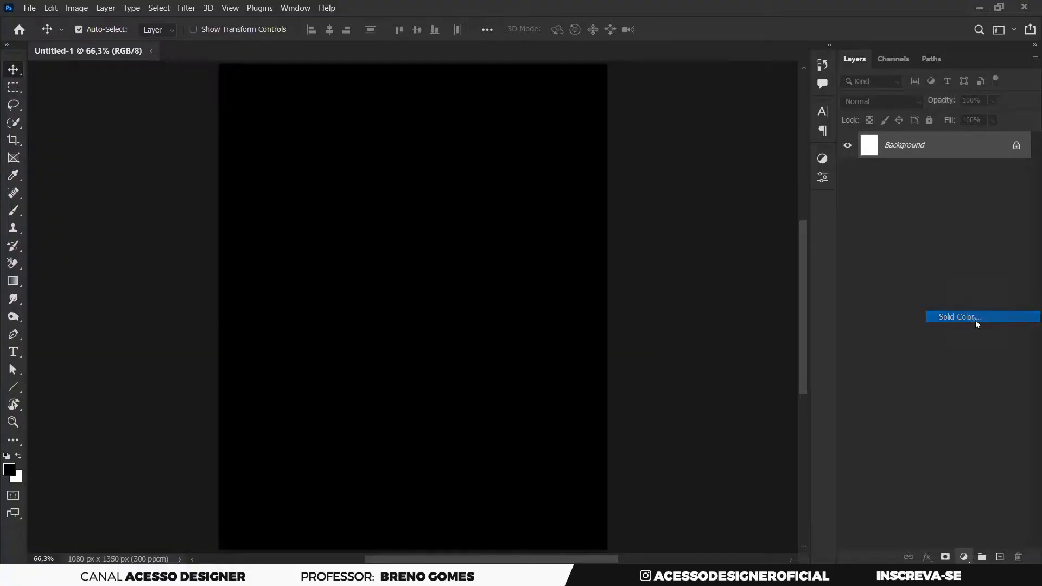
drag(703, 213, 656, 200)
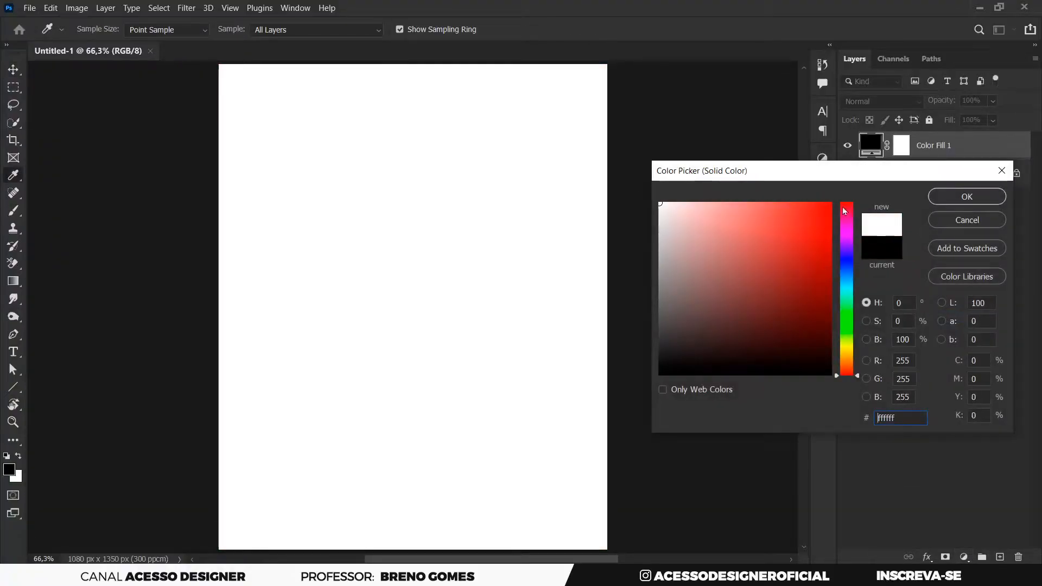
click(965, 202)
click(943, 179)
key(Delete)
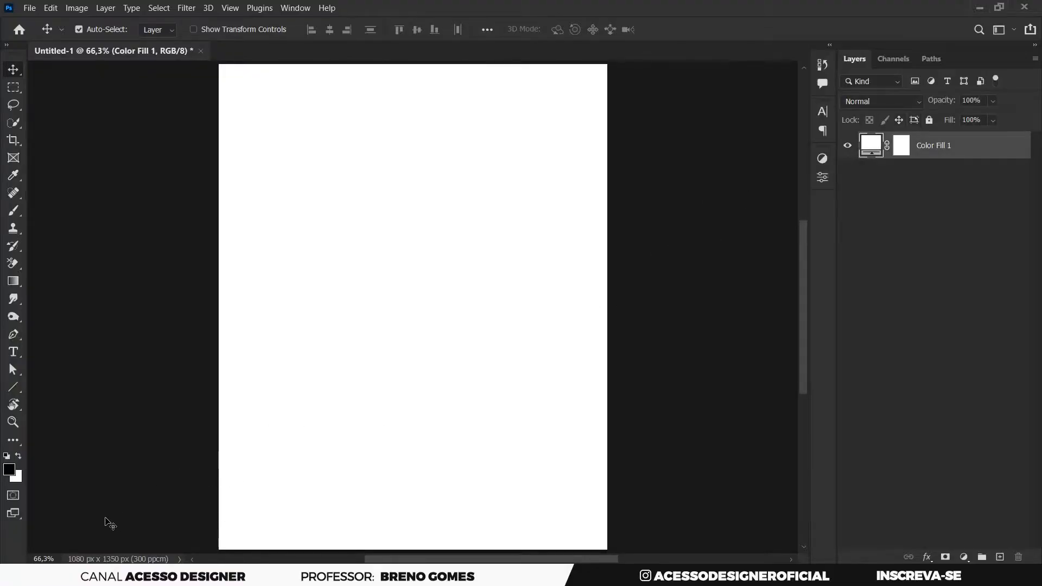
Step: Switch to the imagem aula folder in File Explorer, preview imagem (7), and place it in the Photoshop document
click(163, 575)
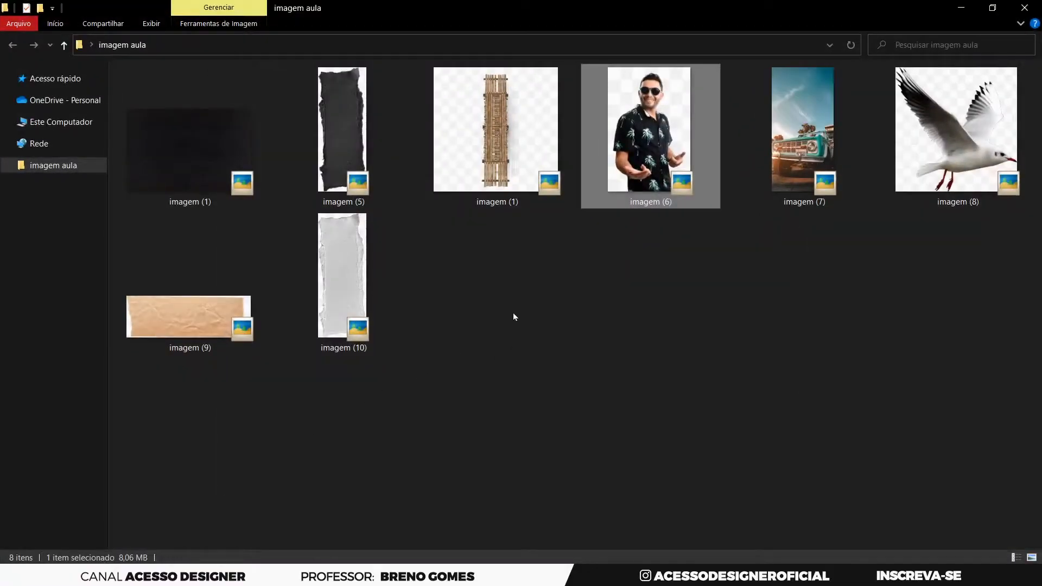
double_click(803, 162)
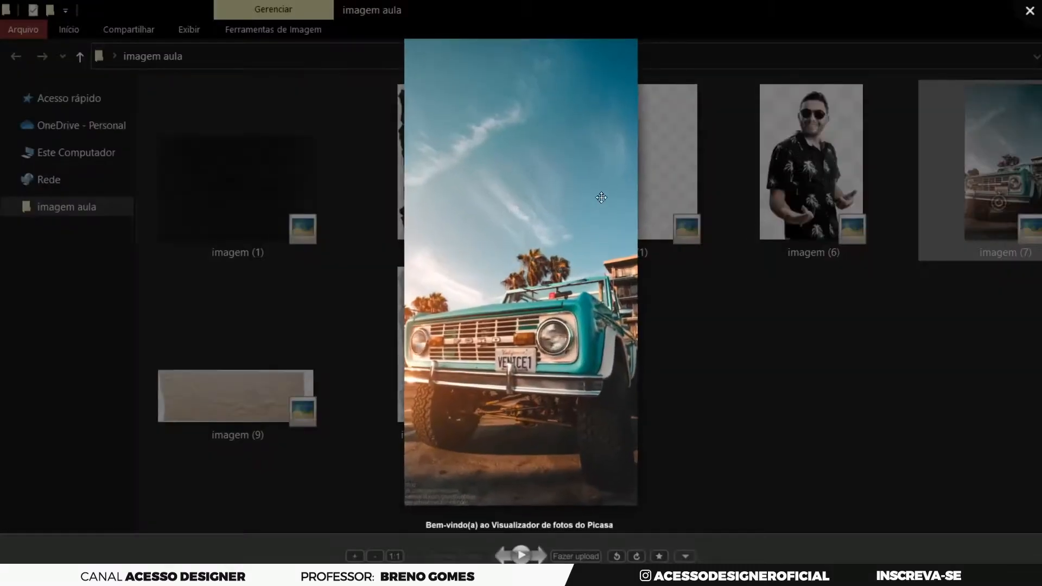
click(768, 226)
drag(796, 151, 374, 527)
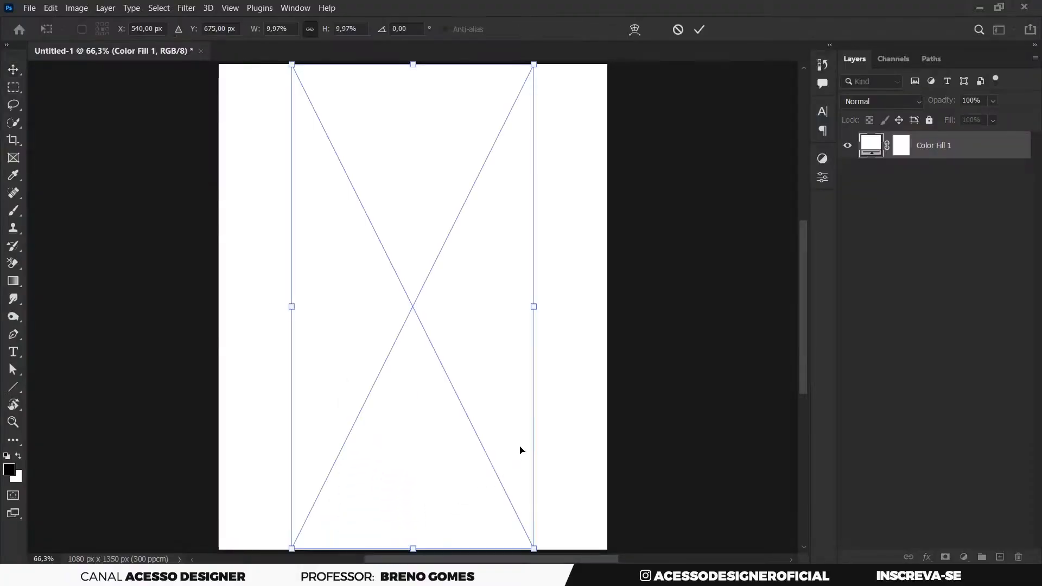
Step: Enlarge and reposition the car photo so it covers the whole canvas with the car along the lower edge, and commit the placement
drag(499, 318, 470, 317)
drag(520, 154, 636, 83)
drag(485, 279, 485, 338)
click(699, 31)
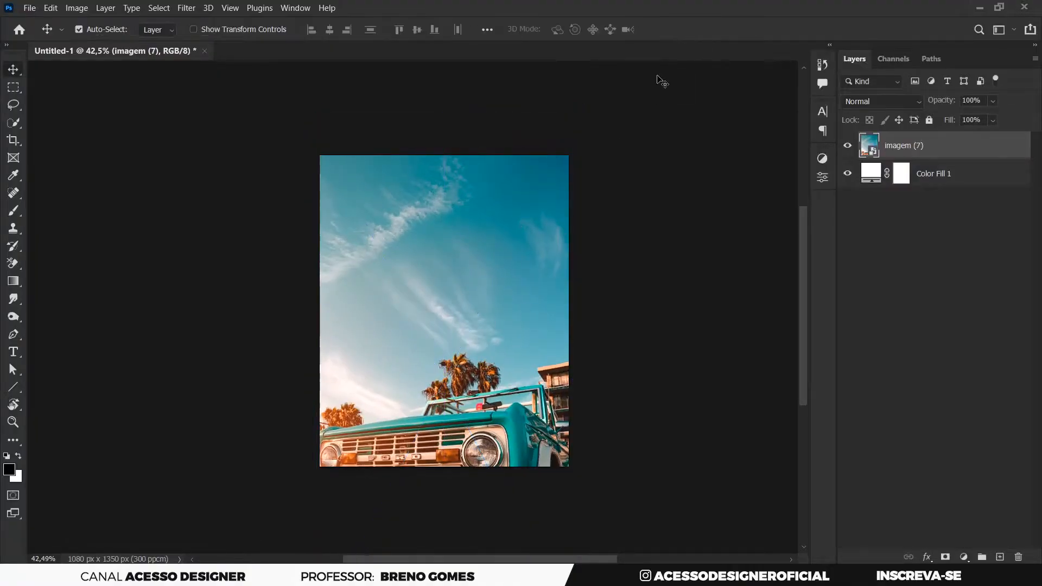
key(z)
right_click(465, 230)
click(502, 241)
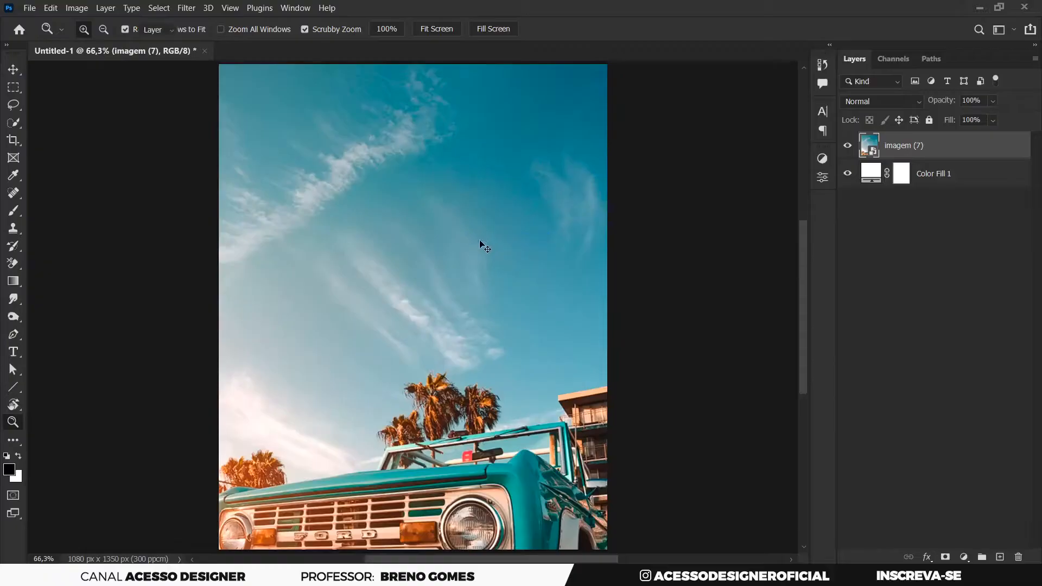
key(v)
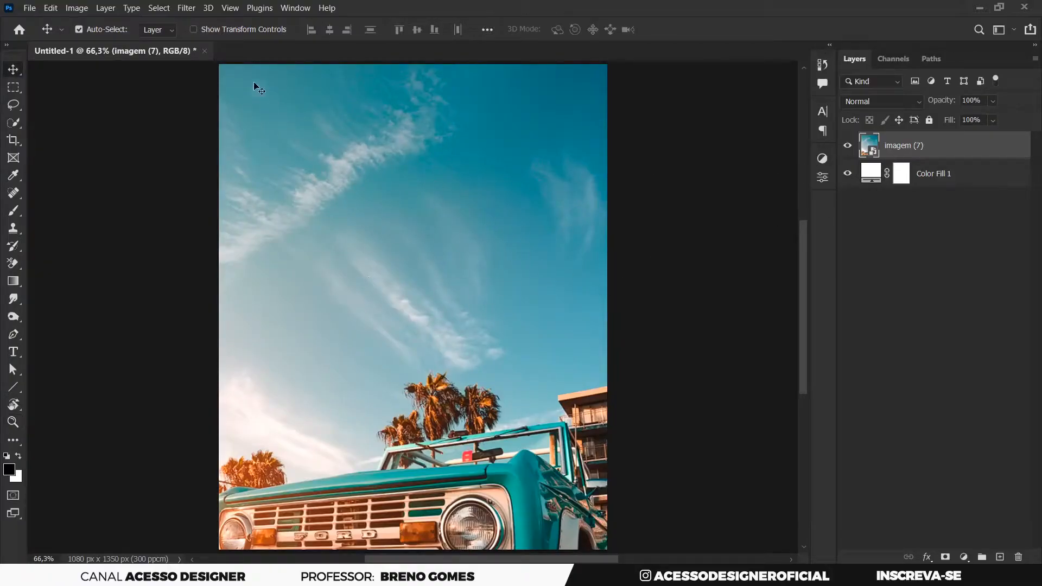
Step: Apply a Gaussian Blur with a 23.5-pixel radius to the imagem (7) layer and collapse its smart filters
click(195, 11)
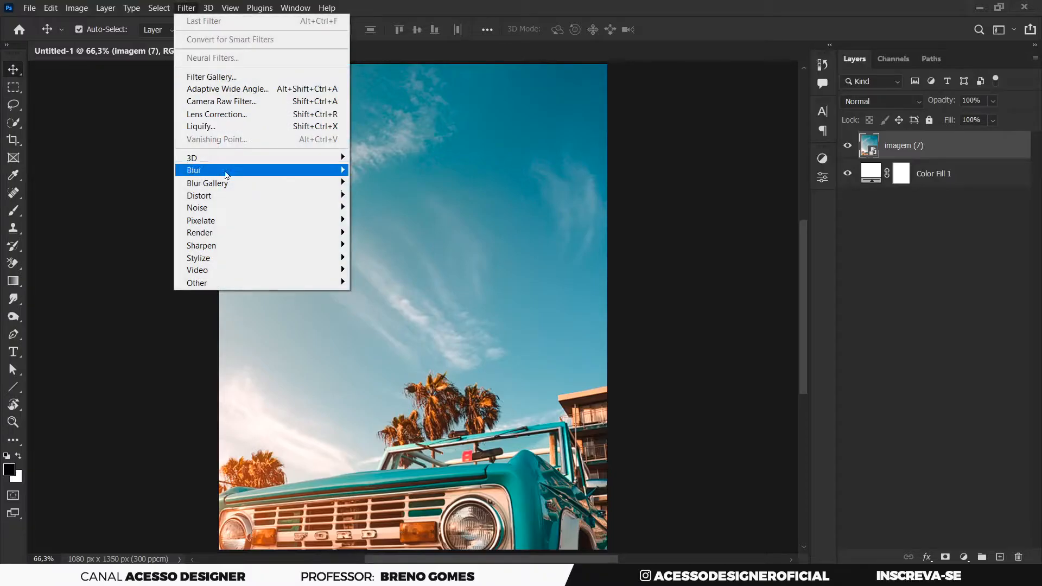
mouse_move(271, 174)
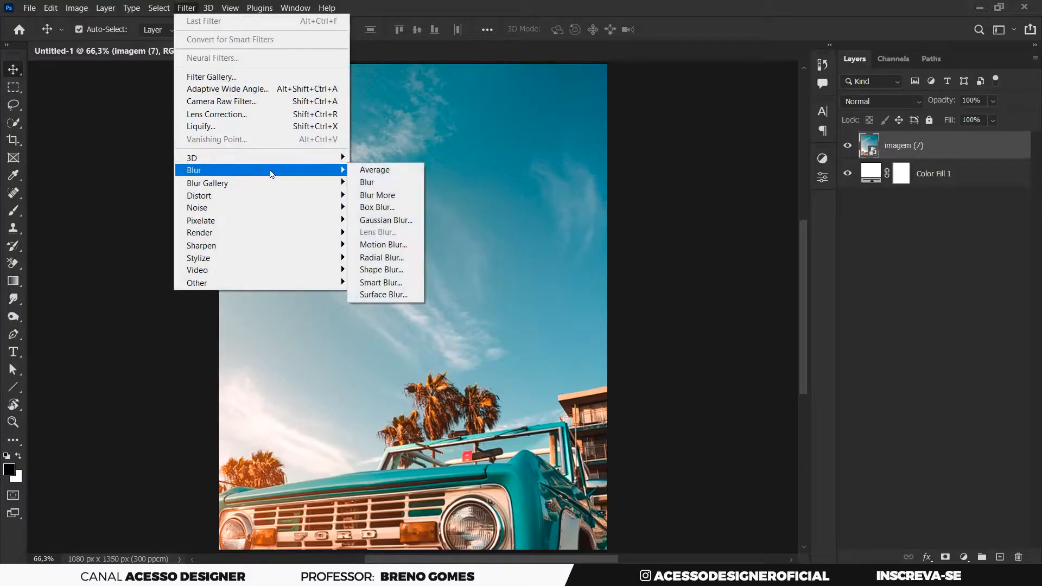
click(415, 225)
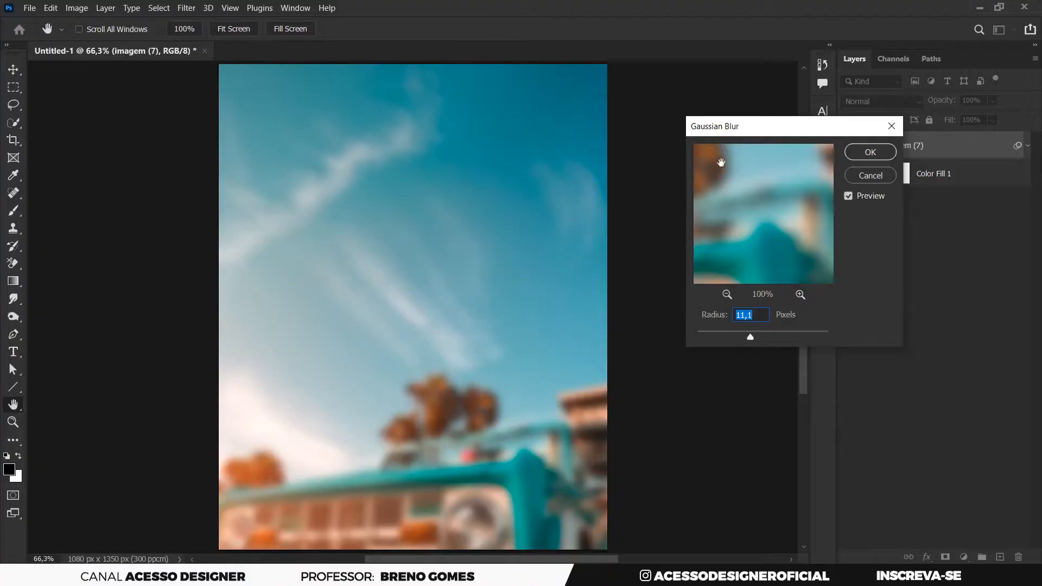
drag(754, 131, 770, 129)
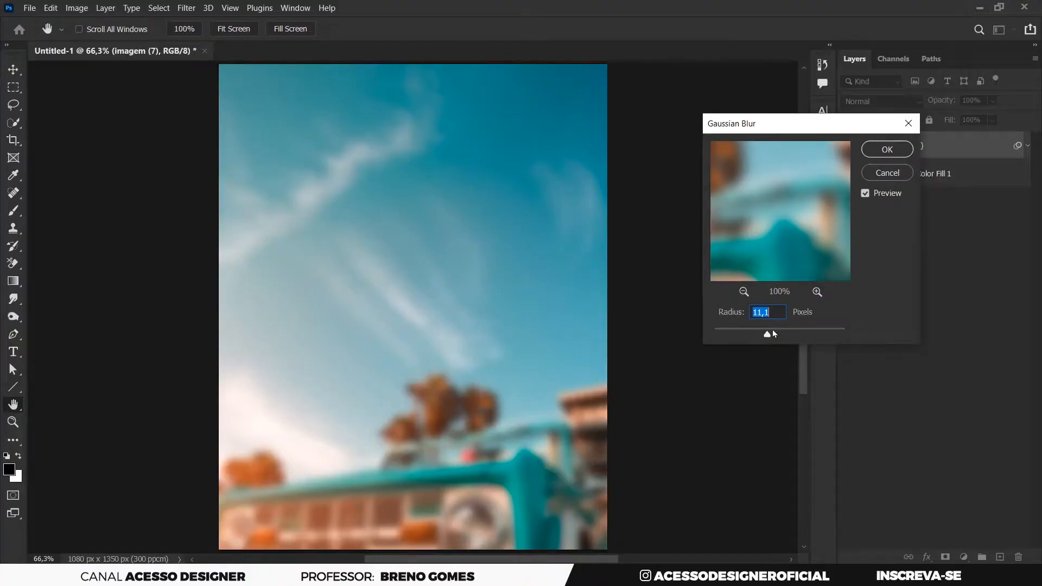
drag(774, 333, 774, 336)
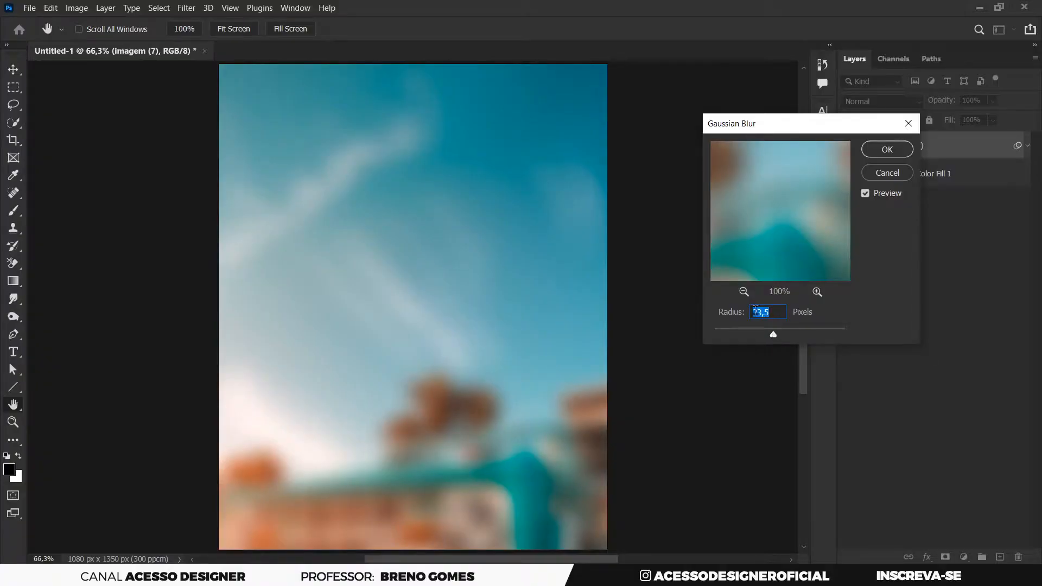
click(893, 151)
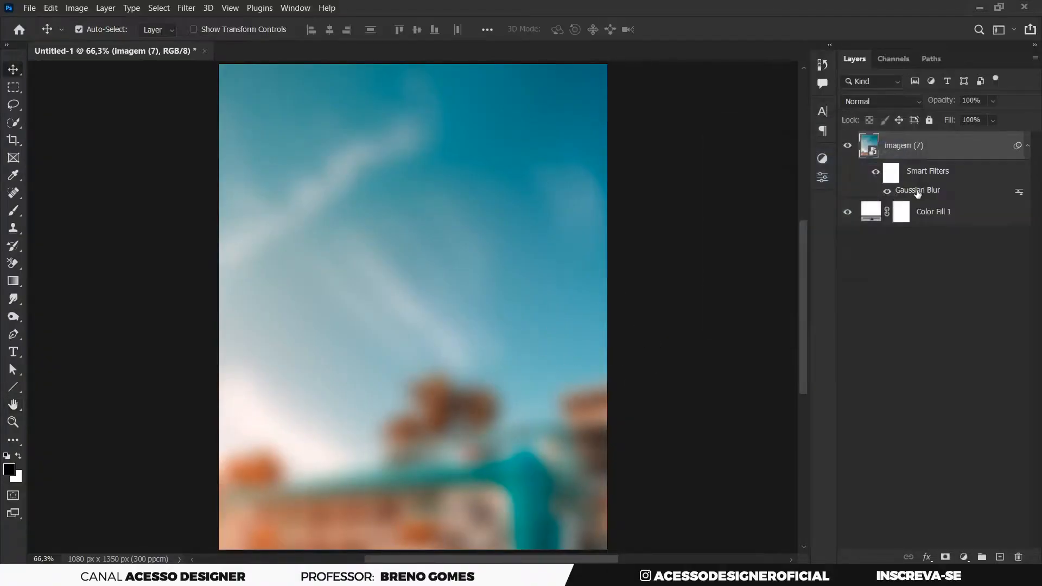
click(1026, 149)
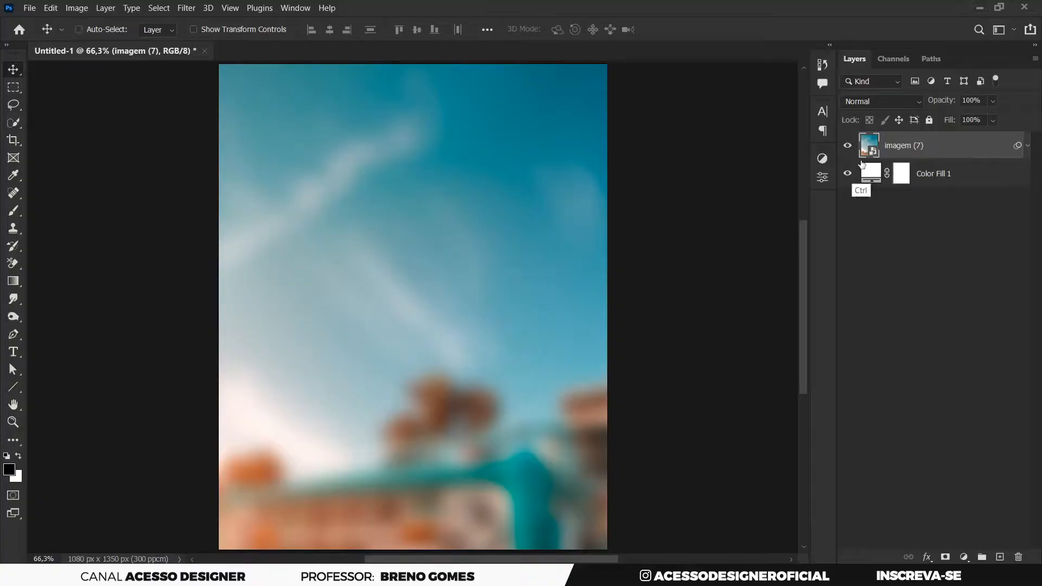
Step: Group the blurred imagem (7) layer and name the group Plano de Fundo
key(ctrl+g)
double_click(901, 140)
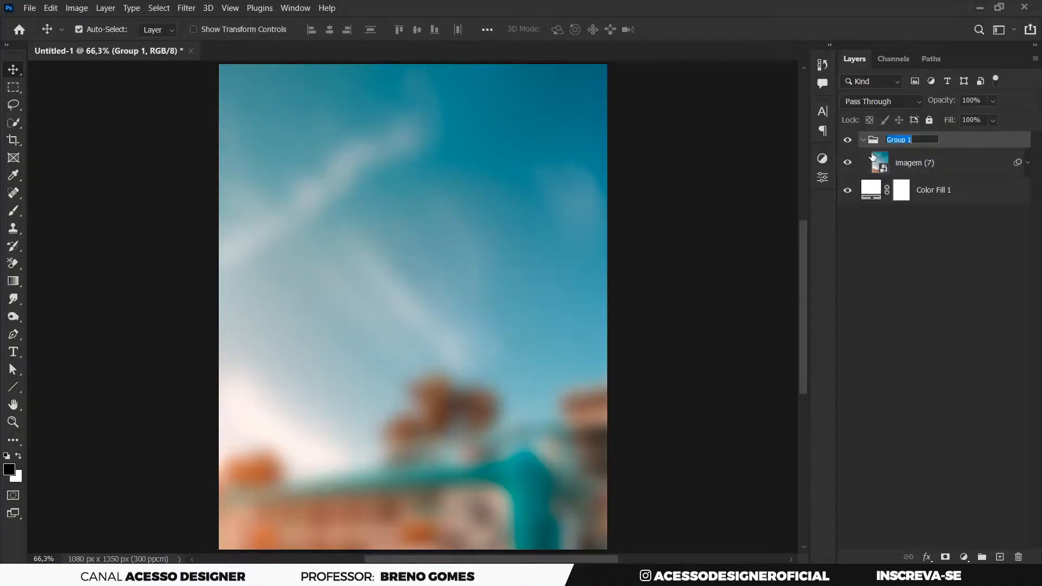
text(Plano de Fundo)
key(Return)
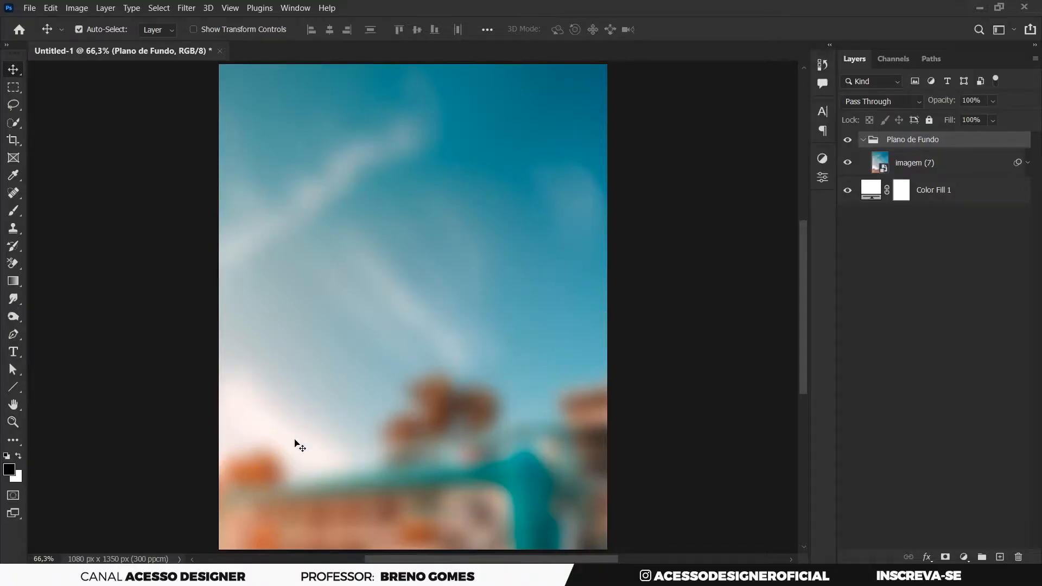
Step: Place imagem (6) from the File Explorer folder, shift the man toward the canvas's left side, and scale him to 13.23%
key(alt+Tab)
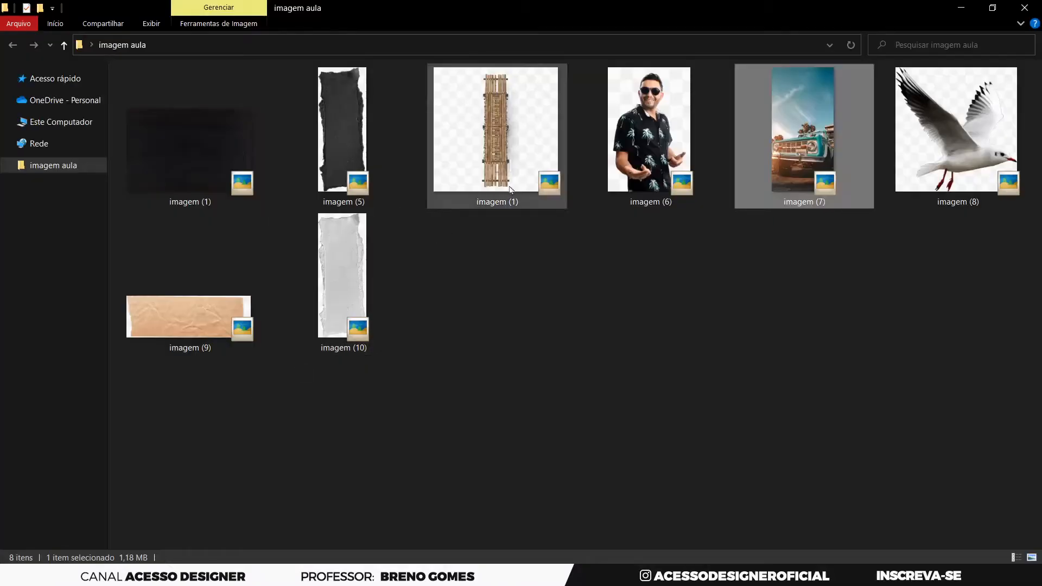
click(654, 186)
drag(654, 186, 391, 409)
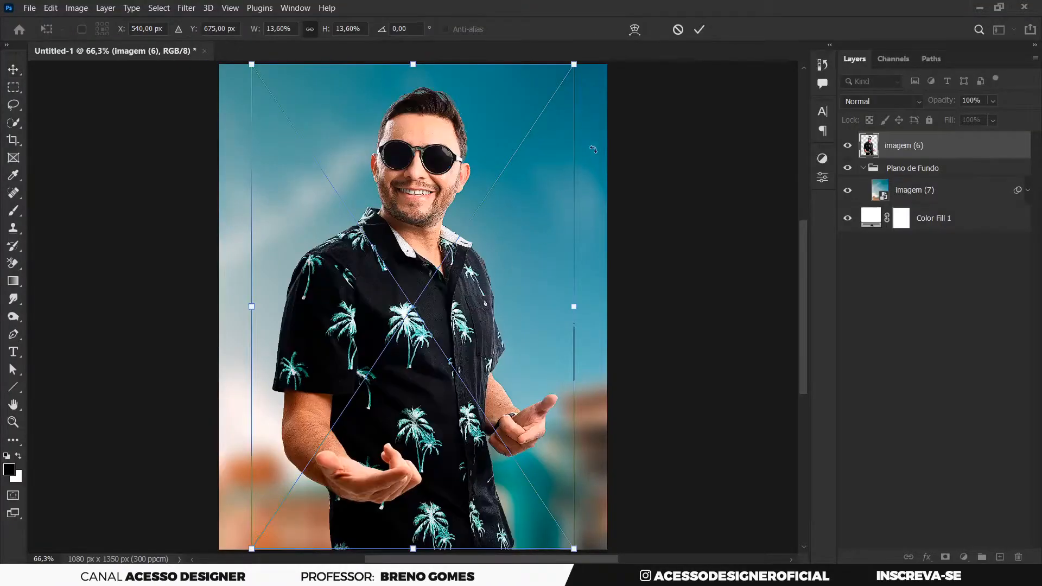
drag(407, 337, 355, 335)
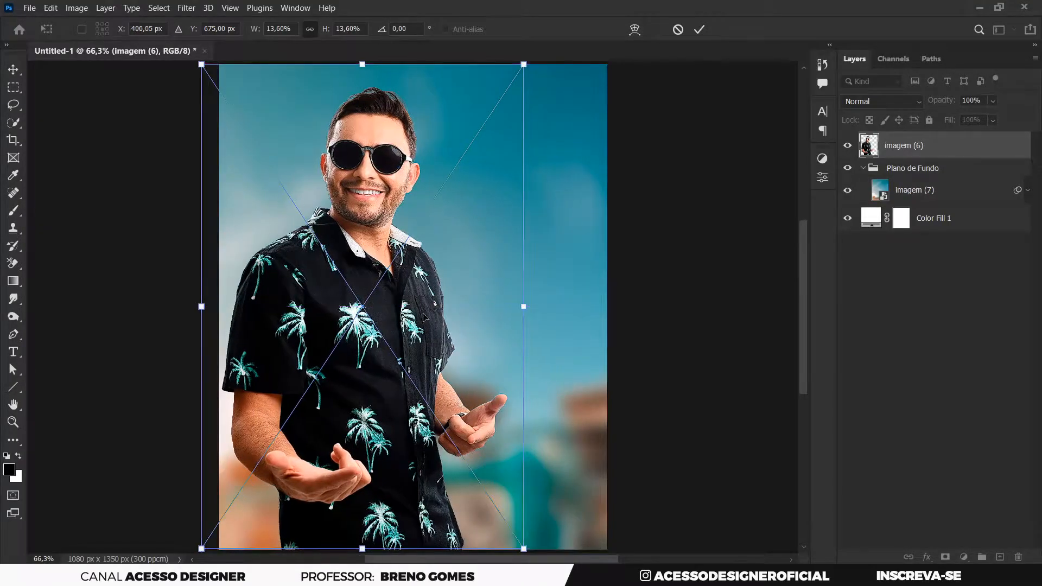
drag(524, 64, 515, 77)
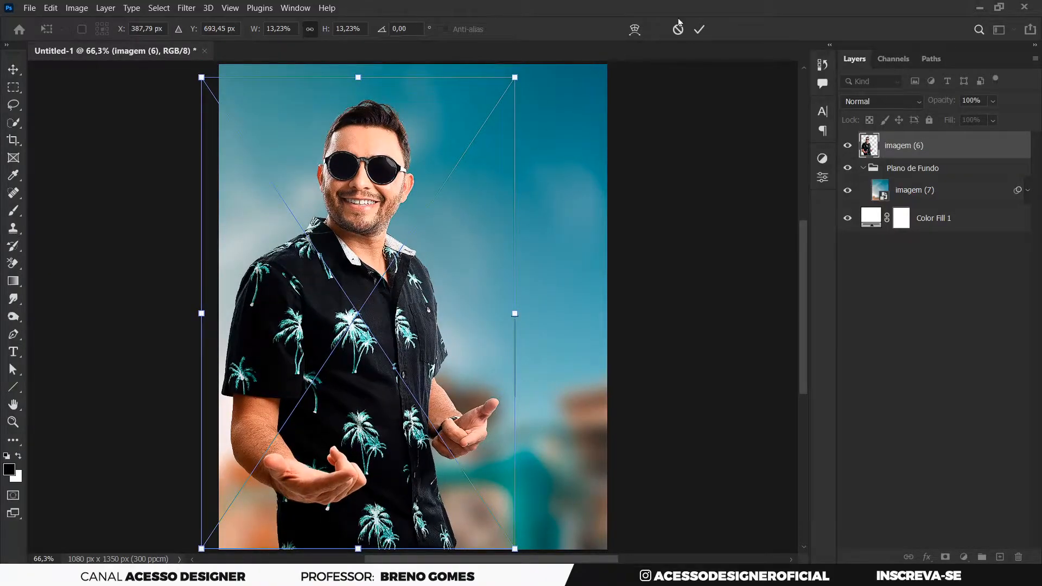
click(699, 31)
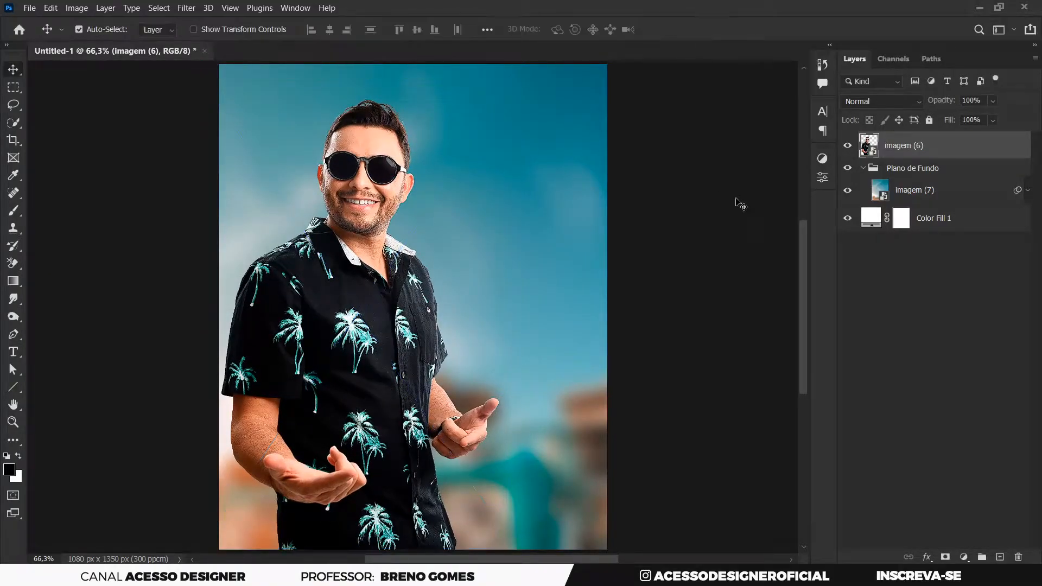
Step: Duplicate the blurred imagem (7) layer and move the copy out of the group to above imagem (6)
click(945, 196)
key(ctrl+j)
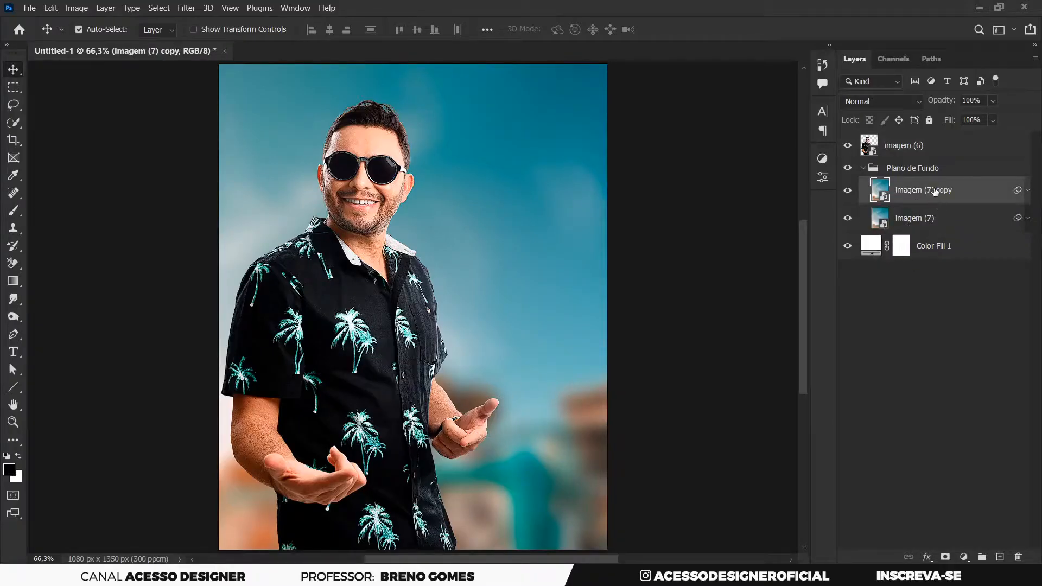
drag(932, 191, 912, 136)
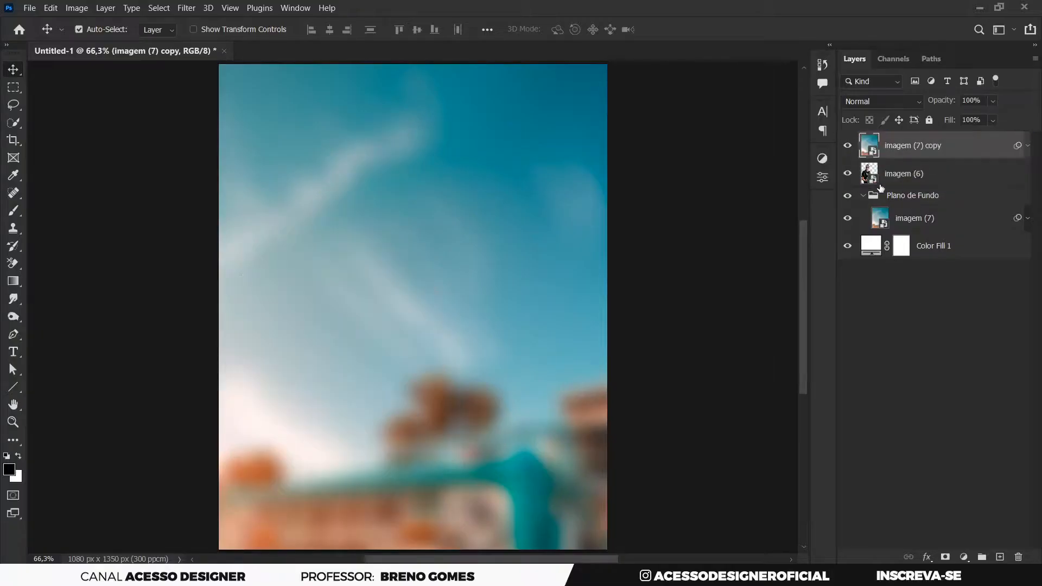
Step: Move the Color Fill 1 layer into the Plano de Fundo group beneath imagem (7) and collapse the group
click(863, 196)
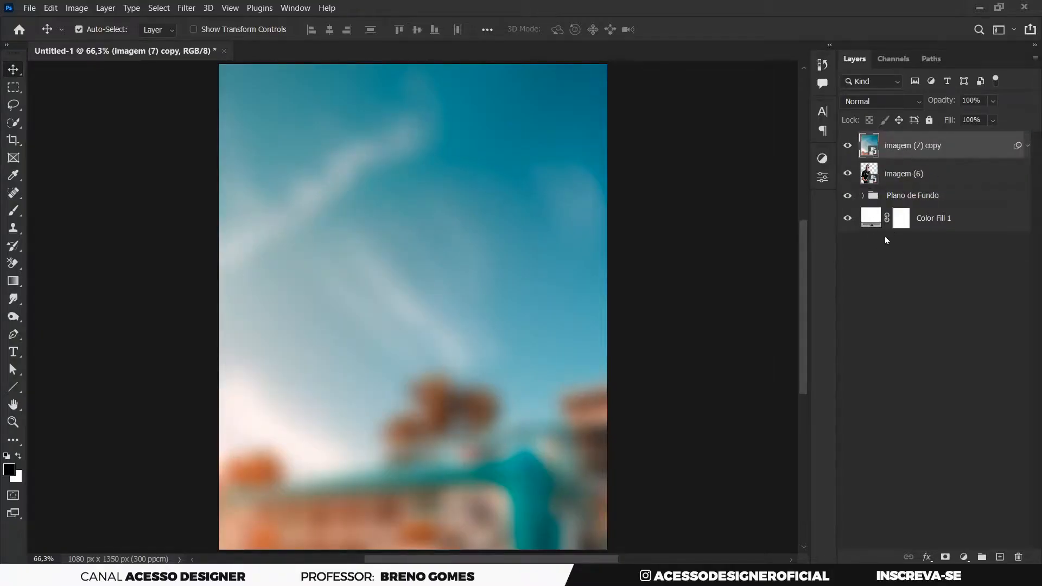
click(864, 196)
click(926, 218)
drag(932, 247, 932, 229)
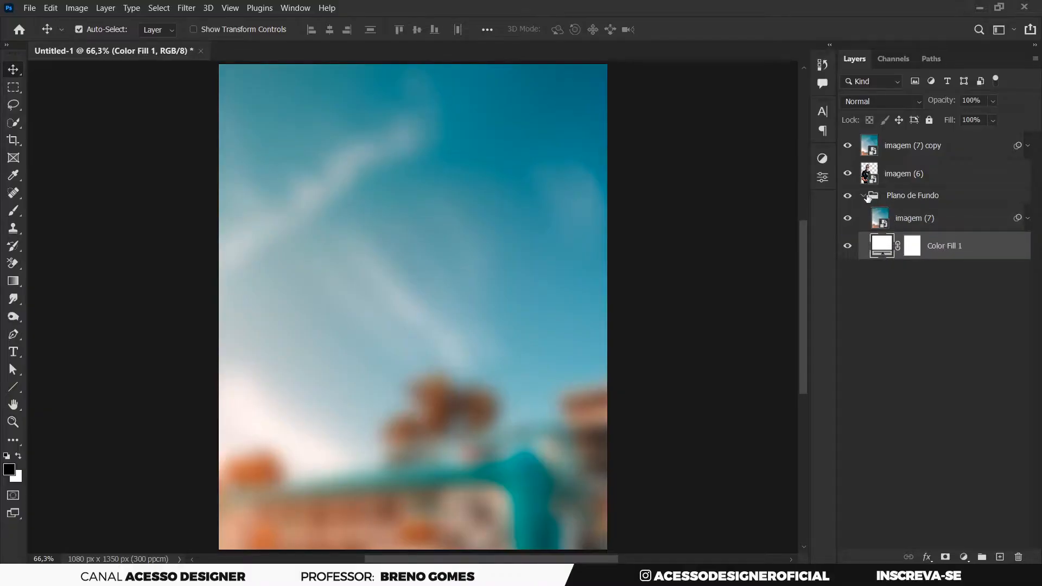
click(864, 196)
click(909, 202)
Step: Create an empty layer directly below imagem (7) copy and clip the copy to it
click(916, 155)
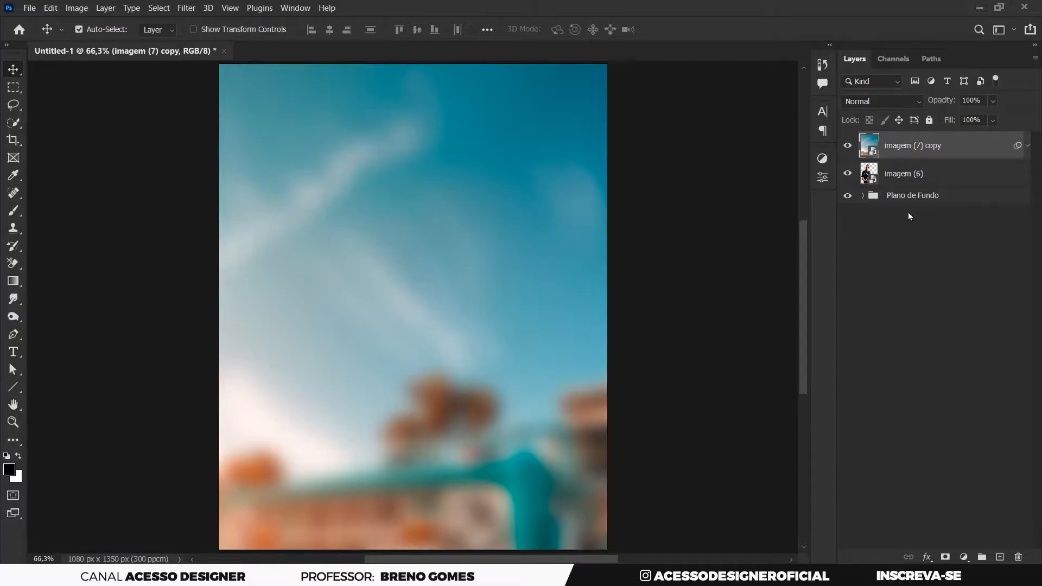
ctrl+click(1001, 558)
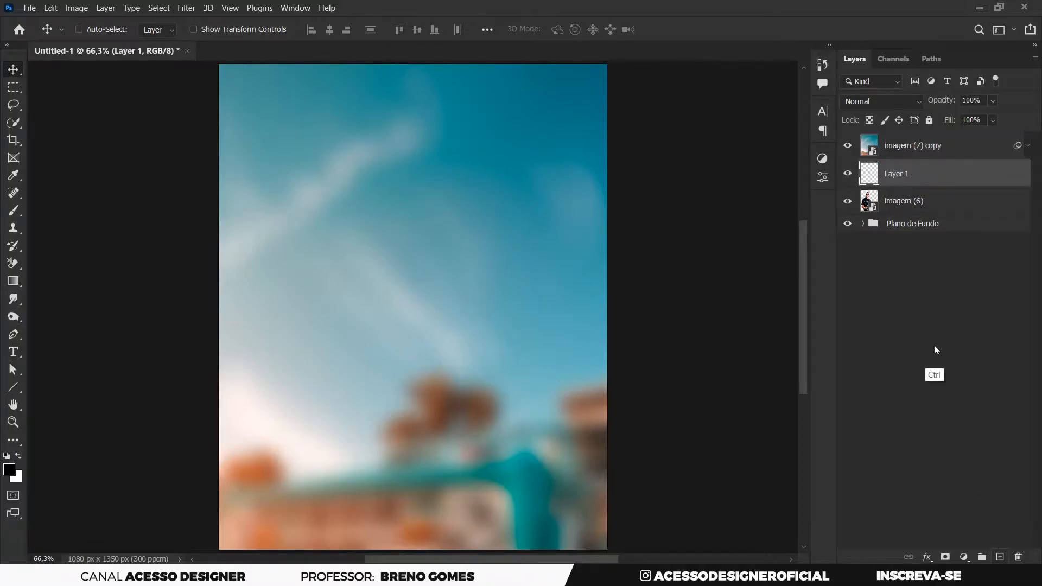
click(945, 145)
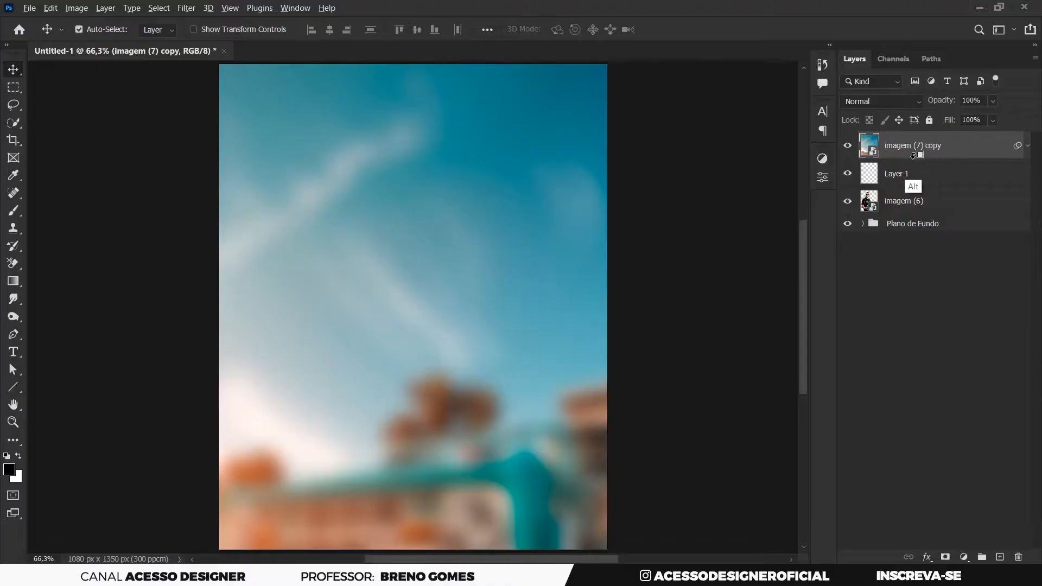
alt+click(925, 157)
Step: Select the empty clipping base layer for painting and set the Brush tool size to 605 px
click(892, 175)
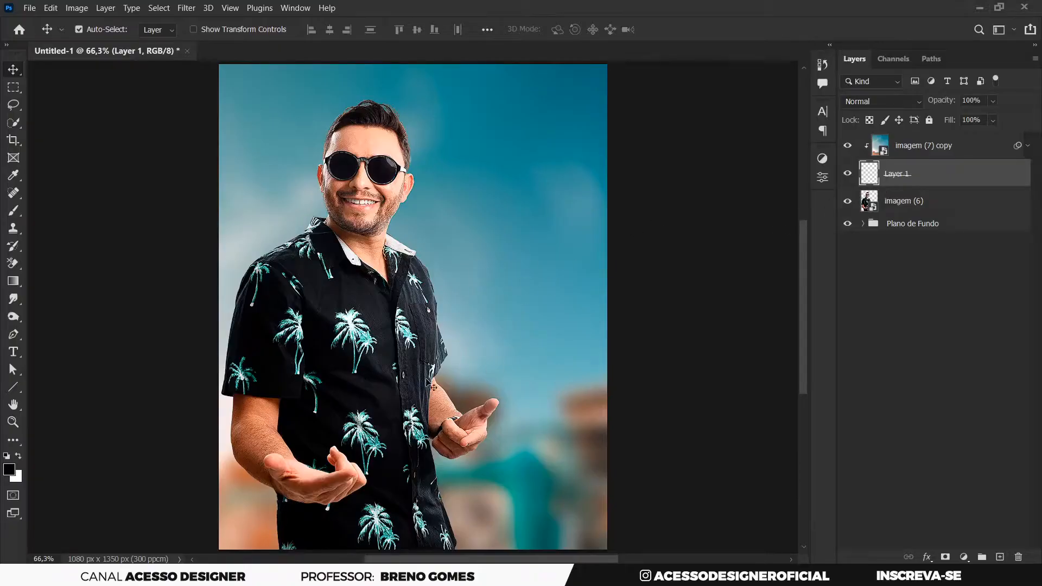
key(b)
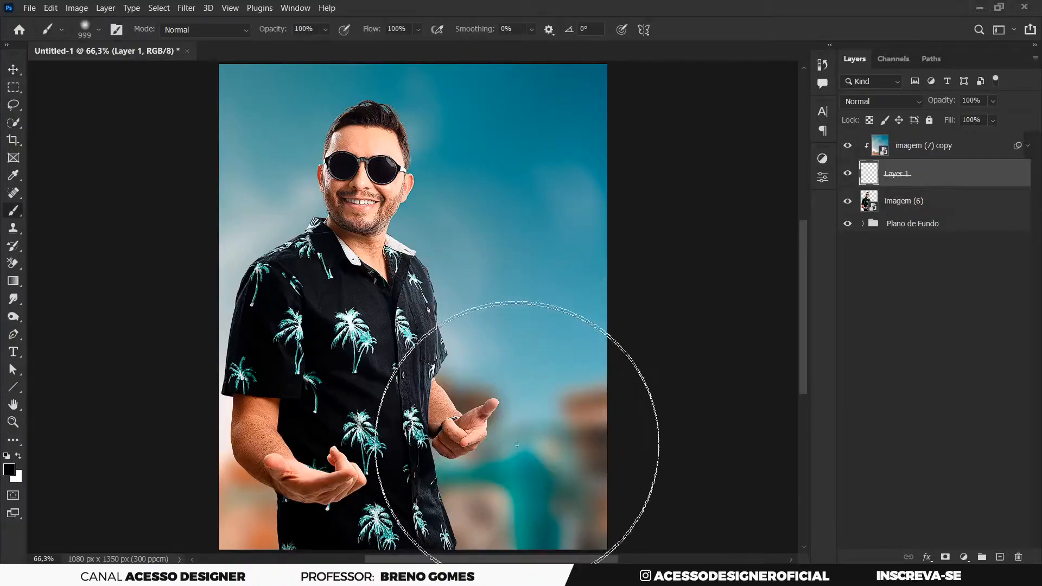
mouse_move(470, 243)
alt+mouse_down()
mouse_move(407, 280)
mouse_move(372, 280)
alt+mouse_up()
drag(474, 278, 467, 214)
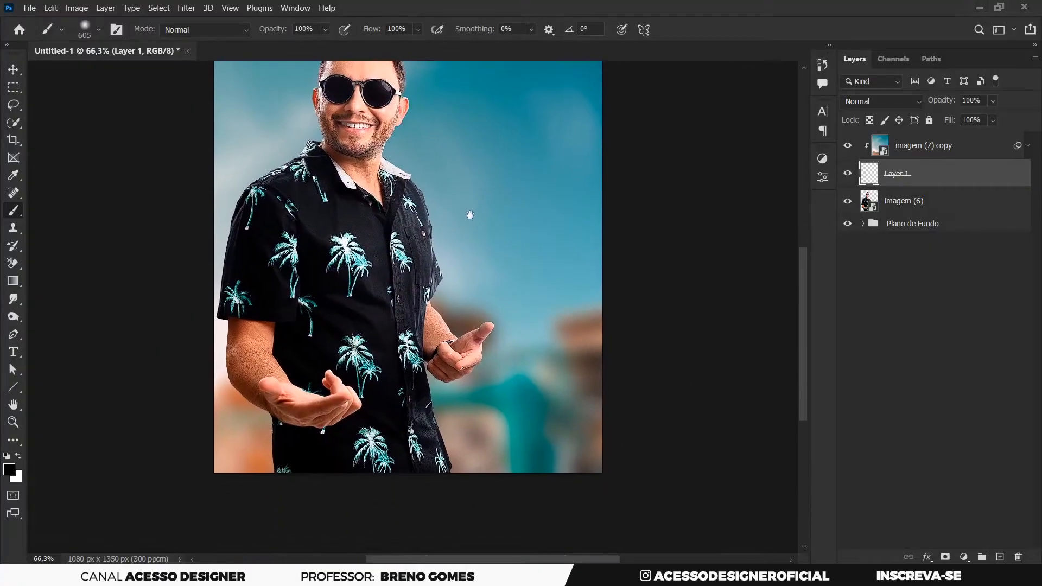
mouse_move(540, 461)
mouse_down()
mouse_move(368, 468)
mouse_move(254, 498)
mouse_move(343, 494)
mouse_move(259, 496)
mouse_move(521, 460)
mouse_move(564, 485)
mouse_up()
key(ctrl+z)
key(ctrl+z)
Step: Paint black along the canvas's lower edge on Layer 1 to blend the man's lower body into the blurred background
mouse_move(532, 496)
mouse_down()
mouse_move(193, 528)
mouse_move(434, 507)
mouse_up()
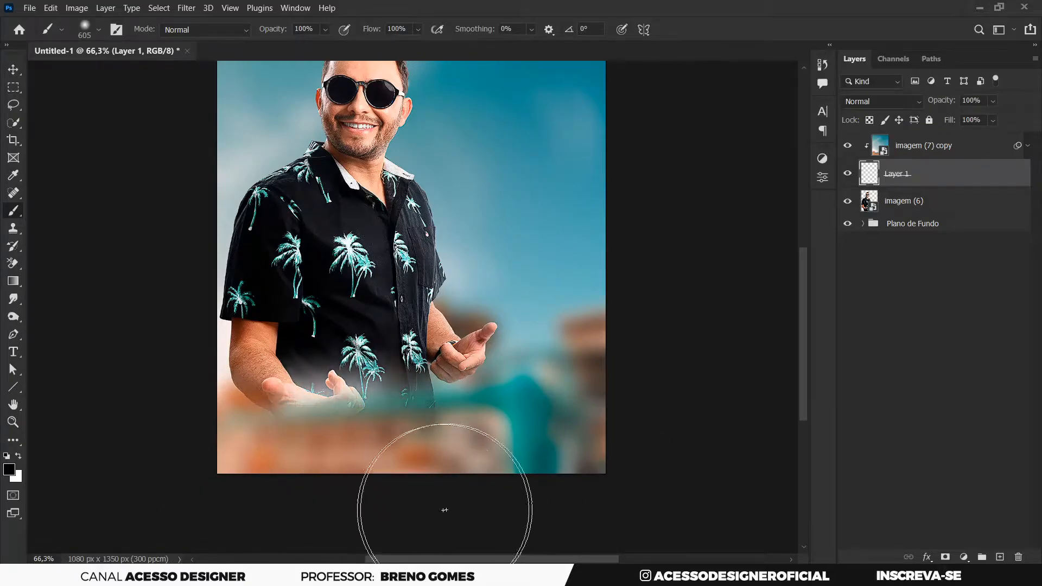
key(ctrl)
right_click(441, 305)
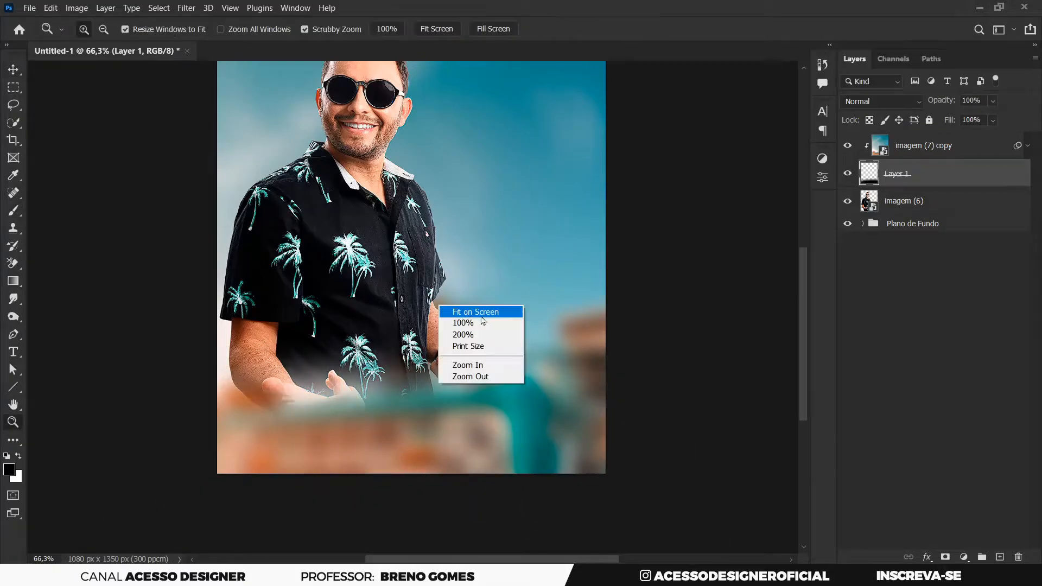
Step: Move the clipped imagem (7) copy down so its sky area fills the painted base along the canvas's lower edge
click(473, 312)
click(928, 157)
key(ctrl+t)
drag(500, 230, 494, 545)
click(698, 30)
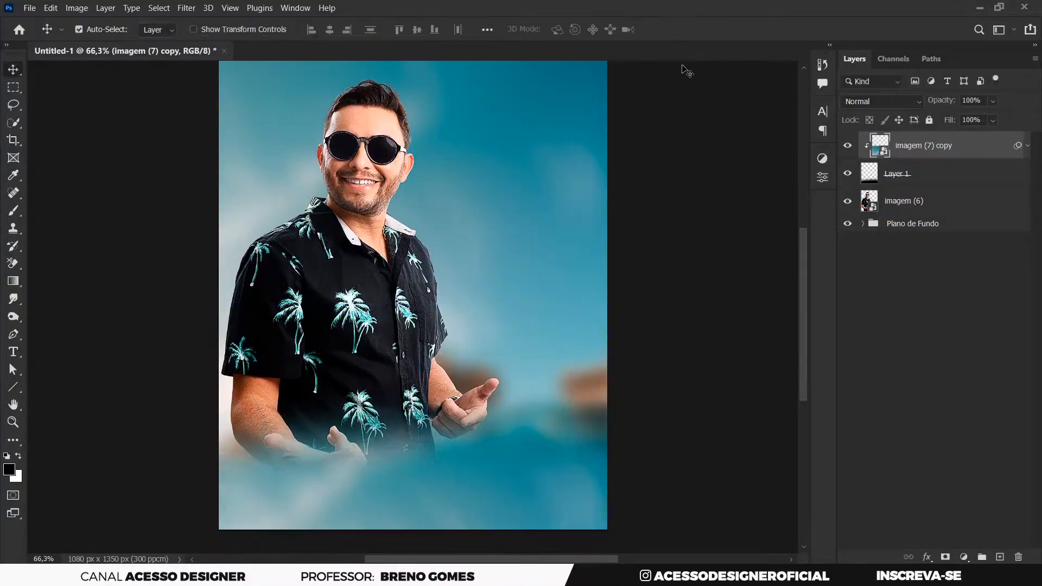
Step: Scale imagem (7) copy to 17.56%, flip it horizontally and reposition it to cover the full width of the painted base
drag(479, 481, 476, 459)
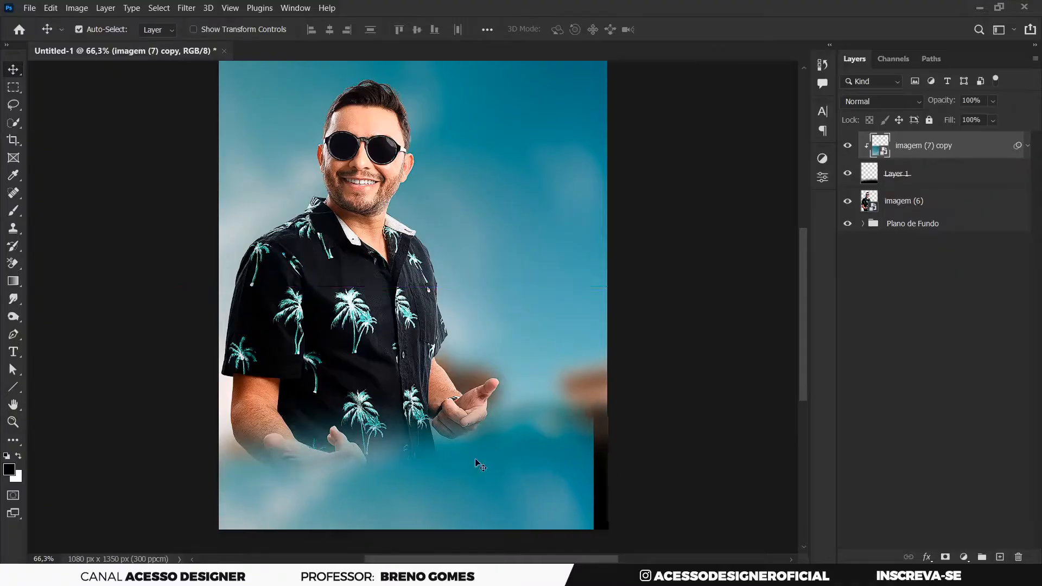
key(ctrl+t)
drag(595, 310, 601, 293)
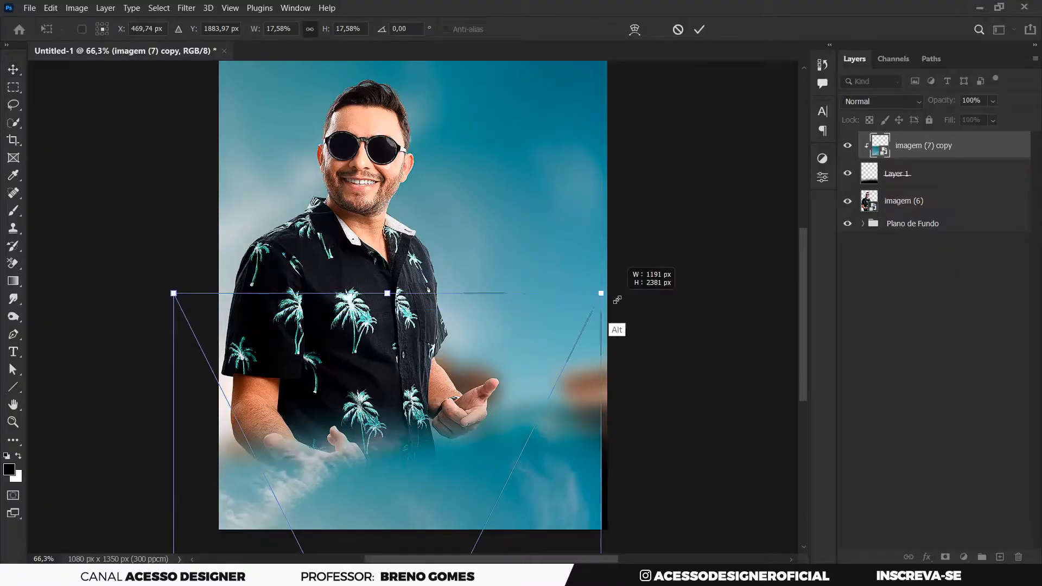
right_click(536, 419)
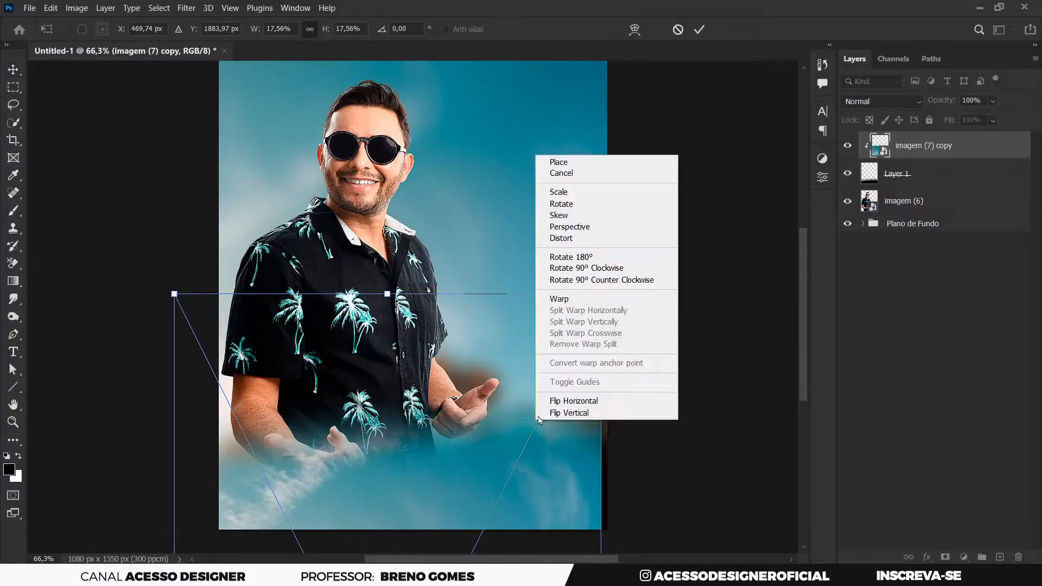
click(571, 403)
drag(530, 430, 539, 462)
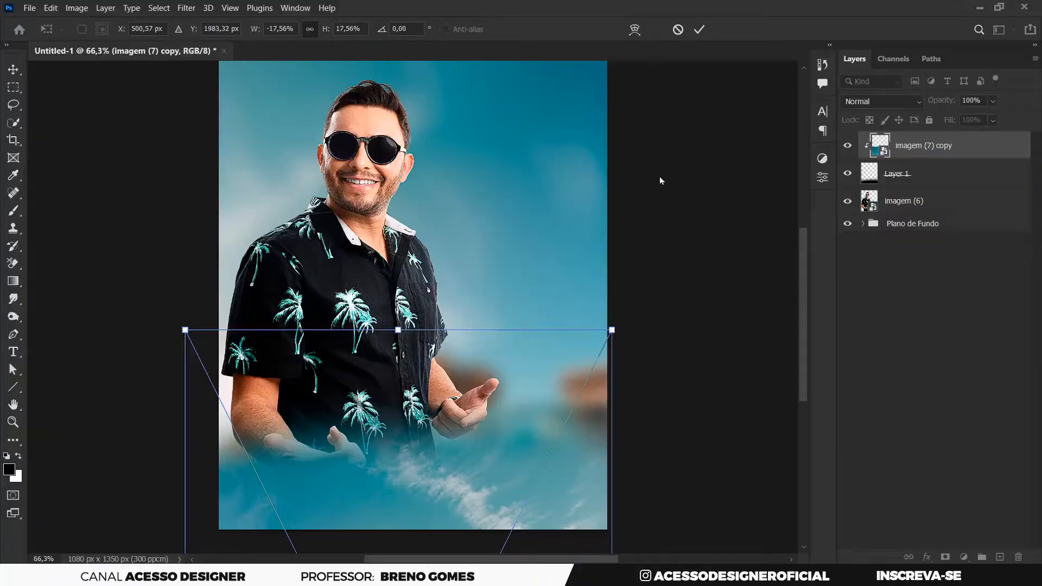
click(699, 30)
Step: Nudge the man on layer imagem (6) upward so his hands clear the blurred sky base
right_click(464, 300)
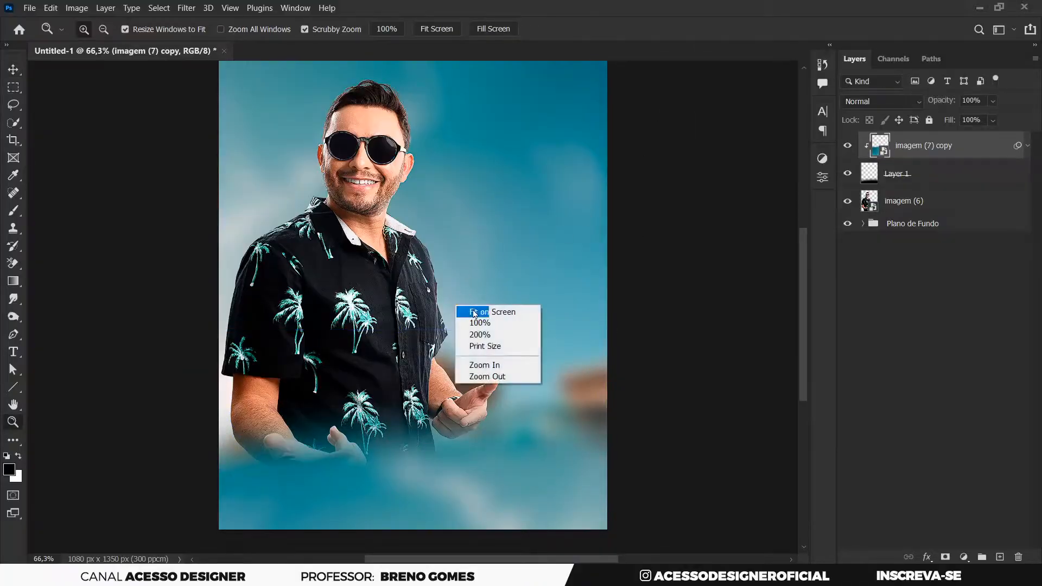
click(480, 305)
key(v)
click(383, 297)
key(shift+Up)
key(shift+Up)
key(shift+Up)
key(shift+Up)
key(shift+Up)
key(shift+Up)
key(shift+Up)
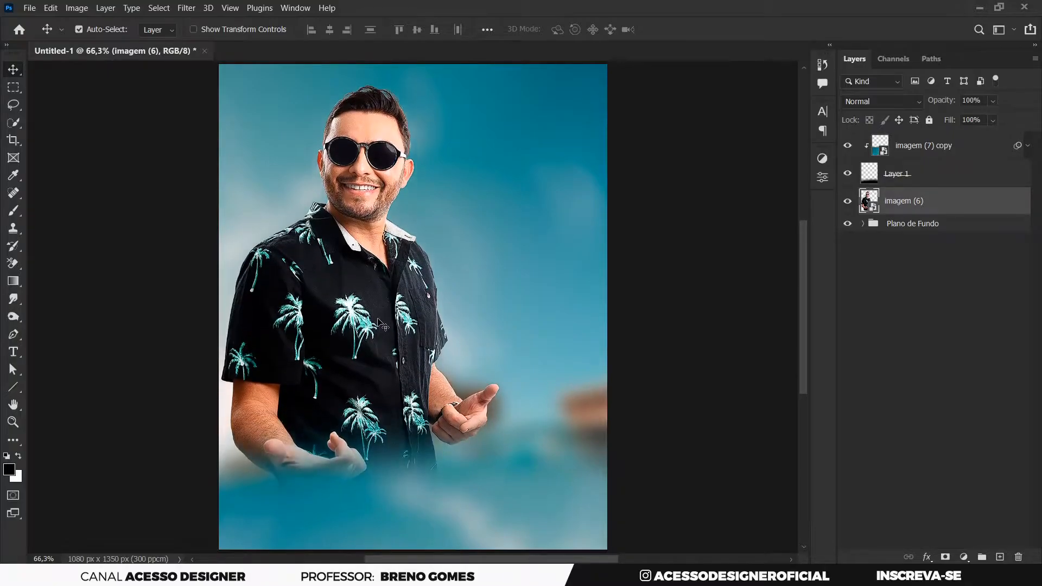
key(shift+Up)
key(shift+Up)
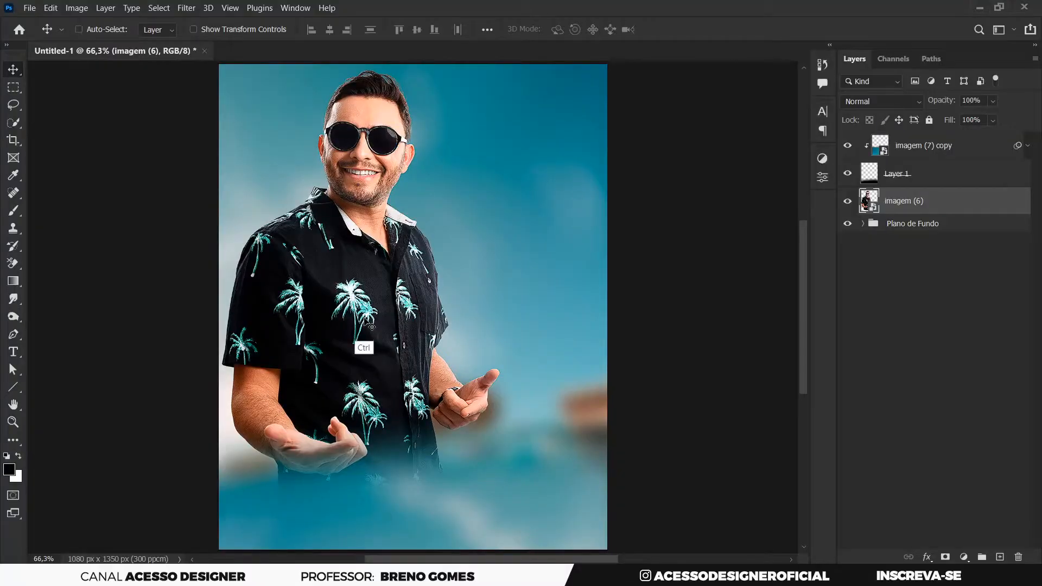
Step: Scale the man on layer imagem (6) down slightly
key(ctrl+t)
scroll(528, 228, down, 2)
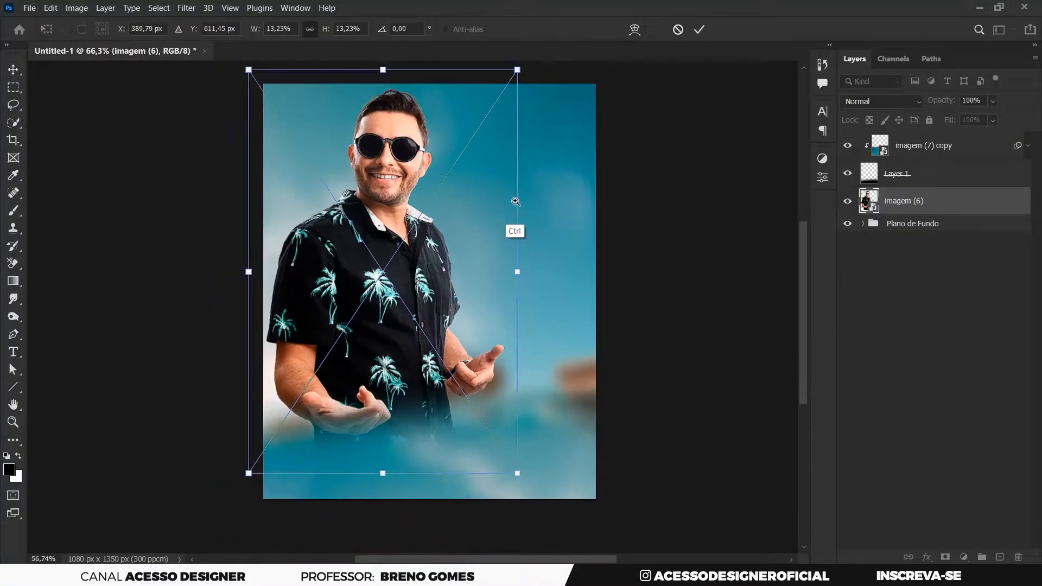
drag(517, 70, 509, 80)
key(Return)
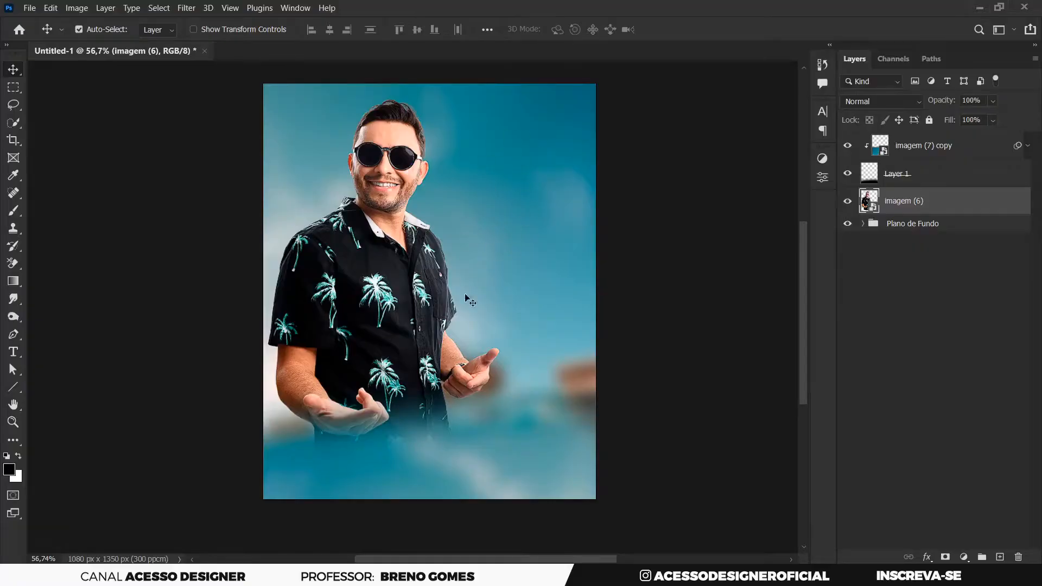
click(863, 224)
click(915, 249)
key(ctrl+u)
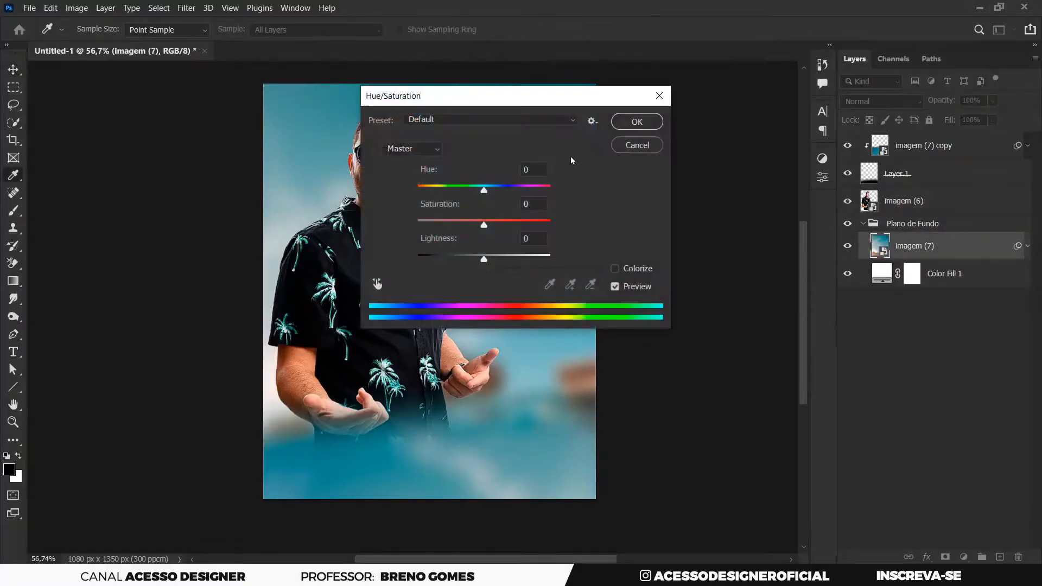
drag(553, 100, 763, 112)
drag(693, 233, 703, 239)
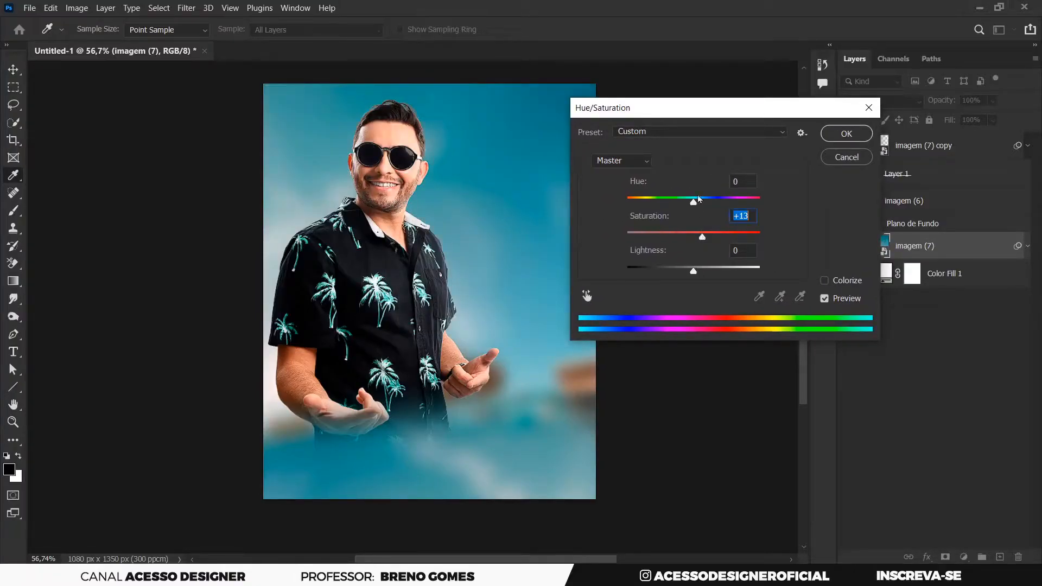
click(836, 161)
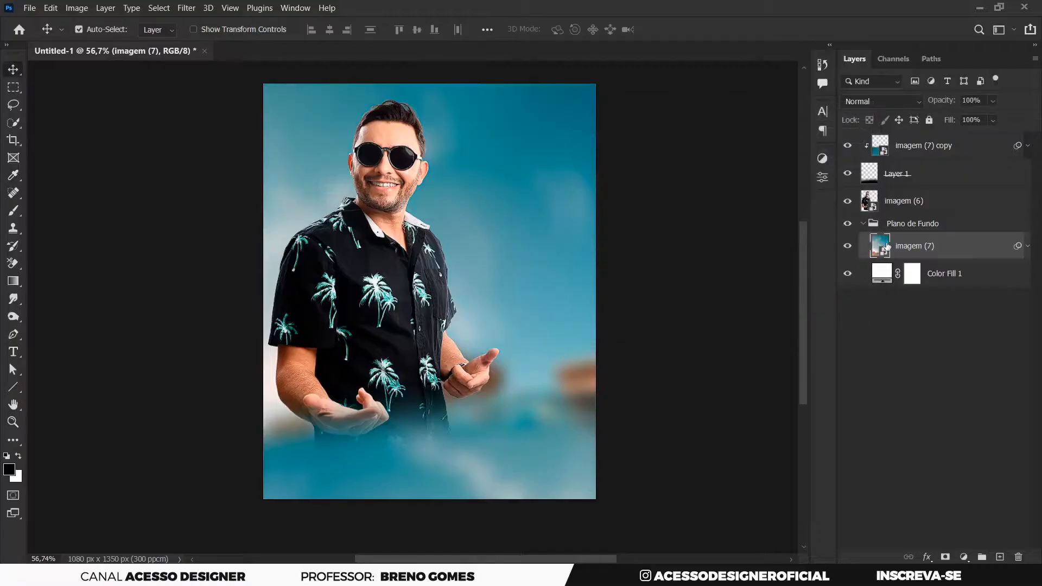
click(864, 224)
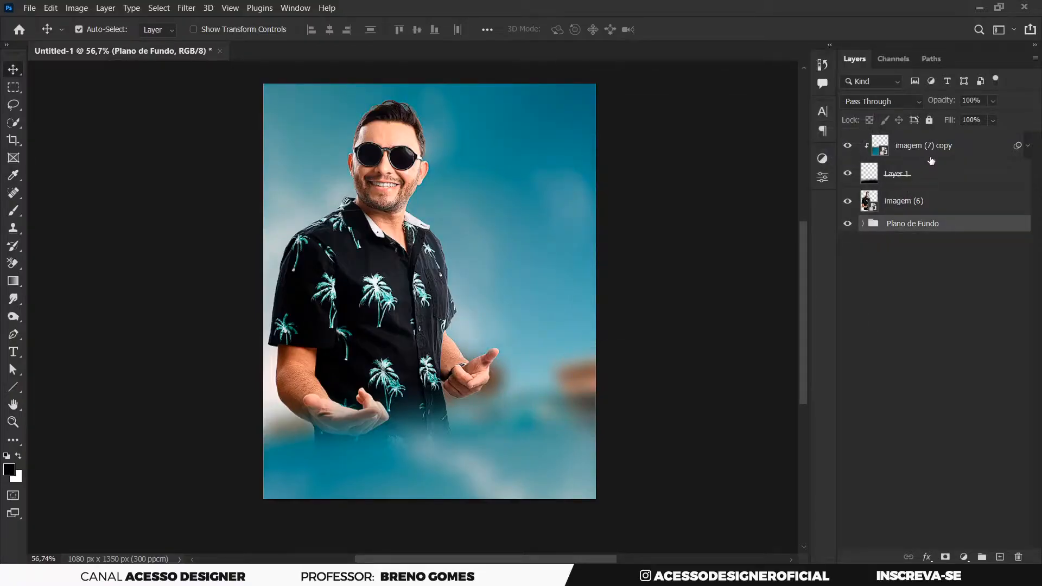
Step: Group imagem (7) copy with Layer 1 and name the group Base
click(943, 148)
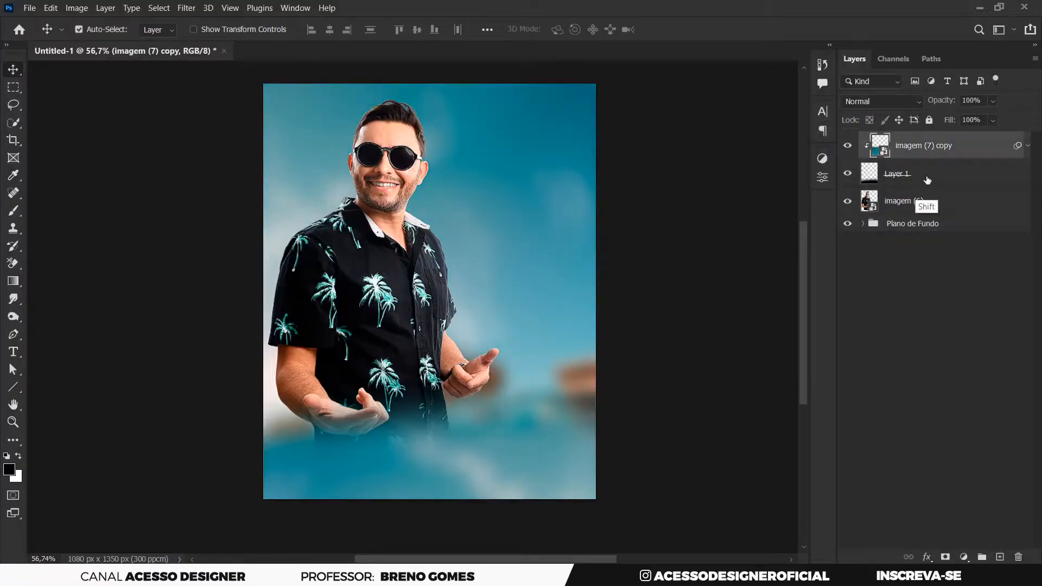
shift+click(925, 179)
key(ctrl+g)
double_click(896, 141)
text(Base)
key(Return)
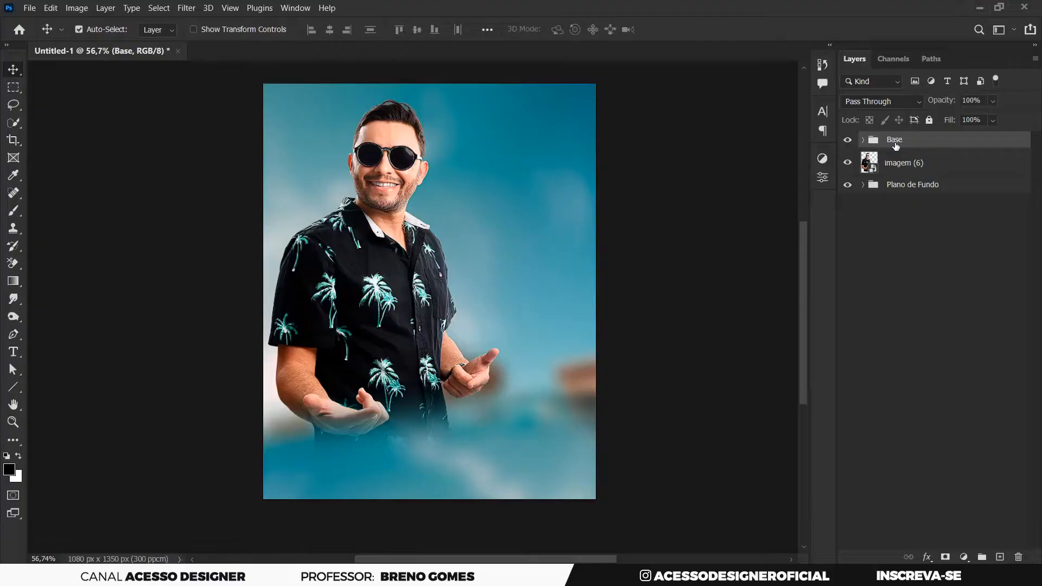
Step: Put the imagem (6) layer into its own group named Cantor and collapse the group
click(922, 167)
key(ctrl+g)
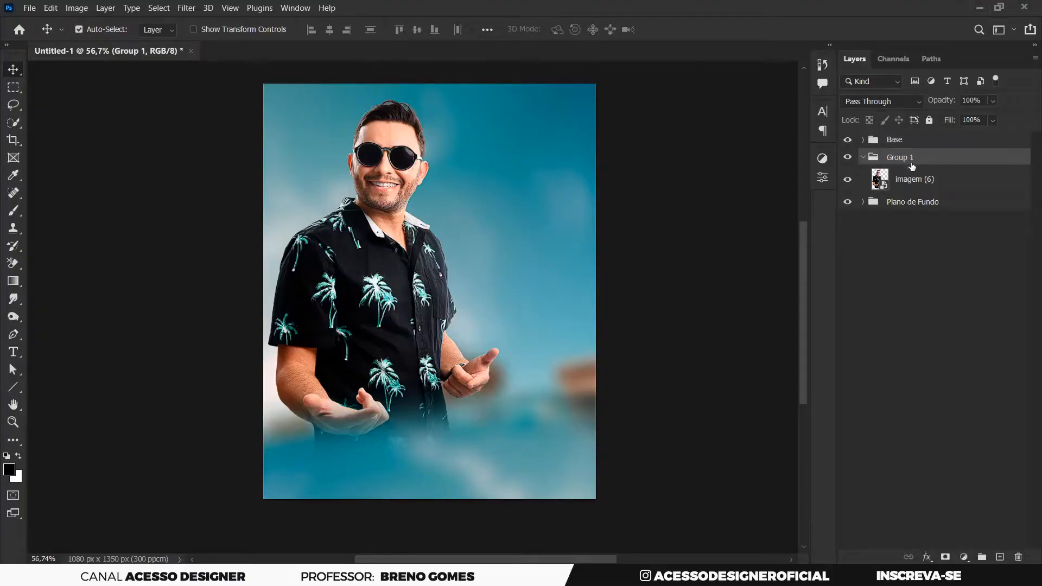
double_click(898, 158)
text(Cantor)
key(Return)
key(z)
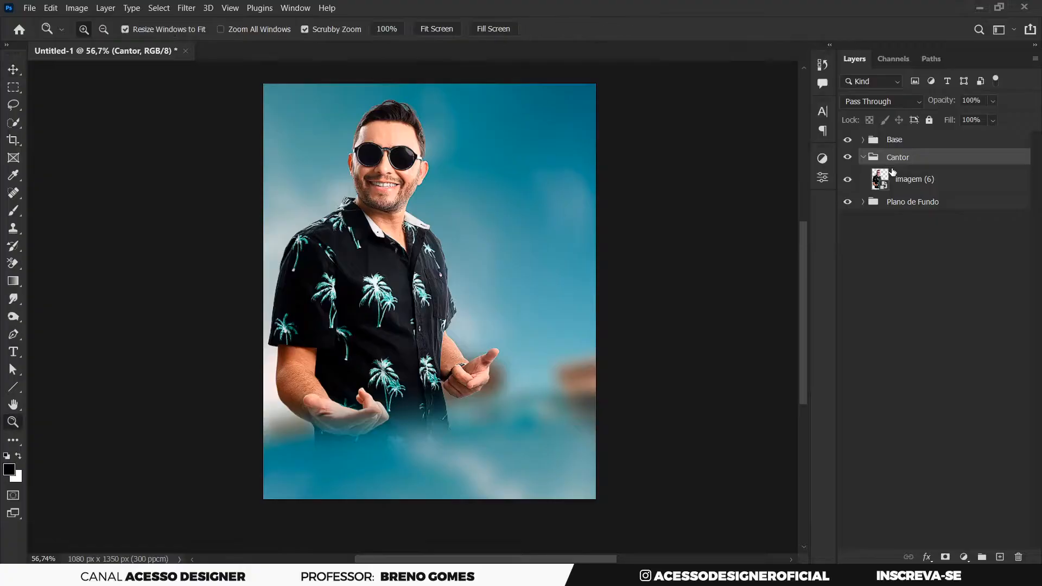
right_click(437, 235)
click(475, 242)
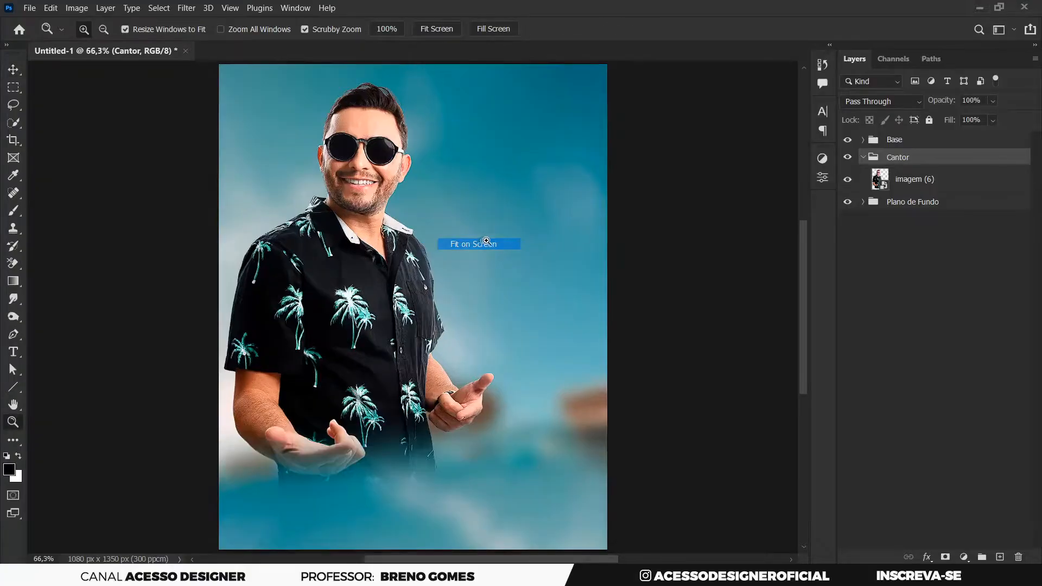
key(v)
click(865, 157)
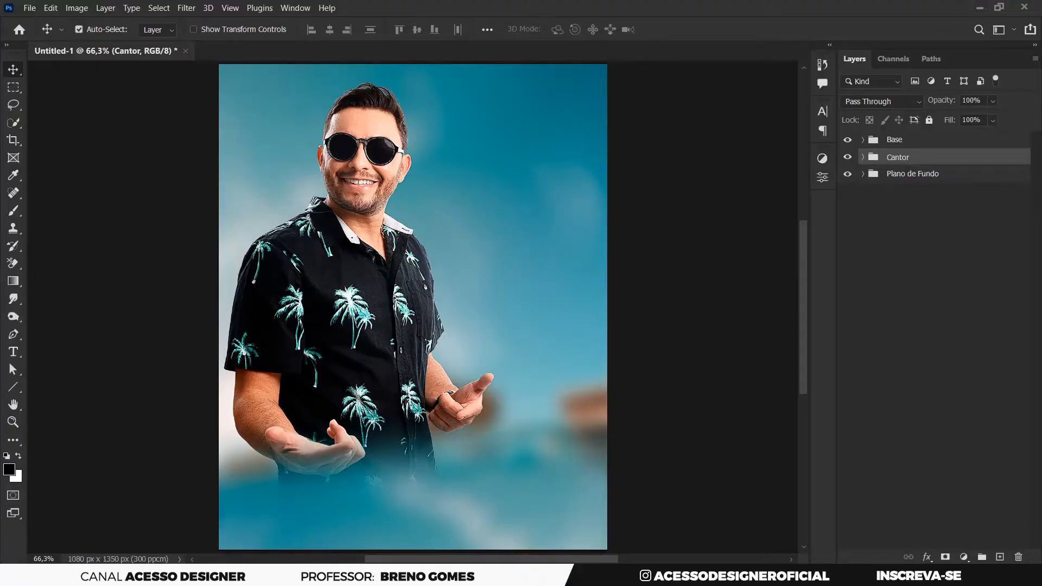
Step: Switch to the imagem aula folder in File Explorer, preview the wooden structure imagem (1) and place it in the Photoshop composition
click(150, 576)
click(494, 158)
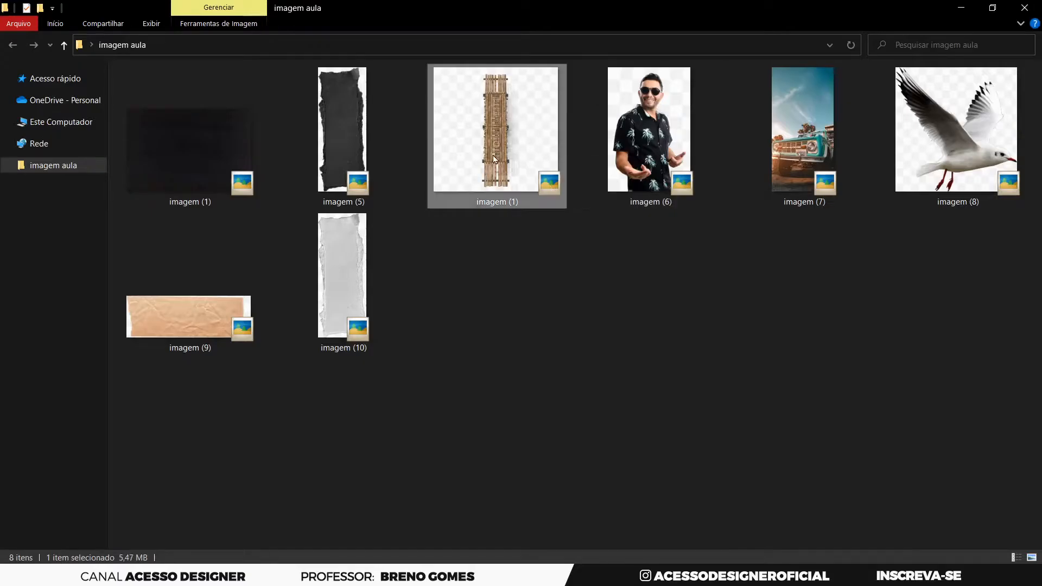
double_click(494, 188)
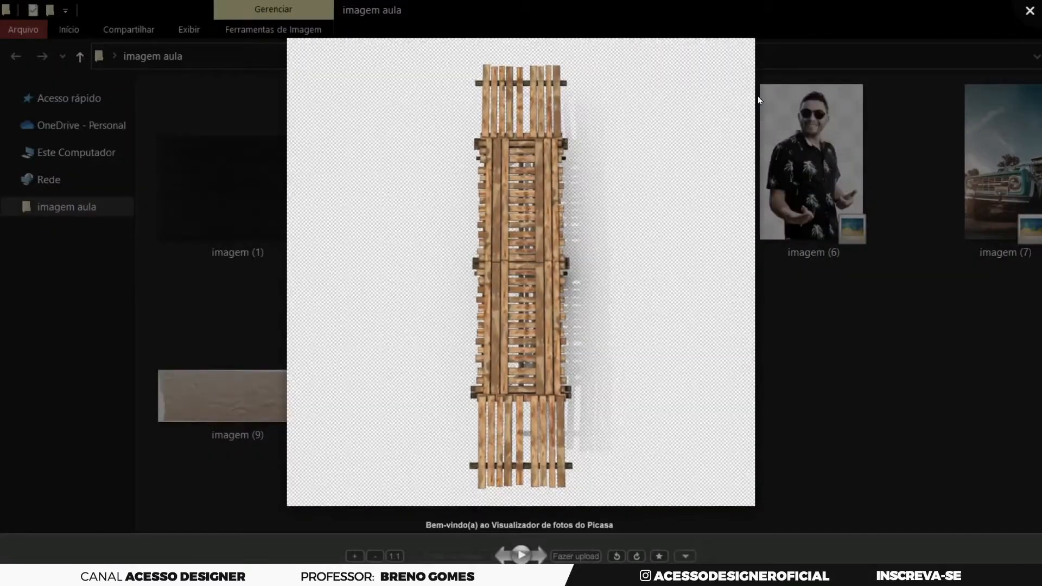
click(1030, 11)
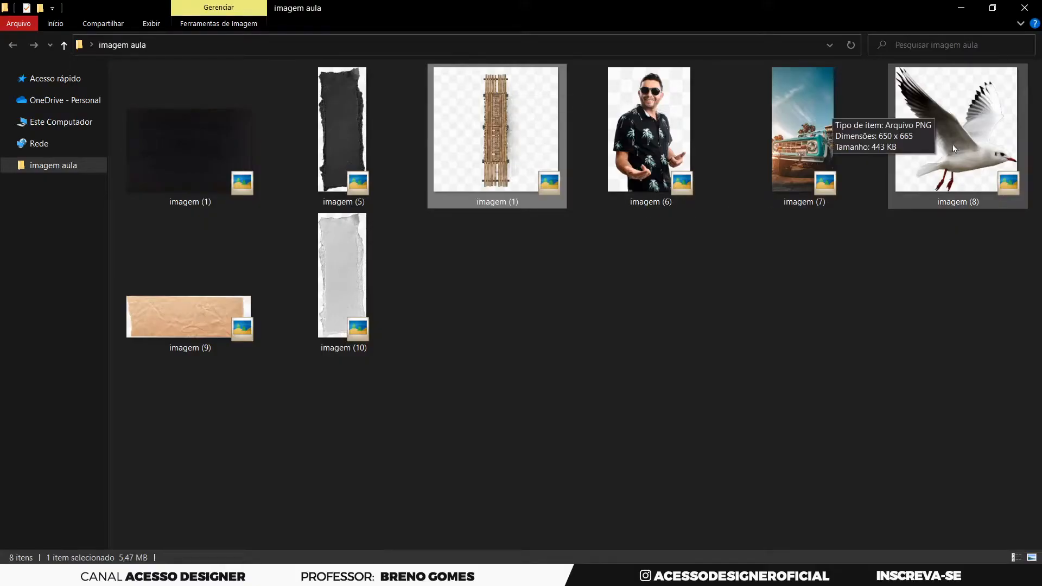
drag(497, 153, 515, 270)
drag(425, 312, 403, 297)
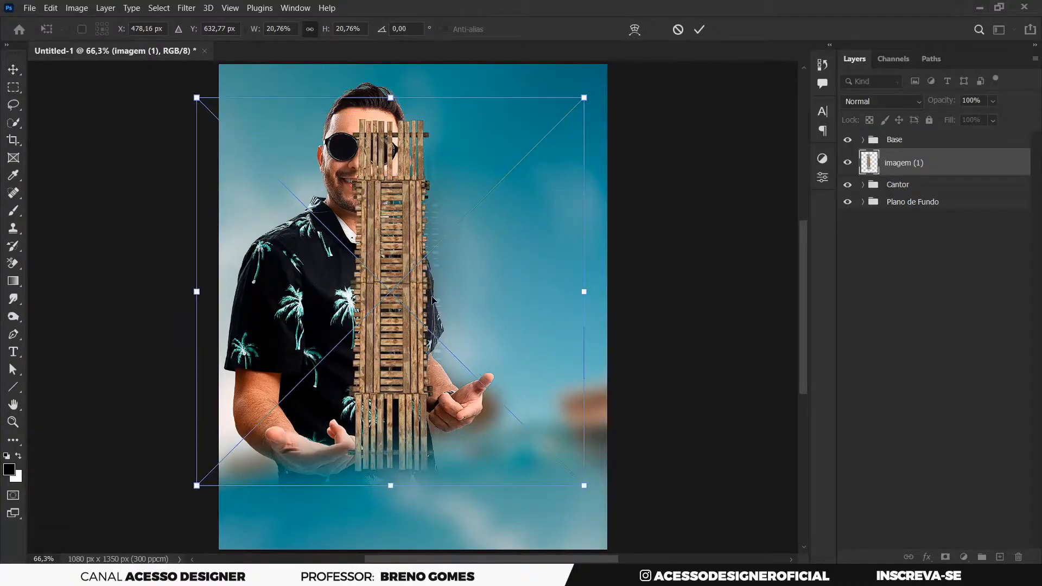
Step: Scale the placed wooden structure to 40.16%, flip it horizontally and move it over the canvas's left half
scroll(440, 304, down, 2)
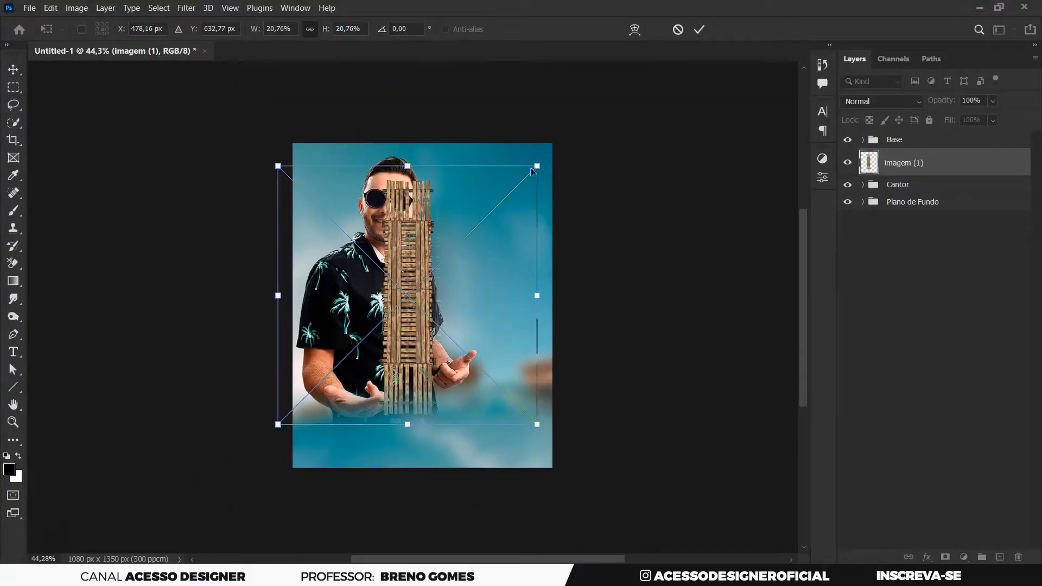
drag(540, 170, 705, 89)
drag(478, 247, 462, 244)
right_click(398, 278)
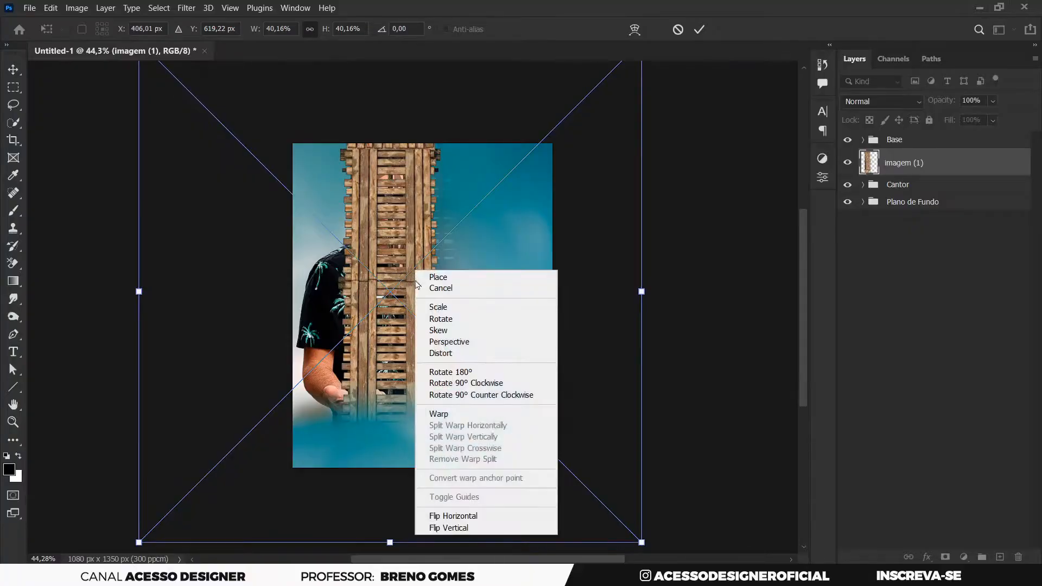
click(464, 516)
drag(427, 323, 375, 337)
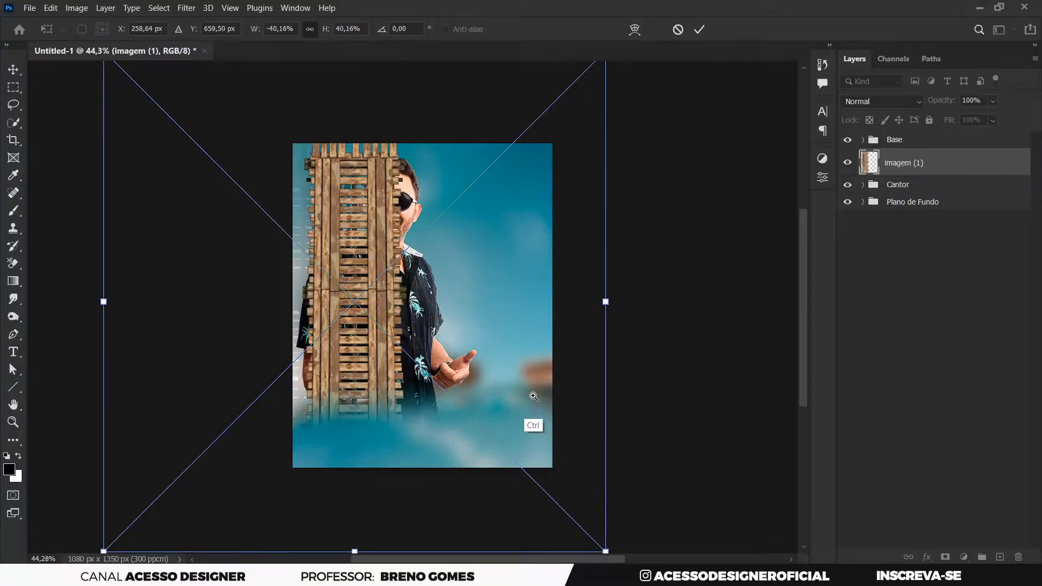
Step: Enlarge the wooden structure to 43.93% and commit its placement
scroll(536, 396, down, 2)
drag(589, 514, 607, 532)
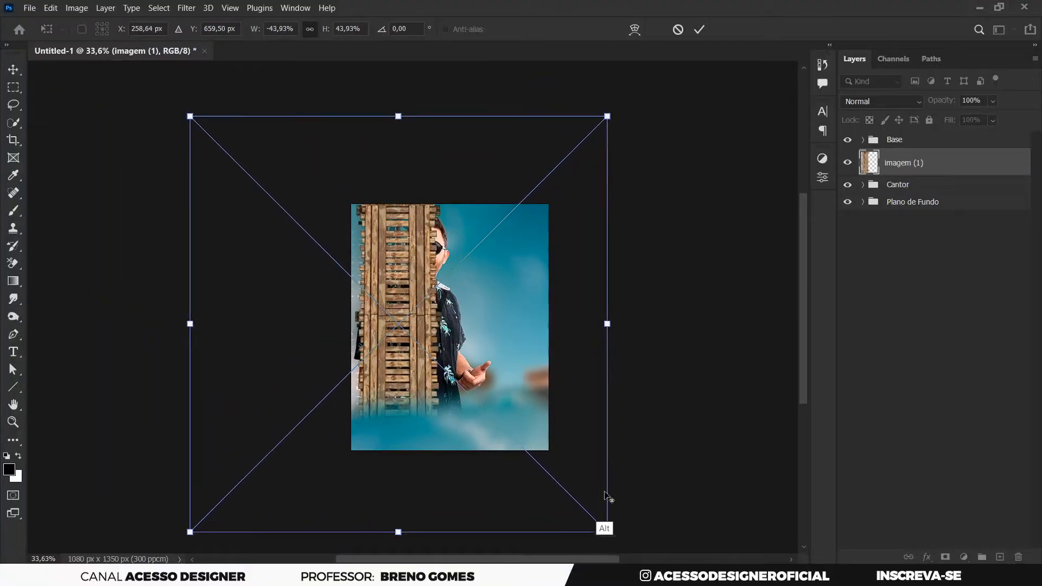
click(700, 31)
key(z)
right_click(441, 273)
click(490, 280)
key(v)
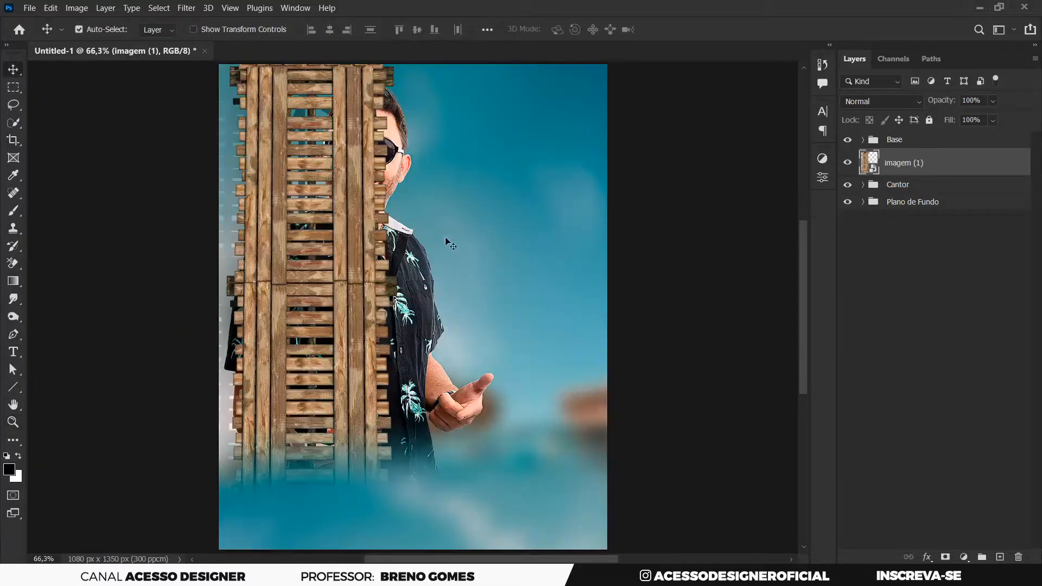
Step: Shift the wooden structure slightly and move its layer into the Plano de Fundo group above imagem (7)
drag(350, 286, 347, 291)
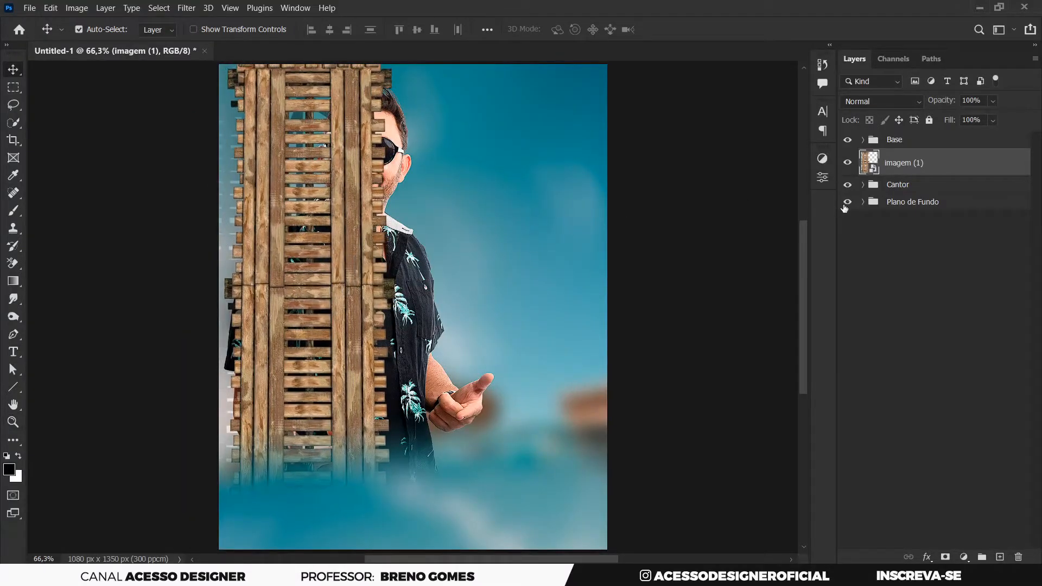
click(864, 202)
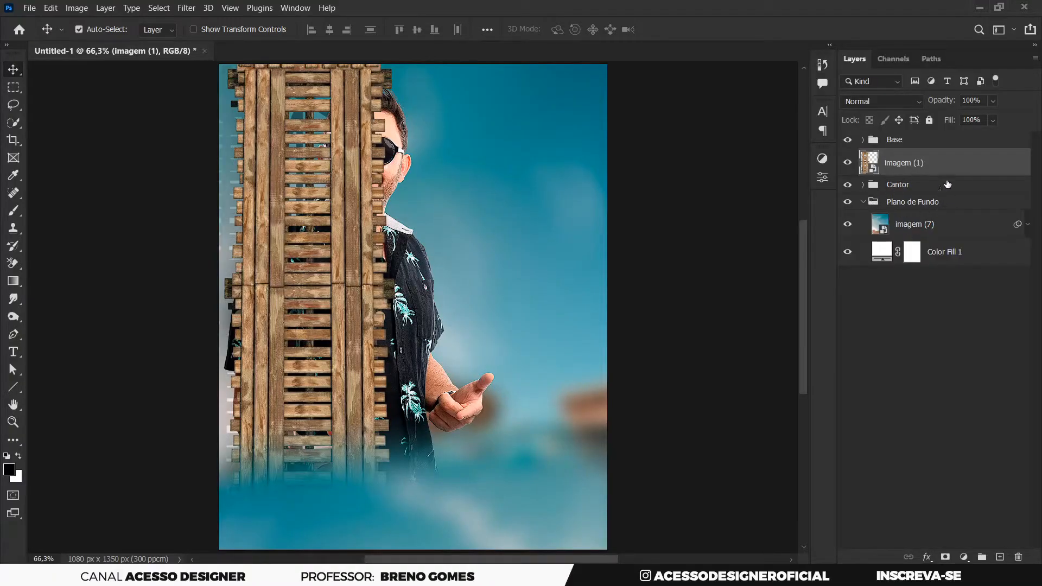
drag(950, 170, 953, 212)
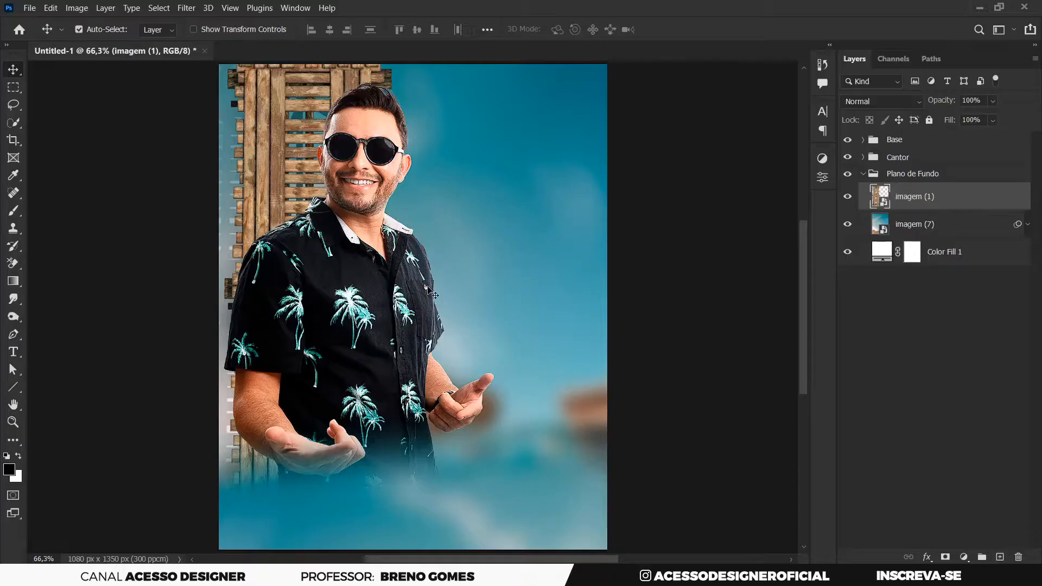
Step: Enlarge the wooden structure further and adjust its position behind the man on the canvas's left side
key(ctrl+t)
key(ctrl+0)
key(ctrl+0)
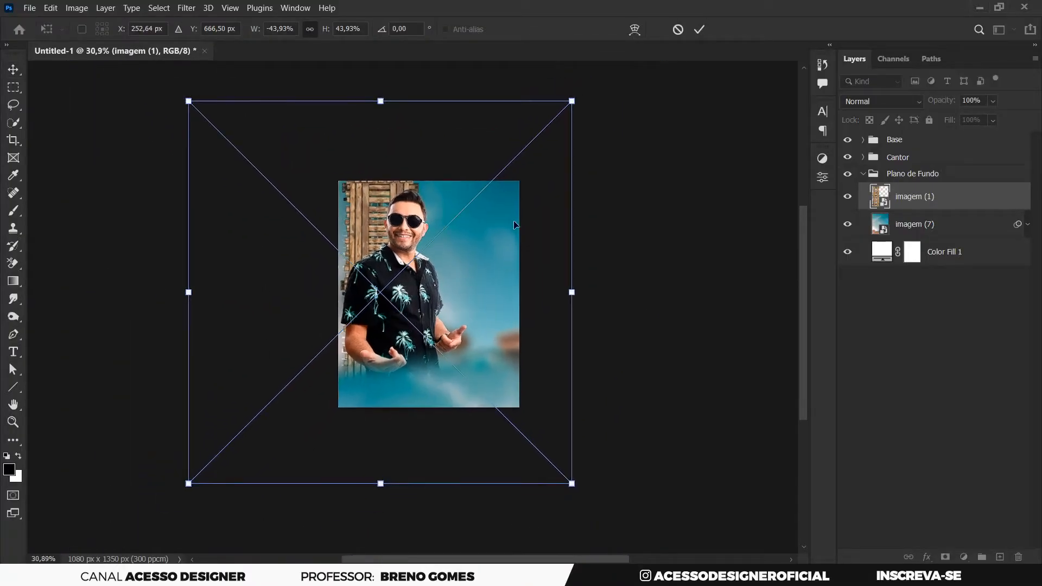
drag(572, 101, 605, 69)
mouse_move(514, 203)
mouse_down()
mouse_move(510, 211)
mouse_move(524, 203)
mouse_up()
click(696, 30)
key(z)
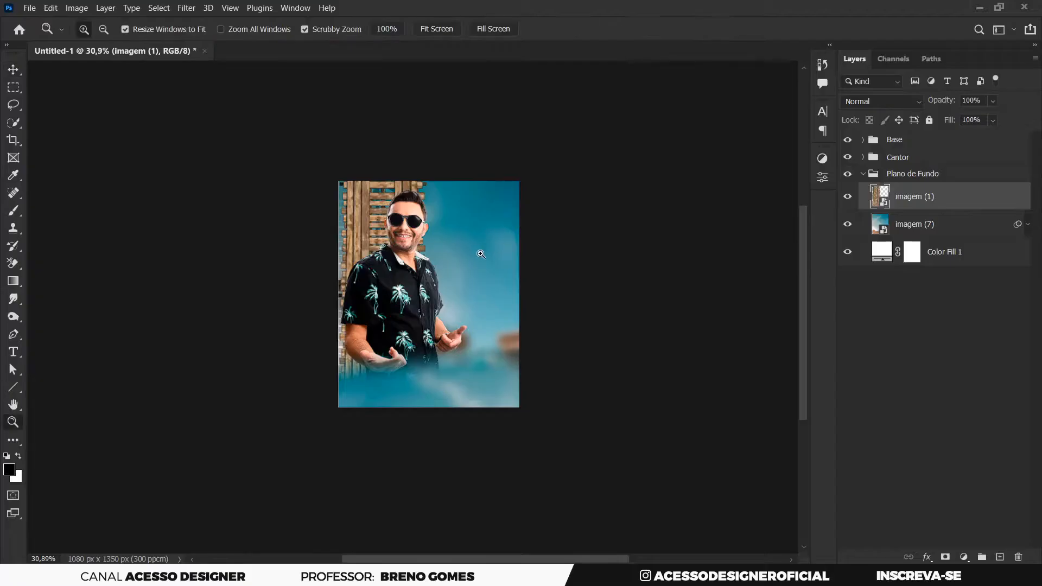
right_click(487, 256)
click(542, 264)
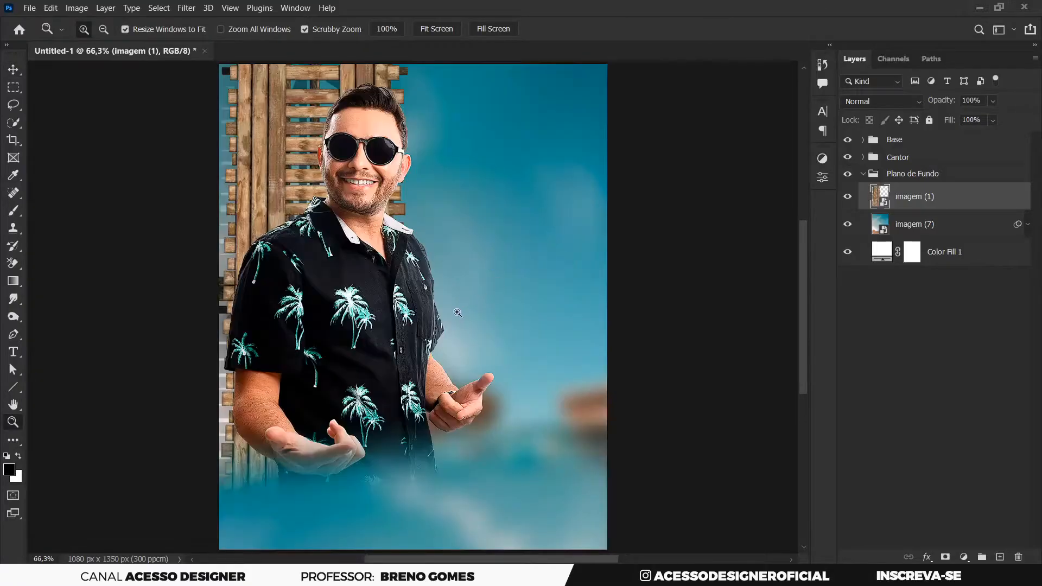
key(v)
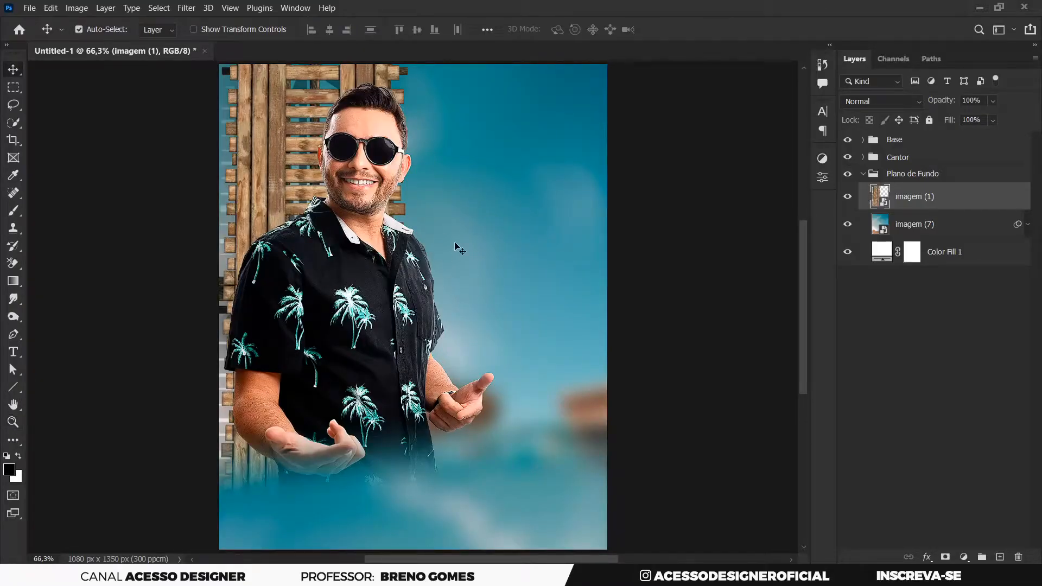
key(z)
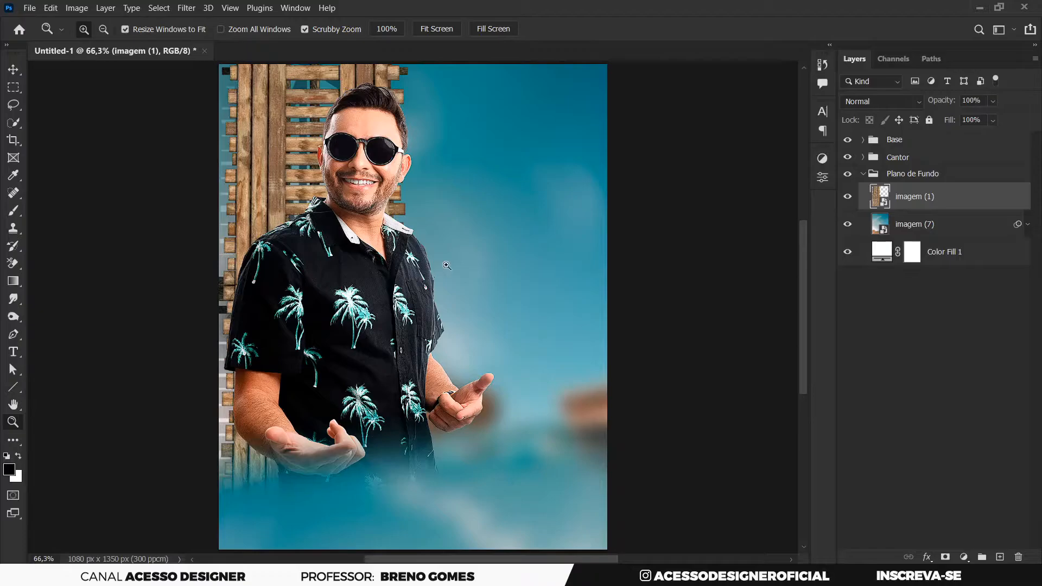
right_click(474, 247)
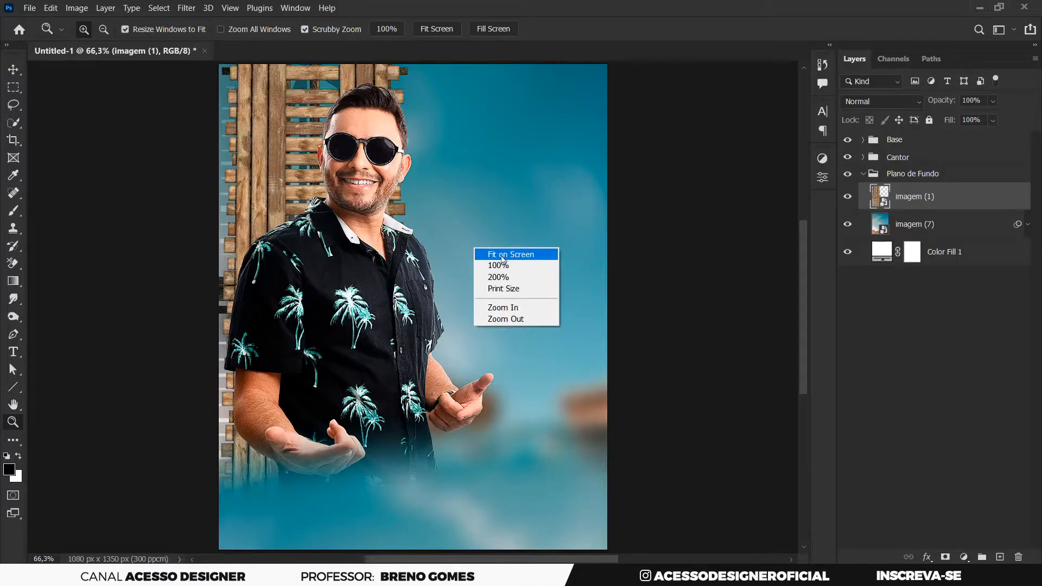
click(514, 257)
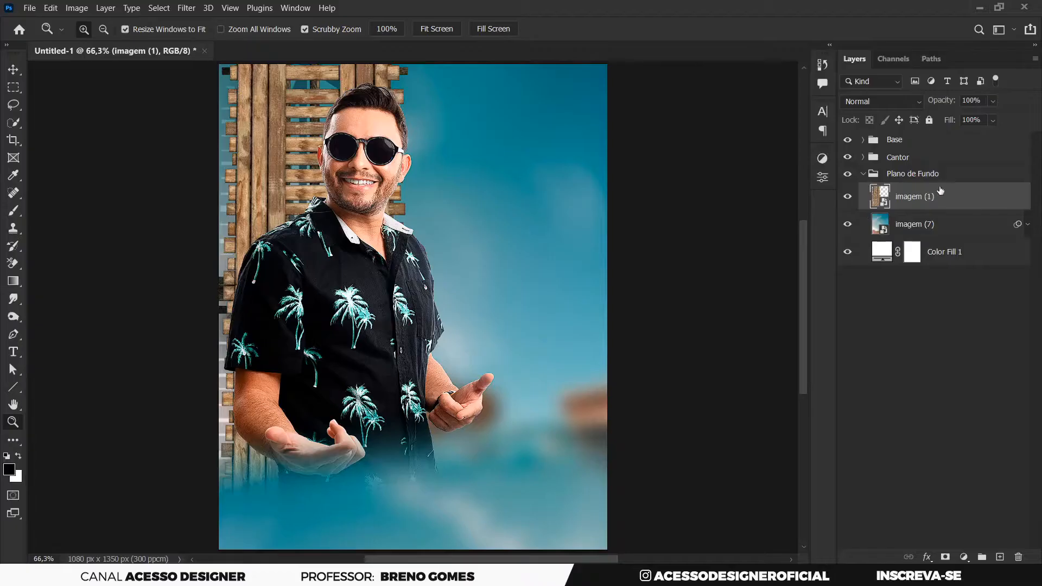
Step: Duplicate the wooden structure layer imagem (1) and move the copy to the top of the Base group
click(846, 199)
click(846, 199)
key(ctrl+j)
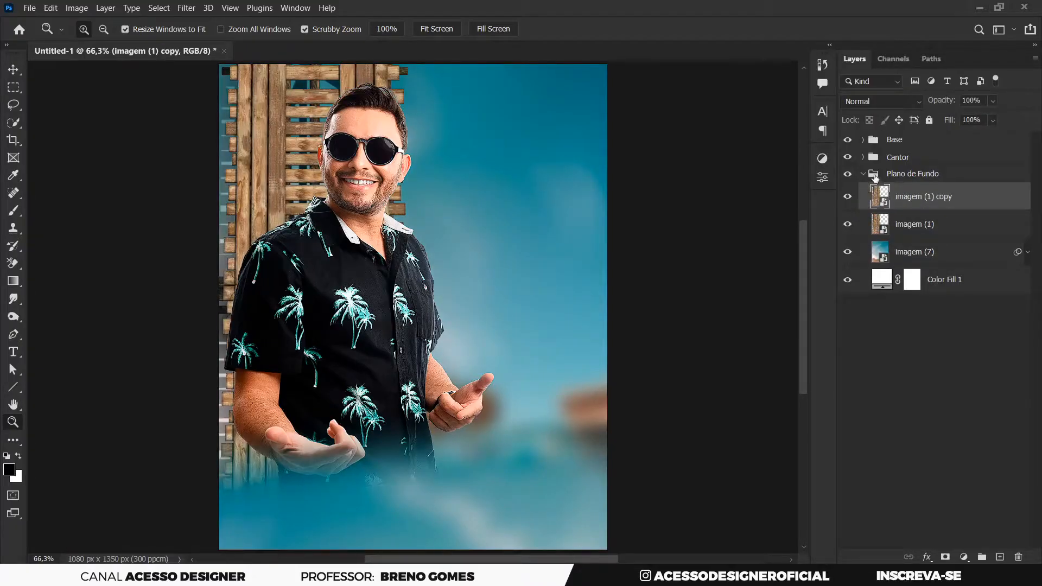
drag(909, 194, 888, 162)
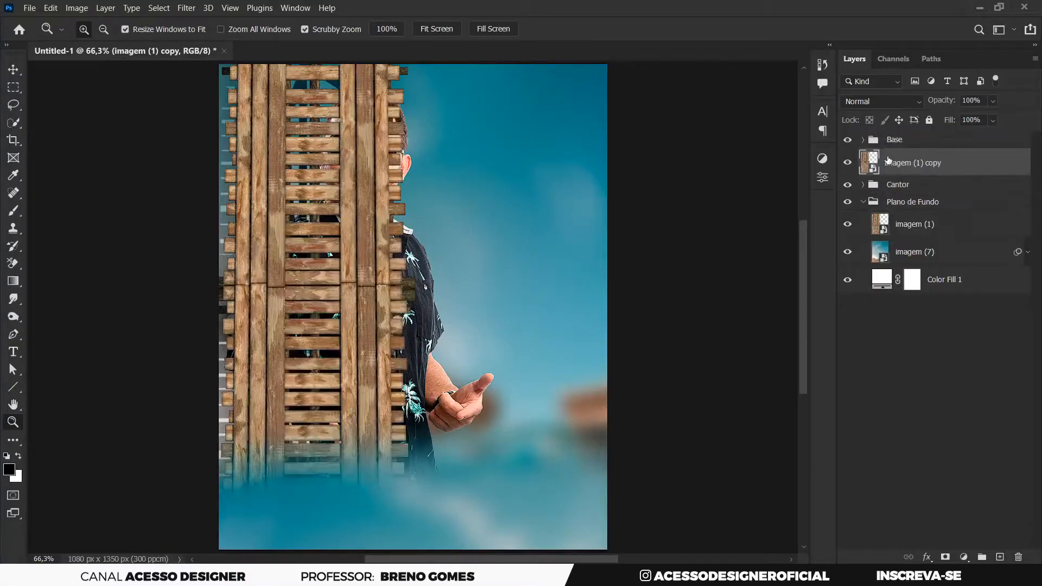
click(863, 140)
drag(908, 221, 897, 170)
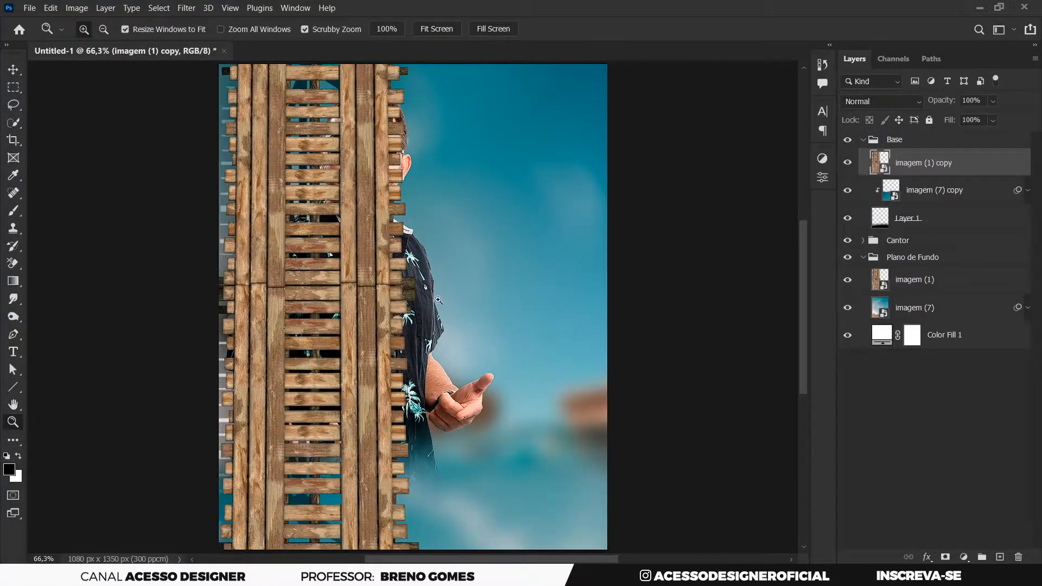
Step: Scale the wooden structure copy to 44.23%, rotate it to -117.04° and place it across the canvas's lower edge, centred horizontally
key(v)
key(ctrl+y)
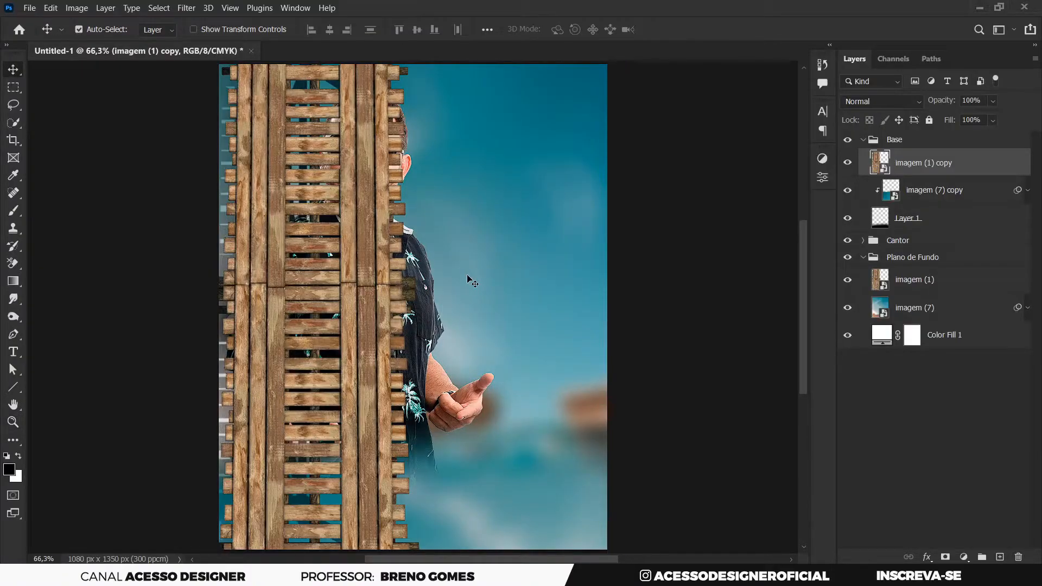
key(ctrl+y)
drag(441, 266, 416, 265)
key(t)
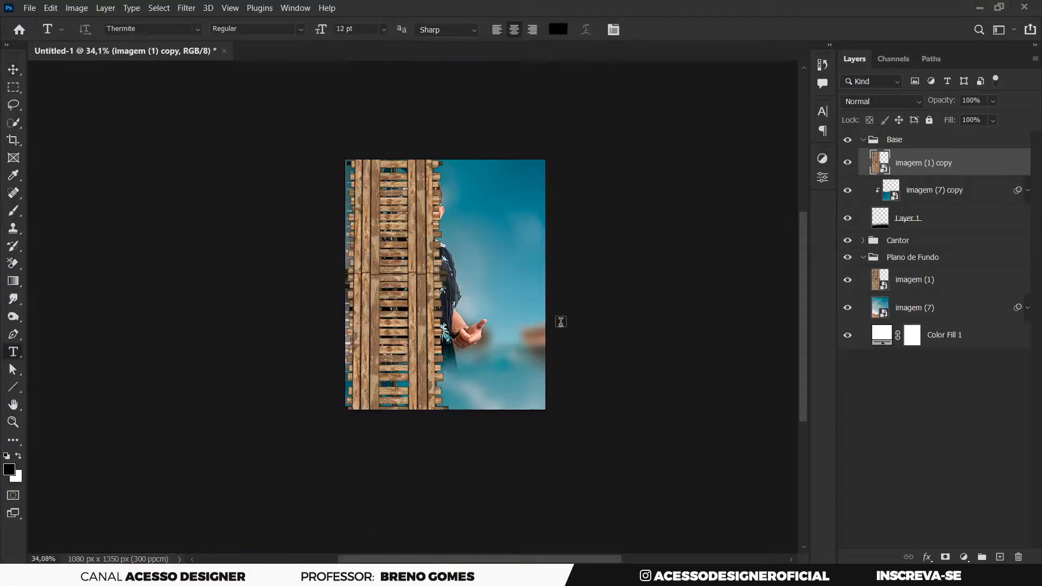
key(v)
key(ctrl+t)
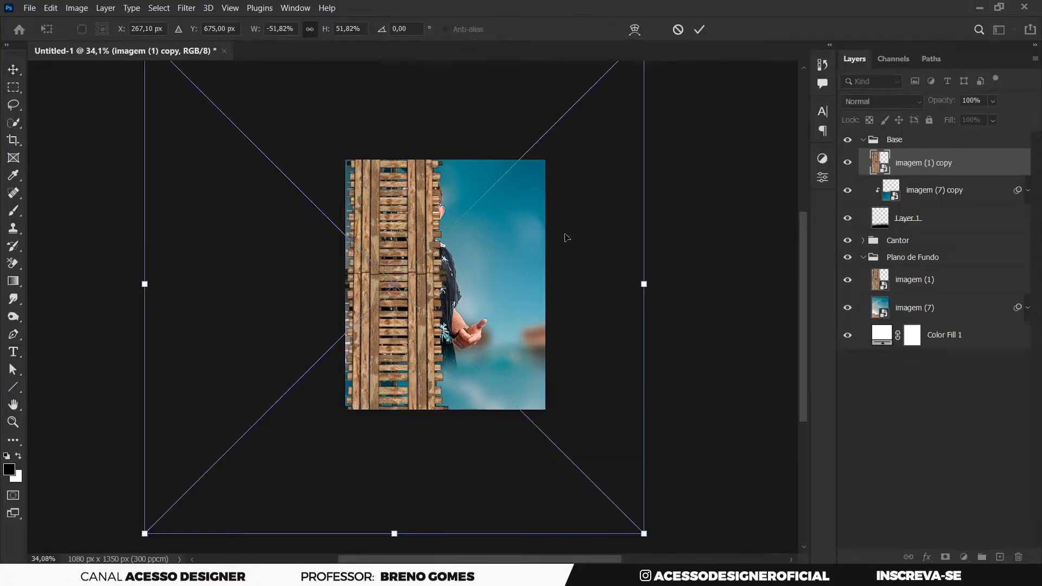
drag(645, 536, 391, 496)
drag(456, 265, 515, 401)
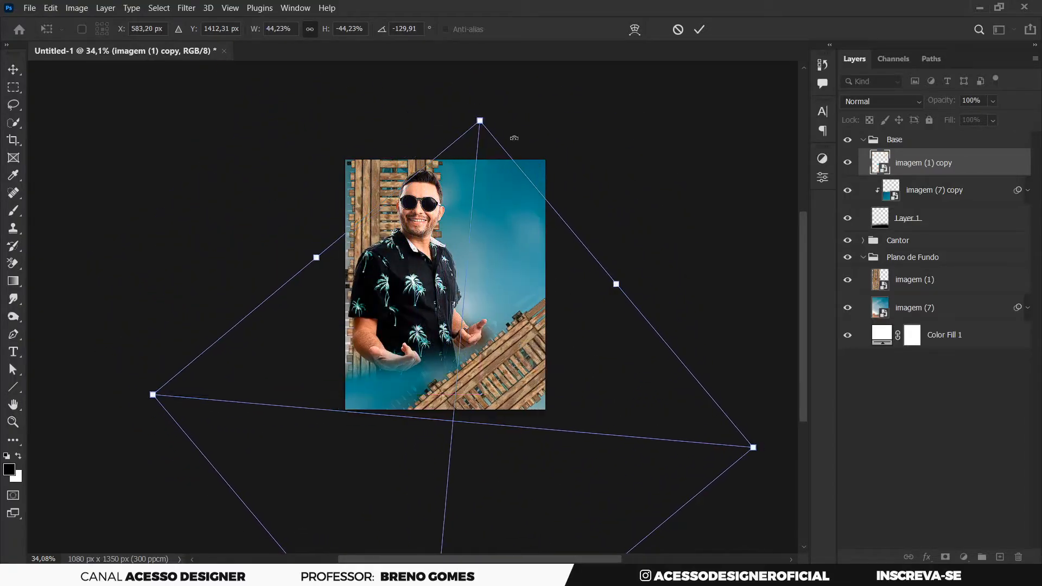
drag(485, 102, 547, 128)
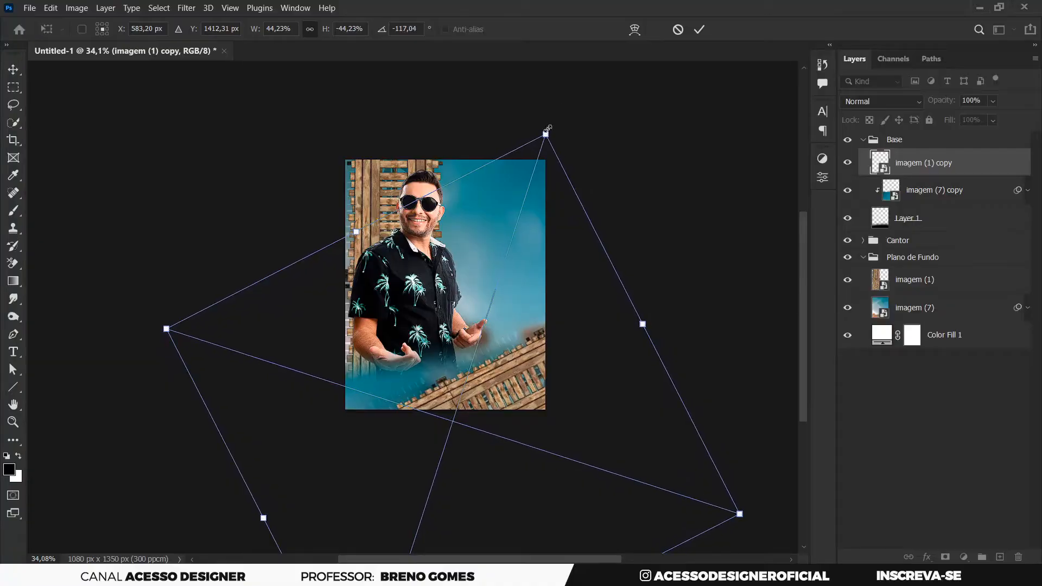
drag(490, 398, 481, 398)
Step: Flip the tilted wooden structure copy vertically, reposition it along the canvas's lower edge and flip it horizontally
right_click(493, 392)
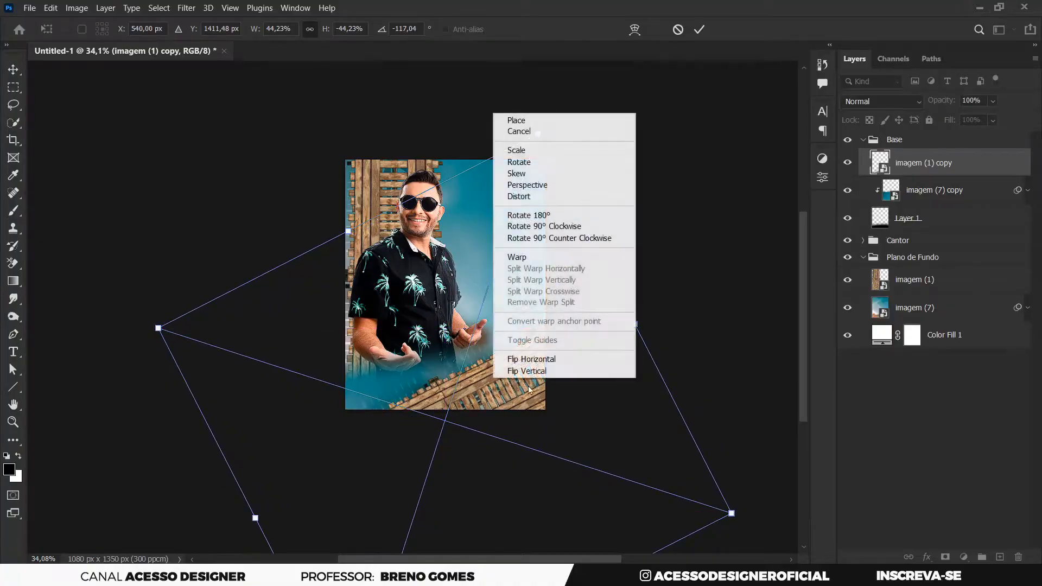
click(548, 372)
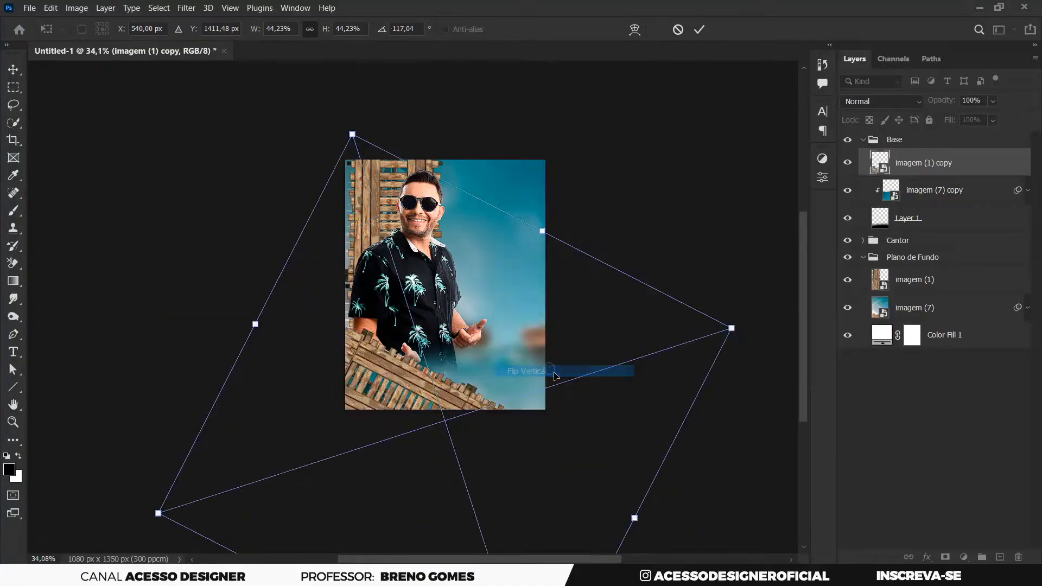
drag(430, 393, 488, 386)
right_click(470, 395)
click(515, 367)
Step: Rotate the wooden structure copy to 72.13°, commit the transform and nudge it into place in front of the man's lower body
drag(563, 119, 603, 133)
drag(483, 384, 488, 389)
drag(572, 114, 595, 136)
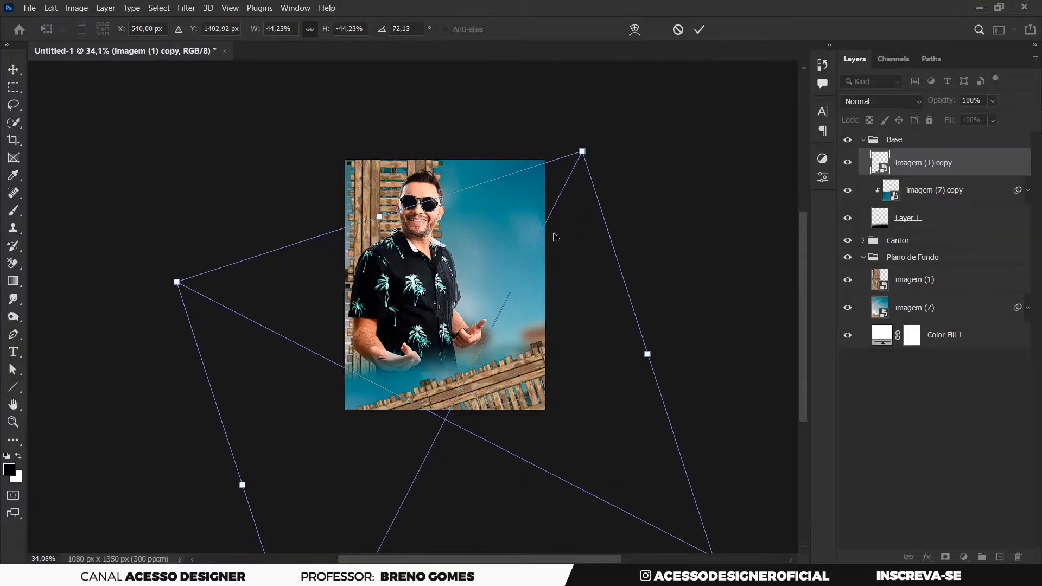
click(699, 31)
key(z)
right_click(485, 283)
click(513, 290)
key(v)
drag(526, 486, 531, 481)
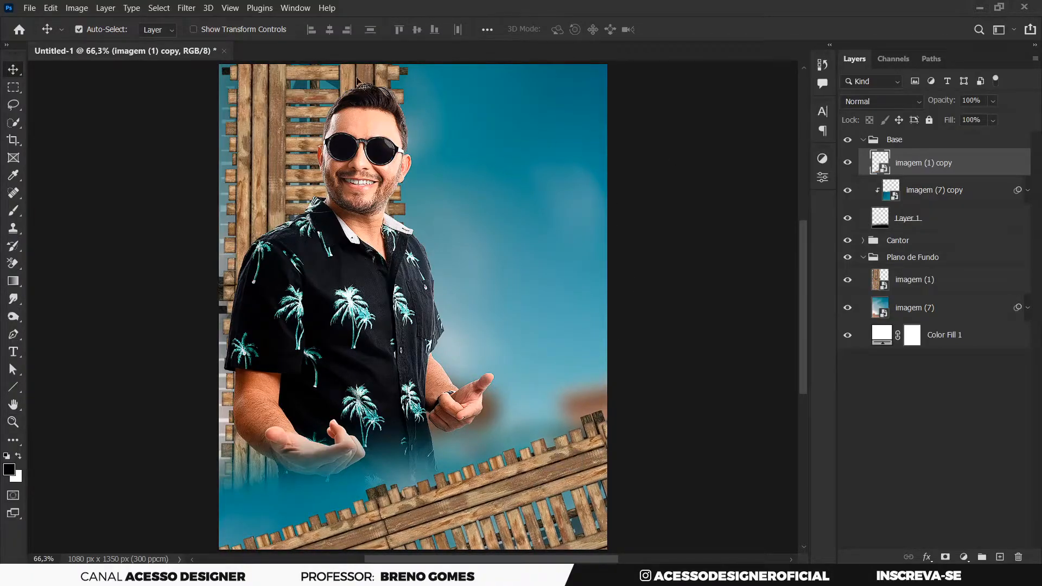
Step: Apply a Gaussian Blur with a 5-pixel radius to the tilted wooden structure copy in the foreground
click(187, 8)
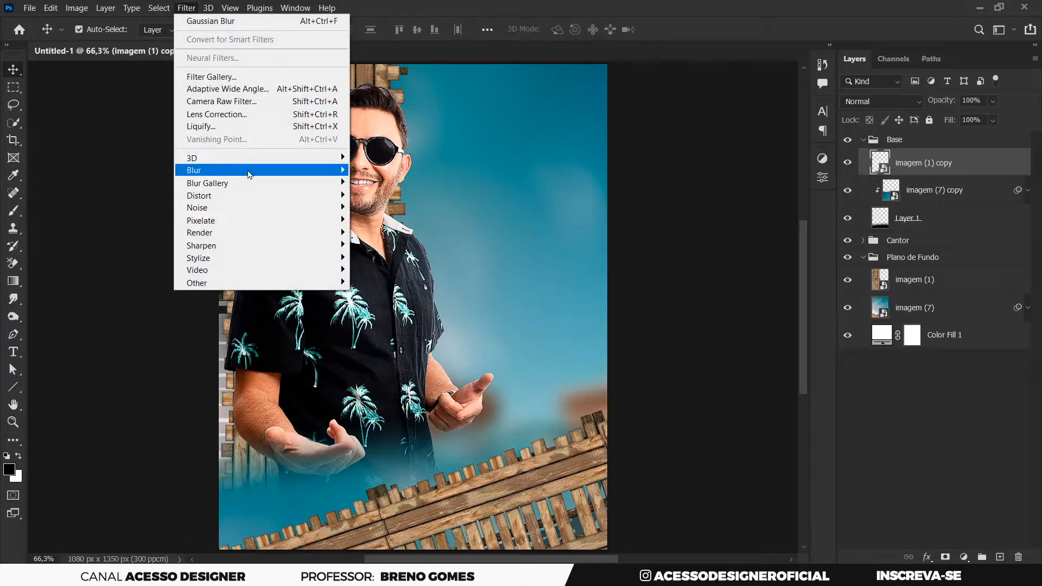
mouse_move(250, 174)
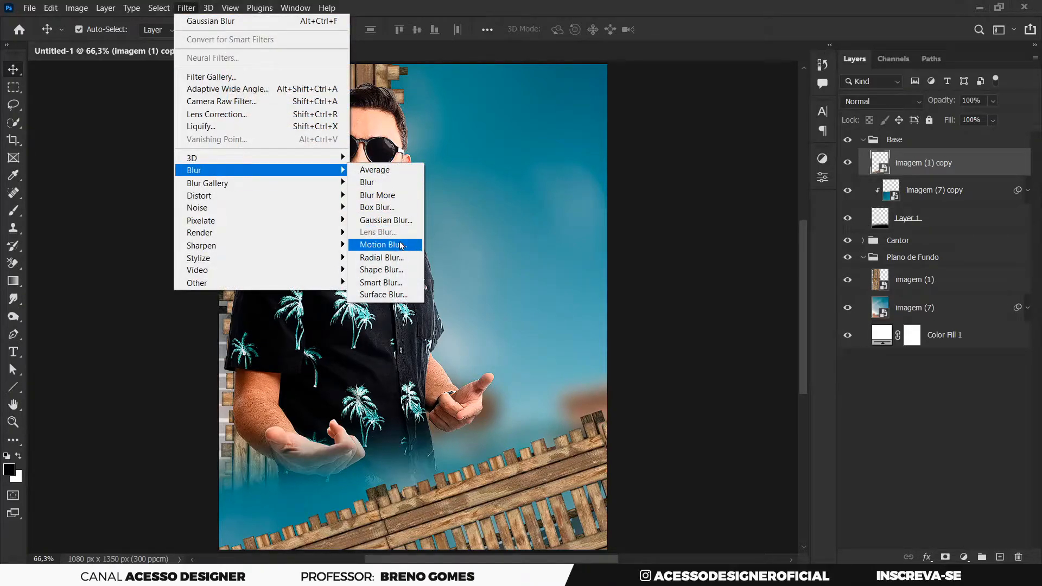
click(387, 220)
drag(759, 336, 747, 336)
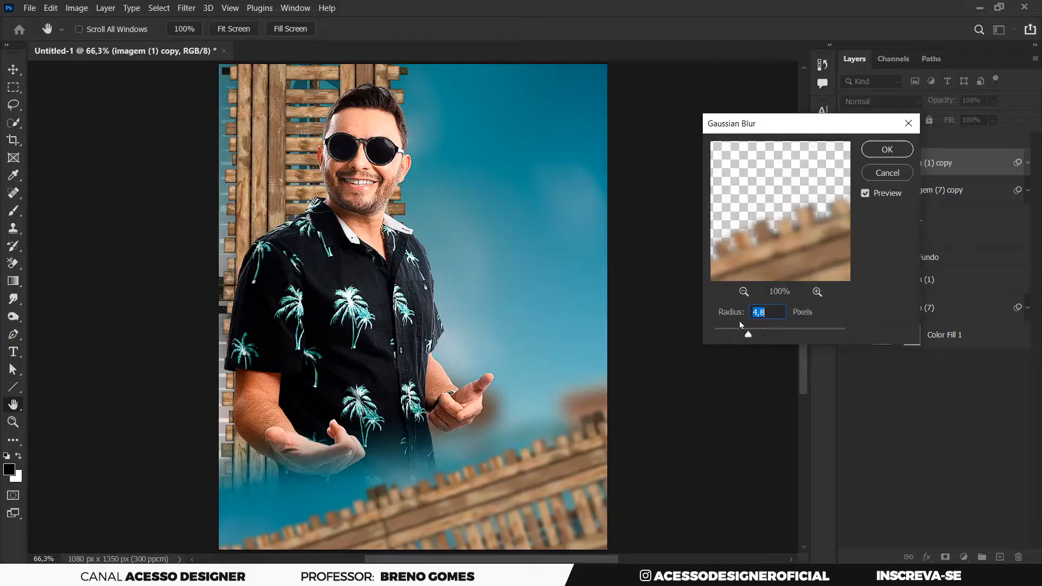
text(5)
click(876, 154)
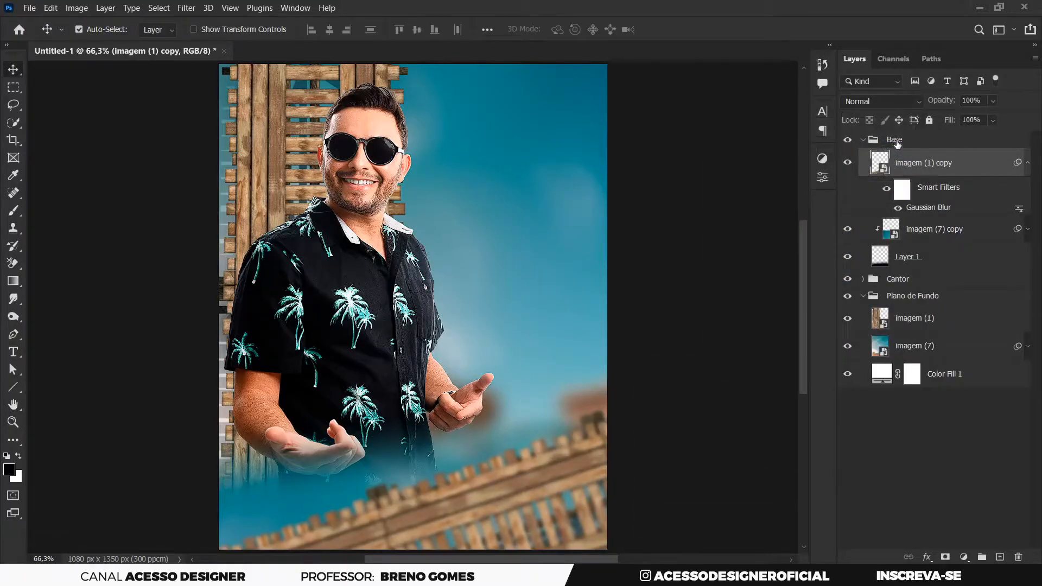
Step: Collapse the layer groups, shift the imagem (7) copy slightly within the base and collapse the wooden copy's smart filter list
ctrl+click(864, 140)
ctrl+click(863, 140)
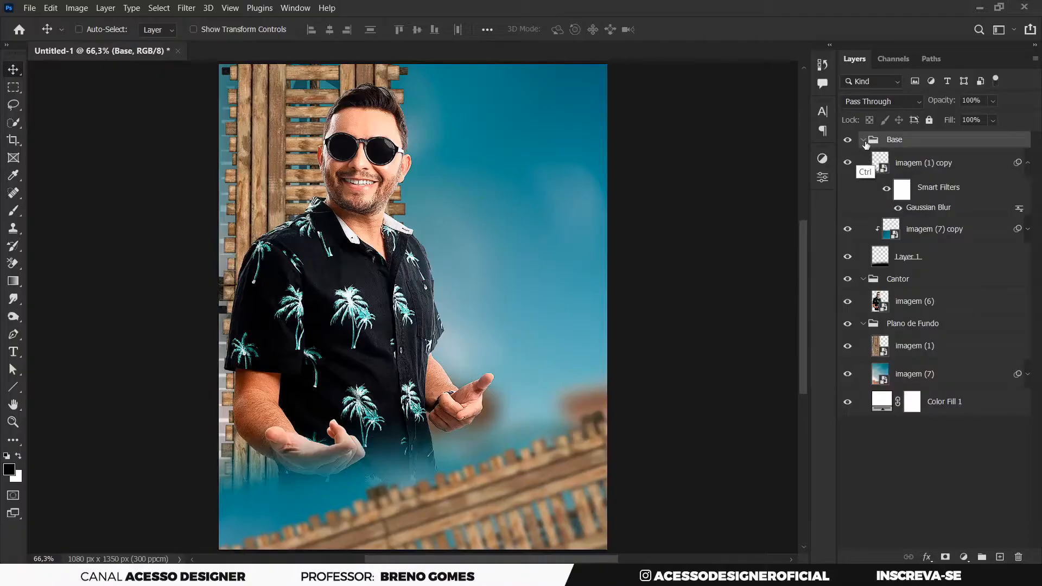
ctrl+click(863, 140)
mouse_move(346, 279)
mouse_down()
mouse_move(358, 278)
mouse_move(345, 280)
mouse_up()
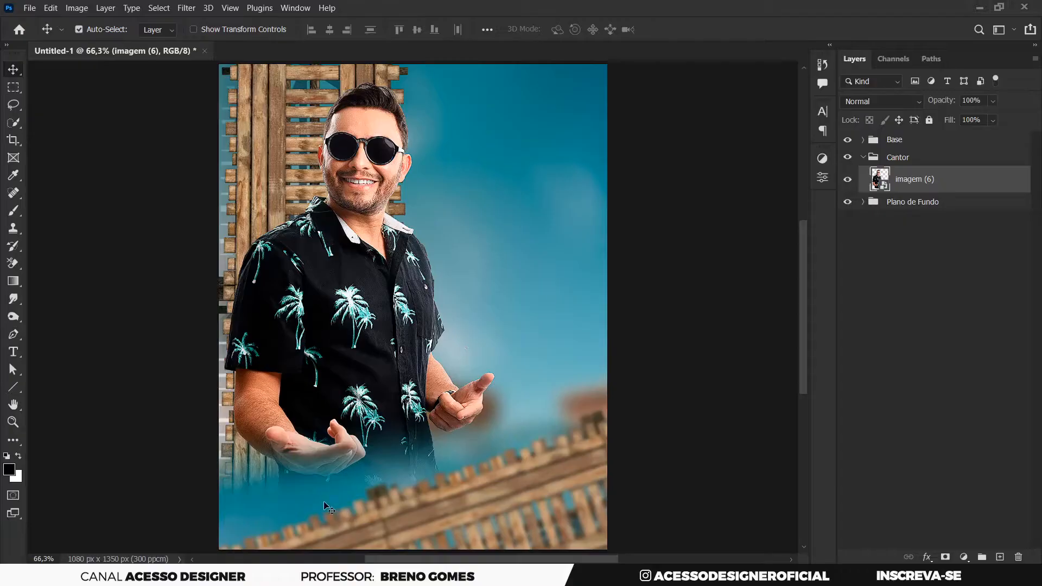
click(304, 503)
drag(293, 513, 323, 500)
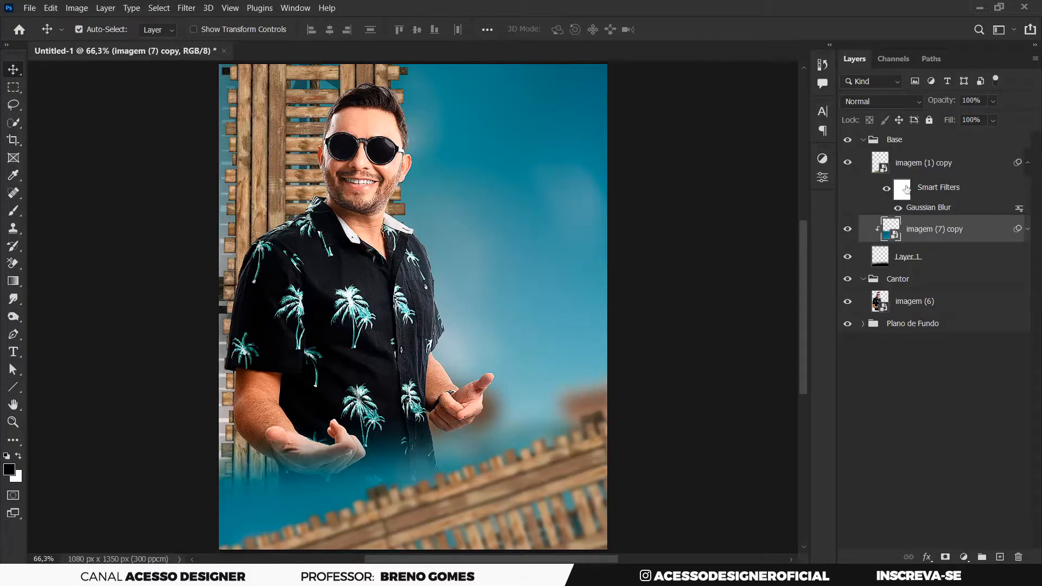
click(1027, 165)
Step: Lower the Base group's Layer 1 and enlarge it slightly so the fade sits beneath the man's hands
click(950, 171)
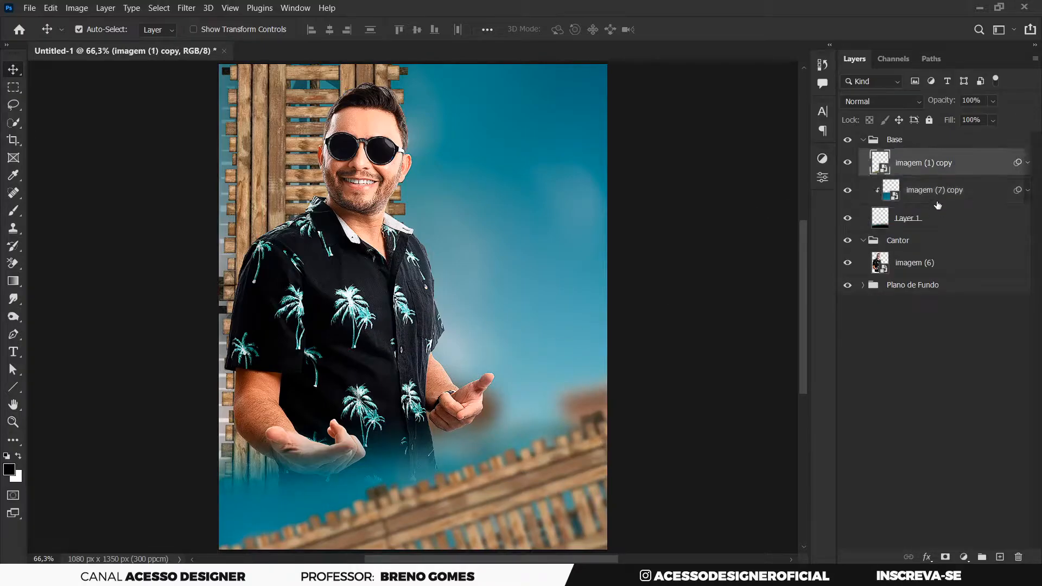
click(950, 197)
shift+click(935, 228)
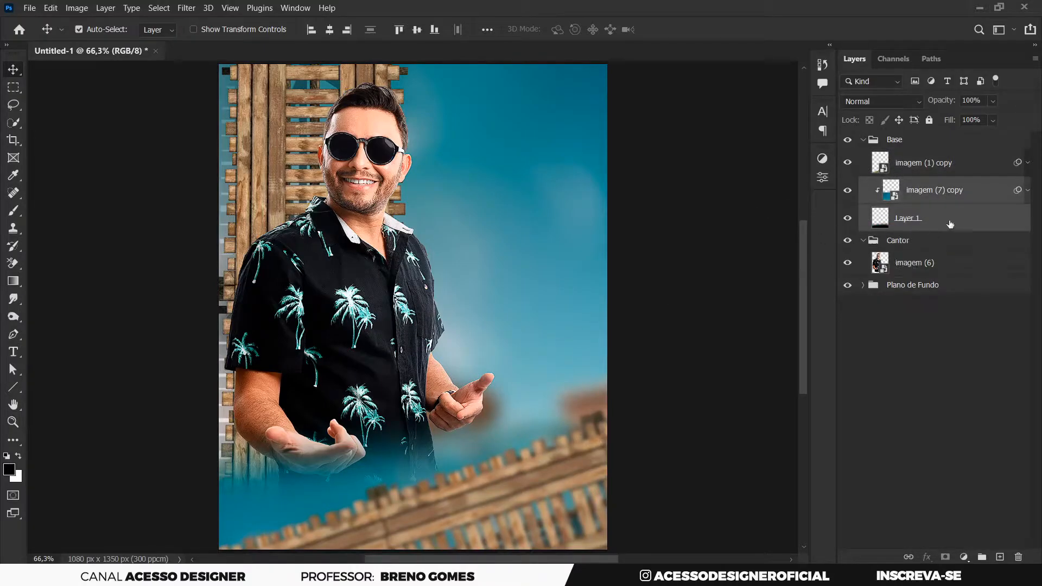
click(941, 223)
key(ctrl+t)
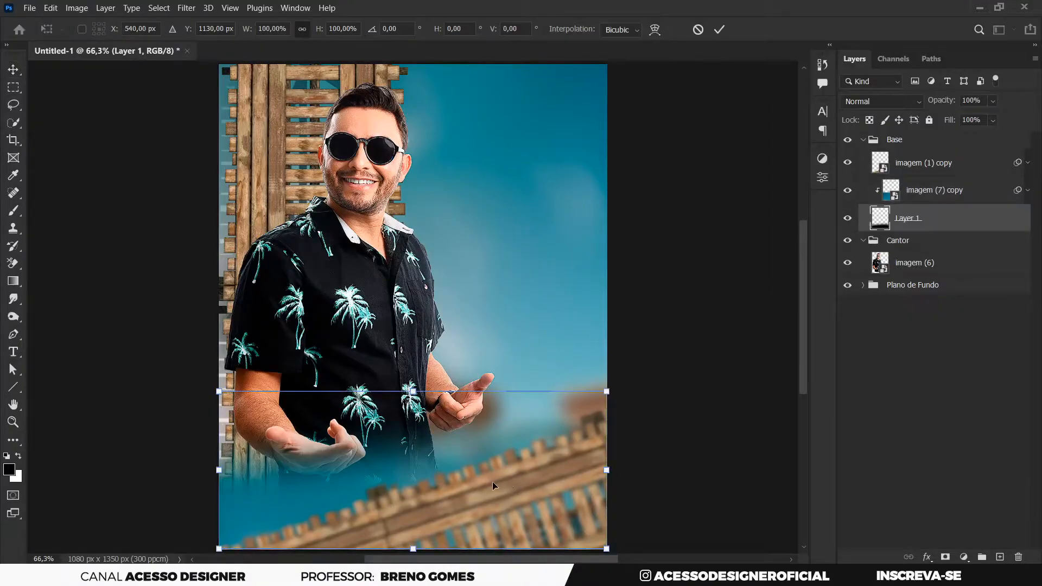
drag(495, 483, 498, 500)
drag(607, 411, 628, 401)
drag(536, 465, 538, 472)
click(719, 30)
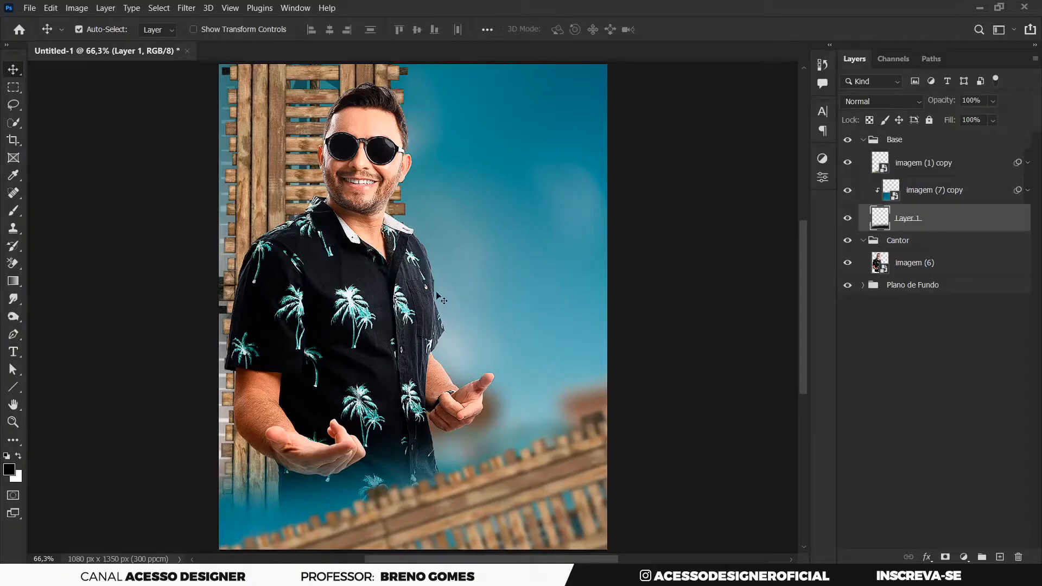
Step: Collapse the Base and Cantor groups and add a Lorem Ipsum text layer above Base, beside the man's head
click(864, 140)
click(863, 157)
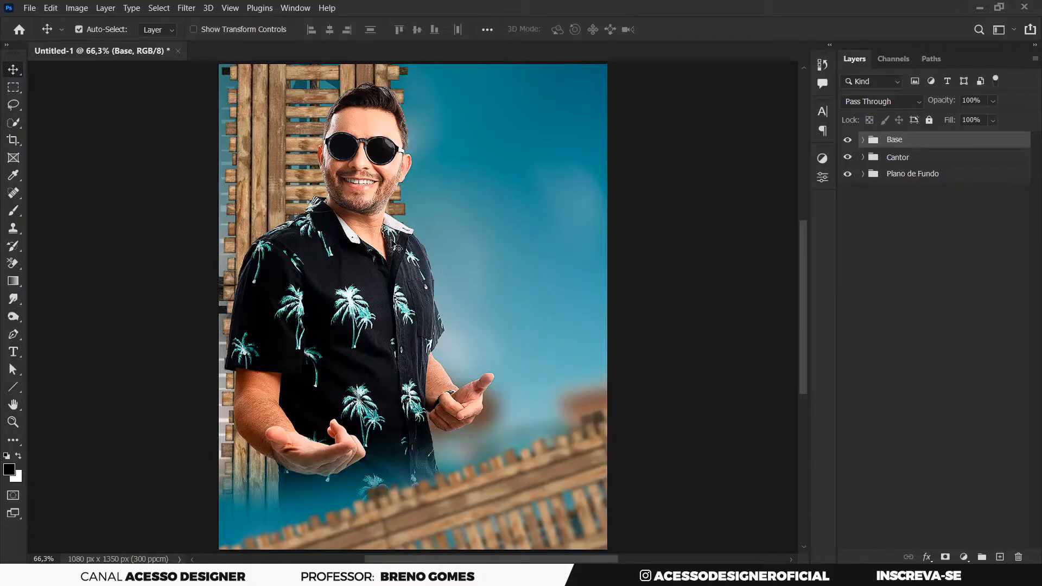
key(t)
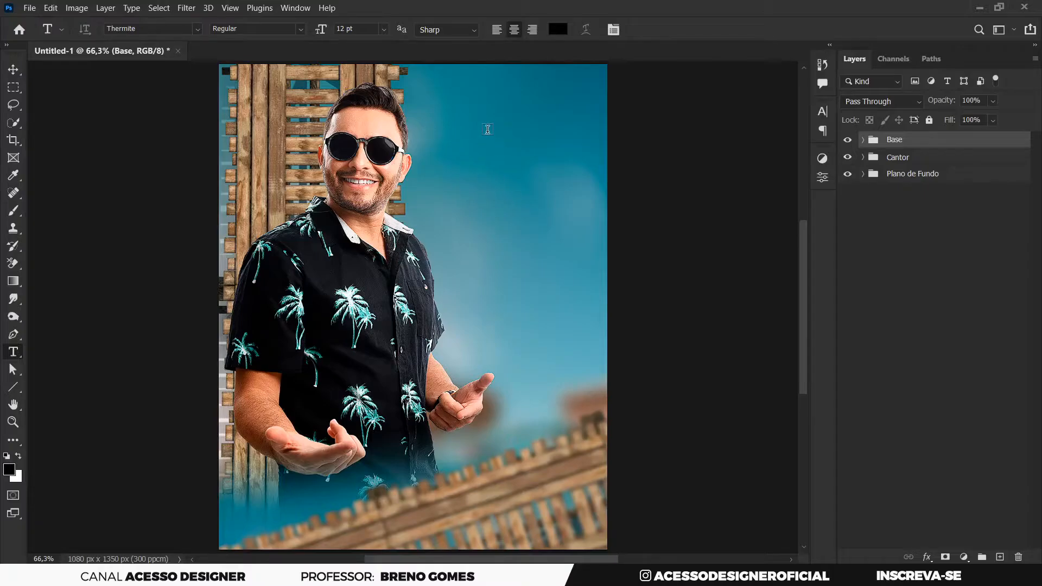
click(456, 160)
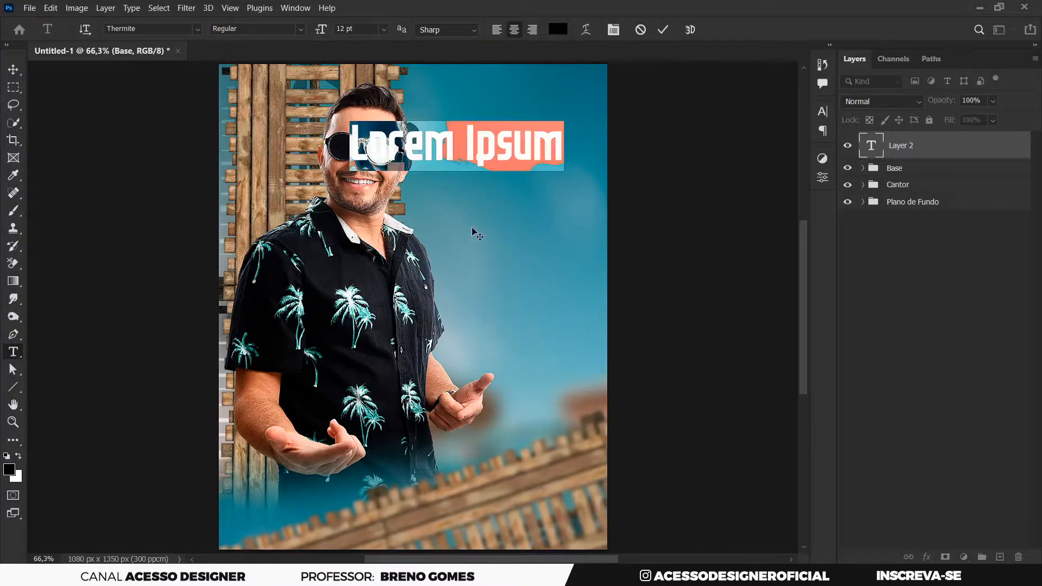
key(ctrl+Return)
key(v)
drag(506, 150, 544, 152)
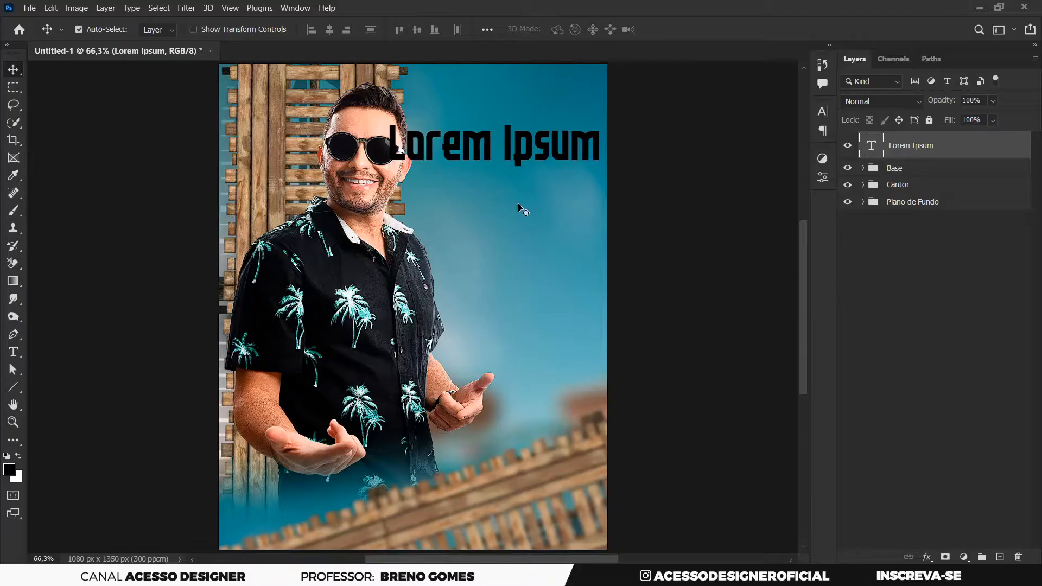
Step: Set the Lorem Ipsum text's color to white (ffffff)
click(822, 111)
click(706, 131)
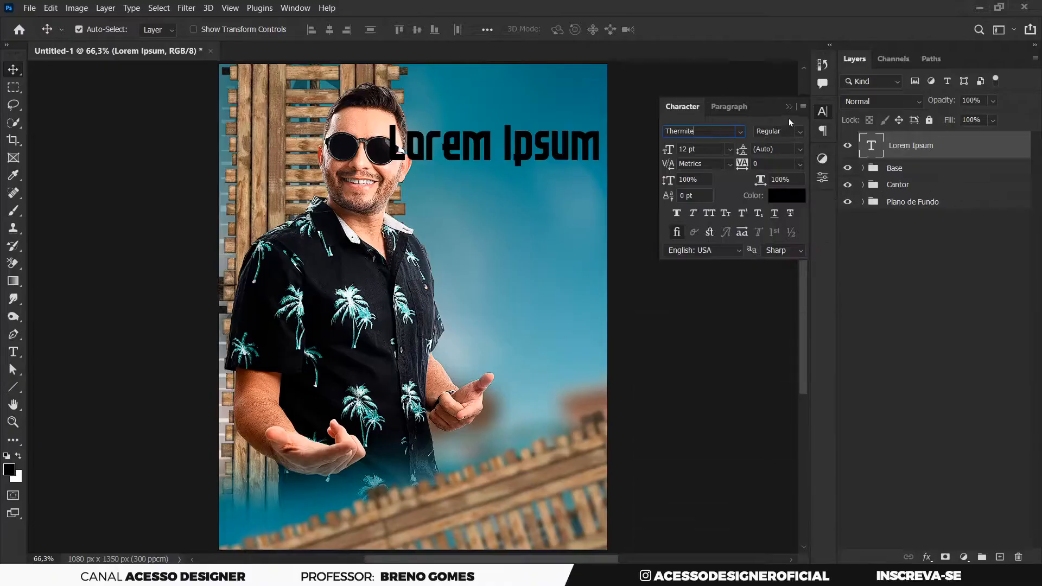
click(823, 111)
click(822, 111)
click(793, 195)
drag(671, 209, 651, 211)
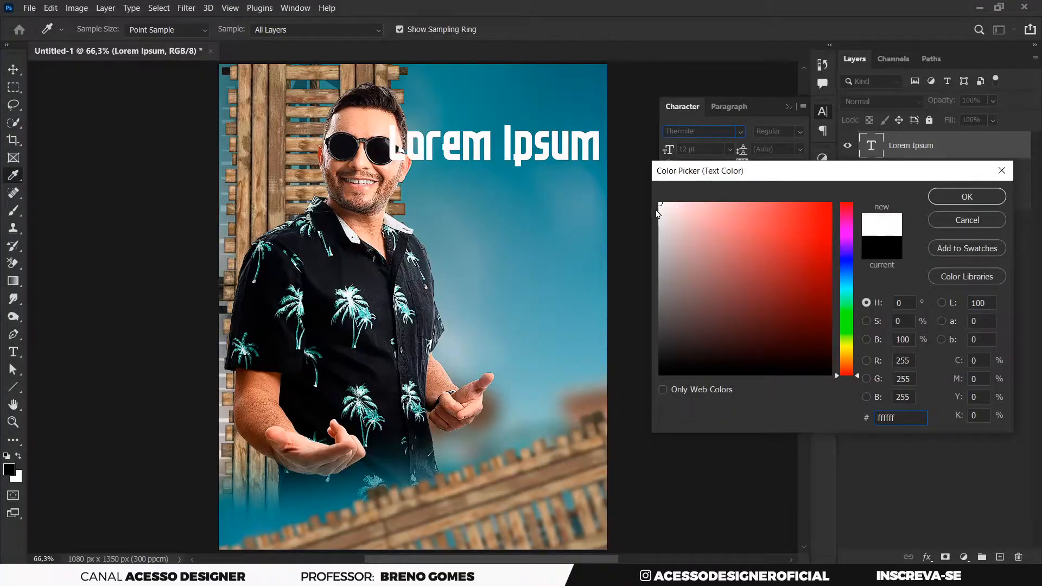
click(957, 194)
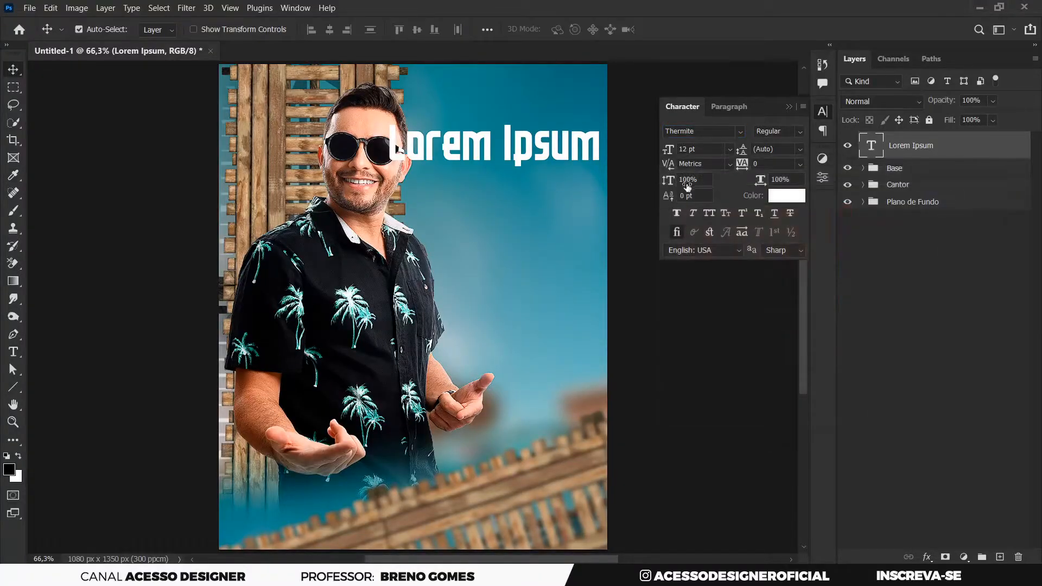
Step: Replace the Lorem Ipsum text with "Swhow"
key(t)
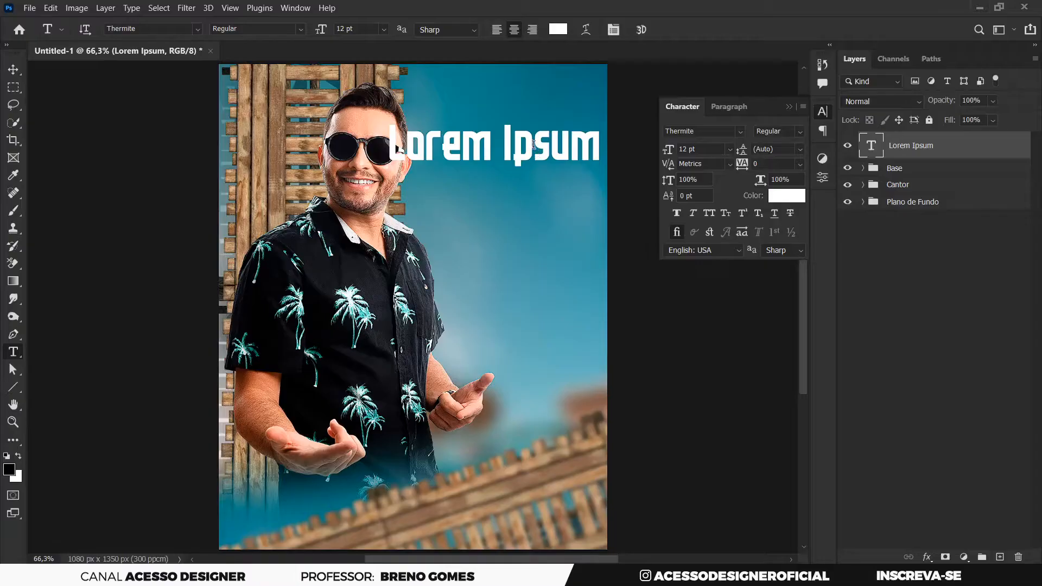
click(559, 158)
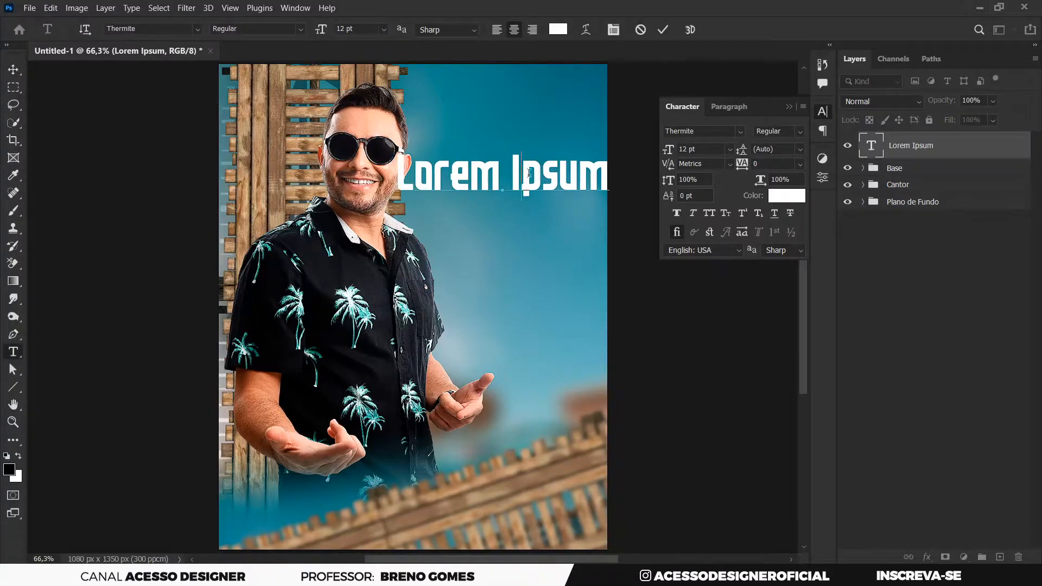
key(ctrl+a)
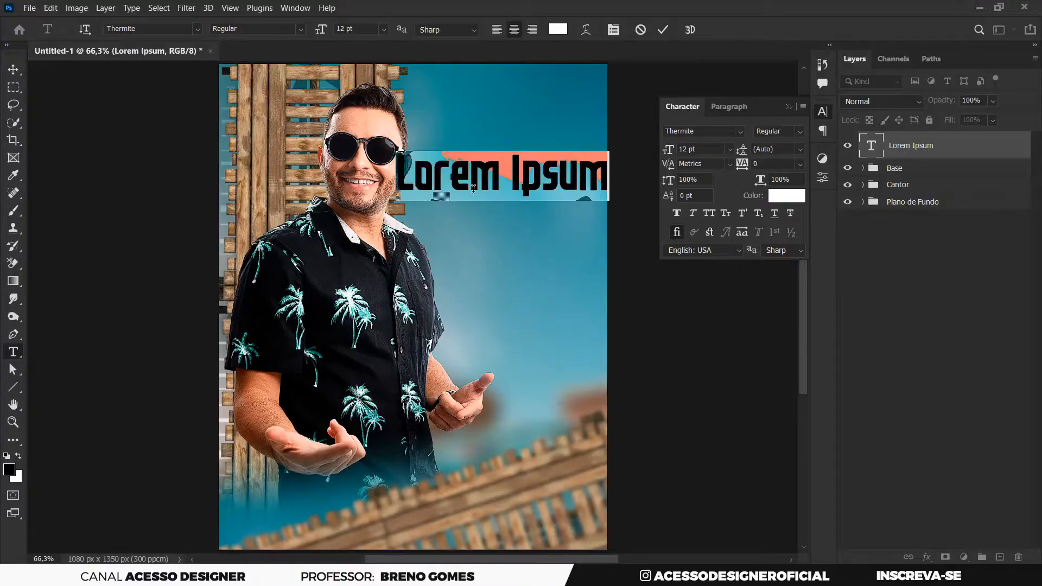
text(Sw)
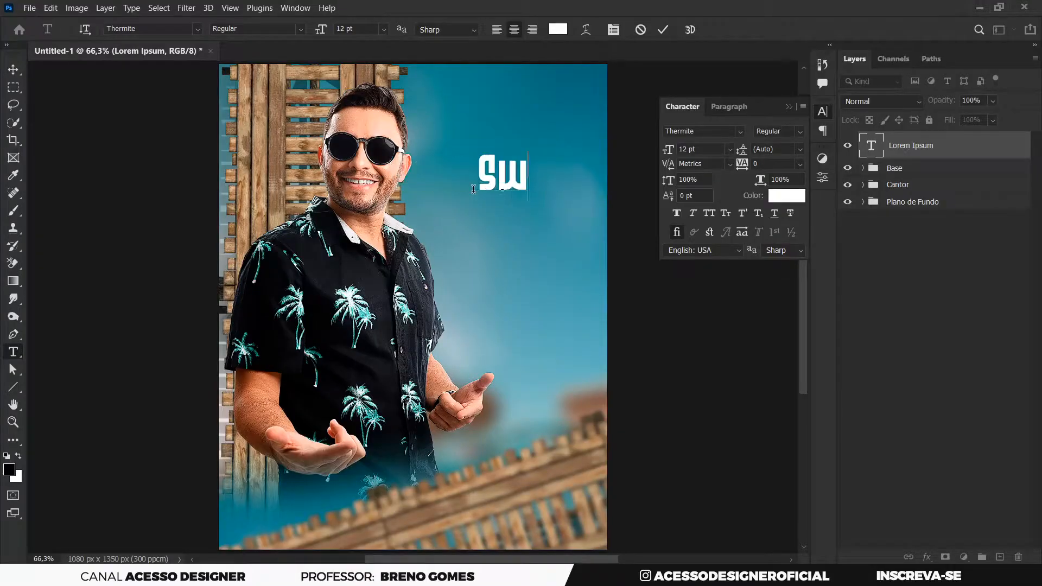
text(ha)
text(w)
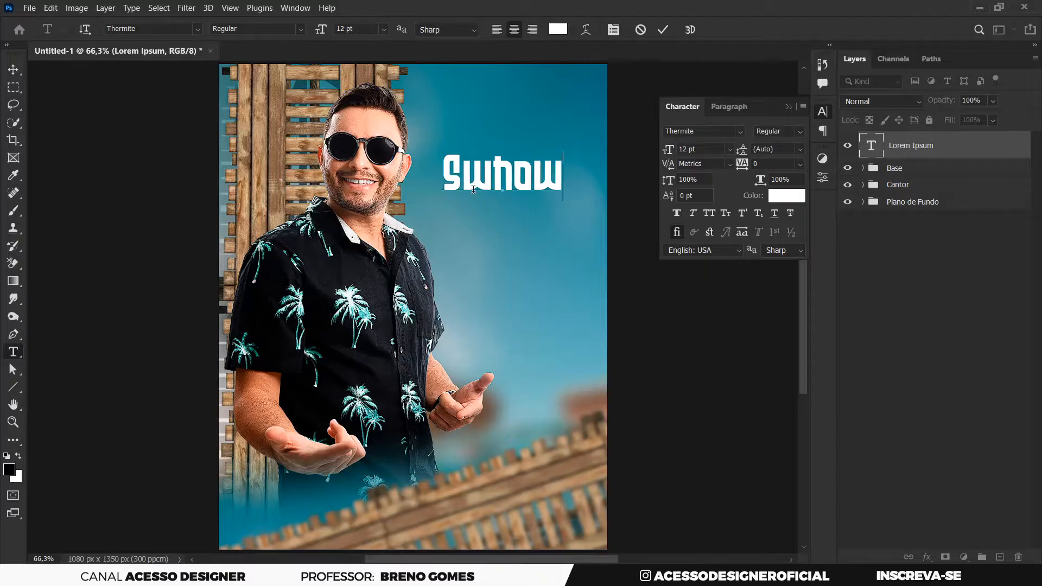
key(ctrl+Return)
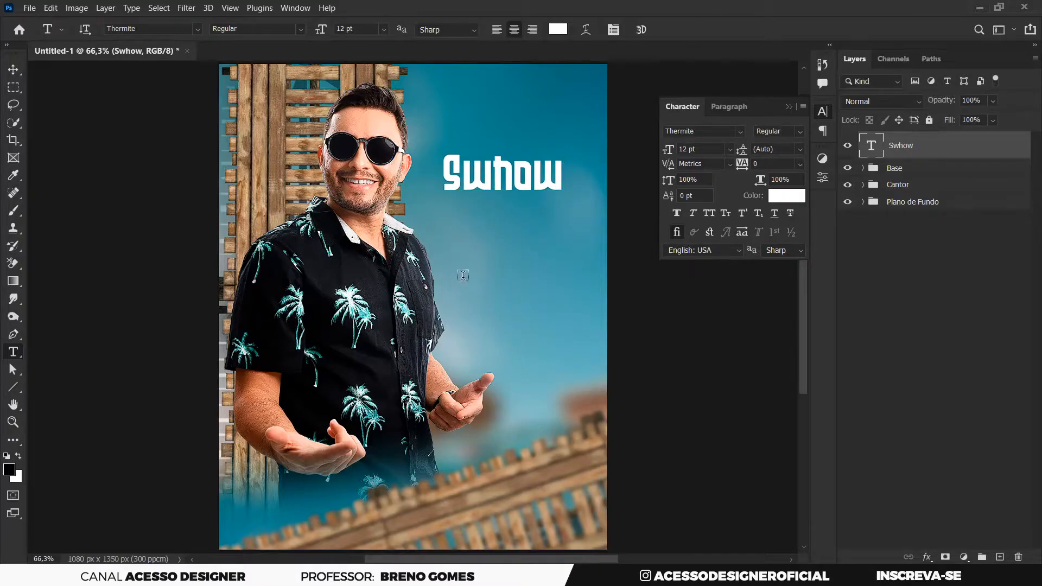
Step: Raise the title slightly beside the man's head and set it in All Caps
key(v)
drag(537, 177, 537, 148)
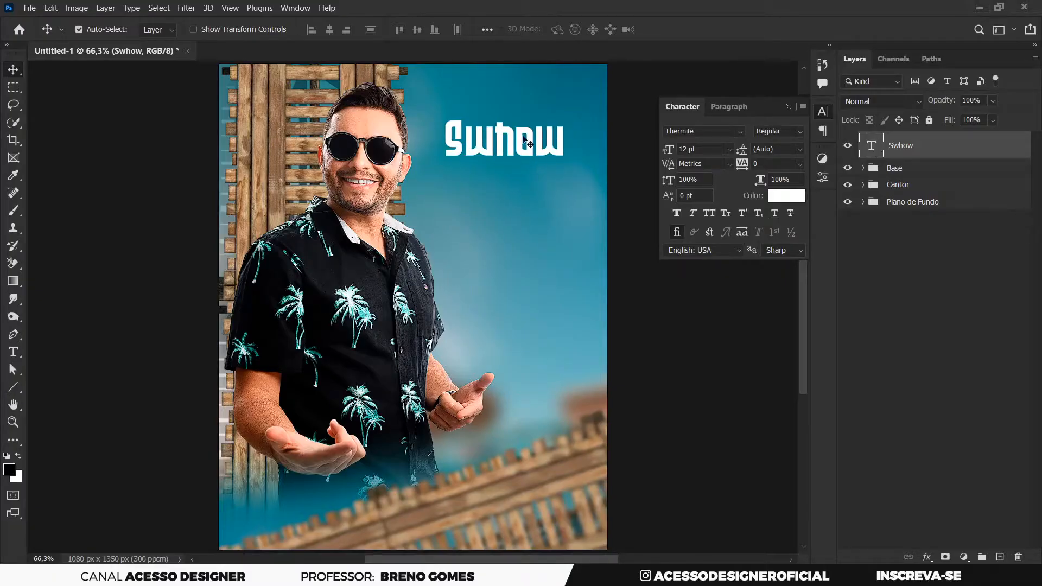
click(709, 212)
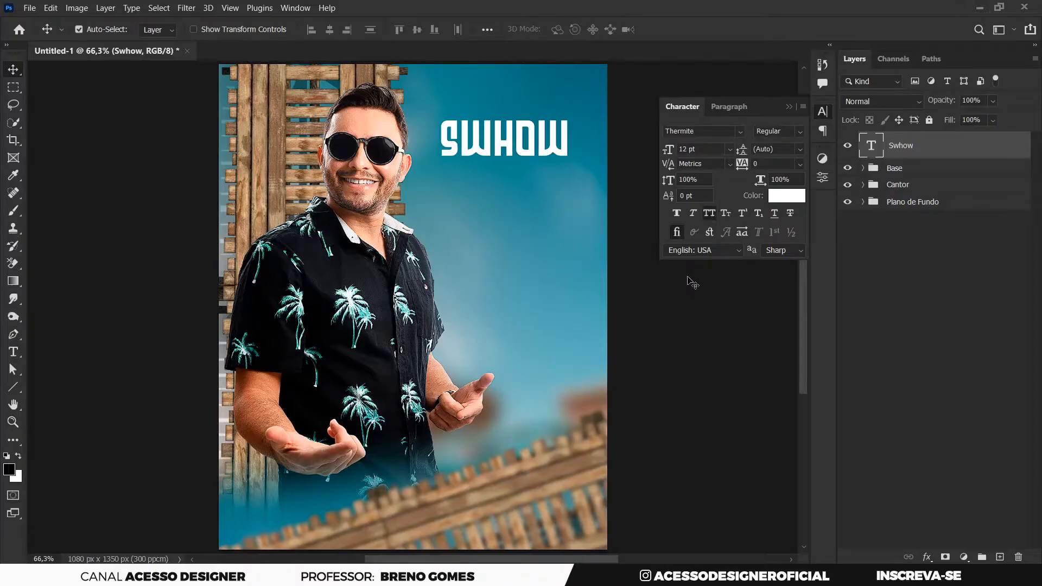
Step: Correct the title text so it reads SHOW
key(t)
click(537, 144)
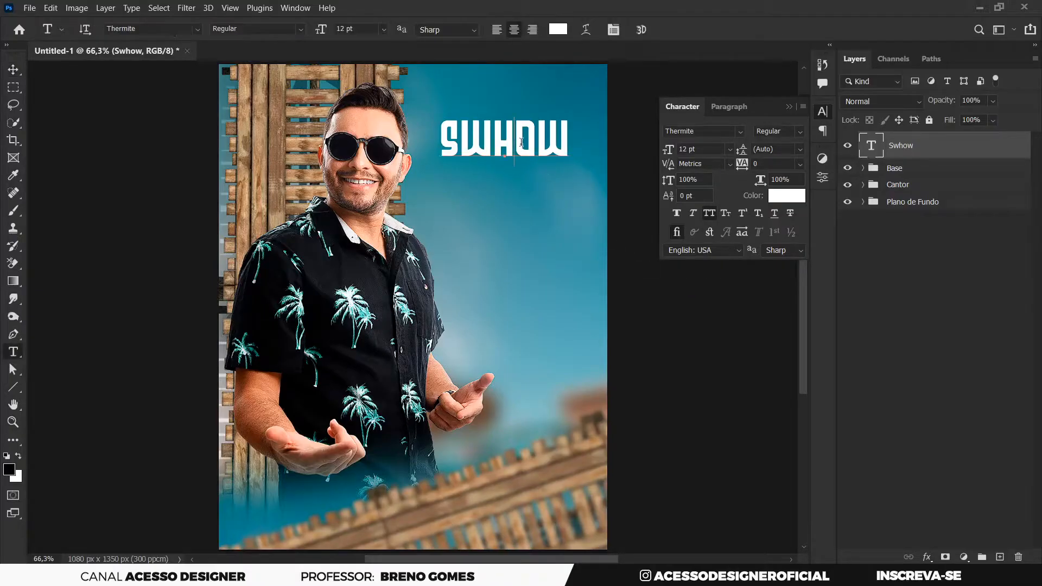
key(BackSpace)
key(BackSpace)
key(BackSpace)
key(BackSpace)
key(BackSpace)
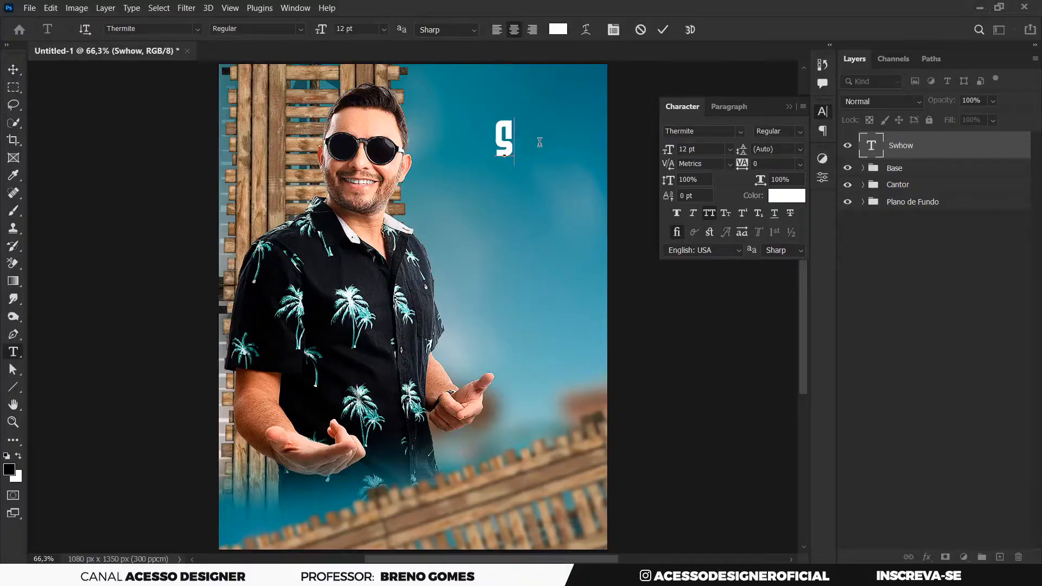
text(SHOW)
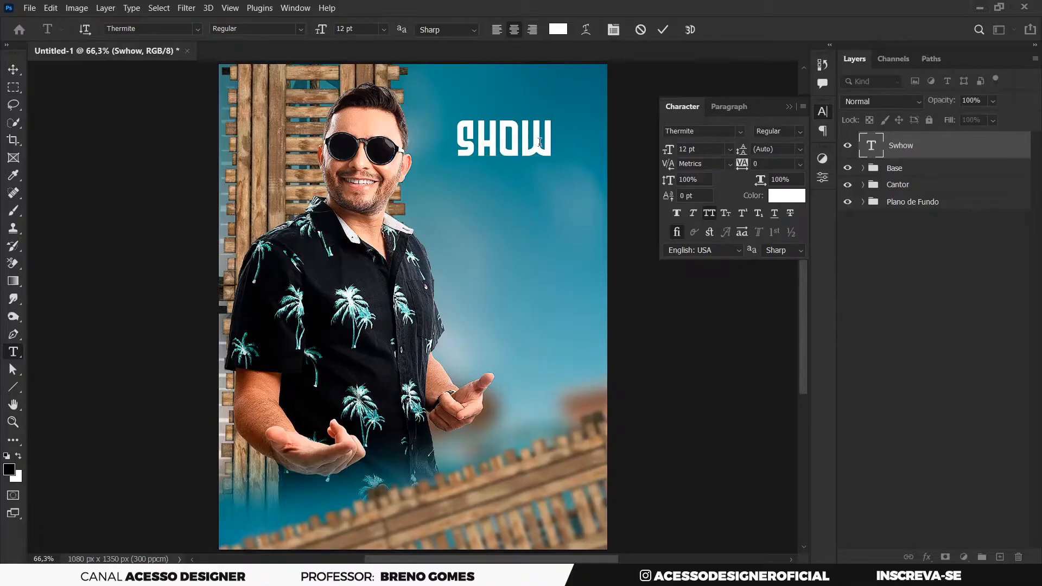
key(ctrl+Return)
key(v)
Step: Enlarge the SHOW title to about 139% of its size, keeping its proportions
click(800, 132)
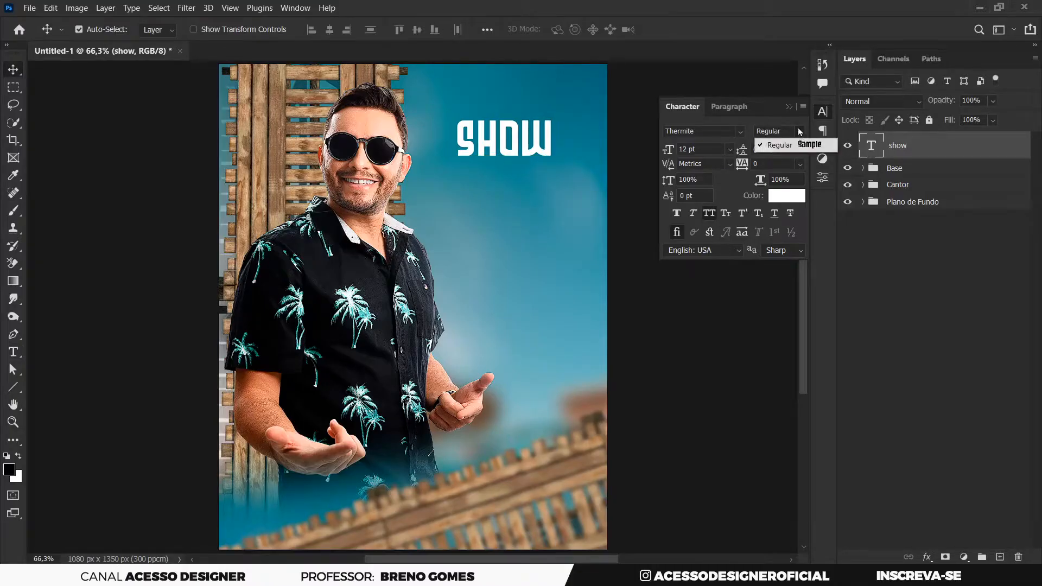
click(552, 150)
key(ctrl+t)
drag(554, 167, 570, 195)
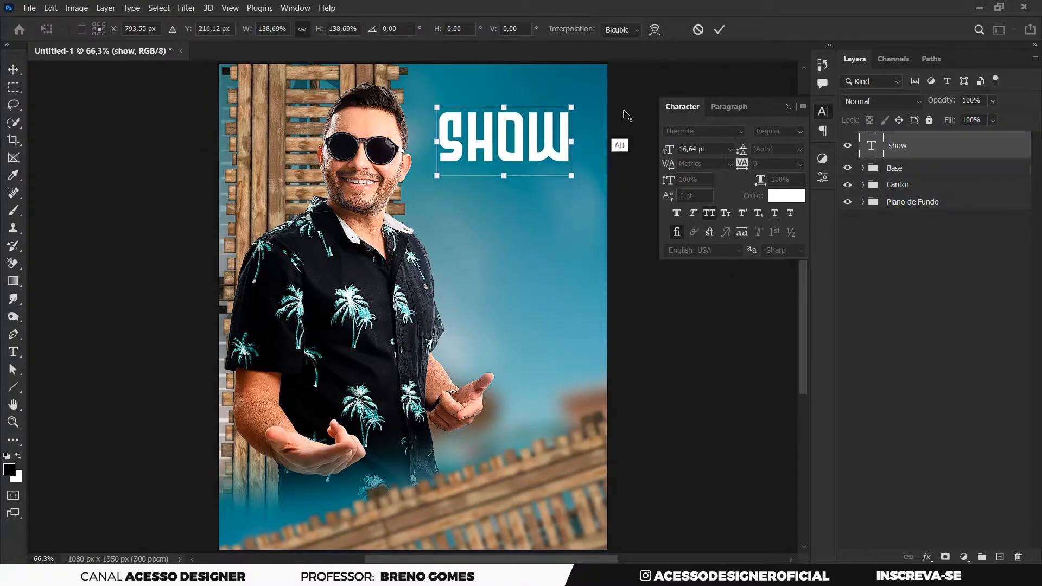
click(719, 29)
Step: Set the SHOW title's tracking to -60 and shift it slightly away from the man's face
scroll(547, 171, up, 4)
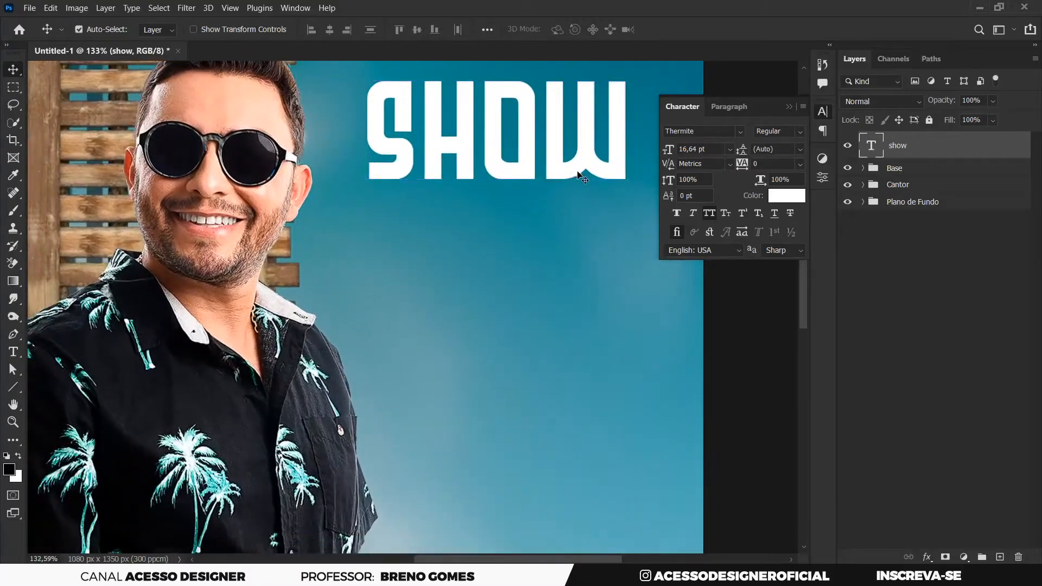
drag(575, 177, 531, 194)
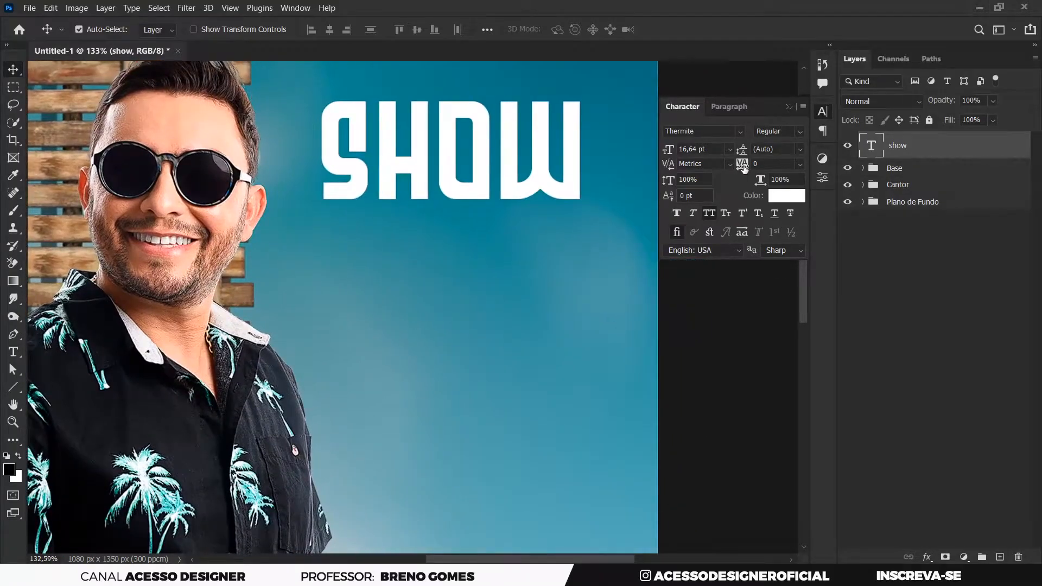
drag(744, 169, 748, 167)
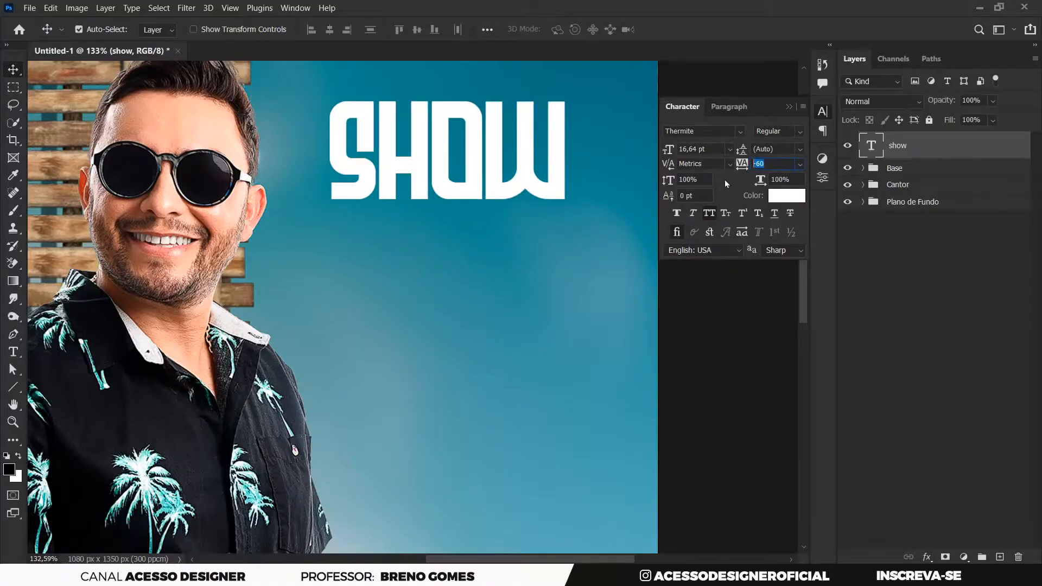
text(-)
key(Return)
click(769, 163)
text(-6)
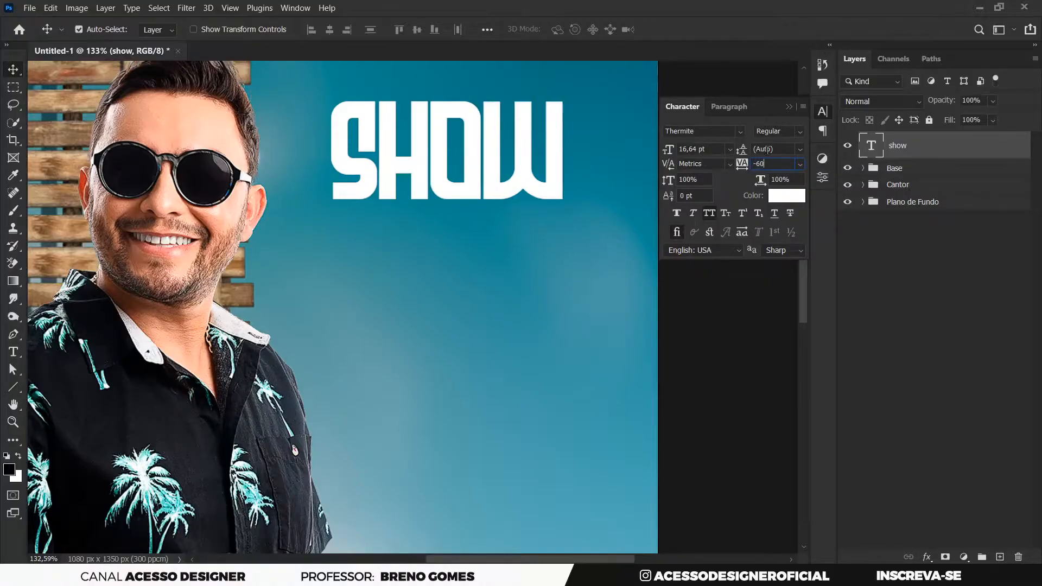
key(Return)
drag(514, 188, 558, 190)
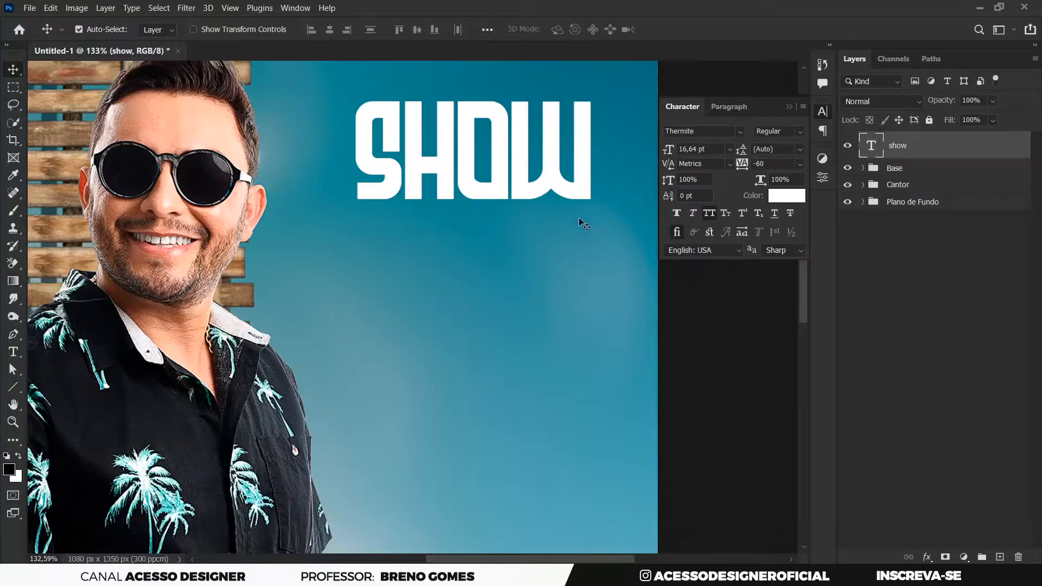
Step: Add a Drop Shadow effect to the SHOW title and set its color to very dark blue (00171c)
double_click(993, 152)
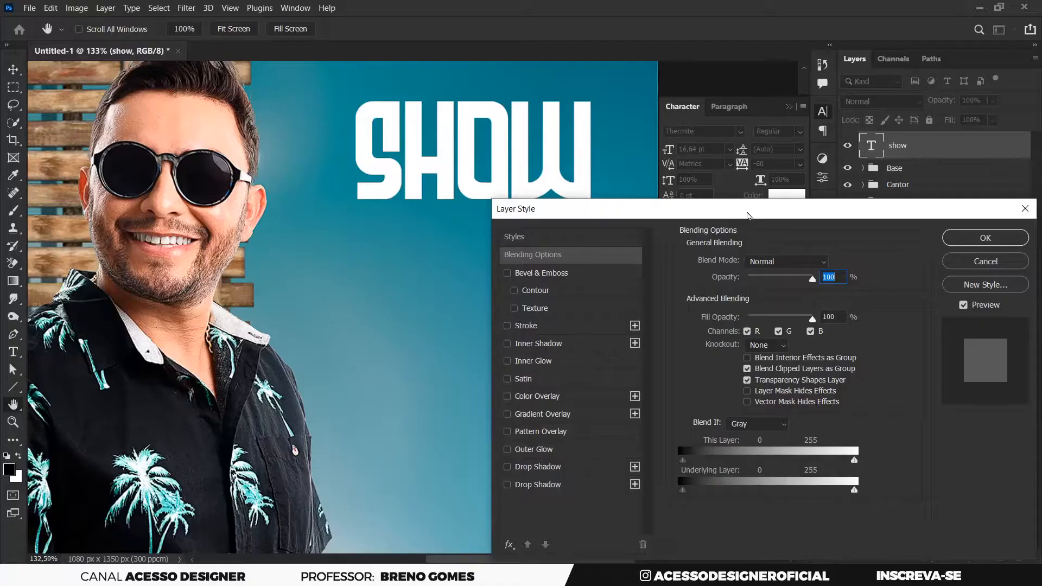
drag(770, 217, 842, 168)
click(590, 451)
click(879, 214)
click(653, 106)
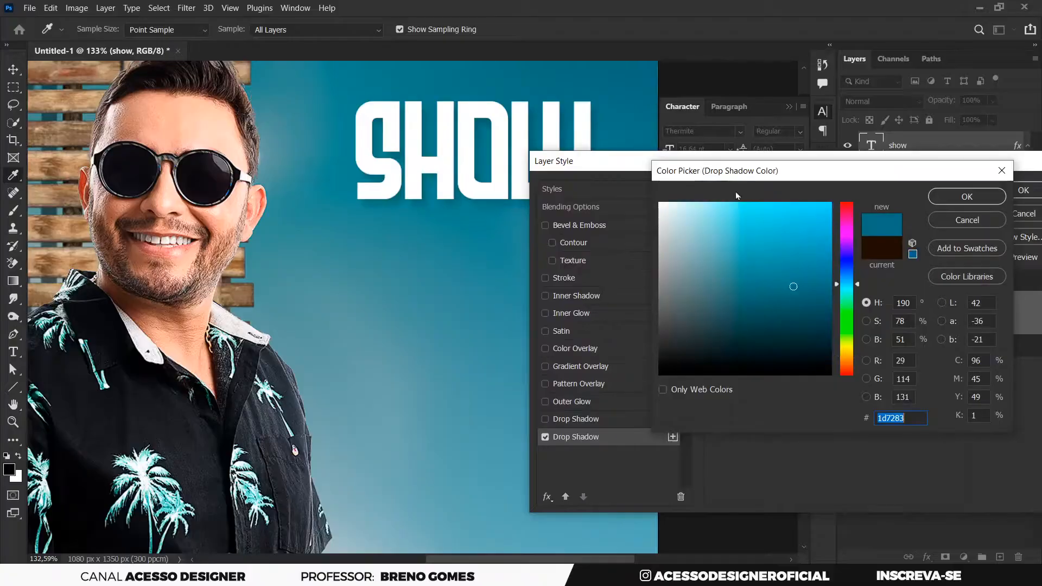
click(833, 355)
drag(833, 355, 836, 357)
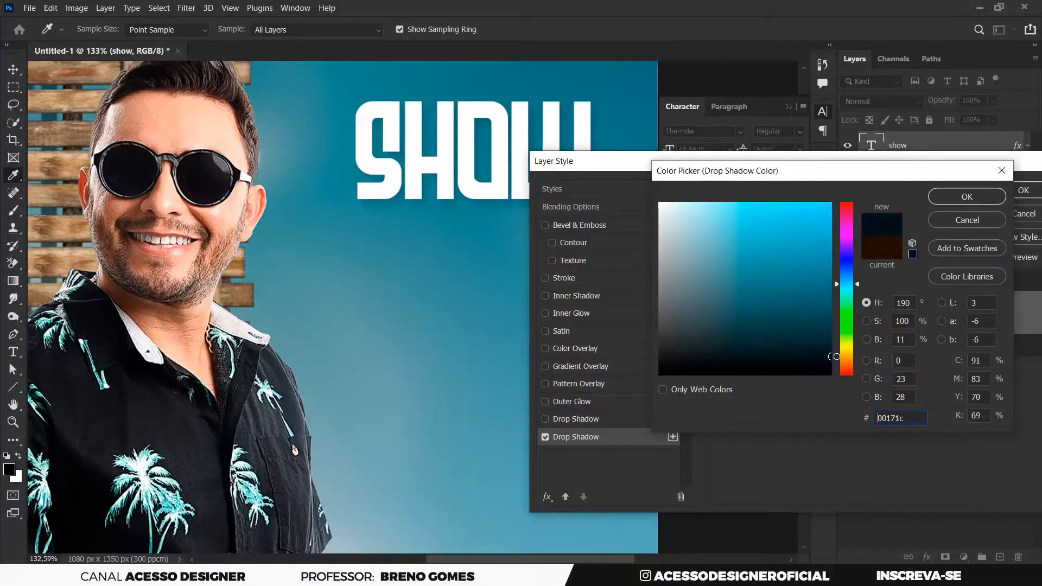
click(968, 196)
Step: Soften the SHOW title's drop shadow with a lower opacity, a 49° angle and an 11 px distance, and apply it
drag(915, 163, 905, 127)
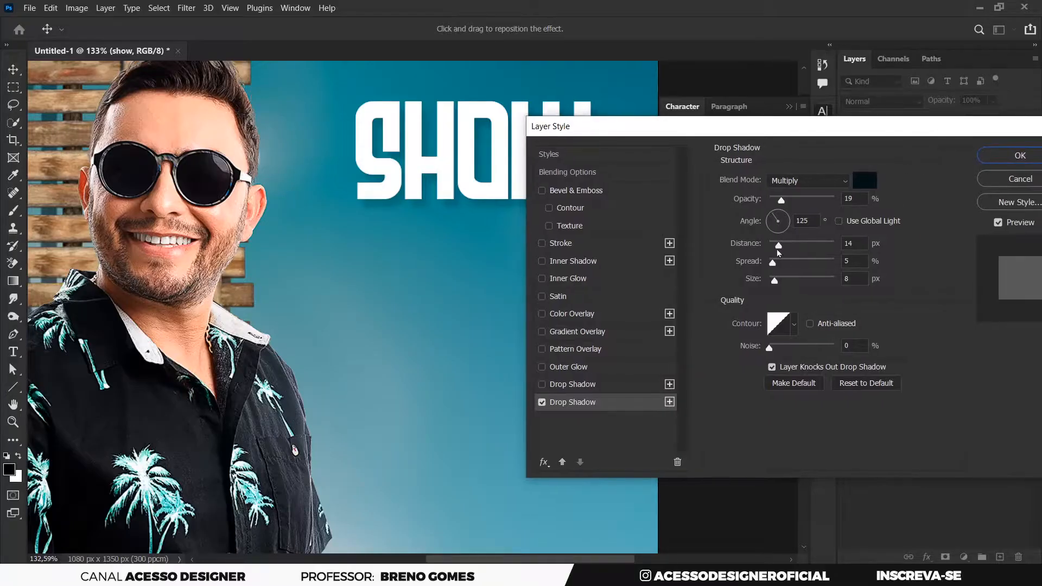
drag(783, 201, 784, 202)
drag(776, 213, 777, 214)
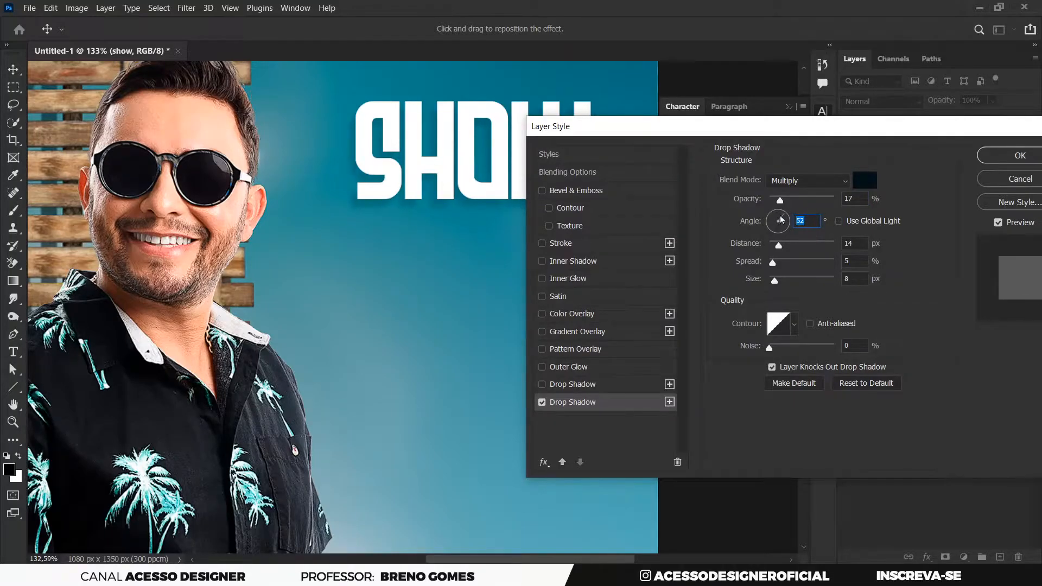
drag(790, 209, 790, 208)
drag(780, 247, 781, 248)
drag(836, 131, 828, 136)
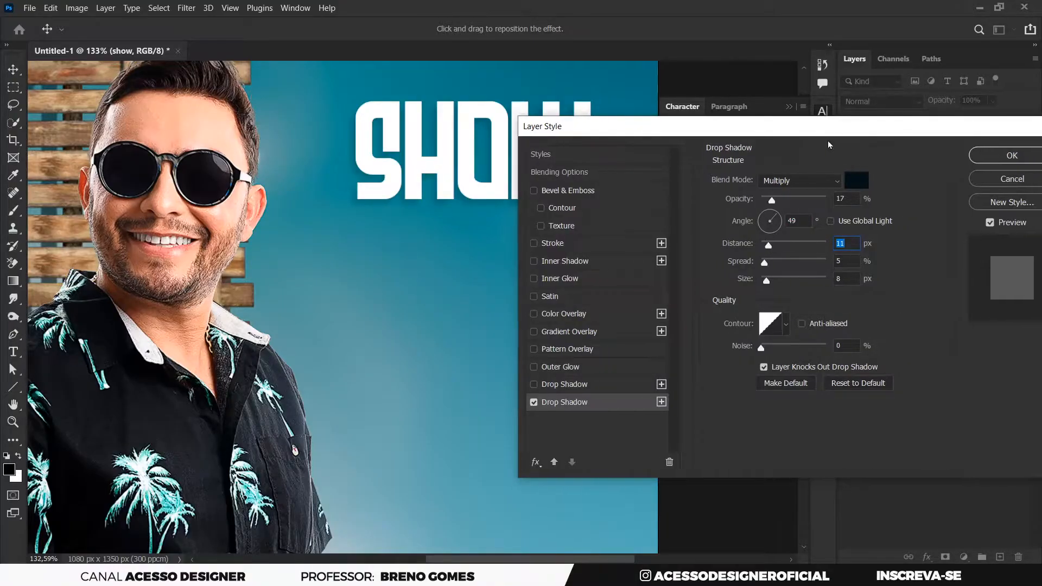
drag(771, 203, 769, 202)
drag(771, 202, 769, 202)
key(Return)
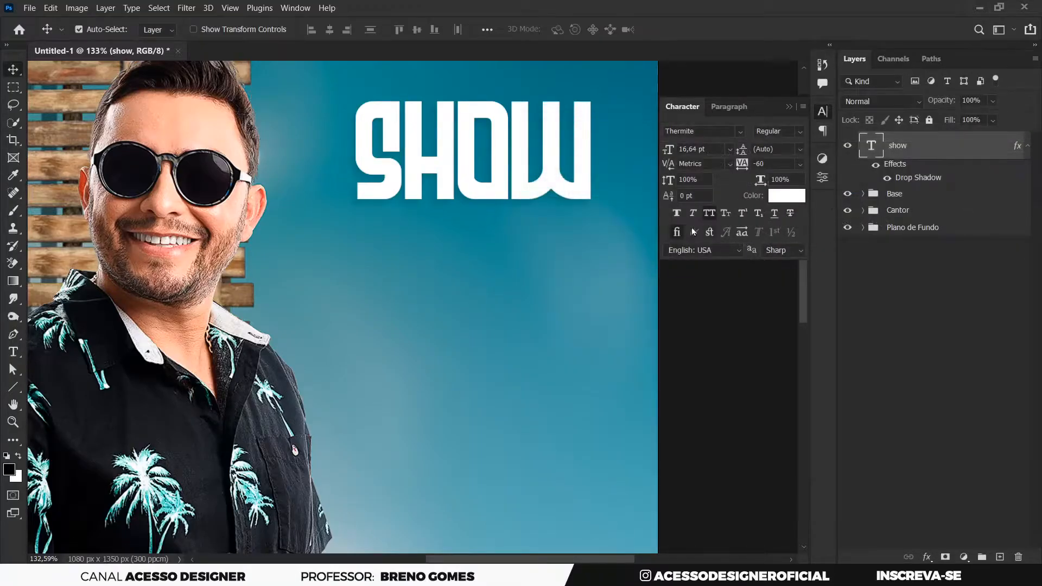
Step: Duplicate the SHOW text below the title and scale the copy down to about 38%, near the title's left edge
right_click(549, 242)
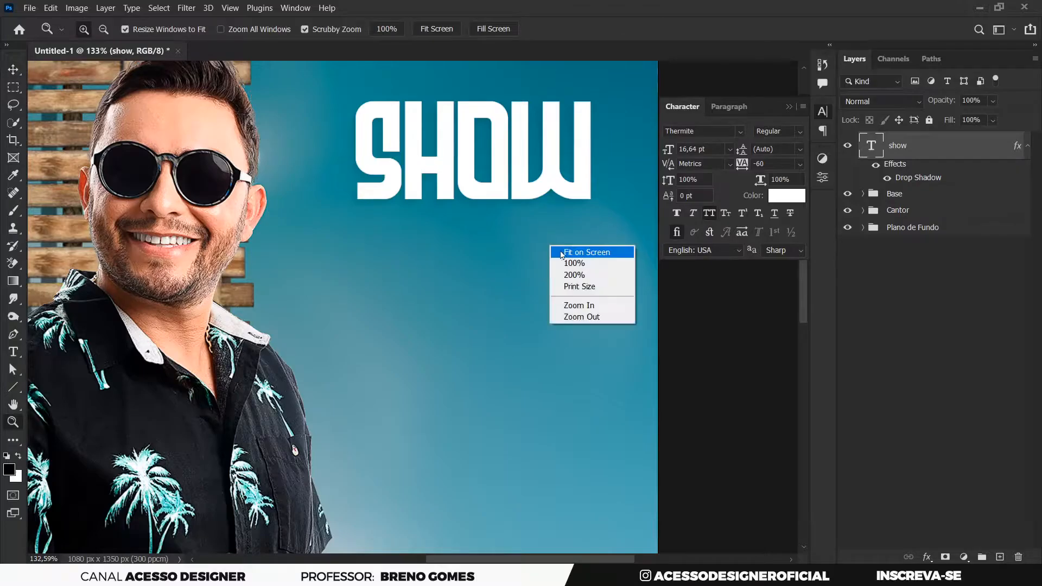
click(565, 249)
drag(533, 149, 521, 204)
key(ctrl+t)
drag(561, 232, 487, 187)
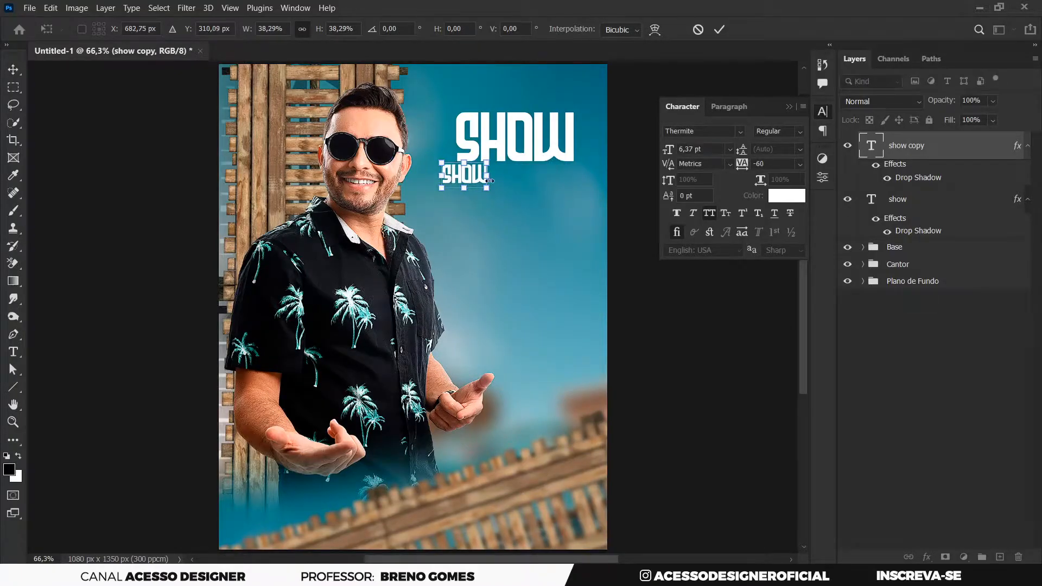
click(719, 29)
Step: Change the small SHOW copy's text to "de"
key(t)
double_click(474, 183)
text(de)
key(ctrl+Return)
key(v)
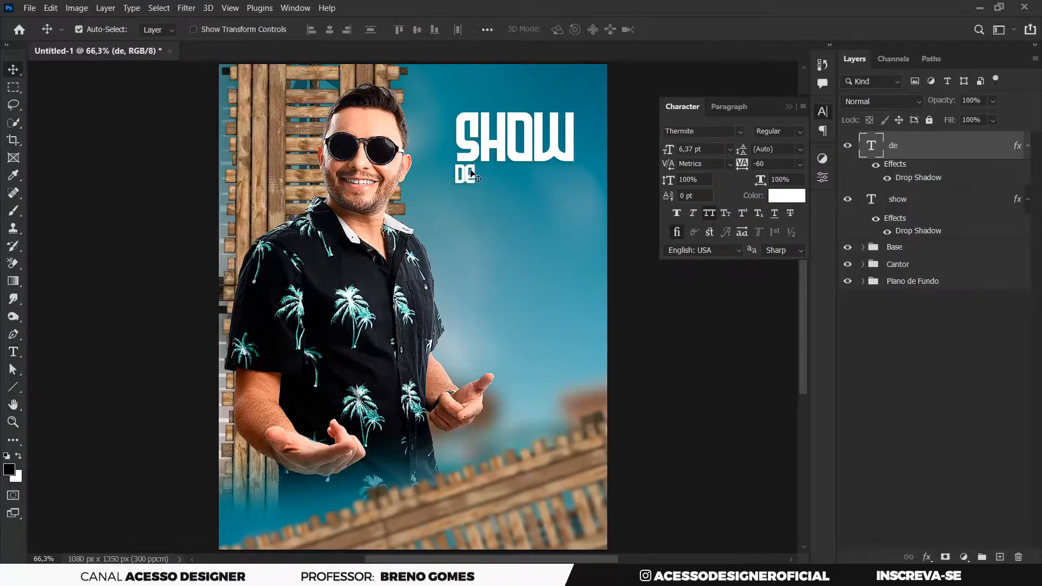
Step: Turn off All Caps for the "de" text so it is set in lowercase
drag(466, 179, 496, 225)
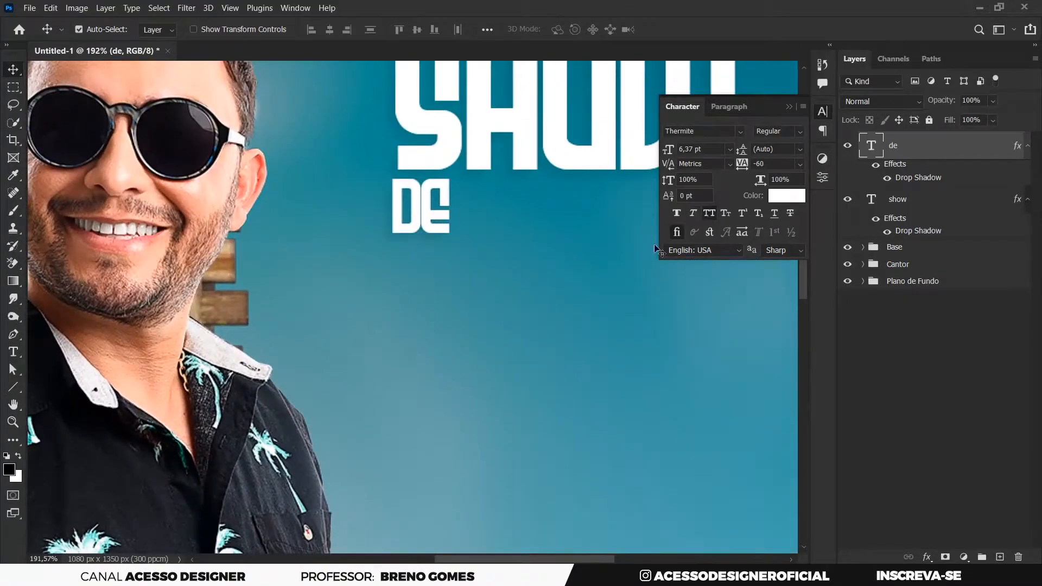
click(709, 213)
double_click(442, 223)
key(ctrl+a)
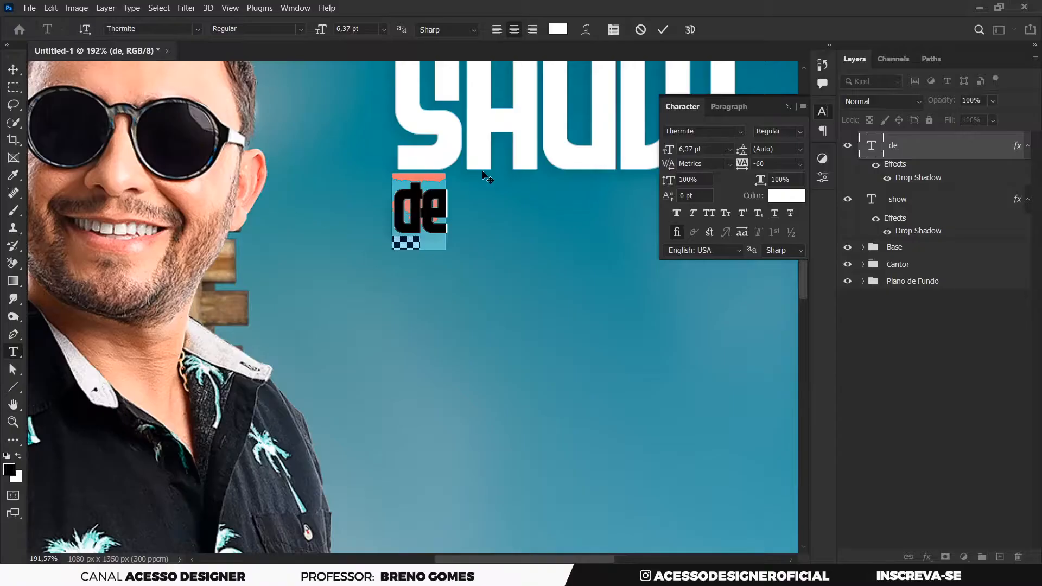
key(ctrl+Return)
key(v)
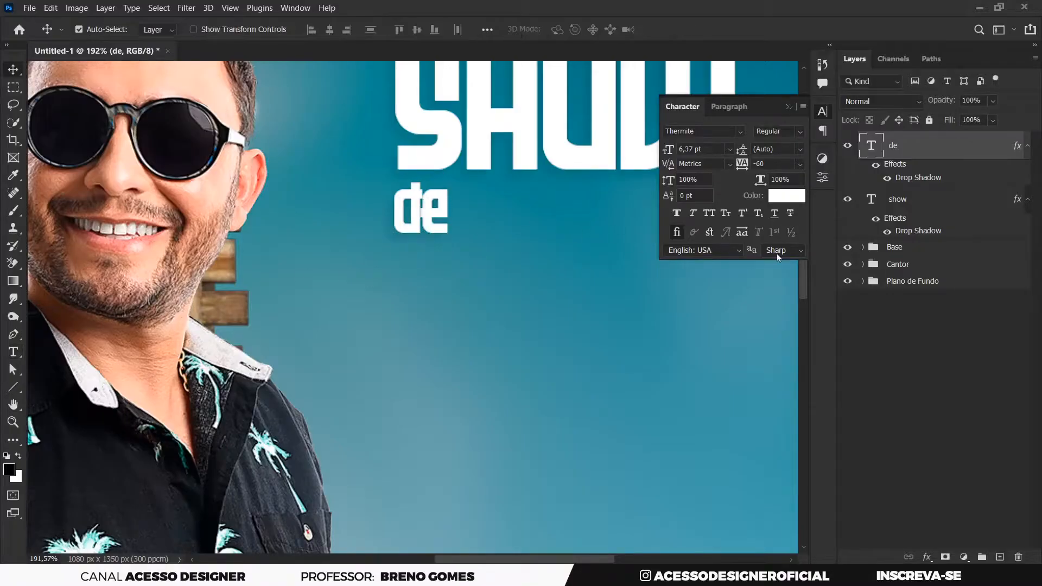
Step: Set the "de" text's tracking to 0 and collapse the character settings
click(775, 163)
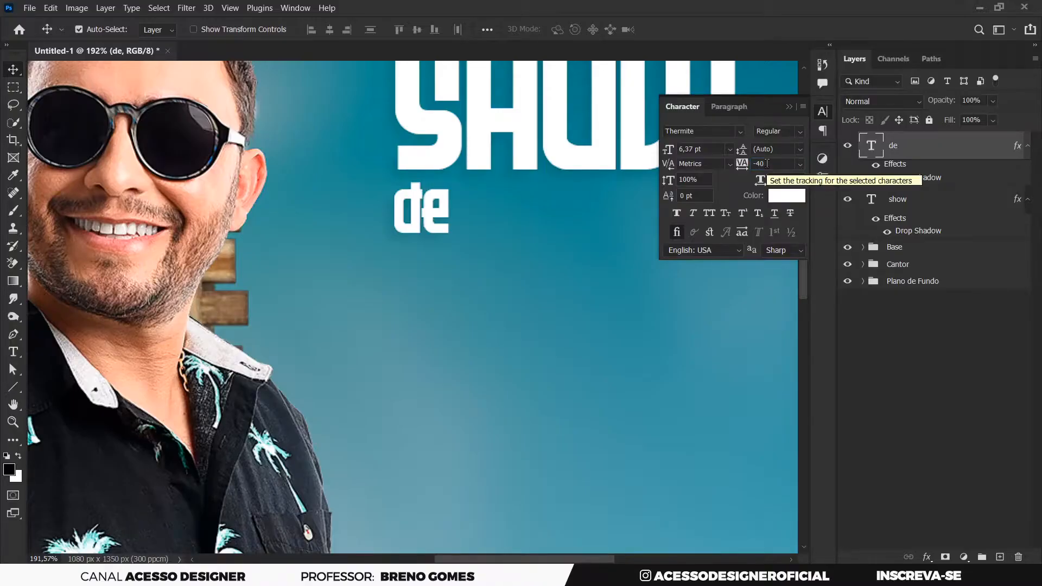
click(800, 164)
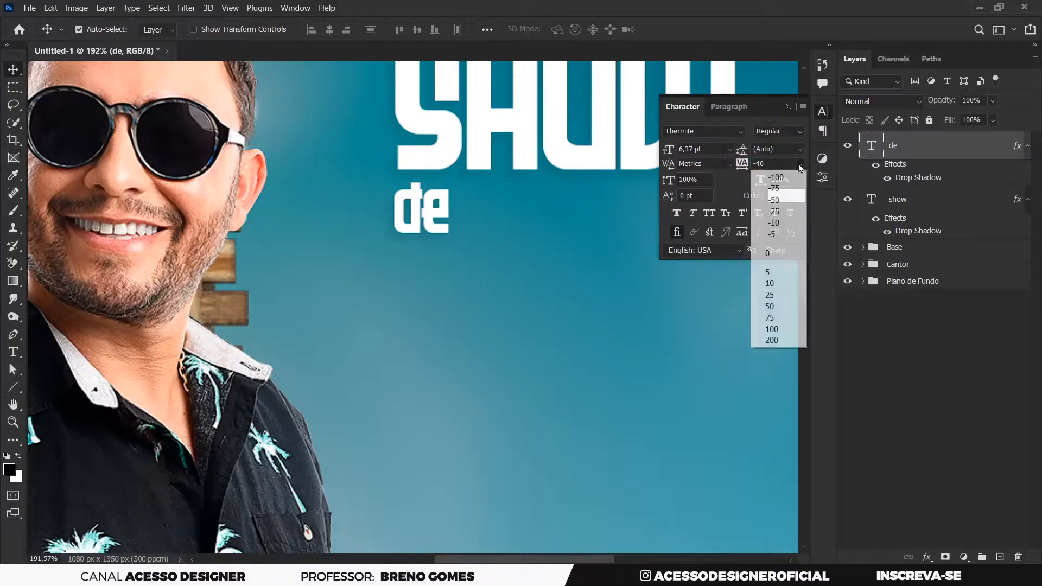
click(774, 255)
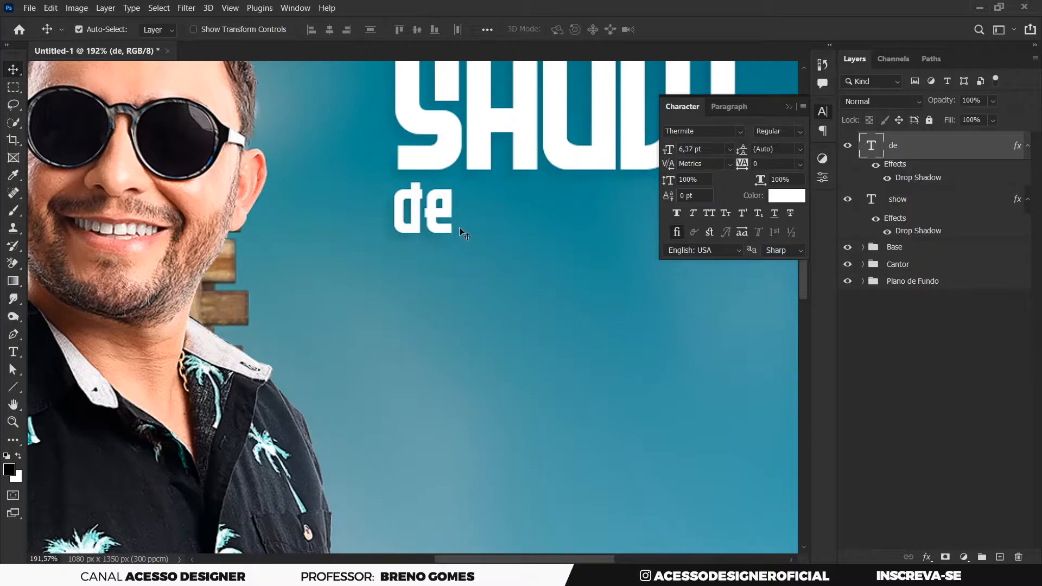
click(789, 106)
drag(643, 232, 584, 295)
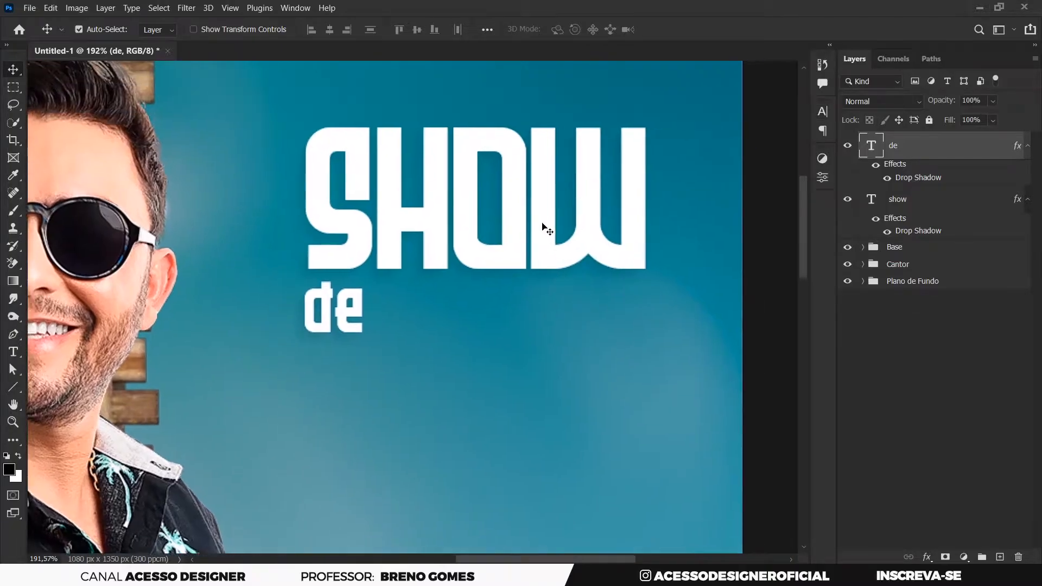
Step: Duplicate the SHOW title and scale the copy to about 62%, placing it below the title beside "de"
click(543, 231)
drag(547, 173, 566, 364)
key(ctrl+t)
drag(665, 308, 534, 382)
drag(531, 435, 576, 361)
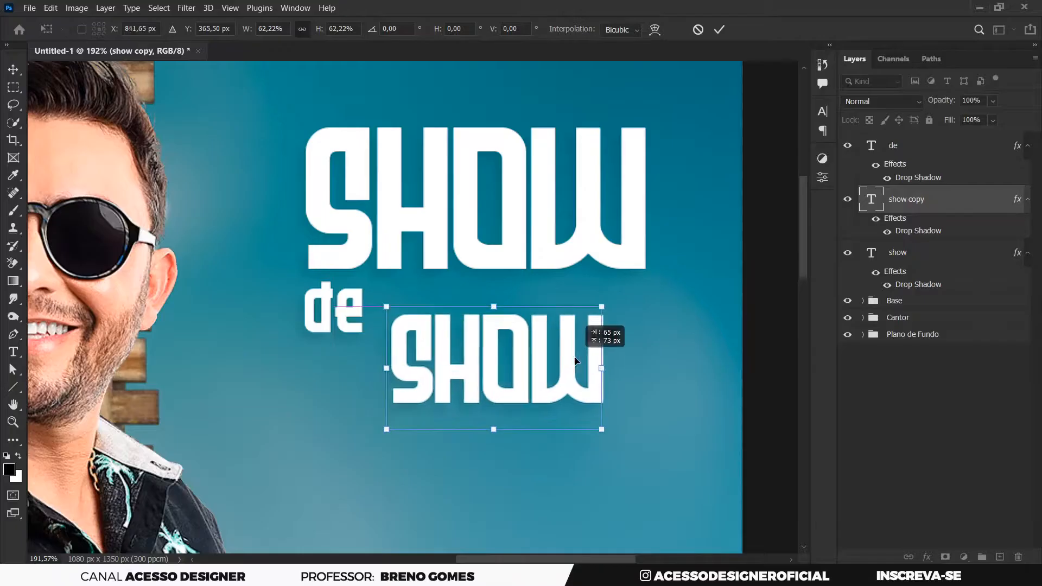
click(719, 29)
Step: Change the text of the new SHOW copy to "Verão"
key(t)
click(526, 353)
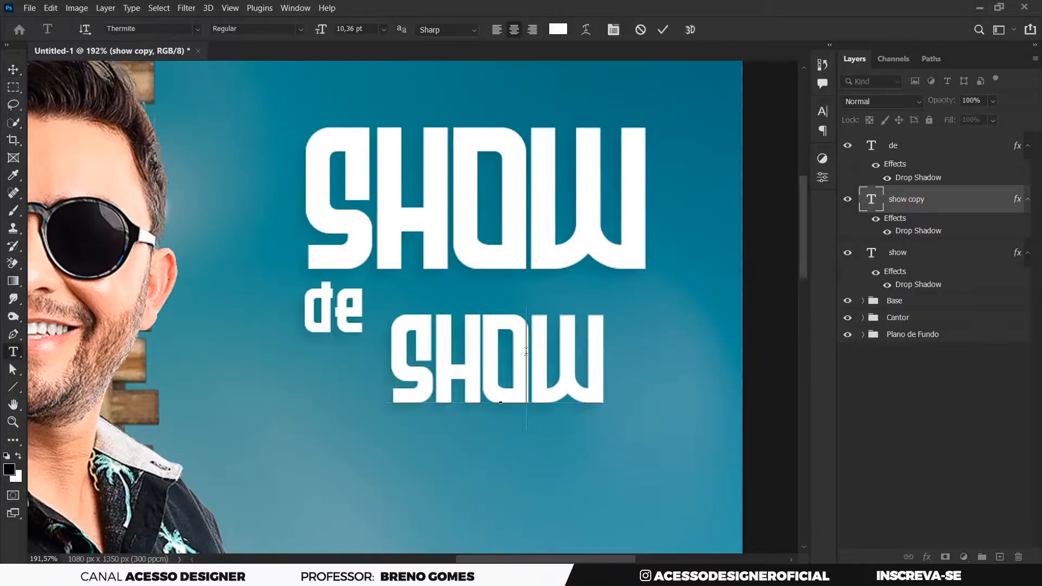
key(ctrl+a)
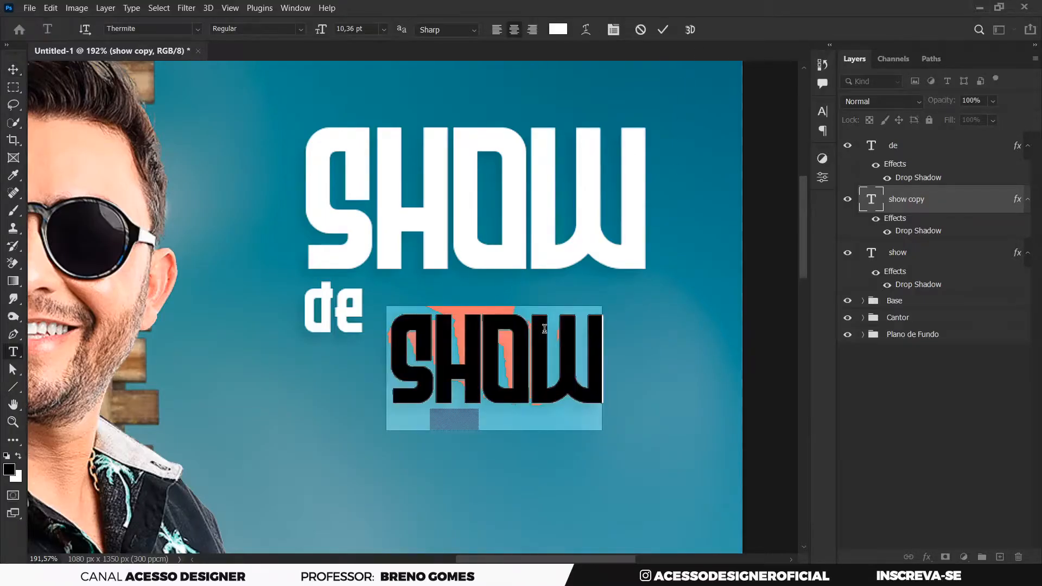
text(verão)
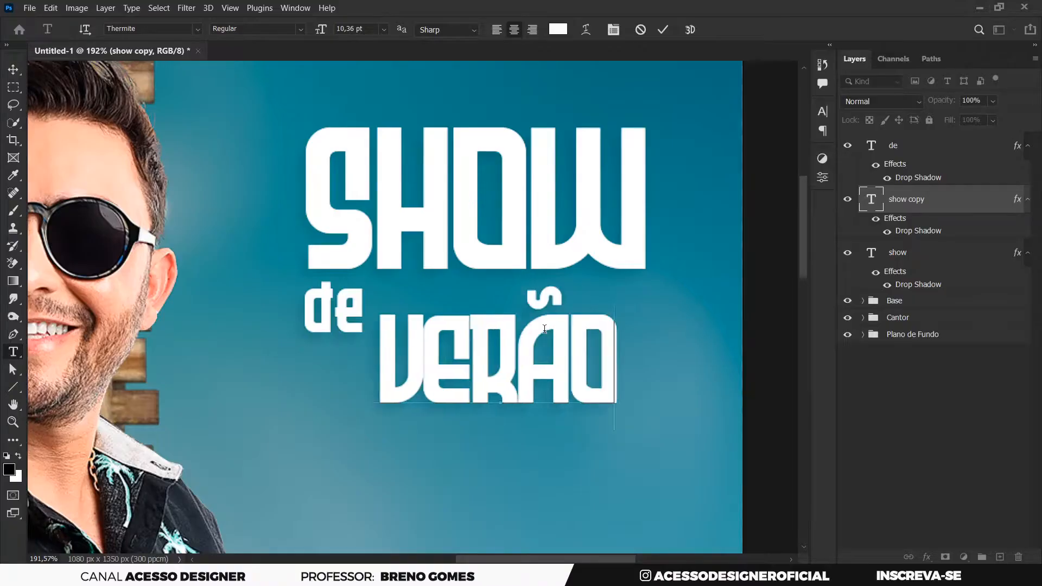
key(ctrl+Return)
key(v)
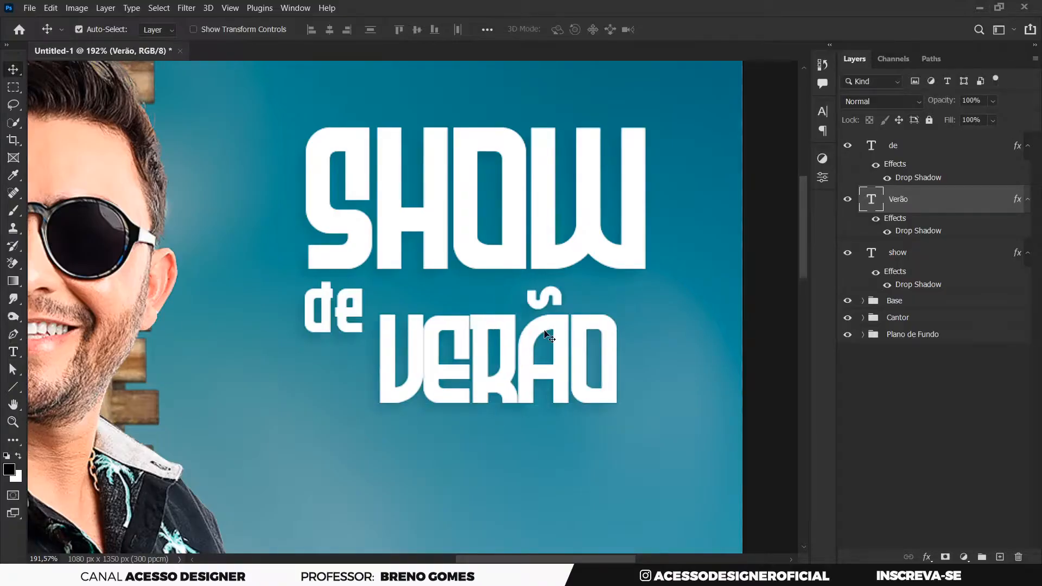
Step: Turn off All Caps and set tracking to 0 for "Verão", and move it up close beneath the title
click(823, 112)
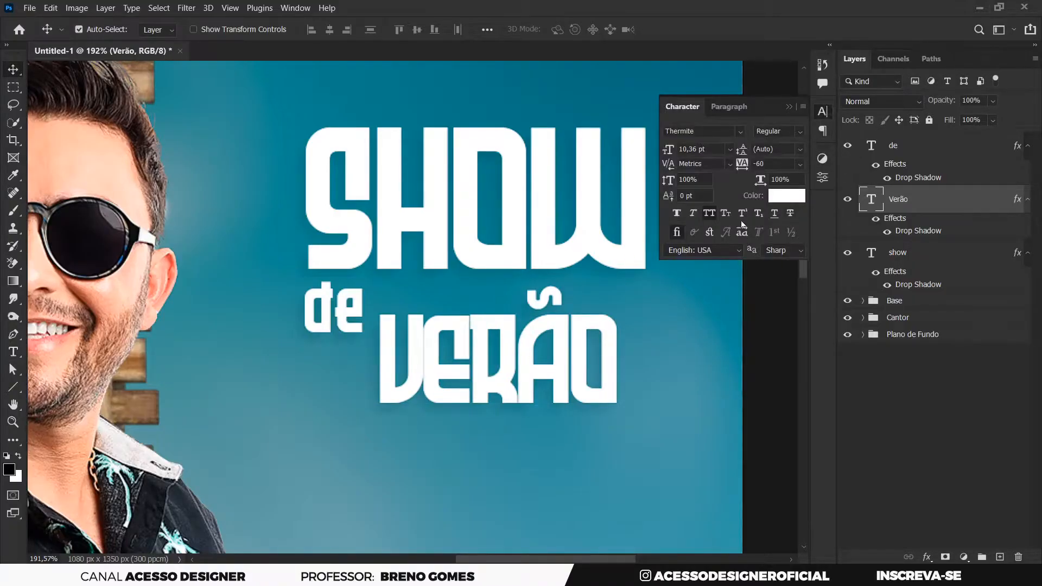
click(708, 214)
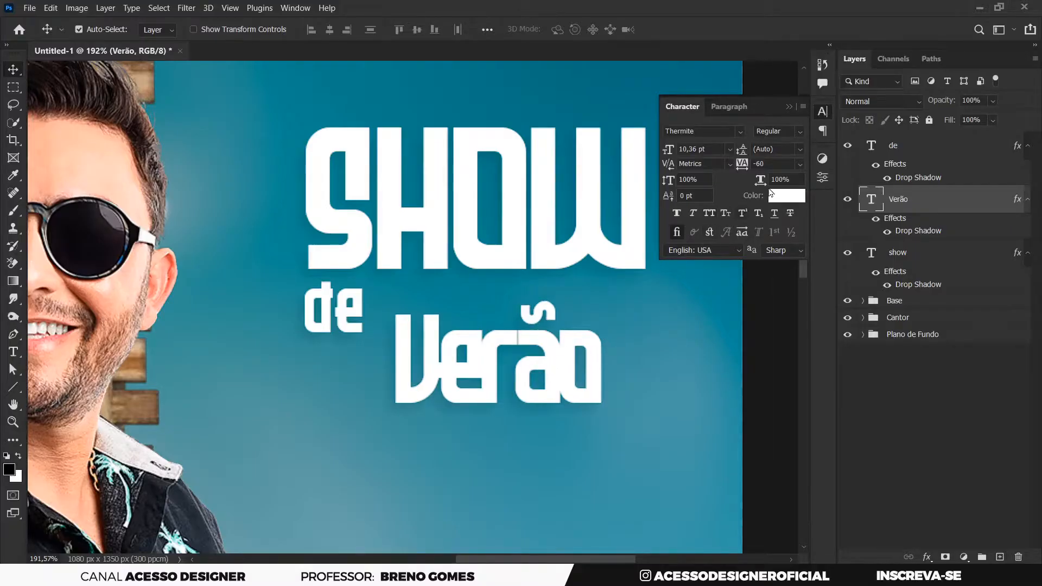
click(801, 164)
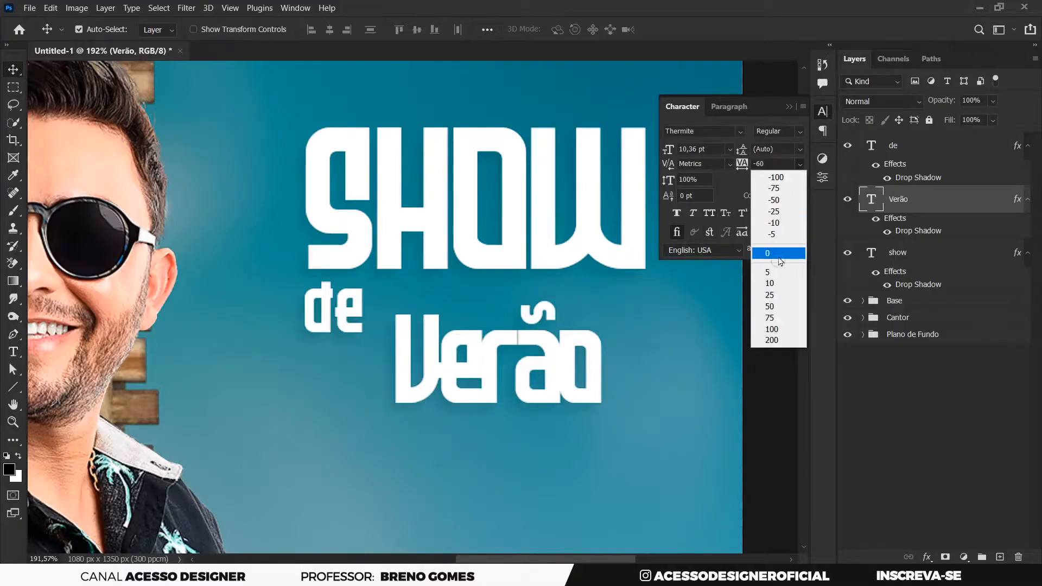
click(778, 255)
drag(566, 356, 588, 324)
click(789, 107)
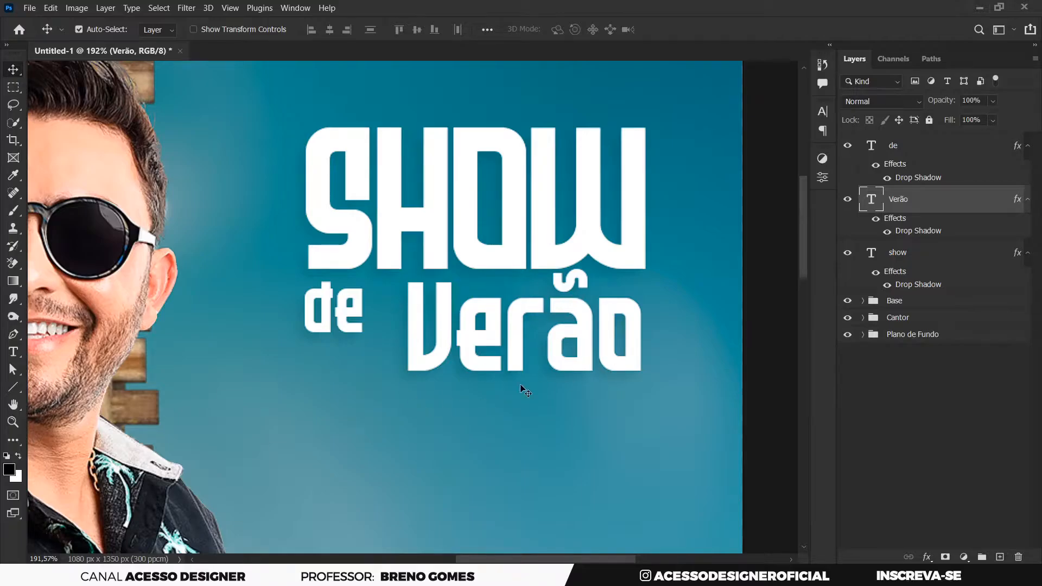
Step: Place the crumpled brown paper image "imagem (9)" into the composition and scale it to about 3.12%
click(96, 576)
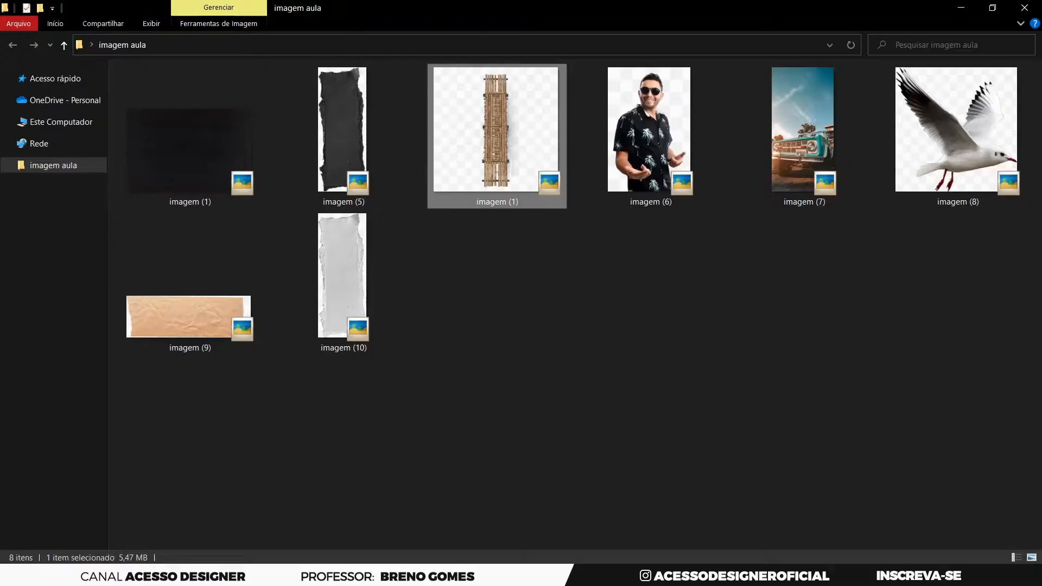
double_click(184, 336)
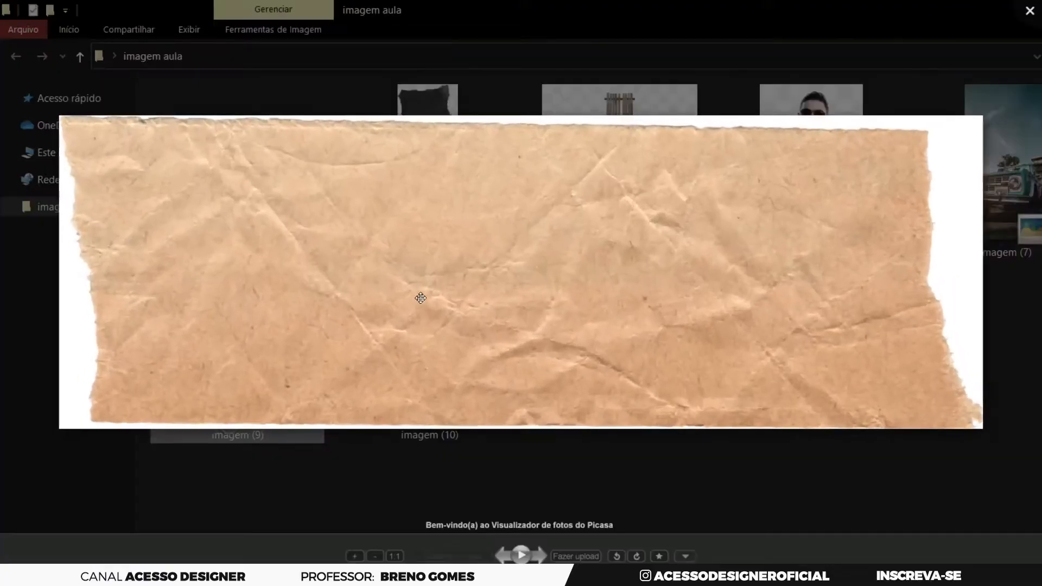
key(Escape)
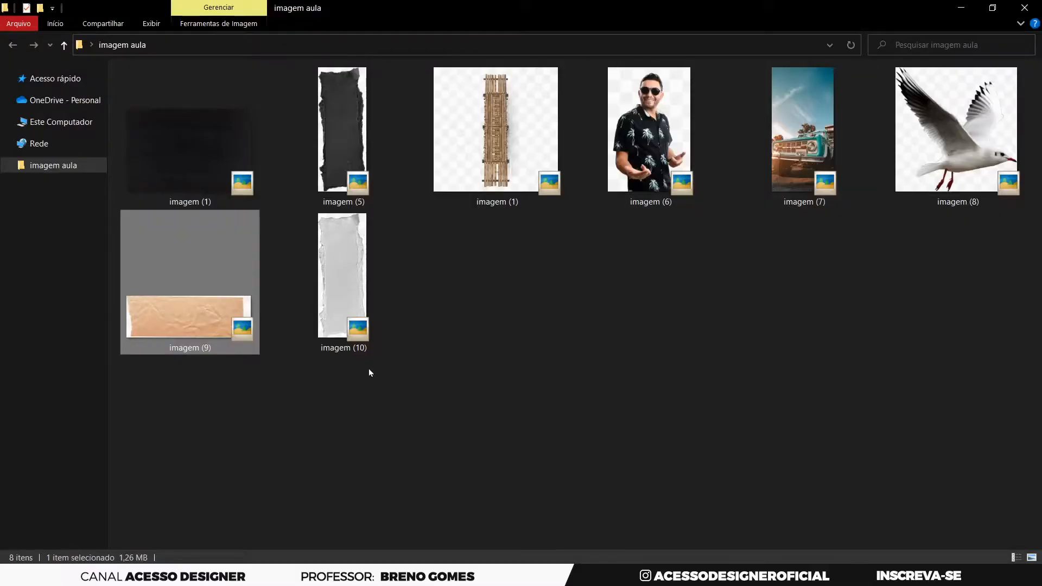
drag(185, 342, 431, 366)
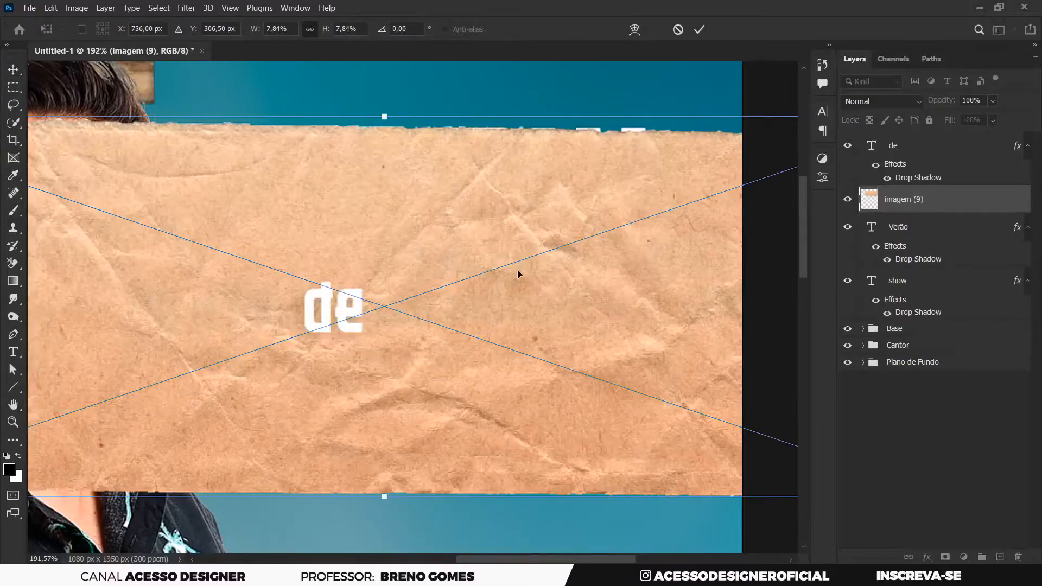
scroll(555, 265, down, 3)
drag(732, 192, 575, 231)
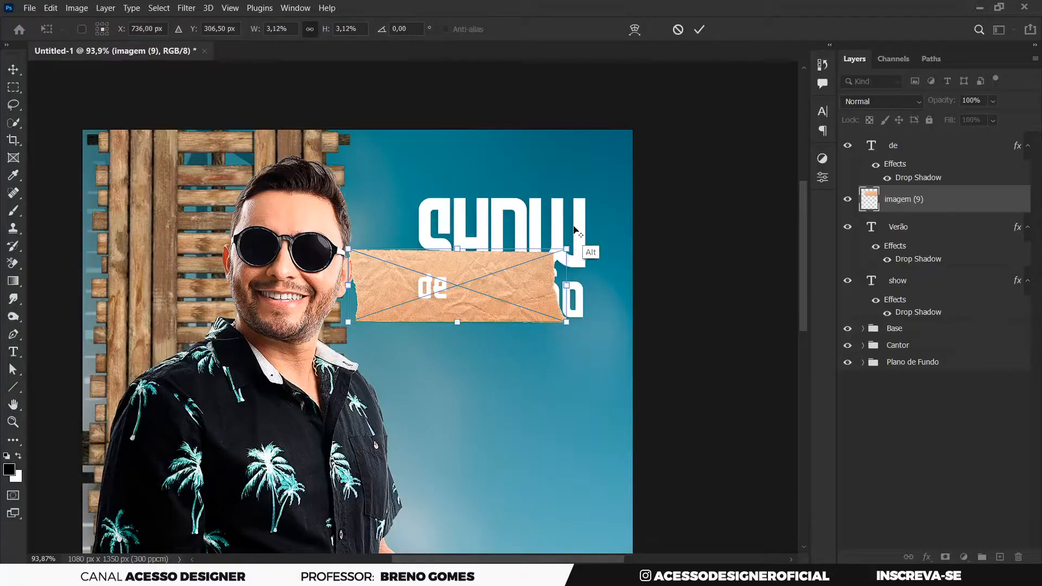
click(699, 30)
Step: Collapse the effects lists of the "de", "Verão" and "show" text layers
click(1028, 228)
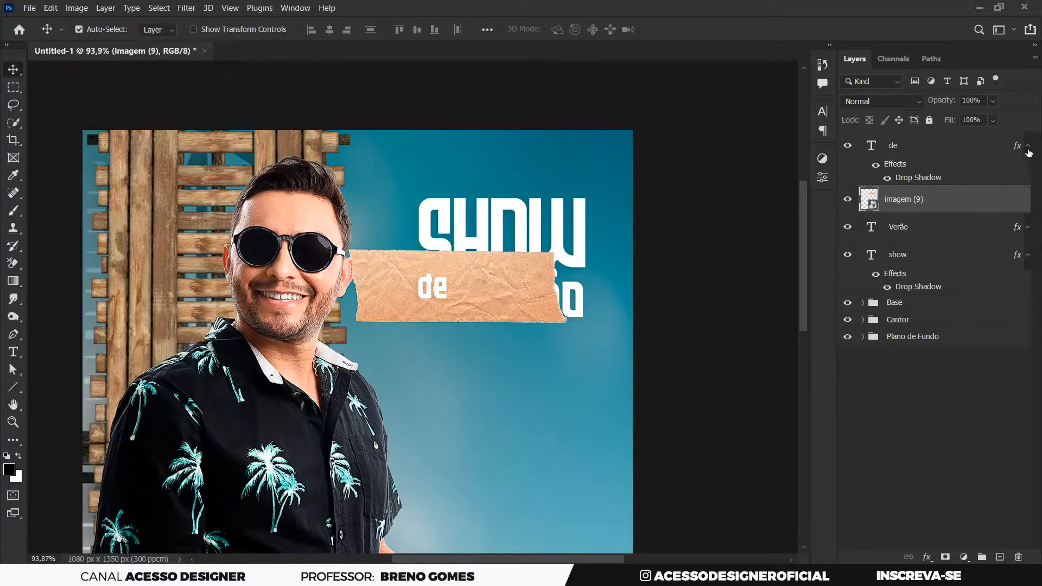
click(1026, 152)
click(1028, 145)
click(1028, 229)
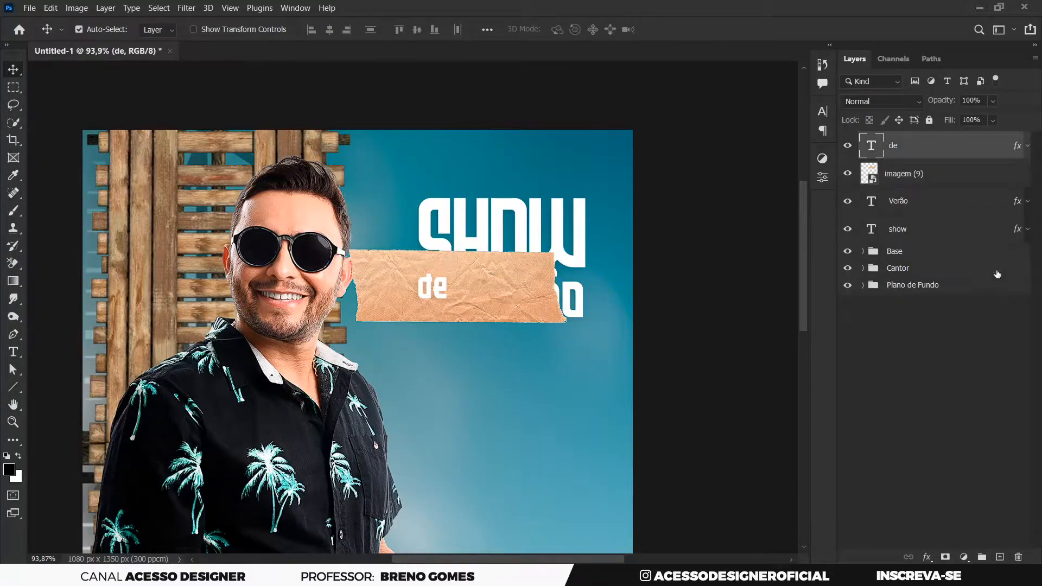
Step: Move the paper layer "imagem (9)" below the "Verão" text layer in the stacking order
click(945, 174)
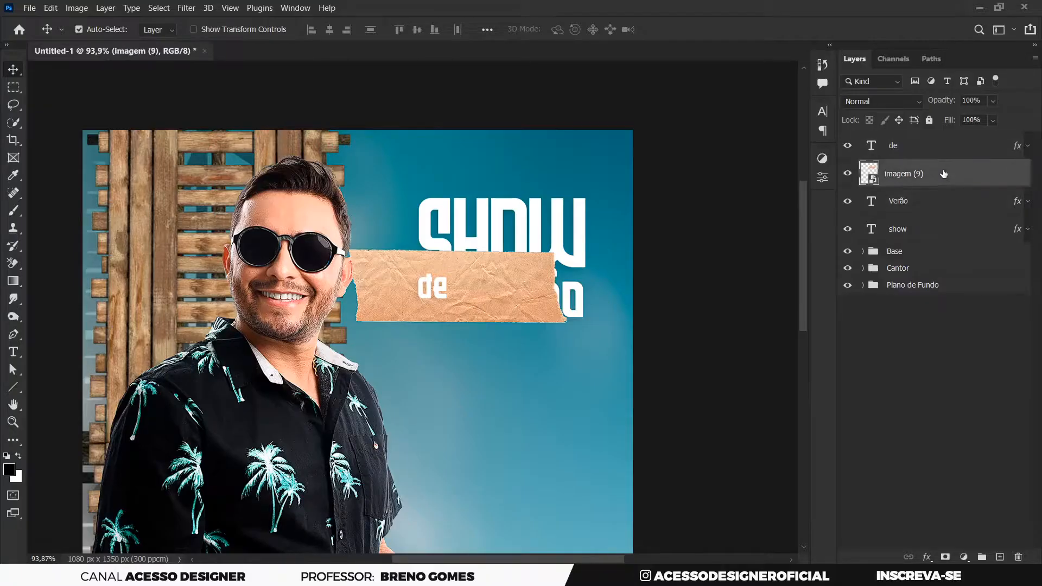
click(848, 173)
click(847, 174)
click(847, 174)
click(847, 174)
drag(947, 176, 947, 215)
Step: Scale the paper to about 2.28%, rotate it to about -6.23° and position it behind "Verão"
key(ctrl)
key(ctrl+t)
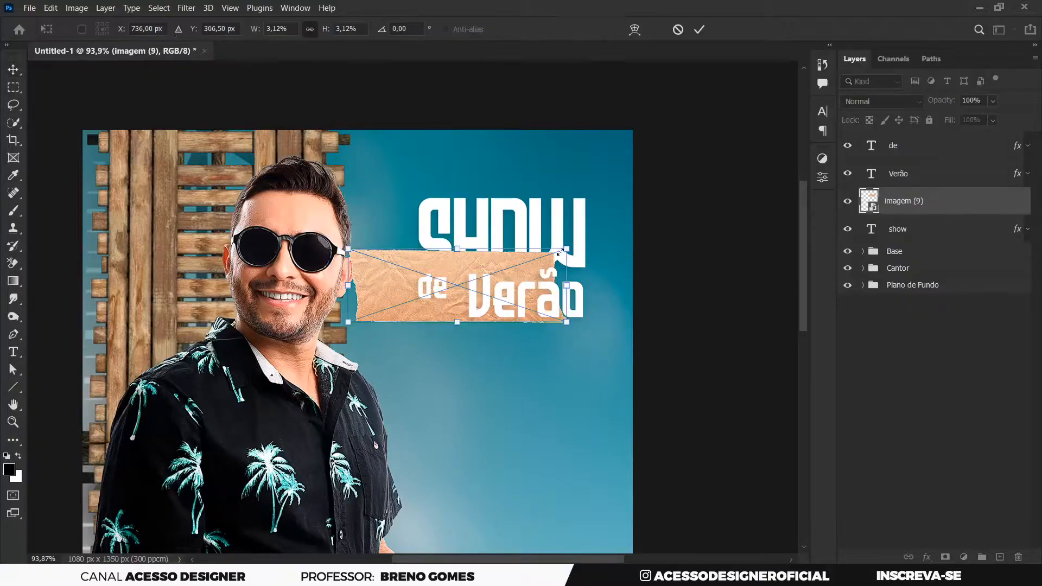
drag(567, 250, 576, 273)
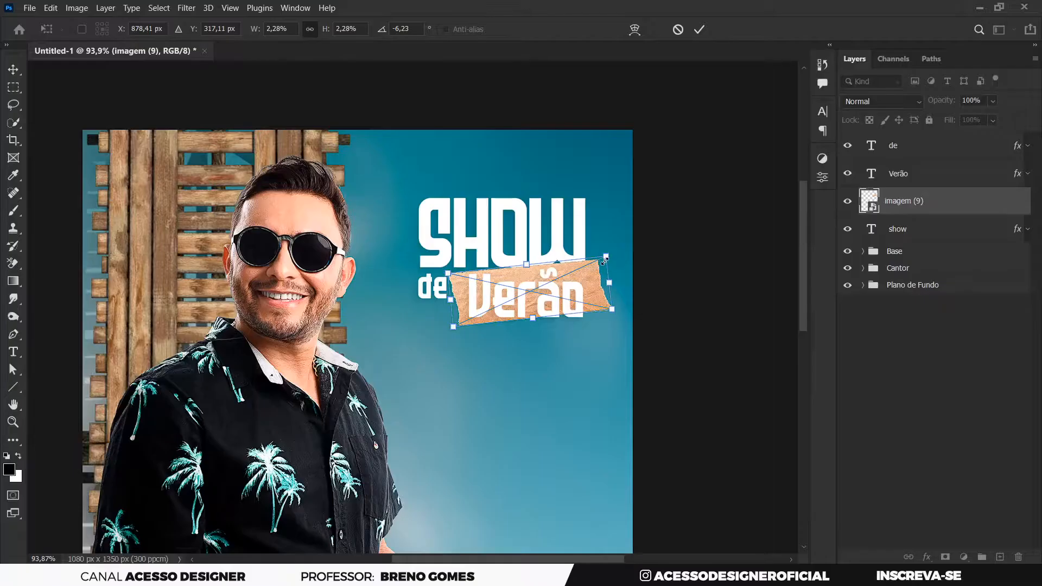
click(700, 29)
Step: Enlarge the SHOW title text outward toward the upper-right corner of the artwork
ctrl+click(574, 218)
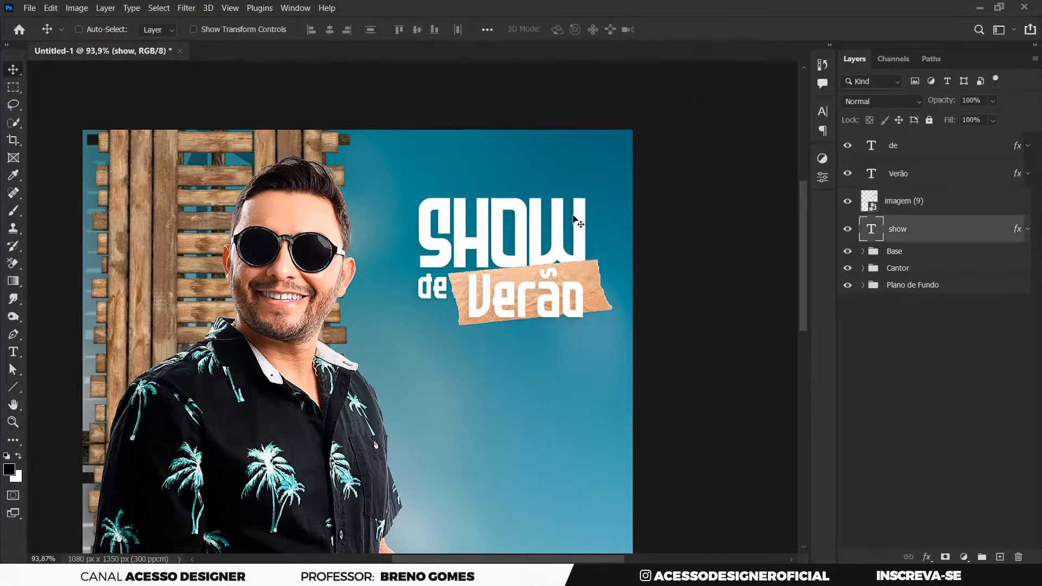
key(ctrl+t)
drag(587, 197, 613, 173)
click(719, 29)
Step: Reposition the paper under the title and fit "Verão" onto it at about 83.48% scale and -4.85° rotation
mouse_move(595, 278)
mouse_down()
mouse_move(609, 243)
mouse_move(584, 278)
mouse_move(589, 253)
mouse_move(613, 252)
mouse_move(604, 232)
mouse_move(628, 217)
mouse_move(593, 239)
mouse_move(579, 266)
mouse_up()
click(581, 305)
key(ctrl+t)
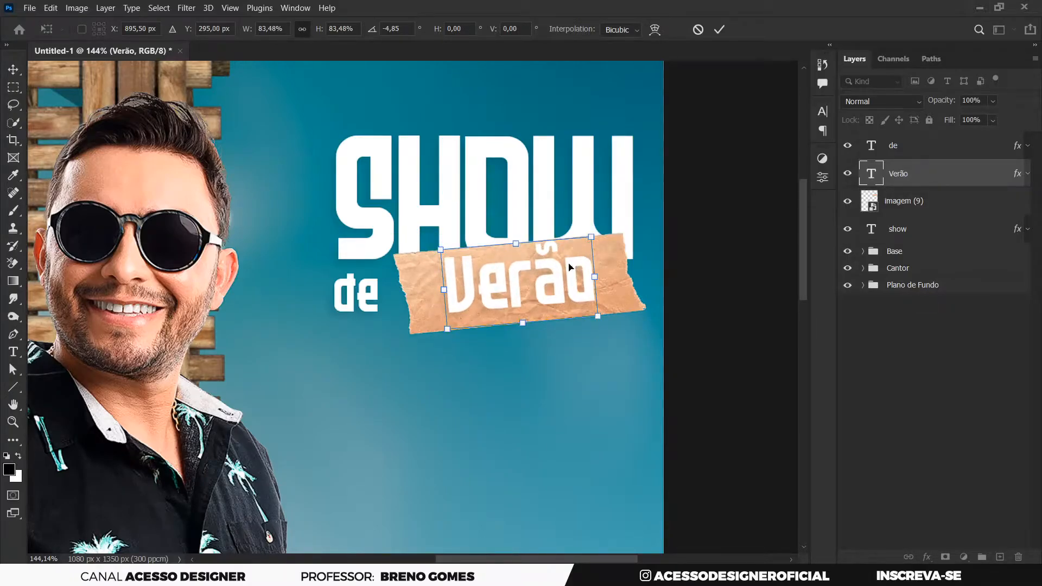
key(Return)
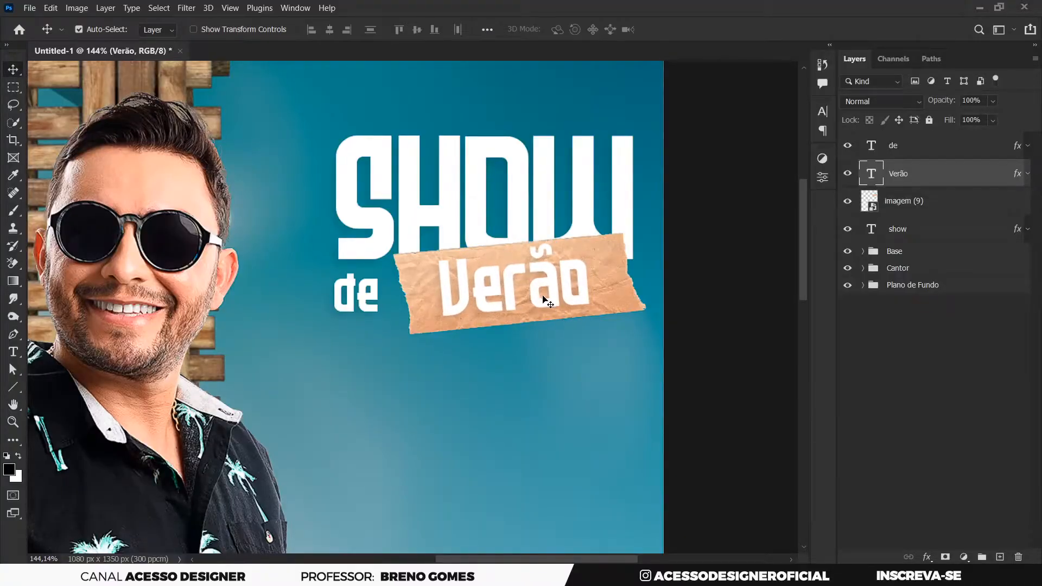
Step: Nudge the "de" text slightly to the right, toward the paper strip
click(362, 309)
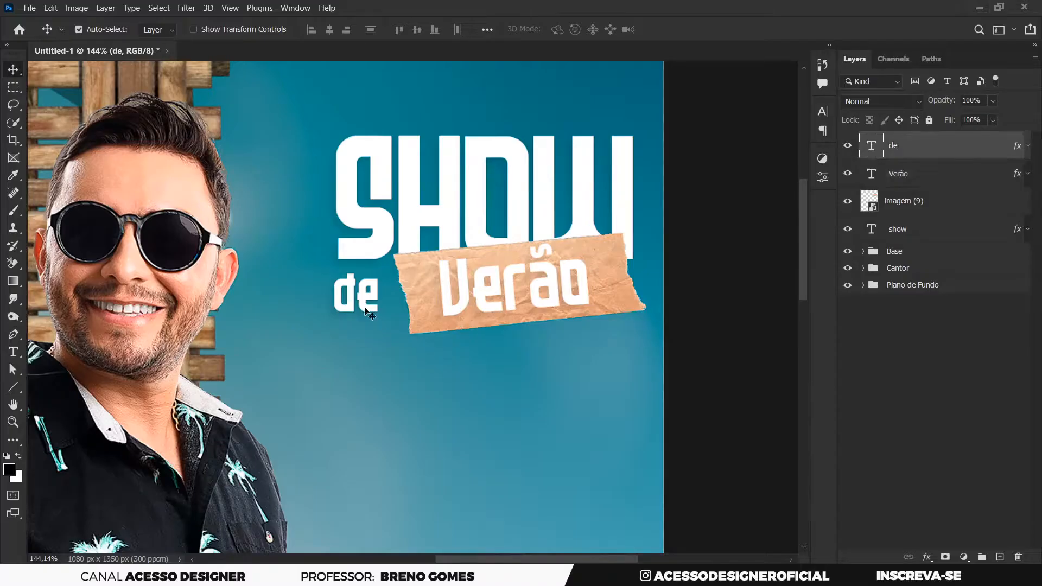
key(ctrl+t)
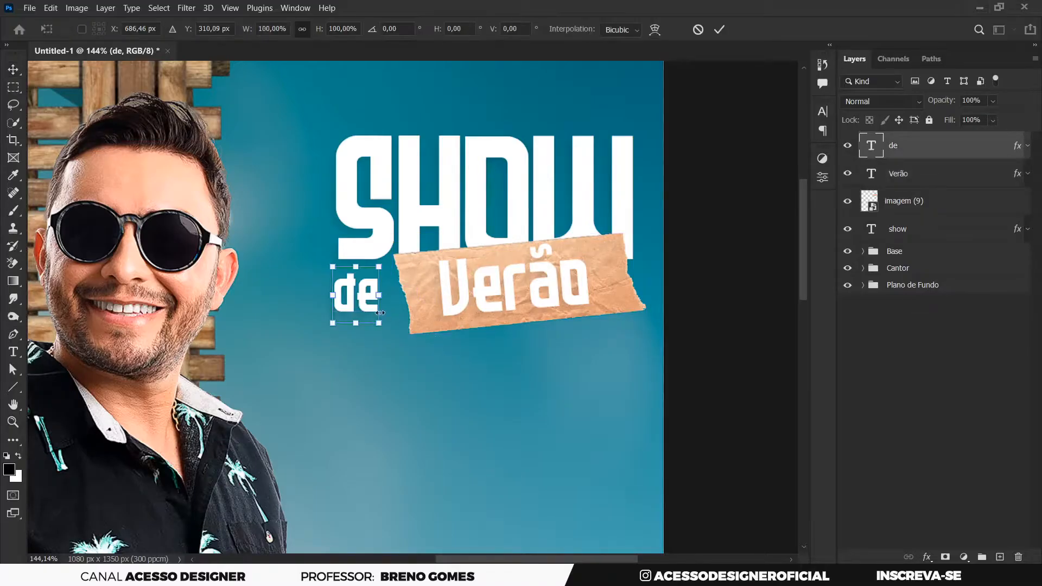
drag(352, 298, 356, 299)
key(Return)
key(Right)
key(Right)
key(Right)
key(Right)
key(Right)
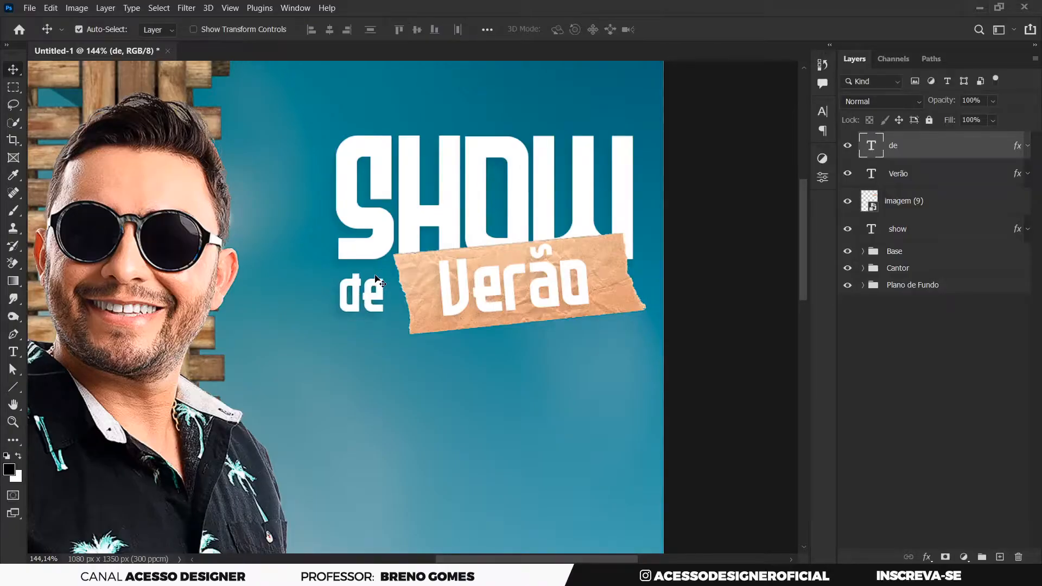
Step: Sample the blue of the background for the "Verão" text colour and adjust it to 13788a
drag(563, 228, 470, 257)
click(557, 288)
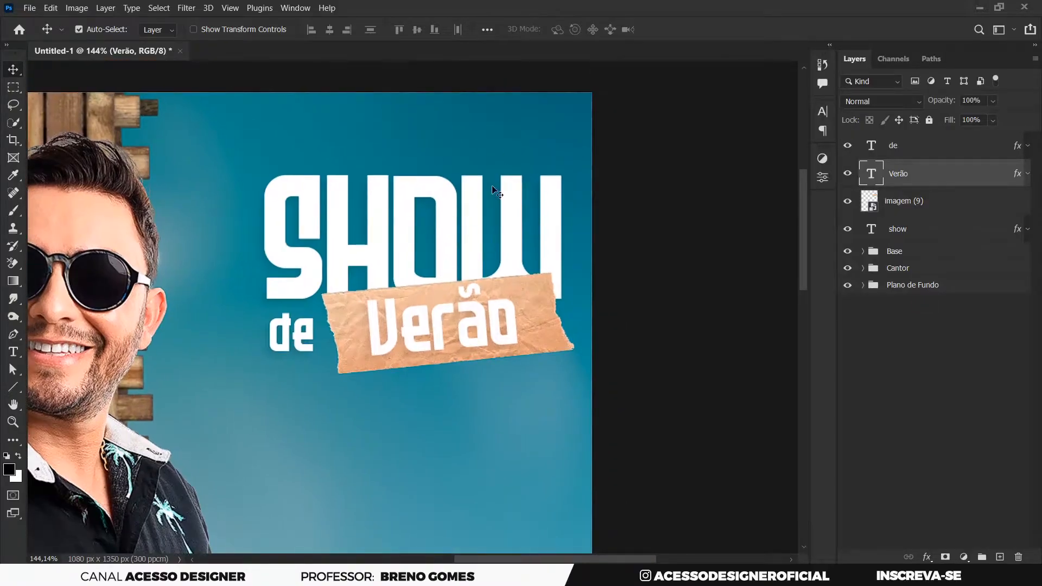
key(z)
right_click(486, 277)
click(505, 290)
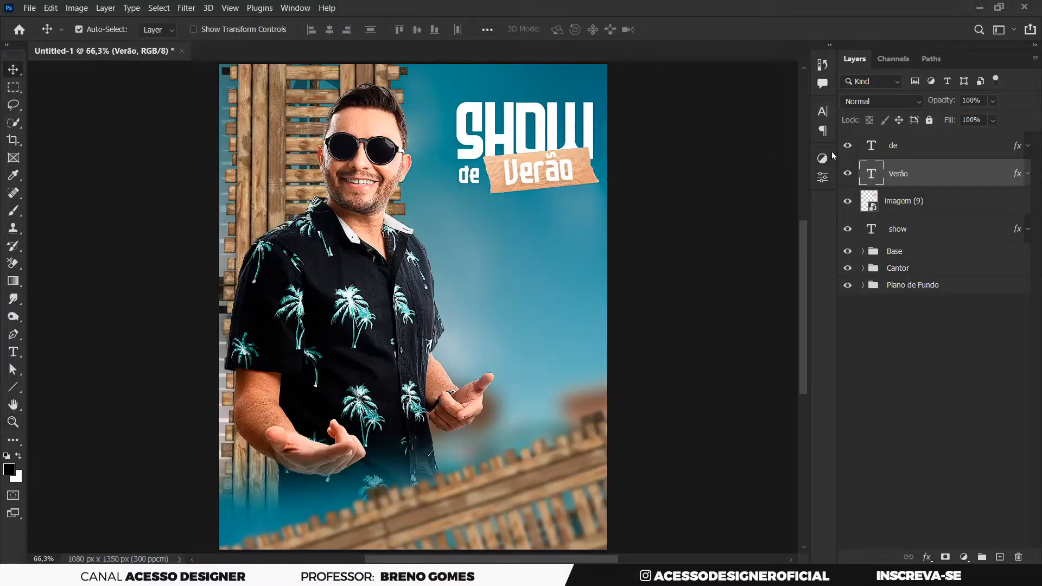
click(823, 111)
click(797, 200)
click(584, 97)
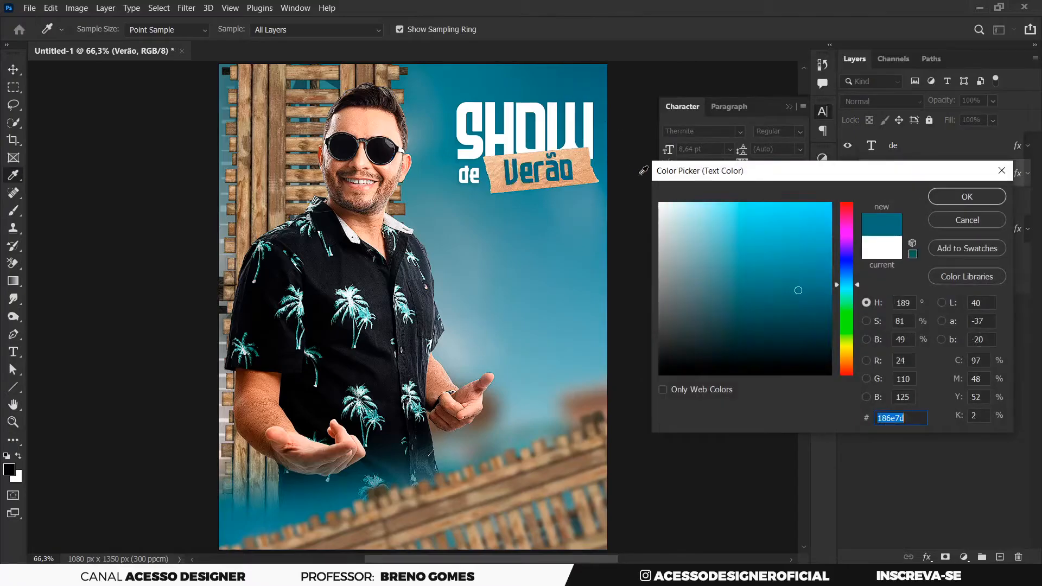
drag(797, 289, 809, 281)
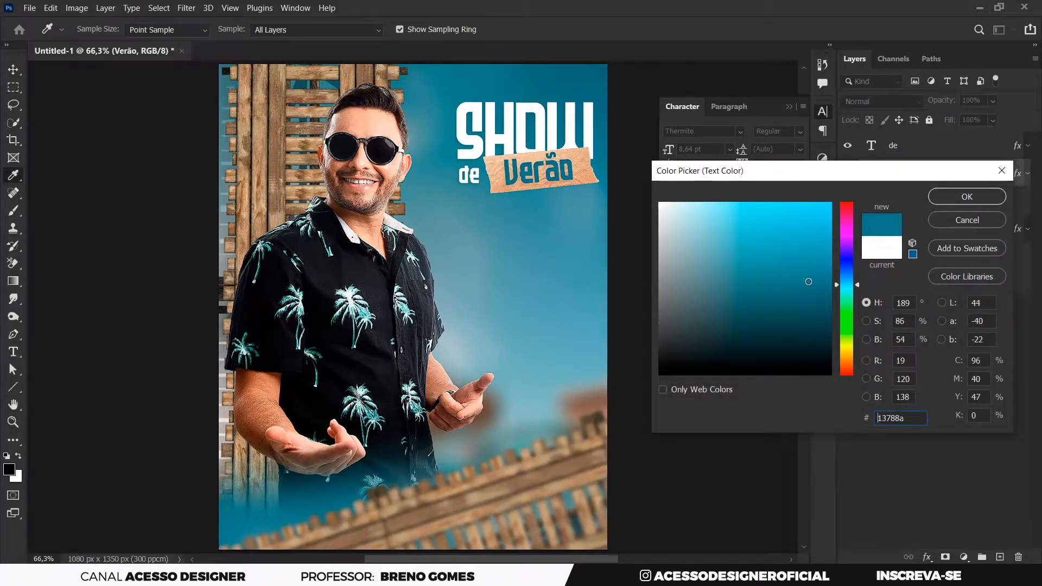
click(965, 198)
Step: In the "Verão" layer's blending options, split the Underlying Layer's white Blend If slider to 163 / 255
key(z)
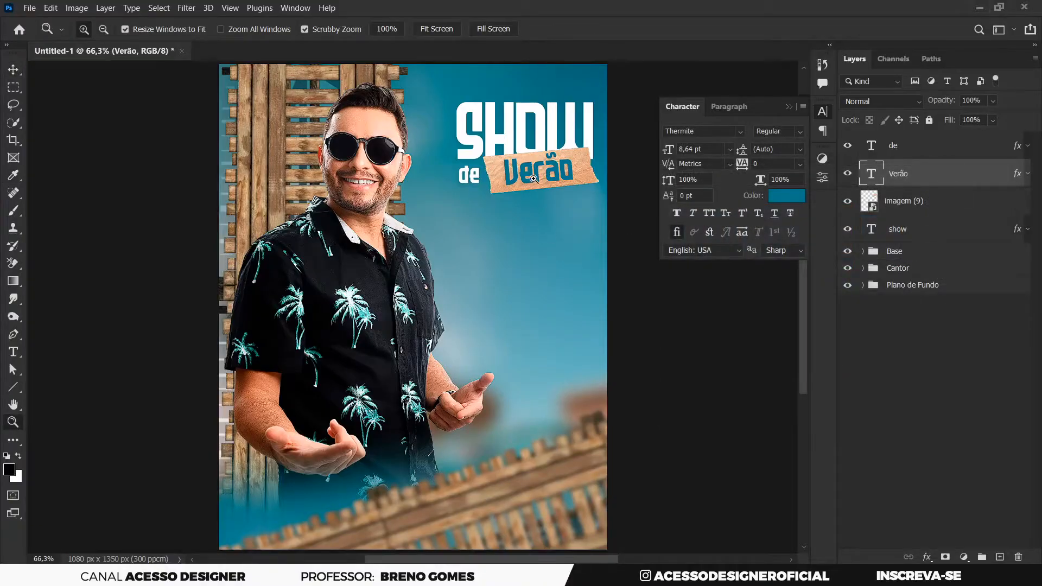
drag(521, 178, 513, 239)
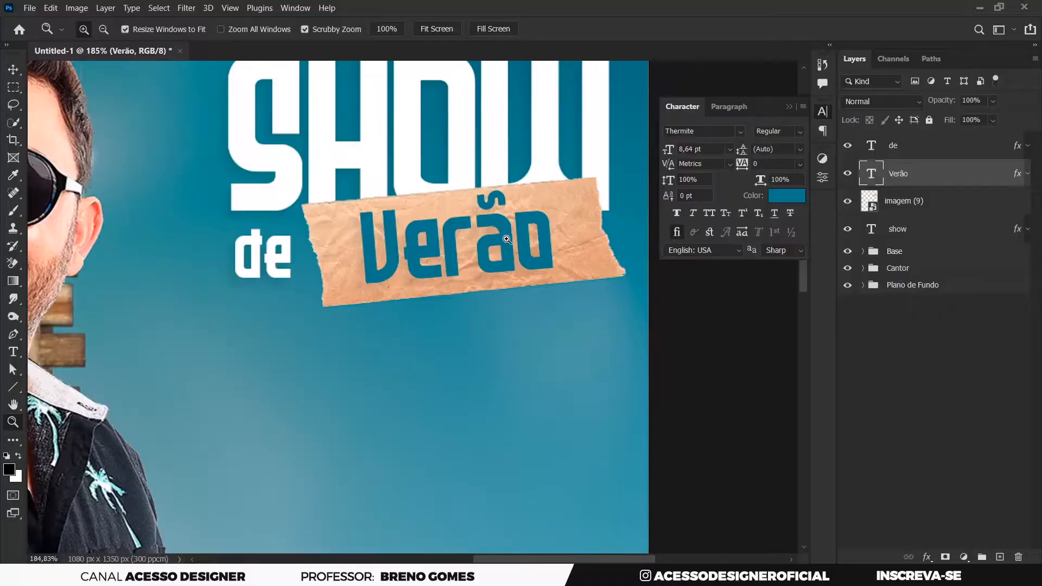
key(v)
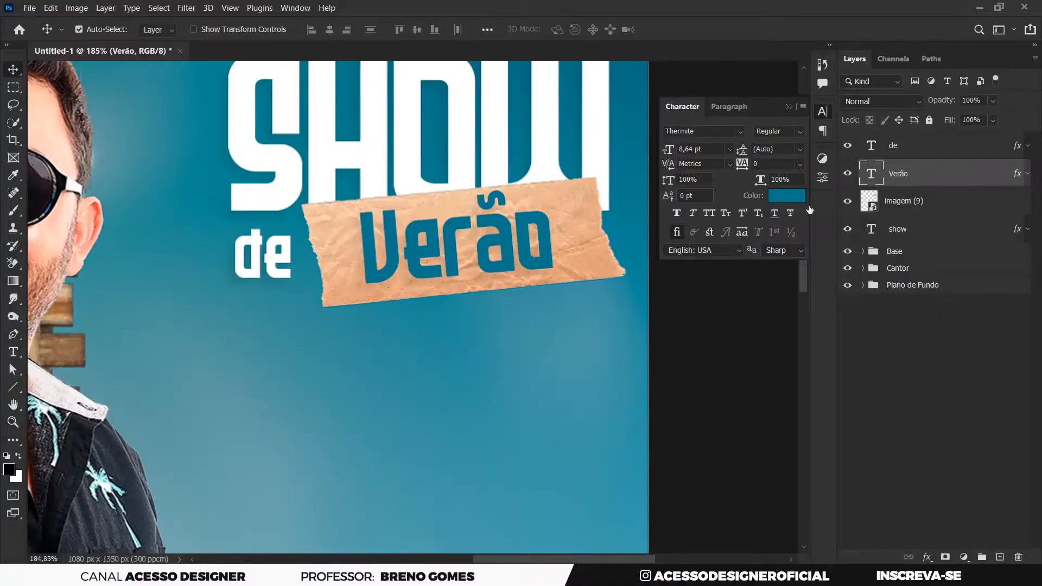
drag(747, 134, 779, 128)
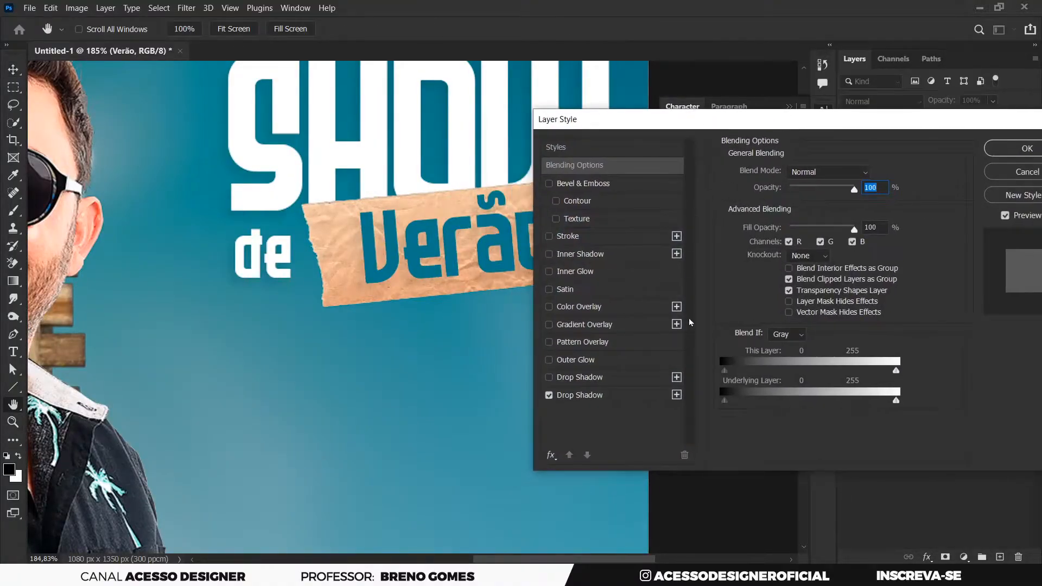
mouse_move(724, 401)
mouse_down()
mouse_move(832, 400)
mouse_move(723, 411)
mouse_up()
drag(896, 372, 851, 407)
drag(852, 121, 901, 115)
mouse_move(898, 398)
mouse_down()
mouse_move(910, 395)
mouse_move(880, 407)
mouse_up()
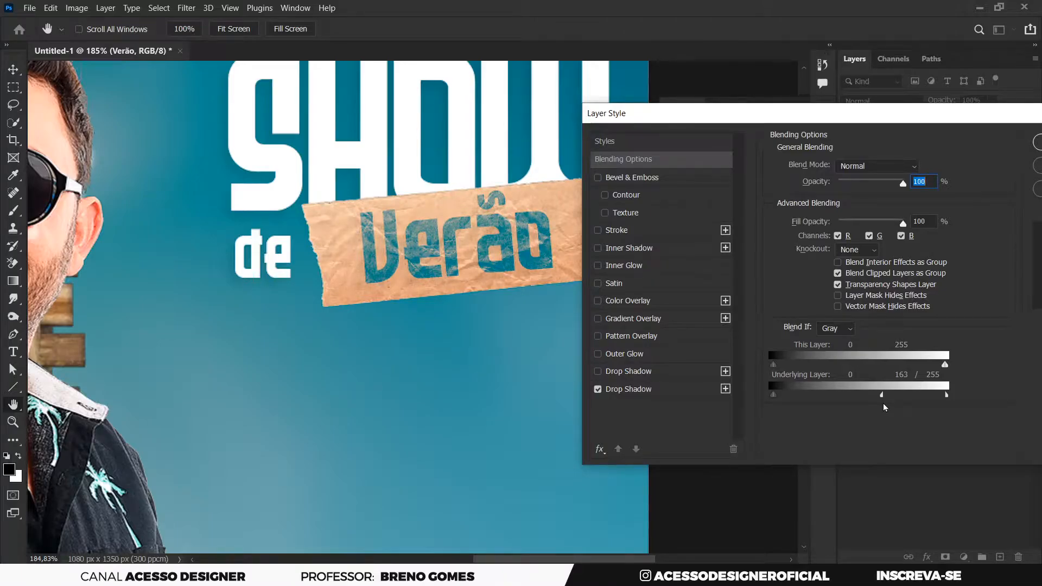
Step: Refine the "Verão" layer's Blend If: This Layer black at 3 and Underlying Layer white split at 160 / 255
mouse_move(773, 365)
mouse_down()
mouse_move(815, 370)
mouse_move(775, 370)
mouse_up()
drag(879, 113, 856, 108)
drag(794, 112, 784, 103)
mouse_move(852, 385)
mouse_down()
mouse_move(865, 385)
mouse_move(844, 385)
mouse_up()
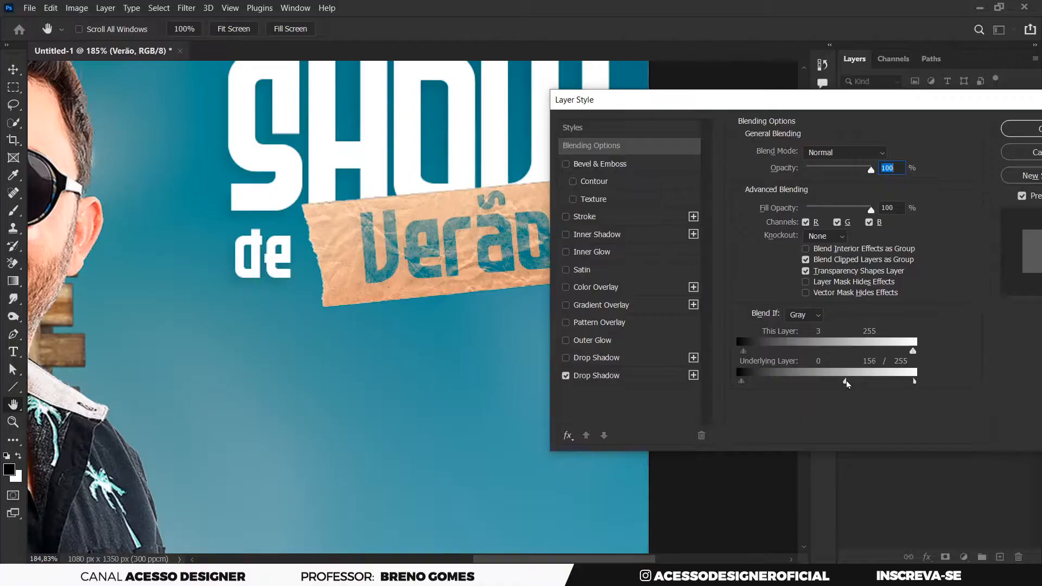
drag(913, 104, 872, 110)
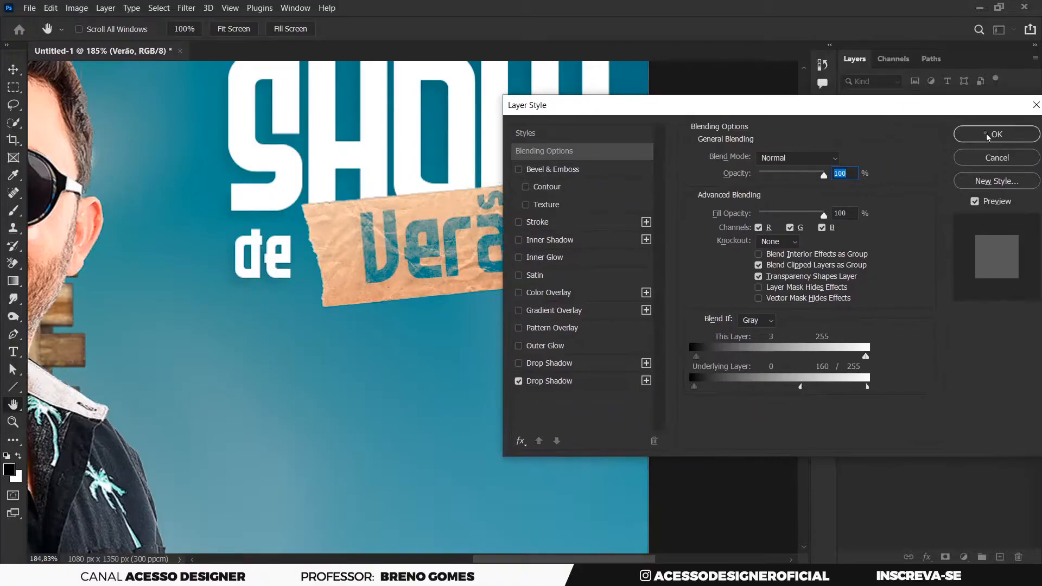
click(983, 135)
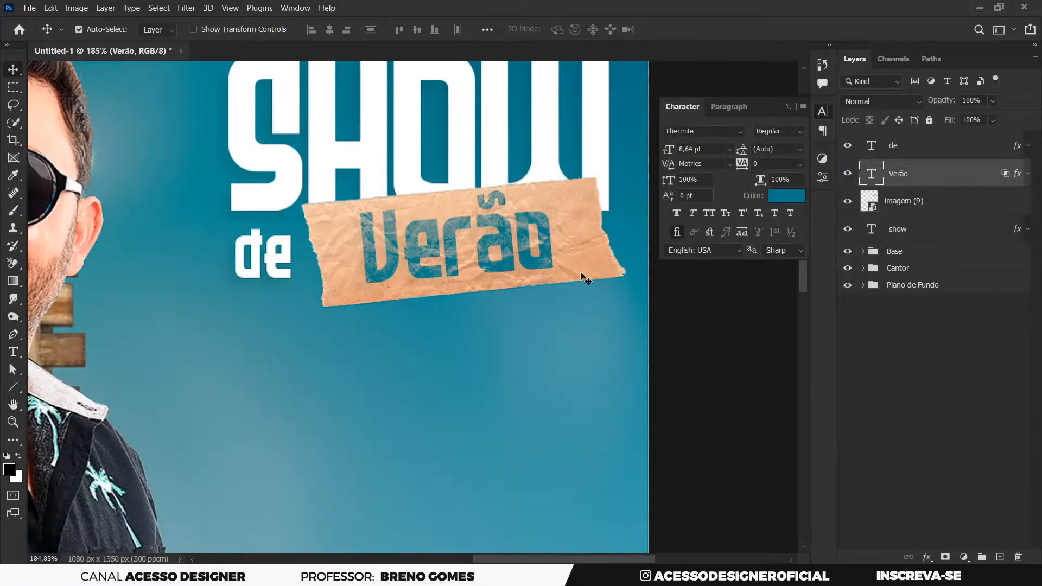
Step: Add a Multiply drop shadow to the imagem (9) paper with 13% opacity, 49° angle, 11 px distance, 5% spread and 8 px size
click(599, 267)
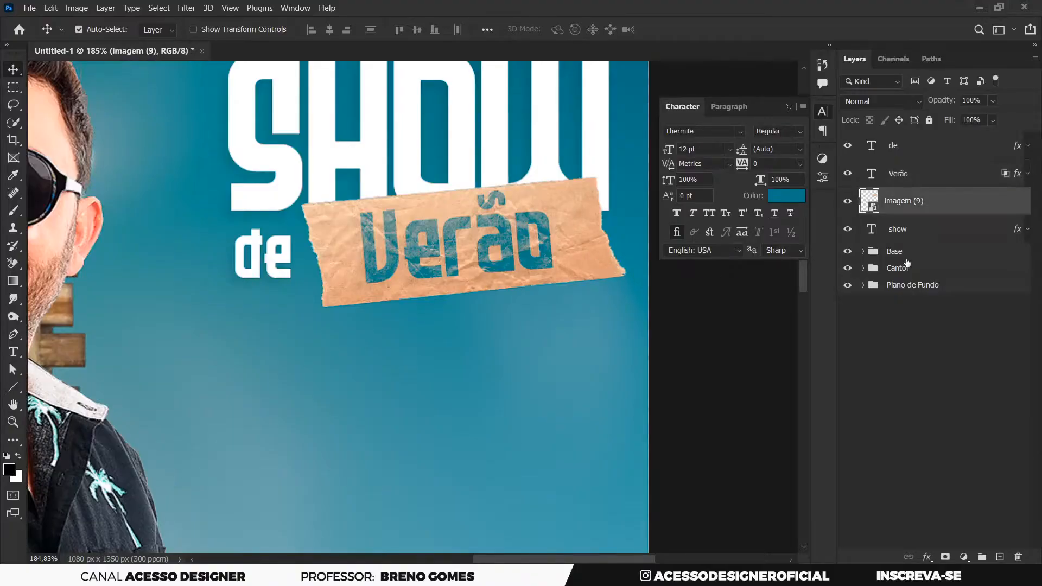
double_click(1000, 201)
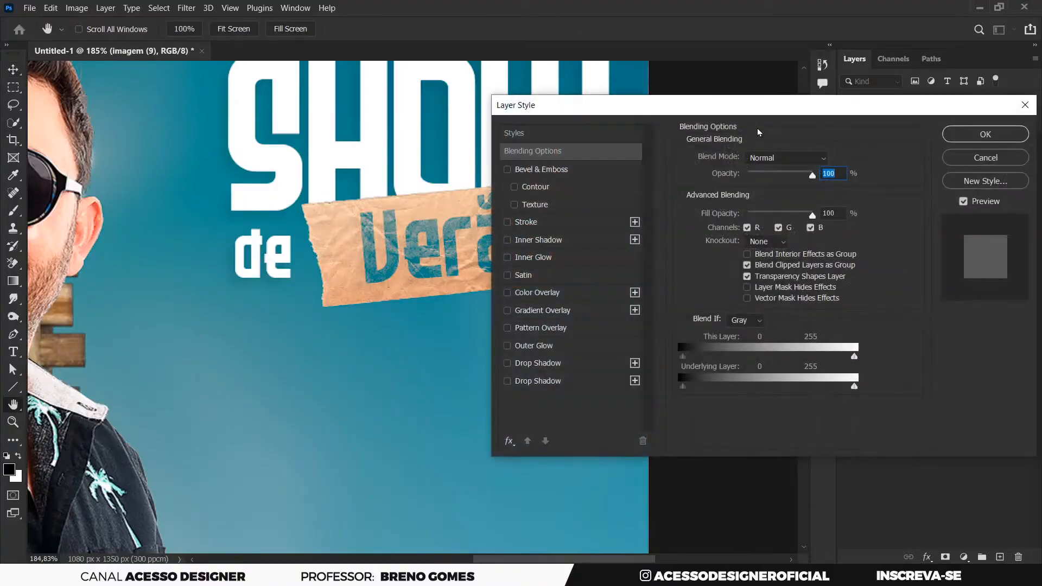
drag(774, 114, 781, 101)
click(581, 369)
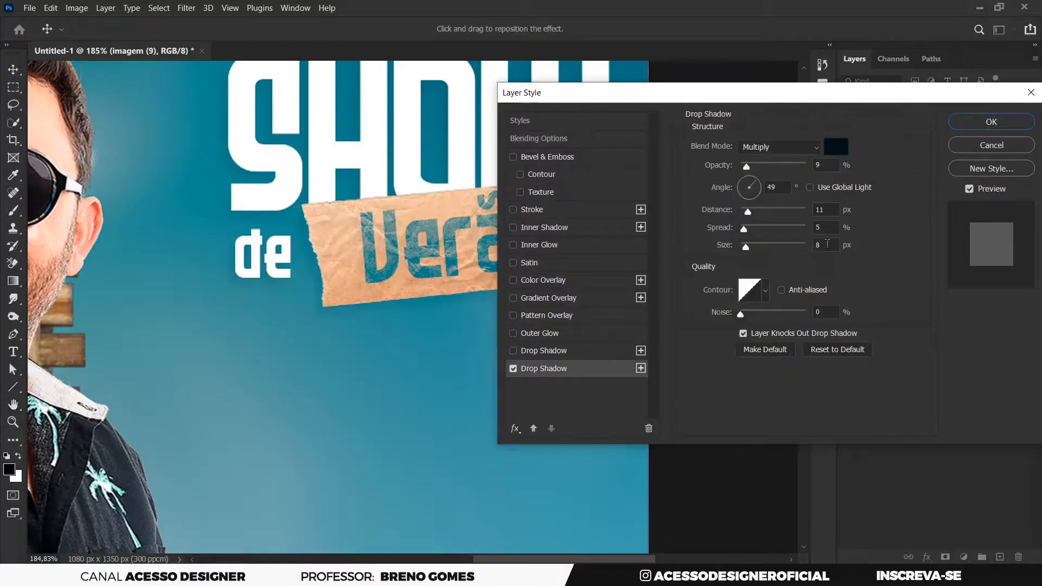
drag(749, 169, 749, 165)
drag(750, 165, 749, 165)
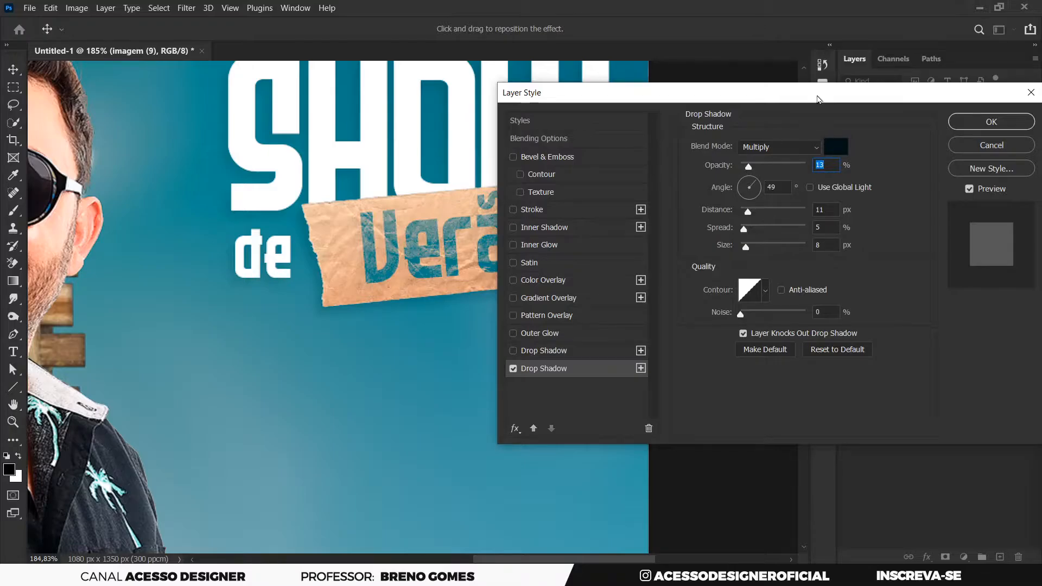
drag(819, 100, 814, 95)
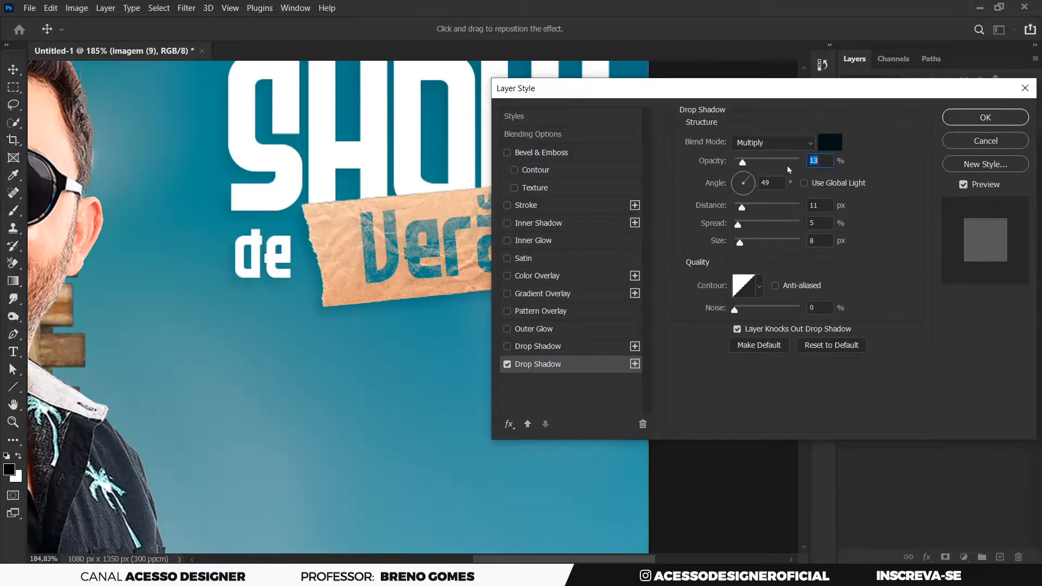
click(979, 120)
Step: Apply Curves to the imagem (9) paper, with a shadow point at input 68, output 60 and a slightly lowered highlight point
key(ctrl+m)
drag(586, 82, 907, 99)
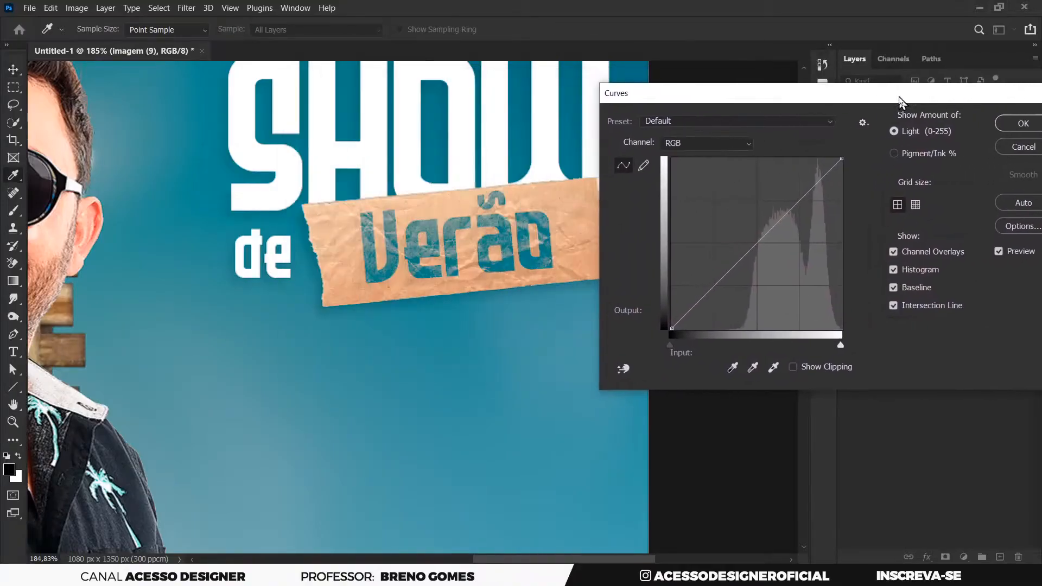
drag(719, 284, 724, 286)
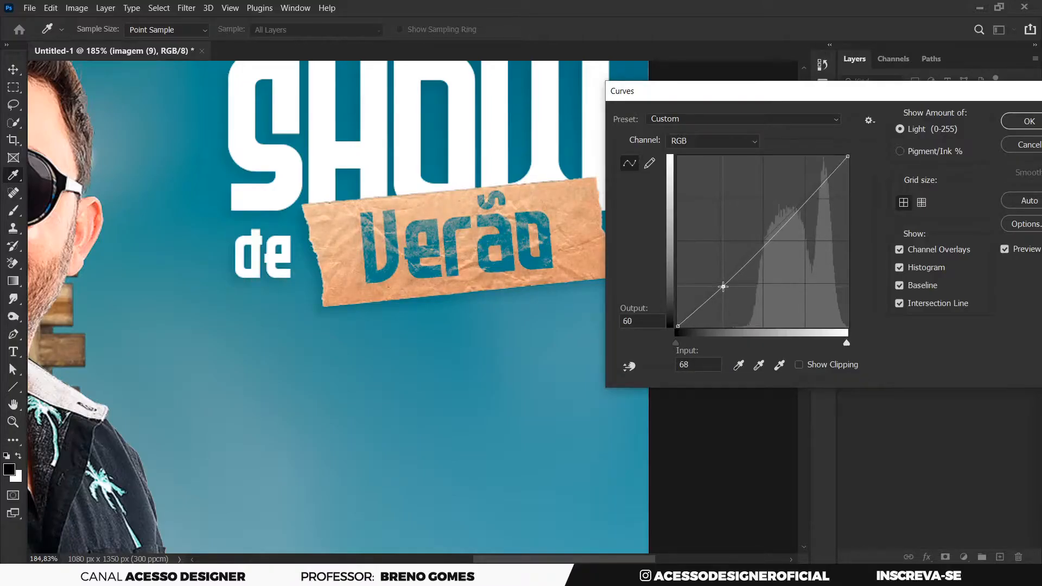
click(807, 203)
mouse_move(807, 200)
mouse_down()
mouse_move(802, 180)
mouse_move(812, 201)
mouse_up()
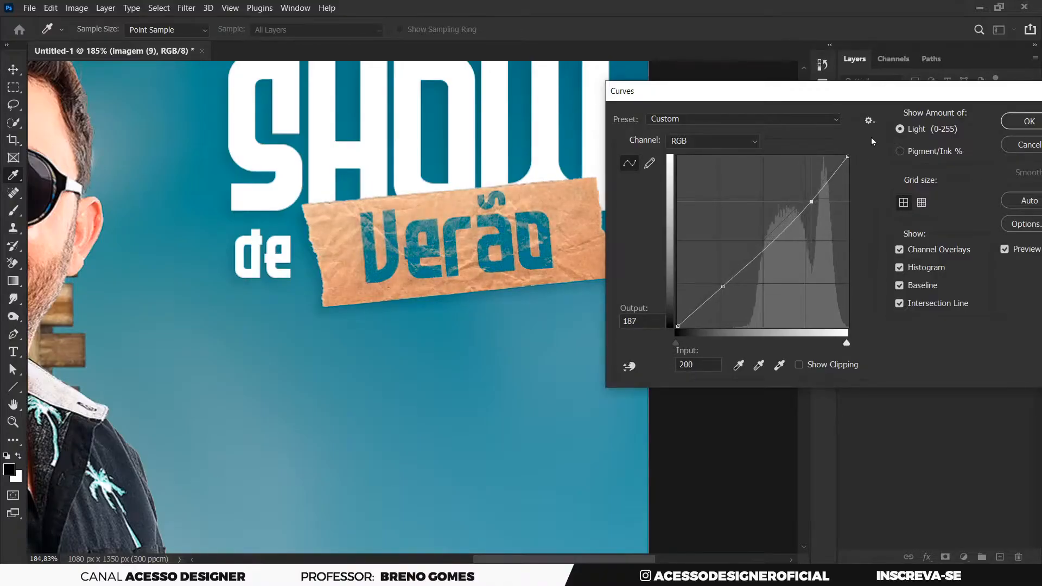
drag(901, 98, 859, 100)
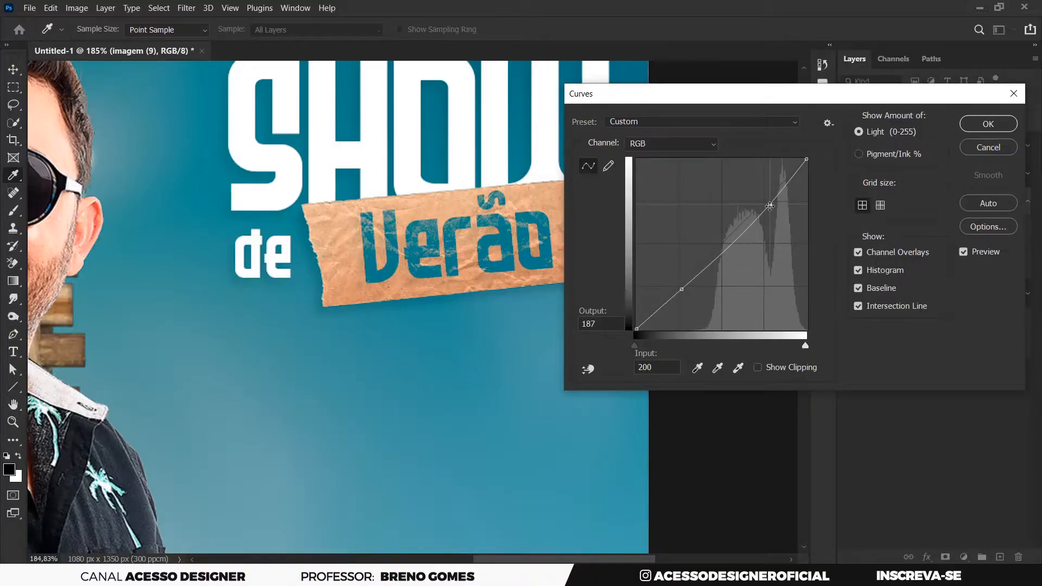
mouse_move(770, 205)
mouse_down()
mouse_move(763, 196)
mouse_move(773, 202)
mouse_up()
drag(882, 95, 857, 98)
click(969, 127)
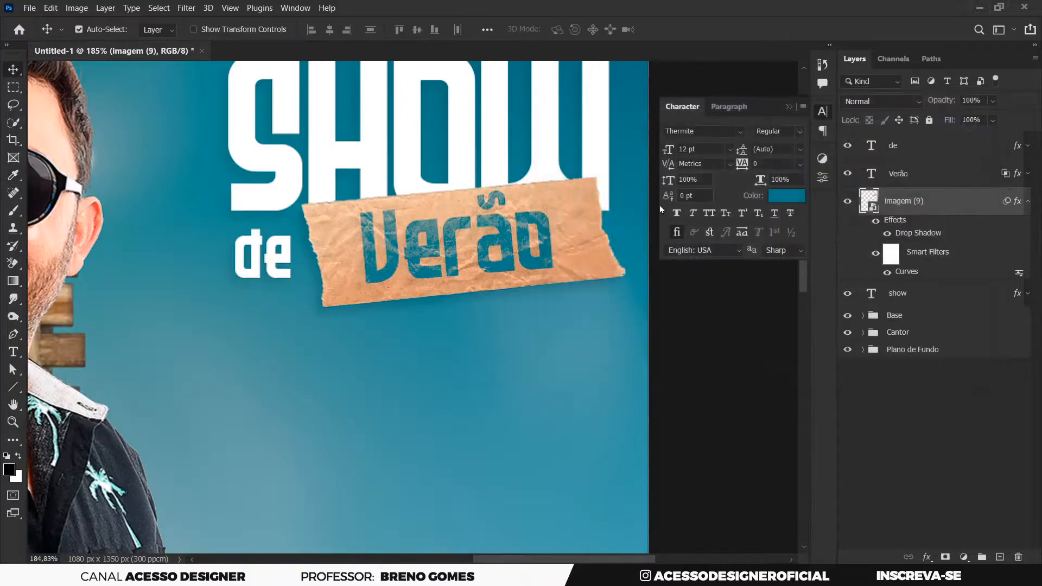
Step: Group the "de", "Verão", imagem (9) and "show" layers and name the group Tema
key(z)
right_click(463, 263)
click(496, 274)
key(v)
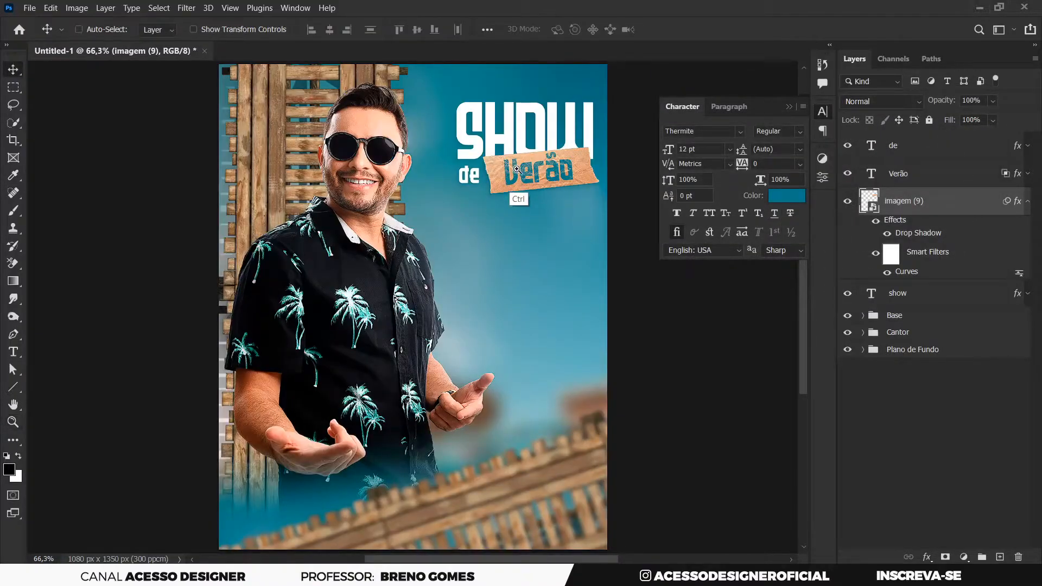
scroll(542, 183, up, 3)
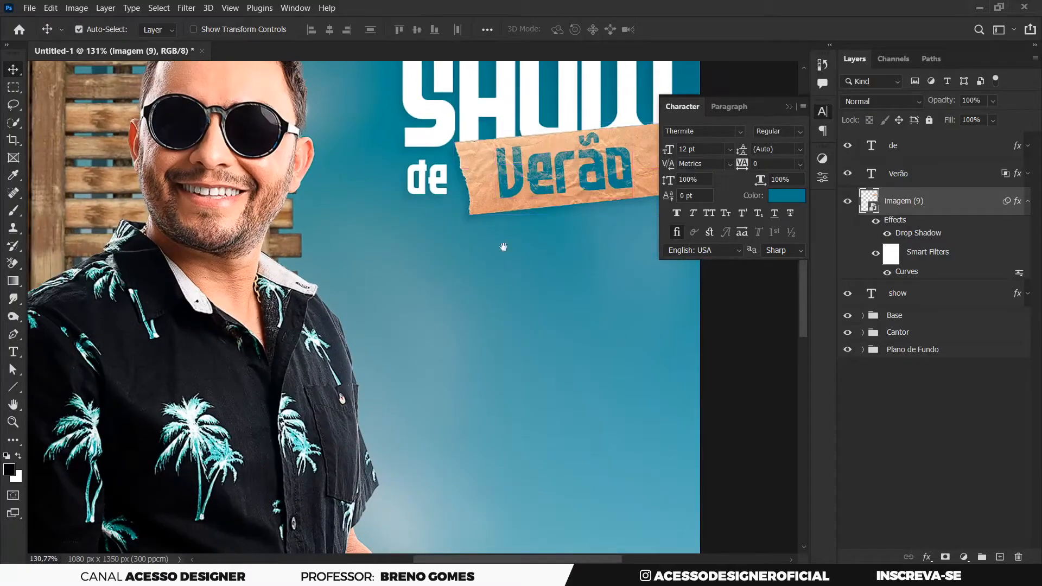
drag(582, 184, 558, 230)
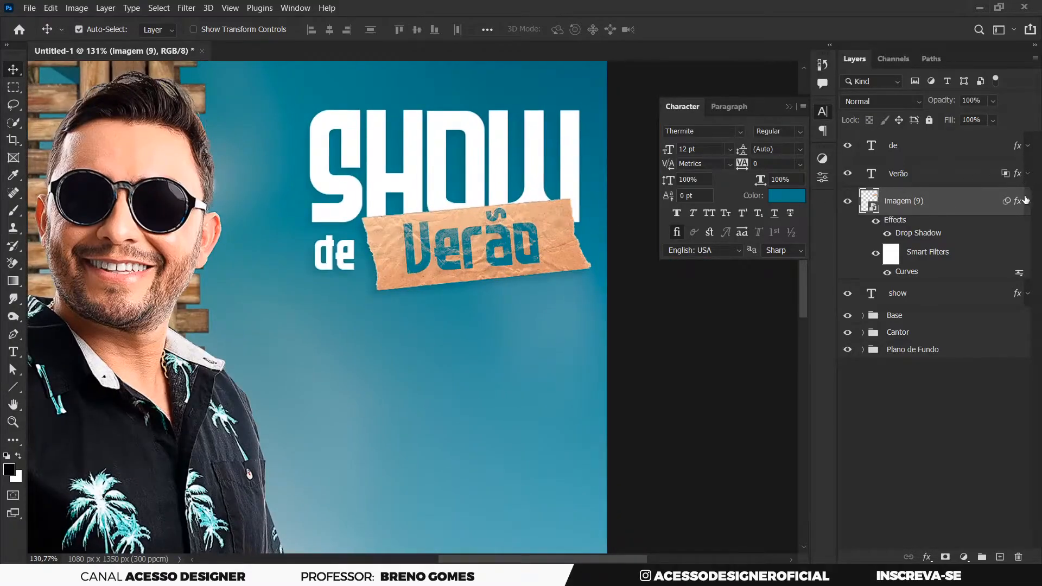
click(1026, 200)
click(916, 158)
shift+click(917, 231)
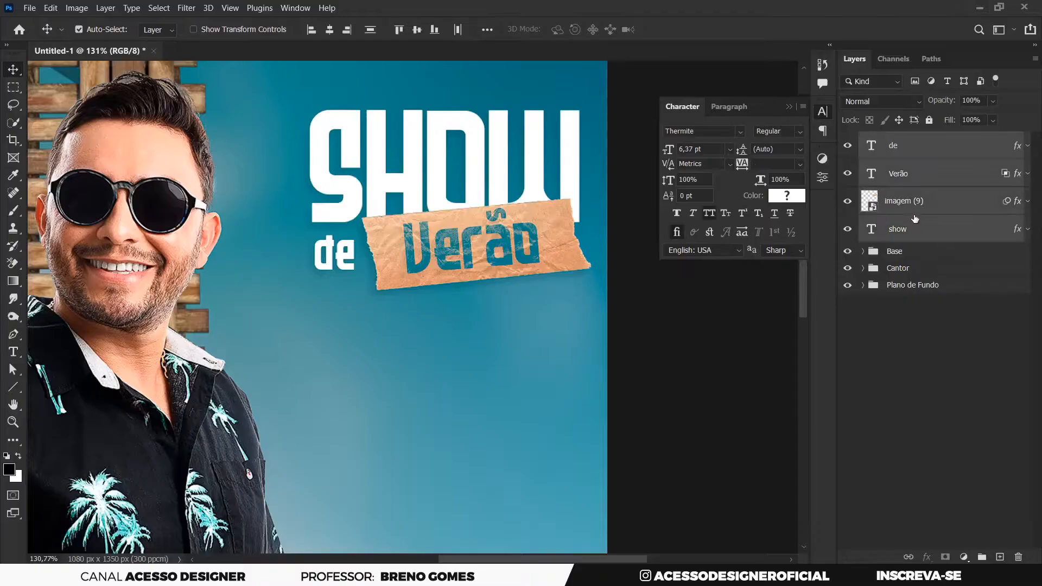
key(ctrl+g)
double_click(897, 140)
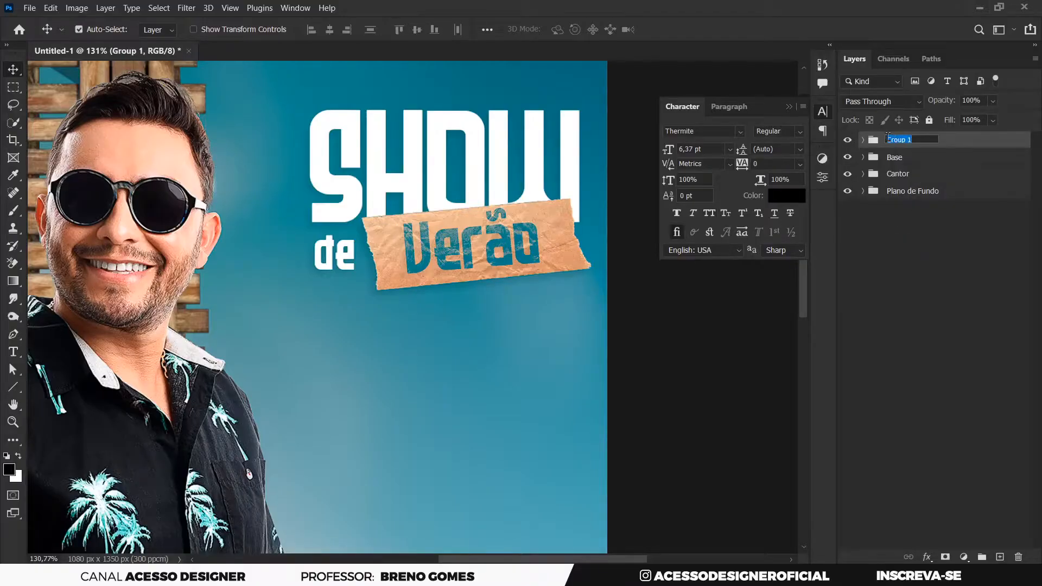
text(Tema)
key(Return)
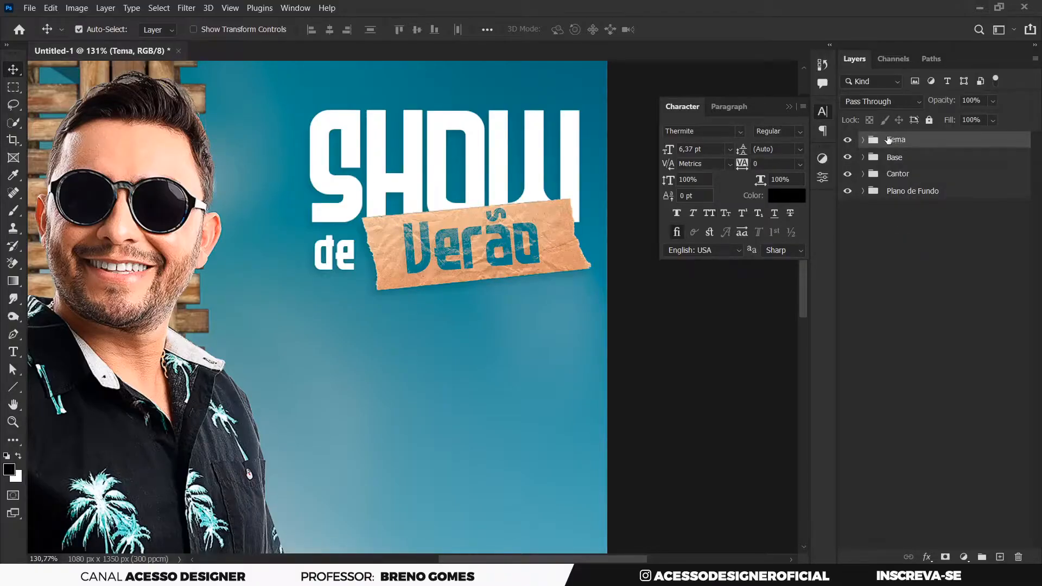
Step: Shift the Tema group slightly left, to about X 834 px and Y 232.5 px
key(ctrl+t)
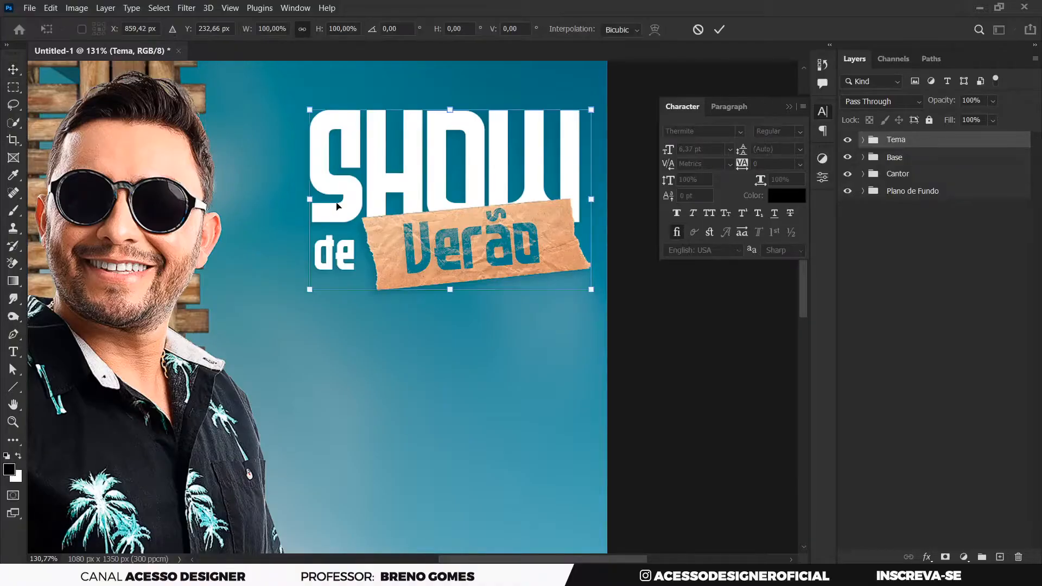
drag(463, 223, 448, 216)
click(720, 29)
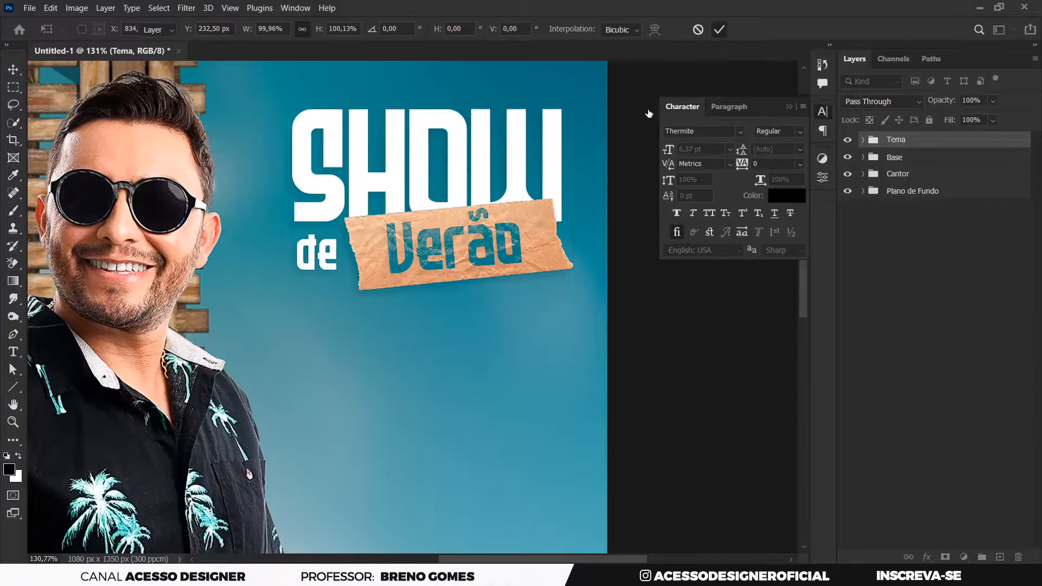
Step: Preview the torn paper images in the imagem aula folder and place imagem (10) directly above the "show" layer in Photoshop
click(467, 136)
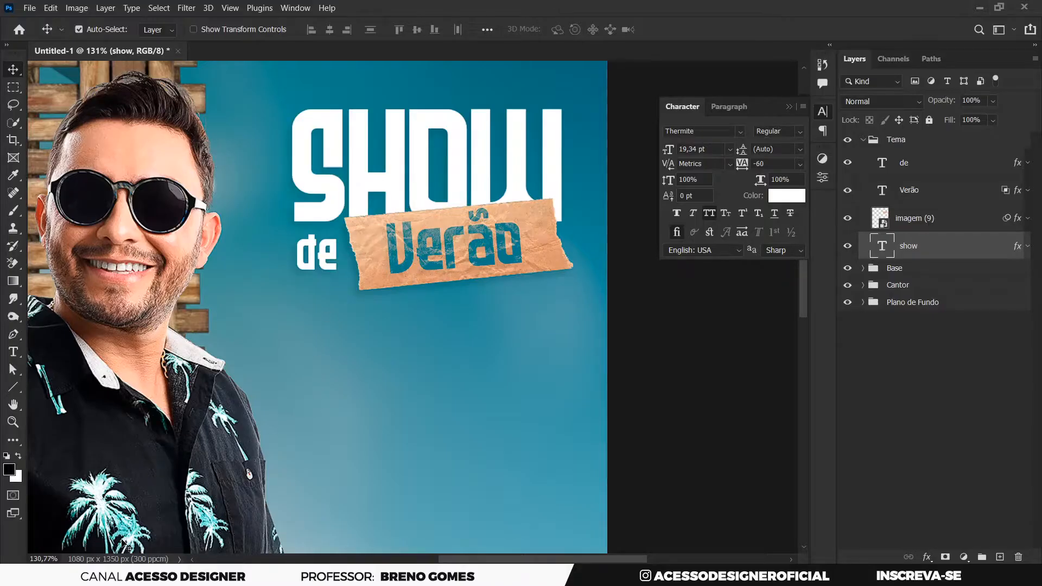
click(190, 575)
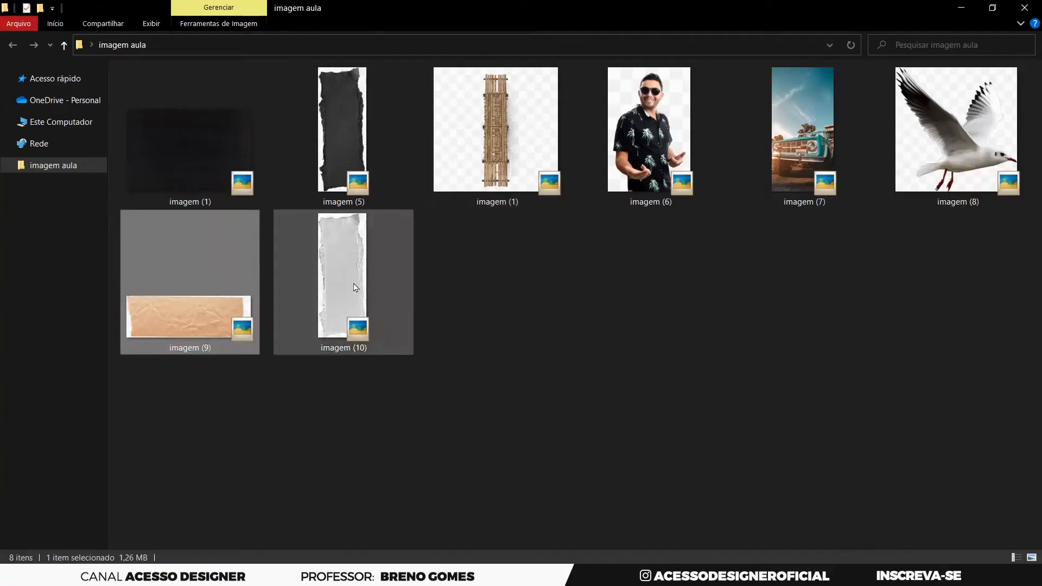
double_click(335, 147)
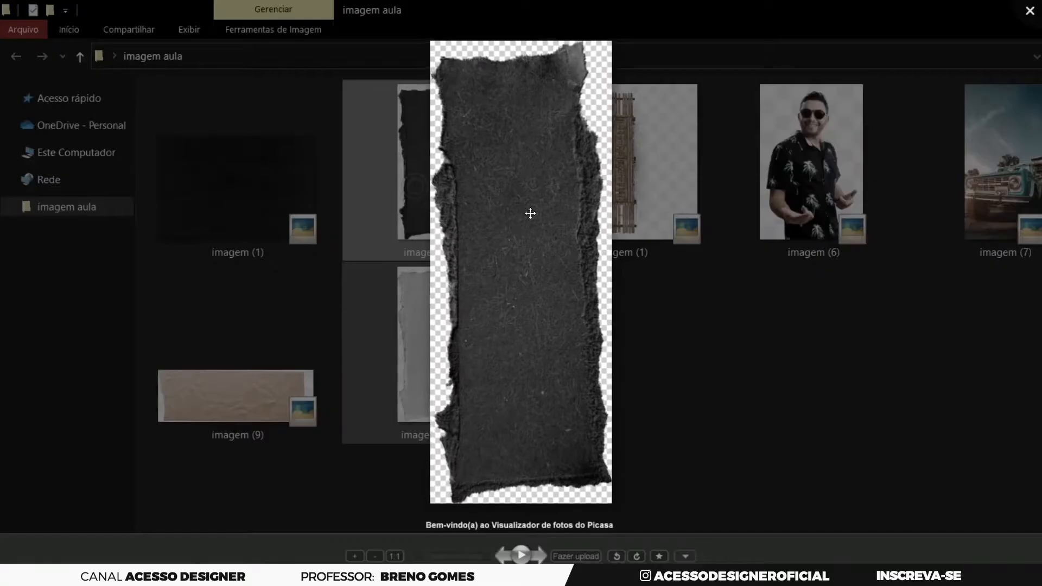
click(384, 336)
double_click(344, 288)
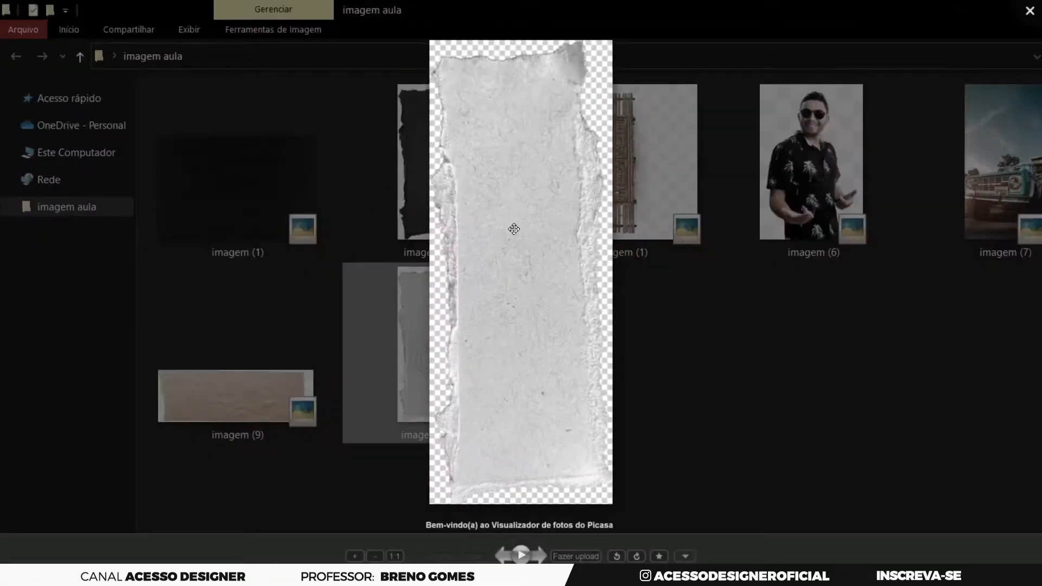
click(371, 343)
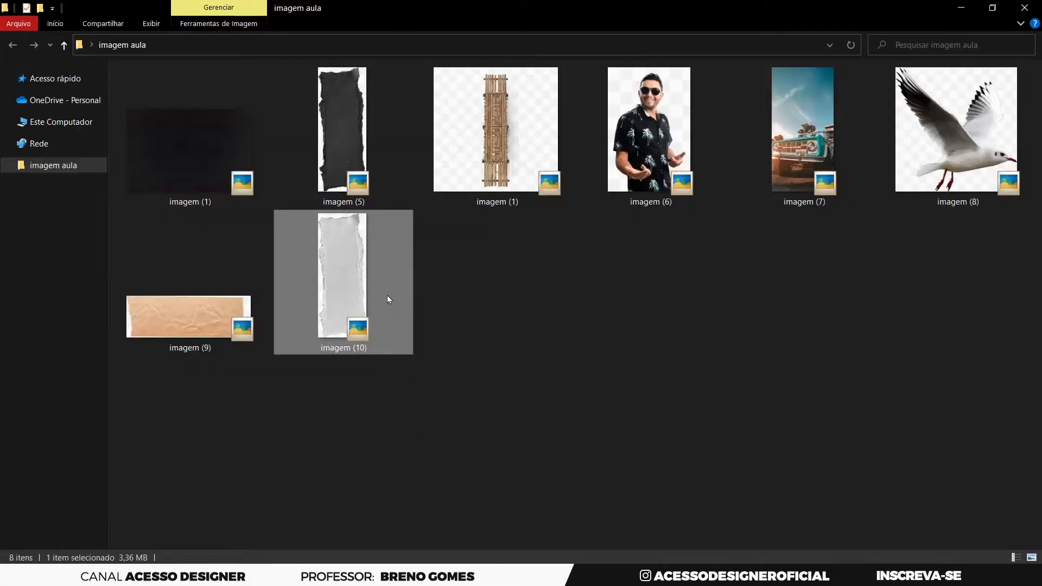
drag(364, 306, 374, 277)
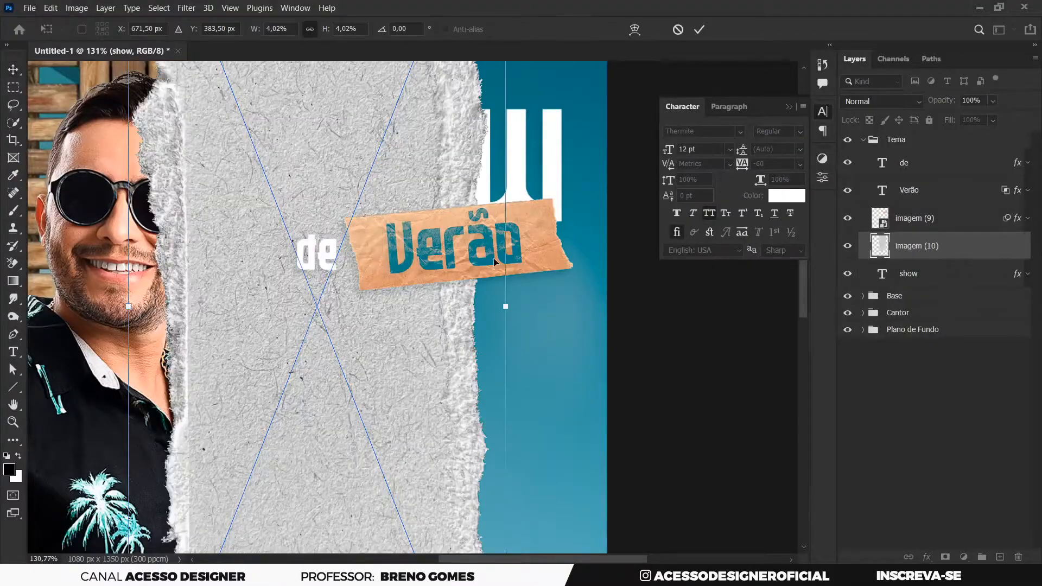
Step: Rotate the imagem (10) paper to -90°, scale it to 2.61% and position it over the "SHOW" text
scroll(435, 331, down, 4)
drag(466, 111, 252, 254)
drag(386, 301, 435, 253)
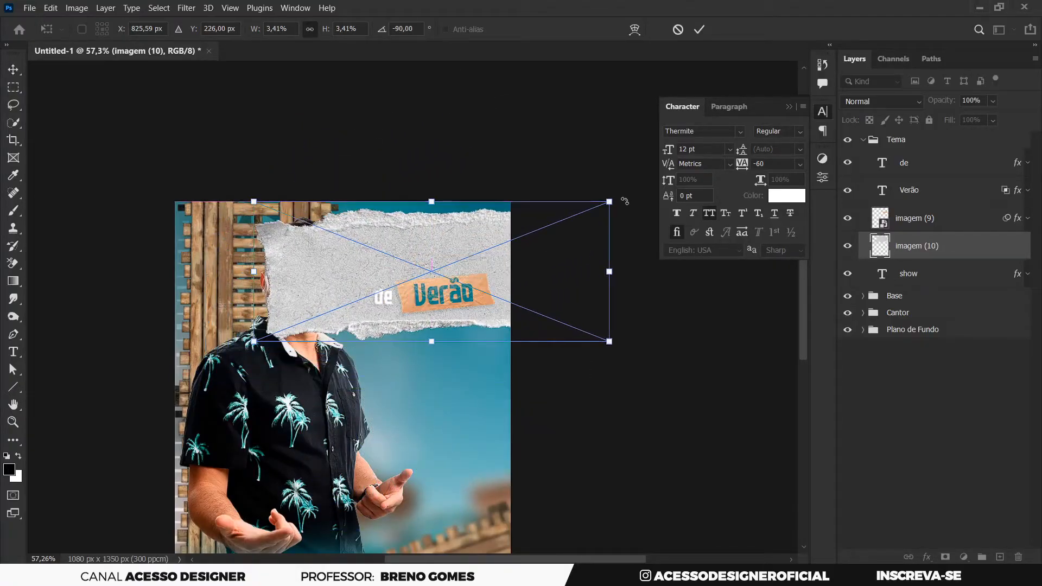
drag(609, 202, 567, 217)
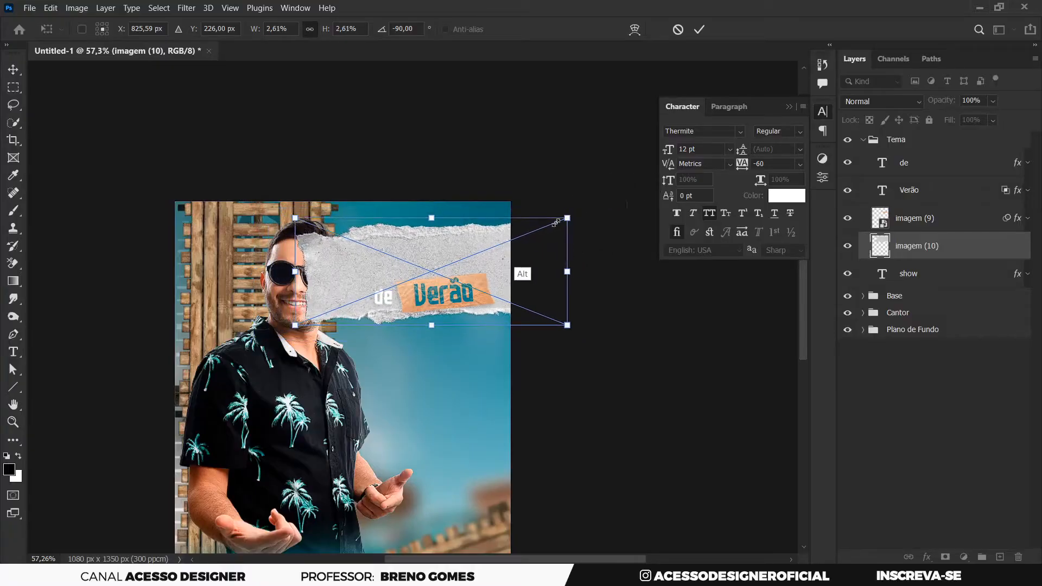
drag(468, 259, 468, 247)
click(700, 30)
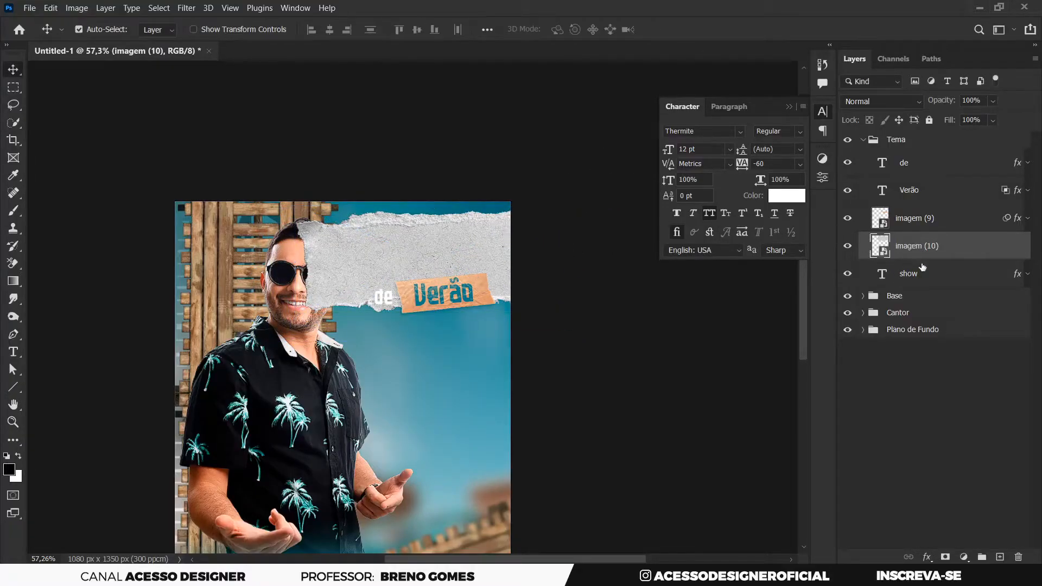
Step: Clip the imagem (10) paper texture to the "show" text layer and lower its fill to 38%
alt+click(921, 260)
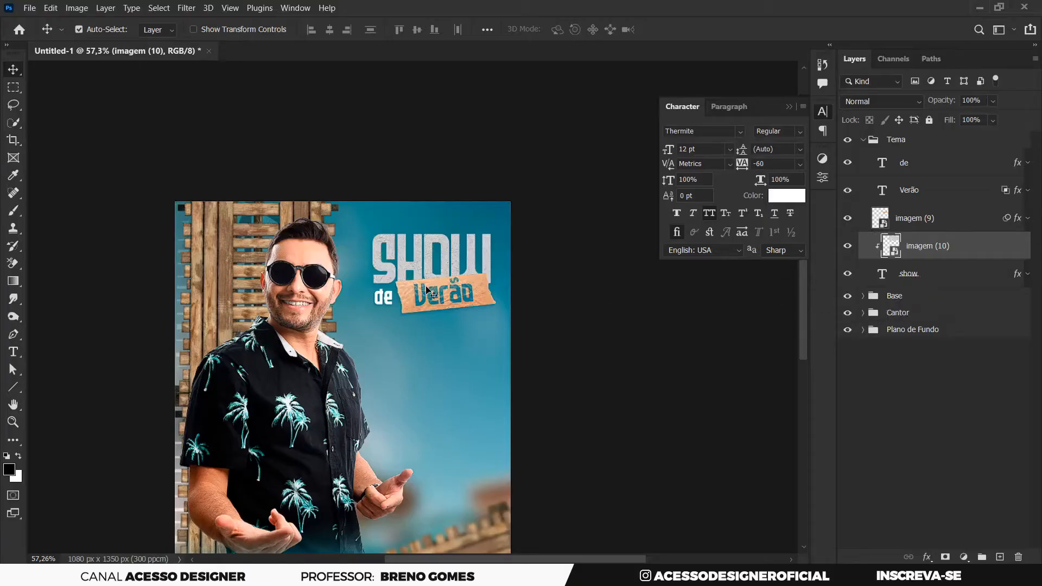
drag(430, 266, 459, 265)
drag(569, 248, 531, 256)
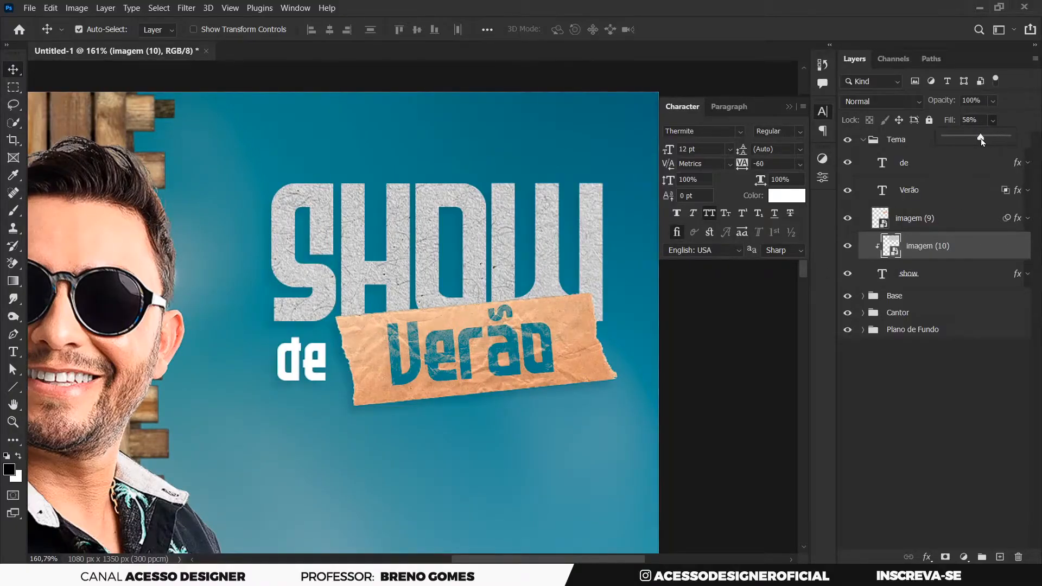
drag(982, 139, 987, 138)
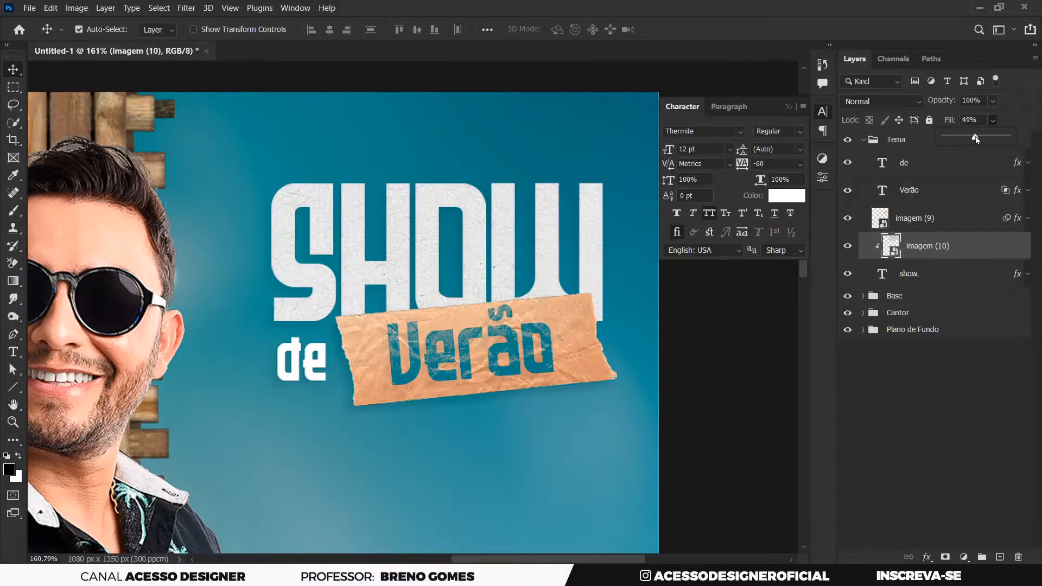
drag(974, 138, 970, 139)
click(402, 244)
Step: Apply Curves to imagem (10), raising the highlights and setting a shadow point at input 72, output 61
key(ctrl)
key(ctrl+m)
drag(685, 100, 738, 102)
drag(795, 203, 784, 200)
drag(705, 287, 712, 293)
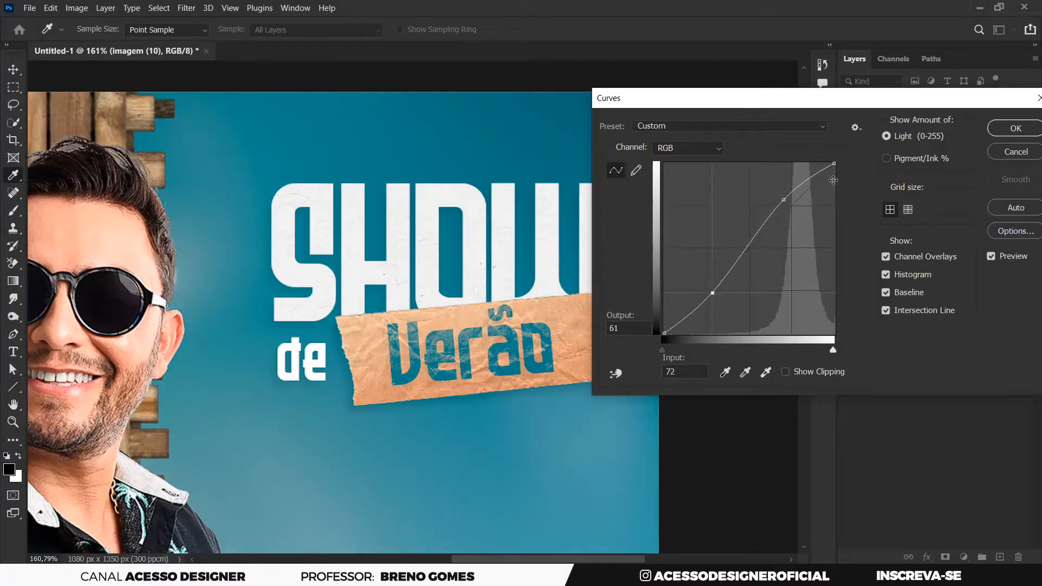
drag(877, 101, 839, 105)
click(978, 132)
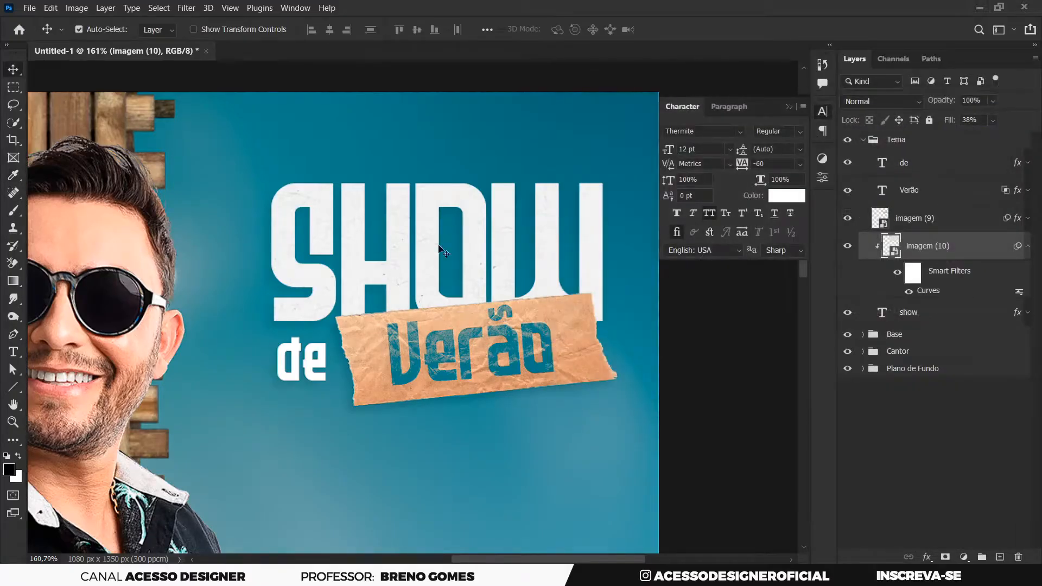
Step: Duplicate imagem (10), move the copy to the top of the Tema group and clip it to the "de" text layer
click(315, 361)
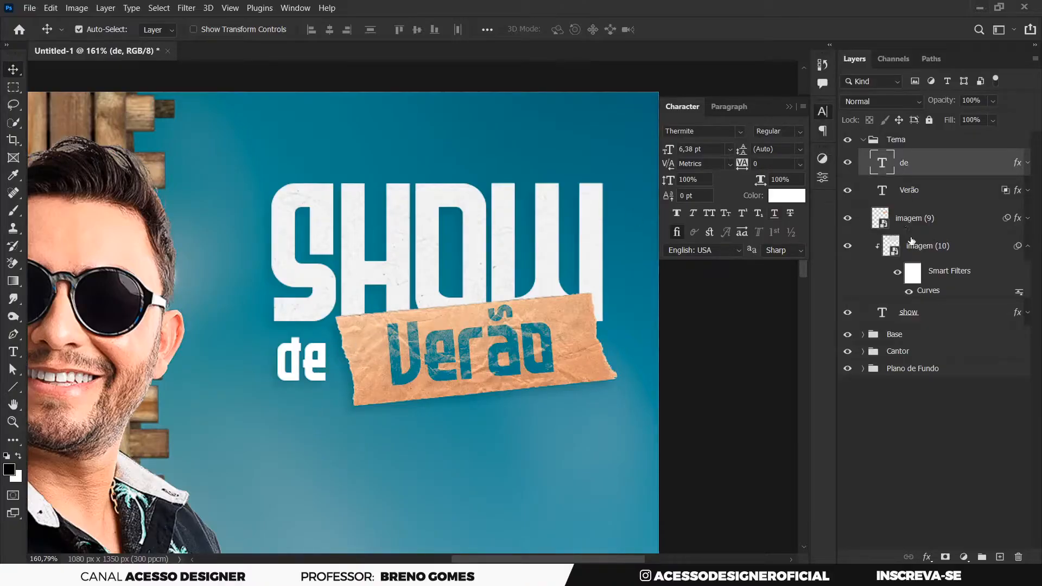
click(1023, 251)
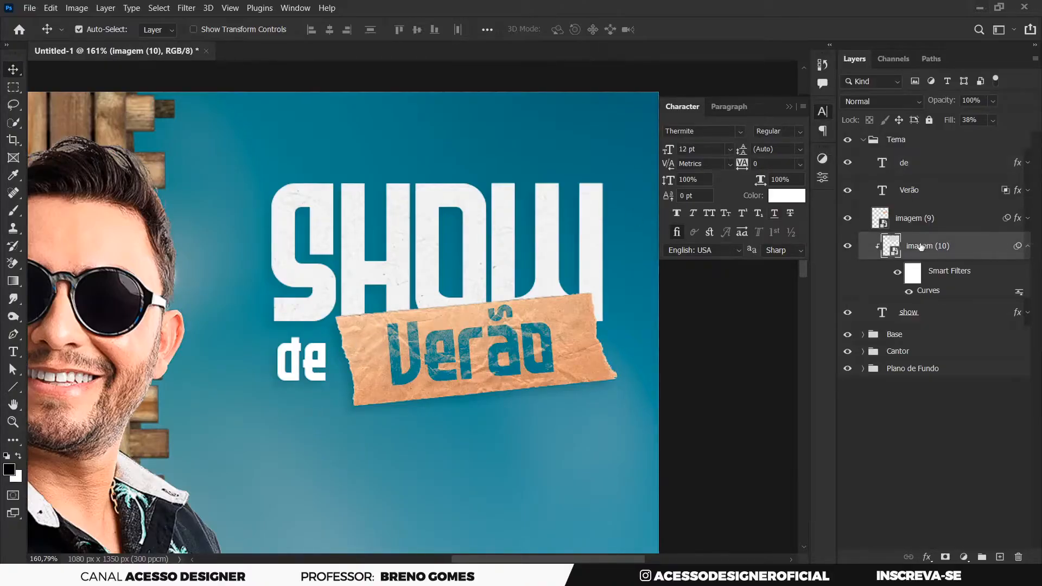
click(846, 248)
click(845, 248)
key(ctrl+j)
click(1028, 246)
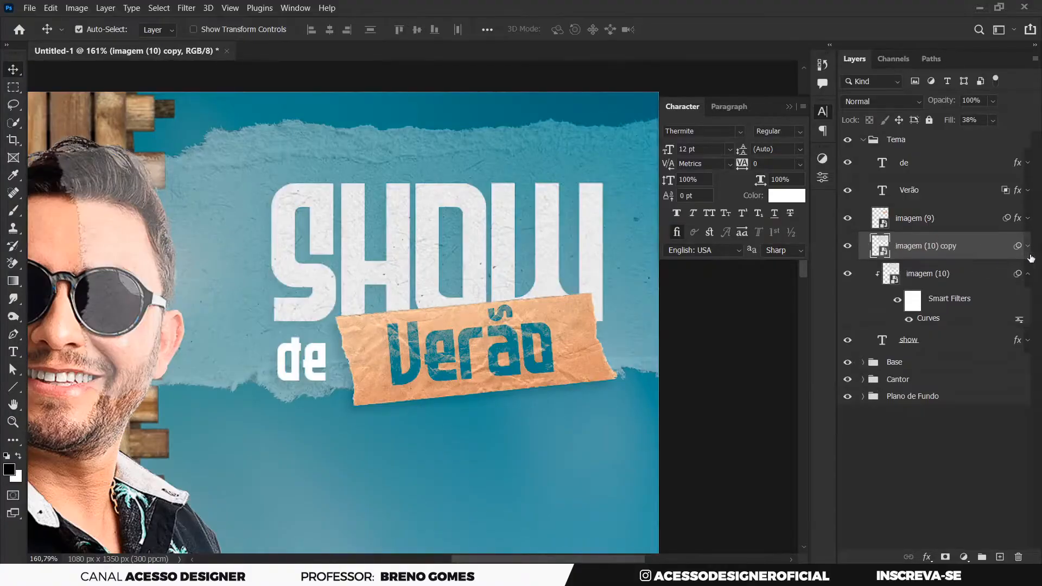
click(1028, 274)
drag(940, 248, 934, 157)
alt+click(932, 175)
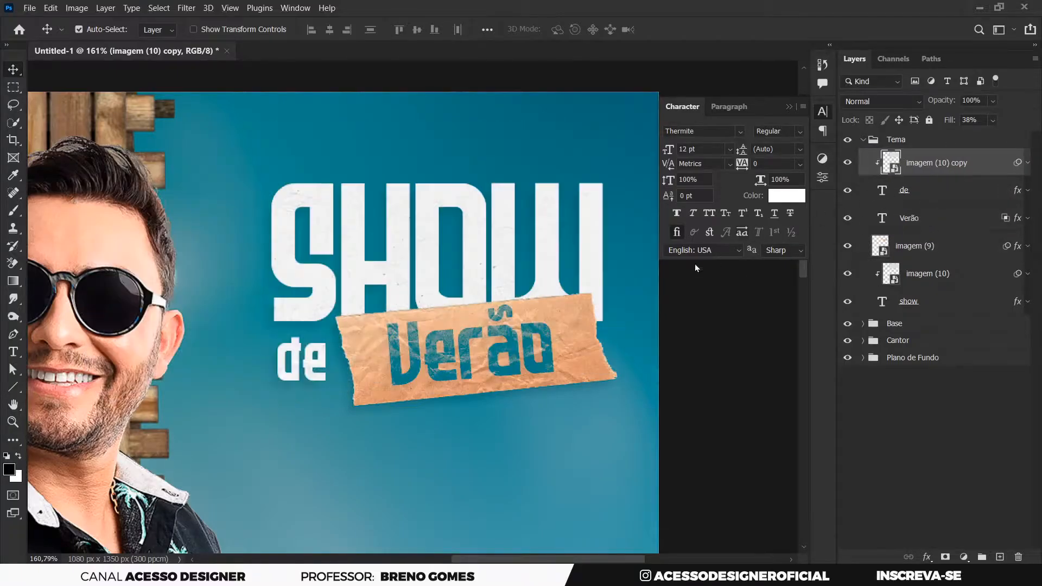
Step: Reposition the imagem (10) copy over the word "de" and set its fill to 64%
key(ctrl+t)
drag(346, 353, 314, 413)
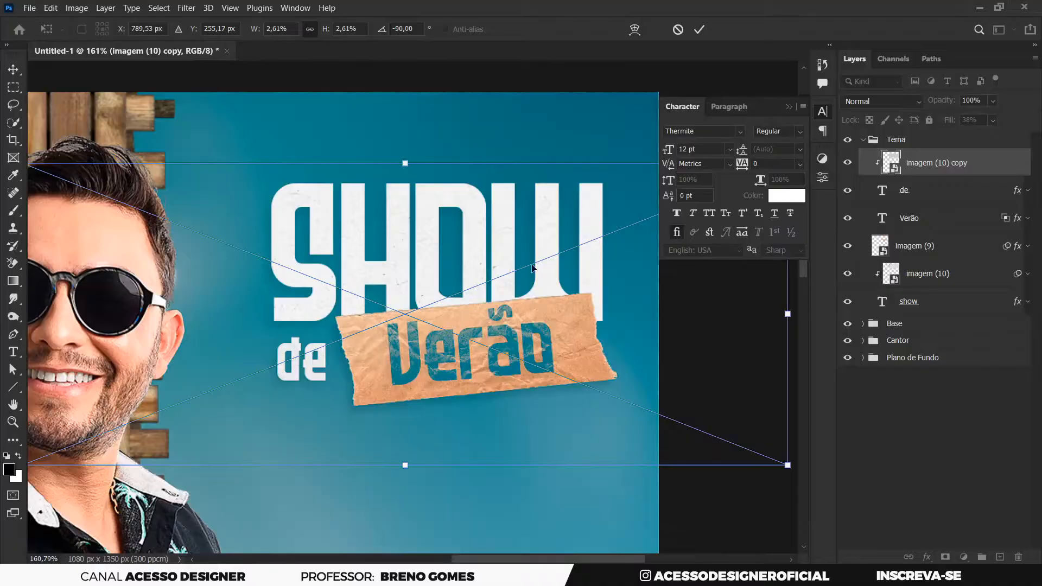
click(790, 108)
click(699, 30)
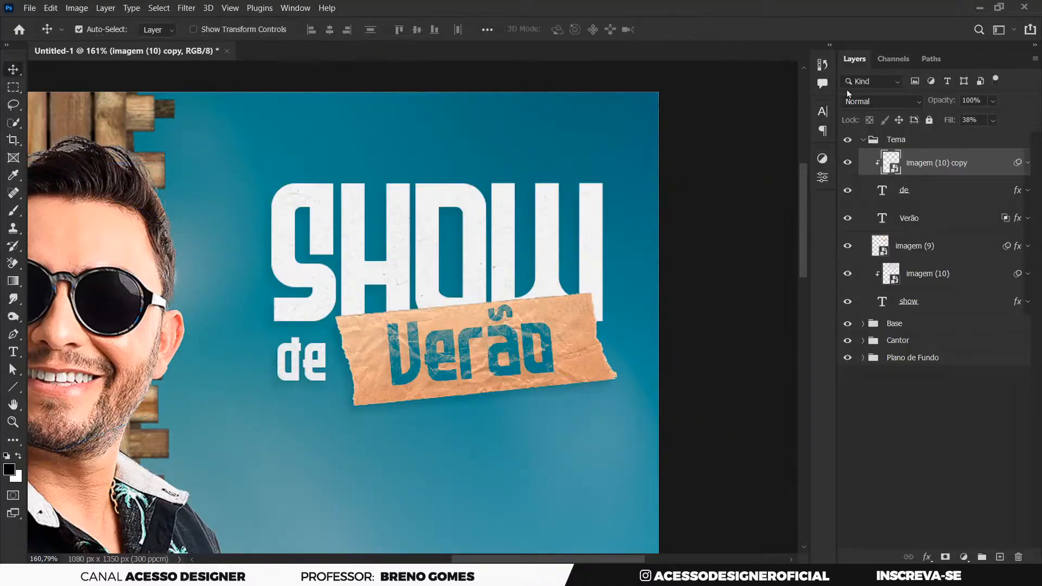
click(993, 120)
drag(993, 137, 1010, 135)
click(328, 372)
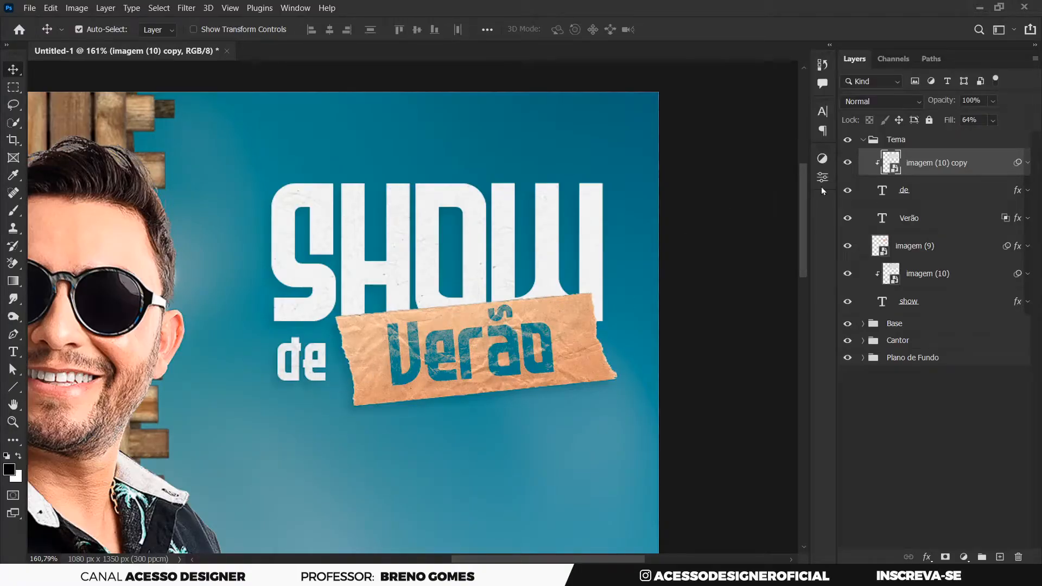
Step: Set the opacity of the "de" text layer's drop shadow to 16%
click(973, 197)
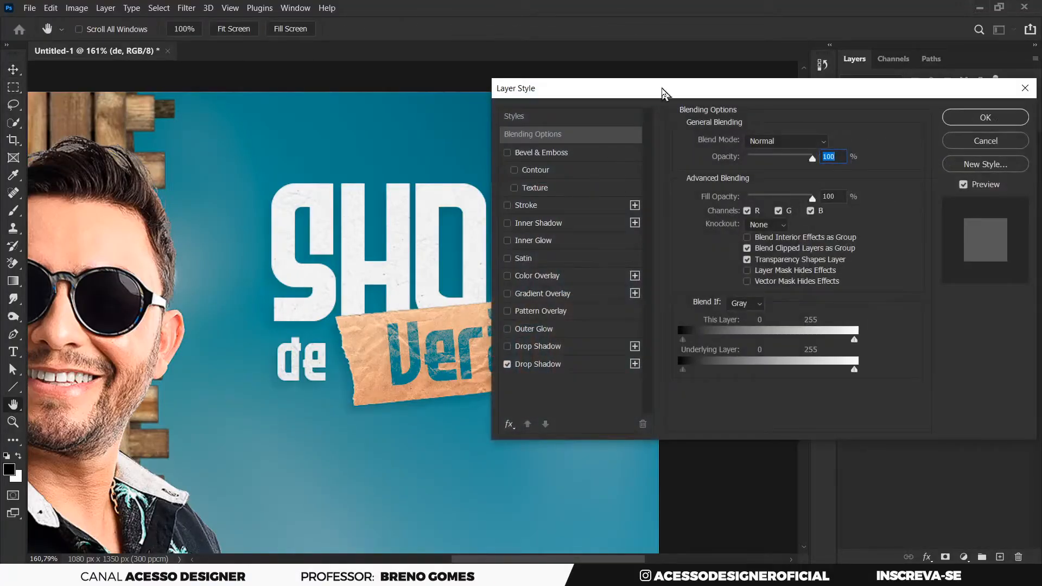
drag(665, 92, 685, 92)
click(601, 365)
drag(760, 163, 764, 167)
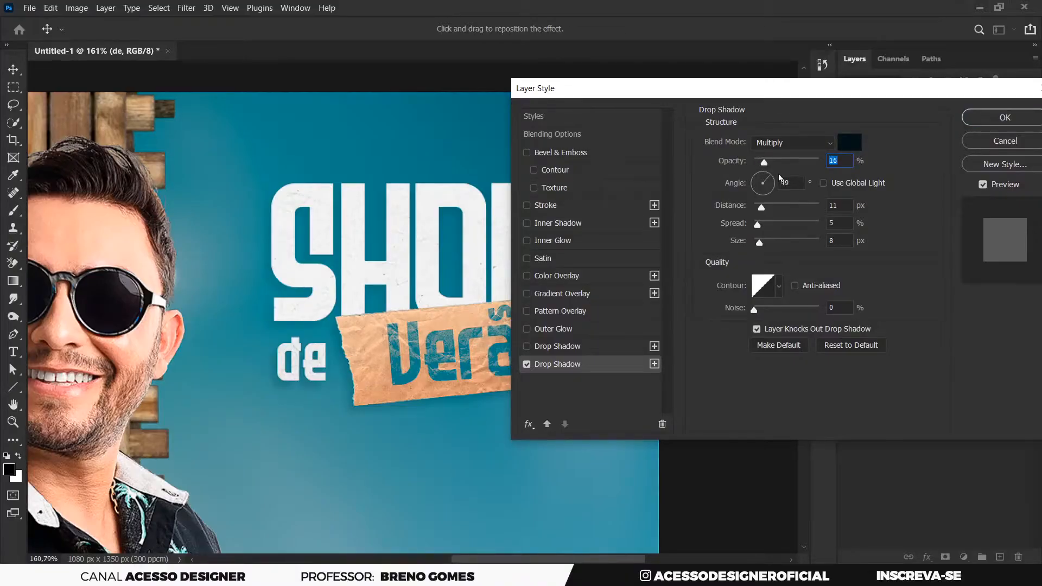
drag(761, 208, 760, 211)
drag(829, 101, 803, 104)
key(Return)
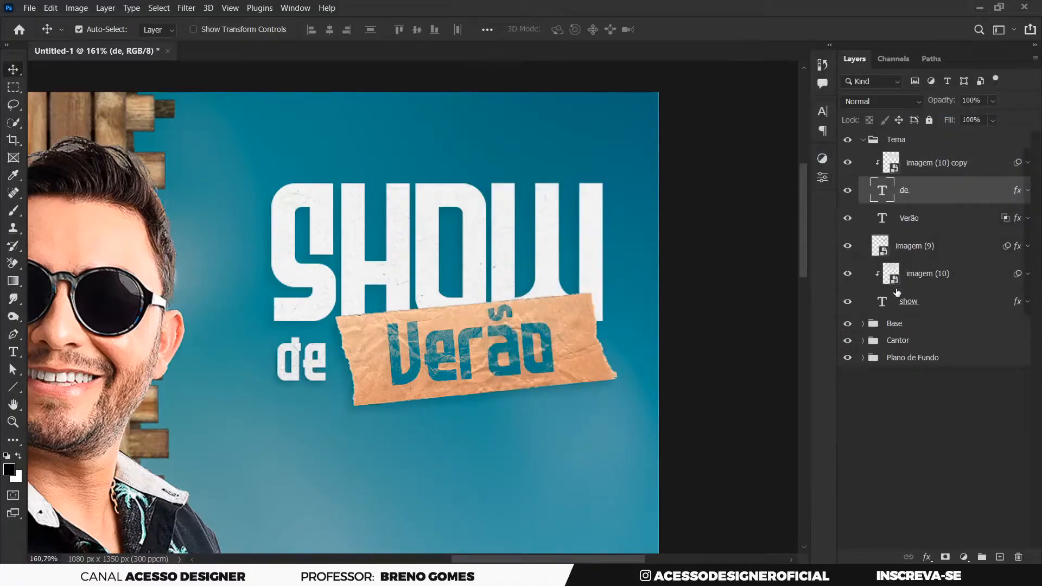
Step: Set the opacity of the "show" text layer's drop shadow to 16%
click(939, 300)
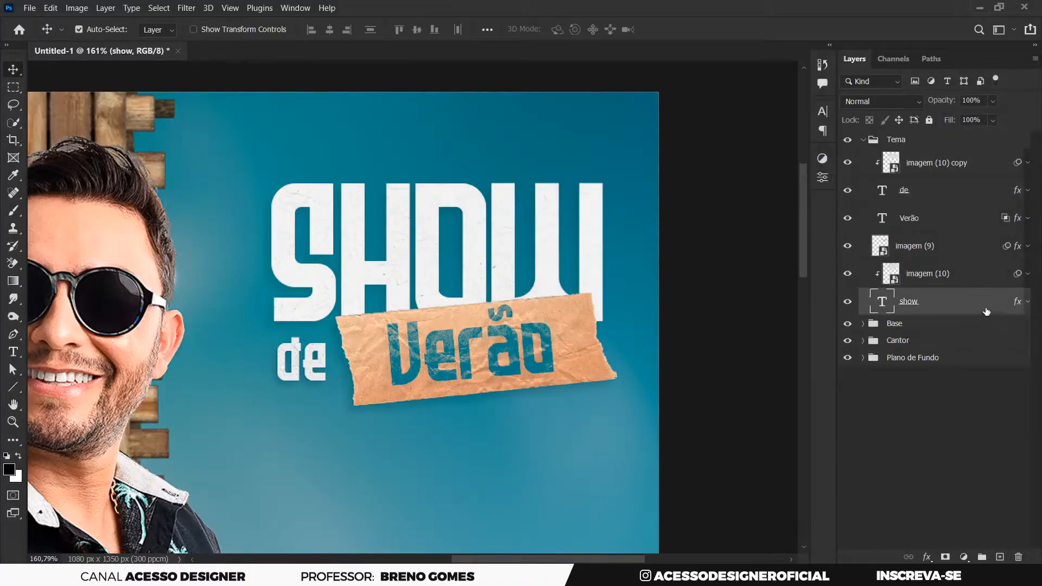
double_click(1017, 302)
click(584, 367)
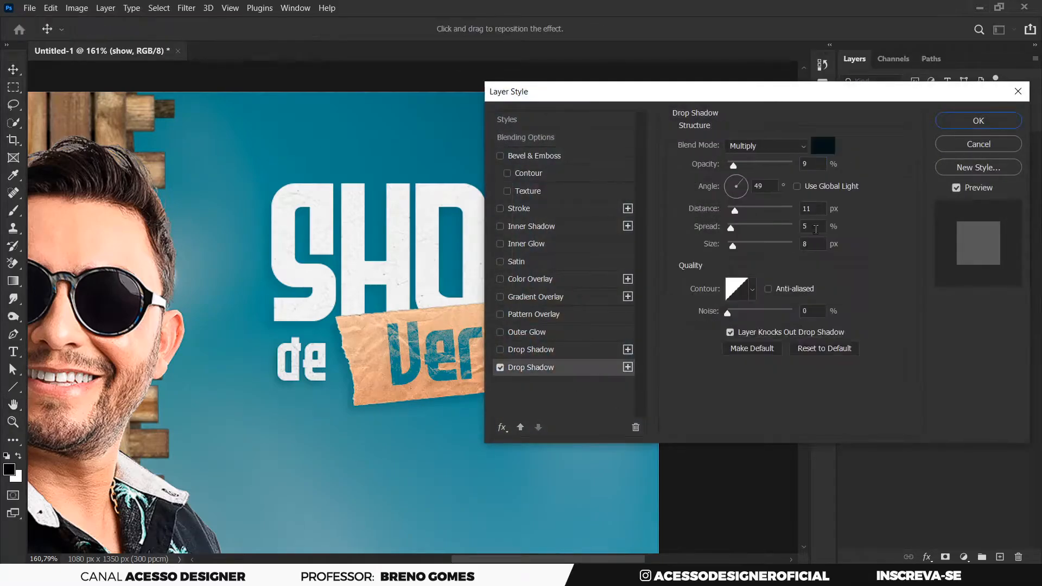
drag(733, 165, 739, 172)
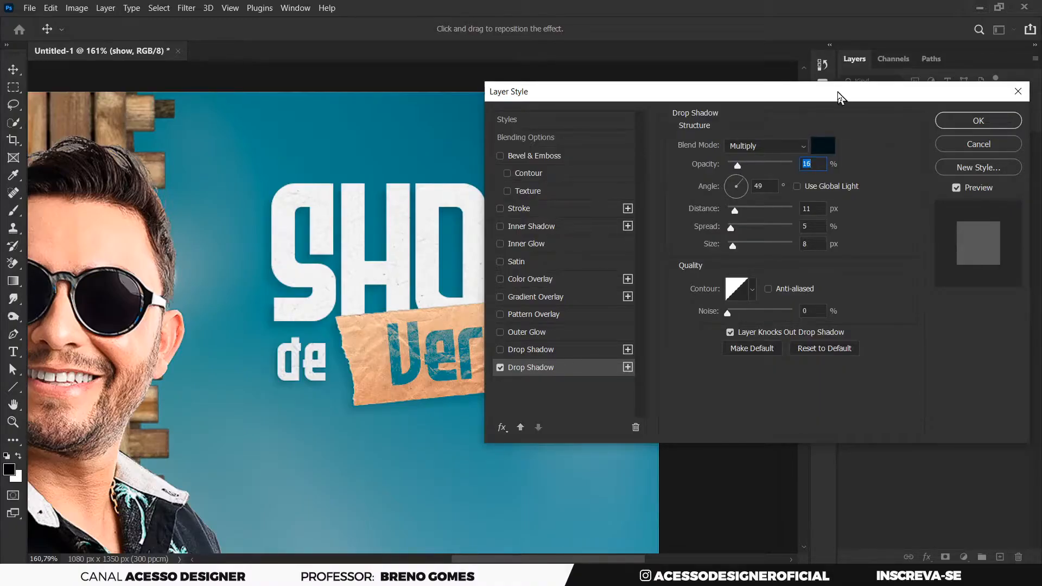
drag(841, 96, 808, 100)
click(960, 121)
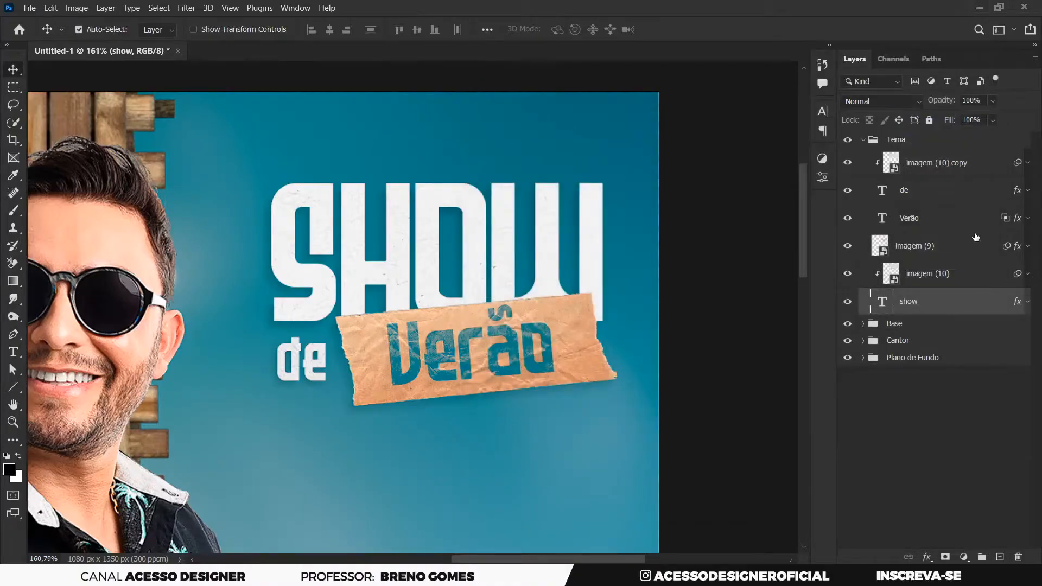
Step: Collapse the Tema group, scale the whole title down slightly and reposition it in the upper sky area
click(863, 140)
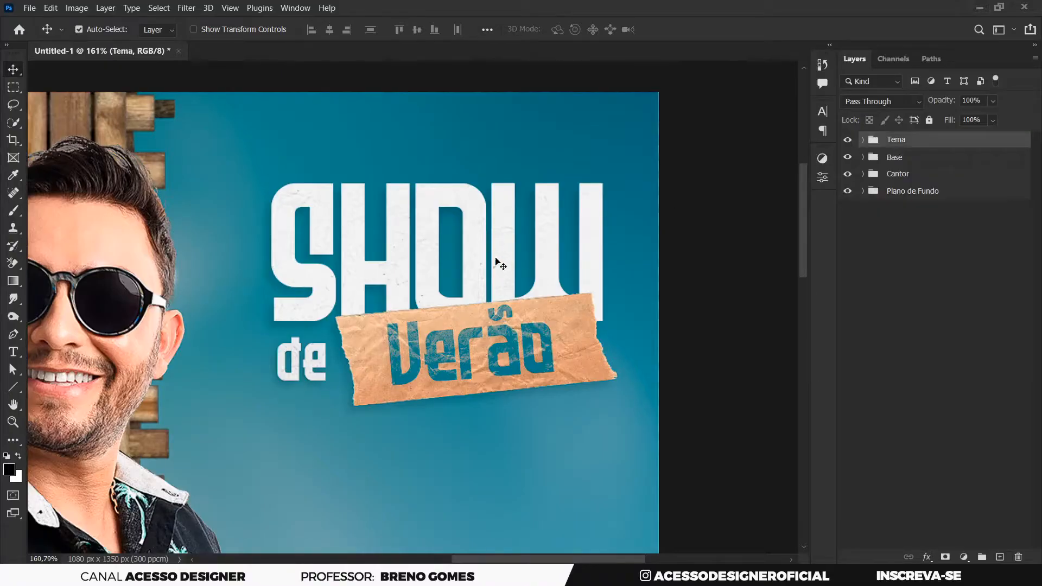
right_click(483, 276)
click(508, 284)
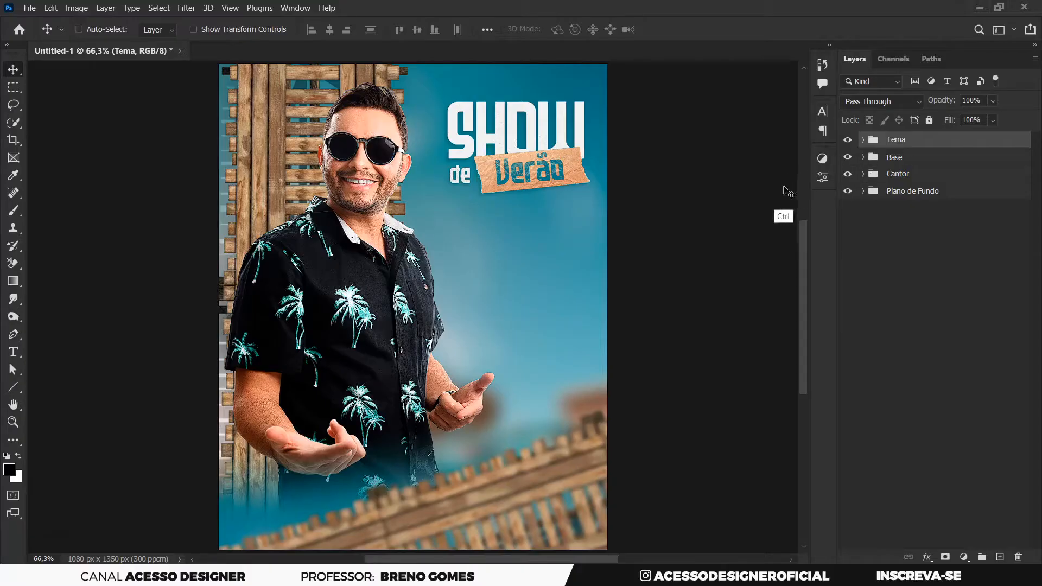
key(ctrl+t)
drag(674, 69, 661, 74)
drag(555, 143, 554, 141)
click(719, 29)
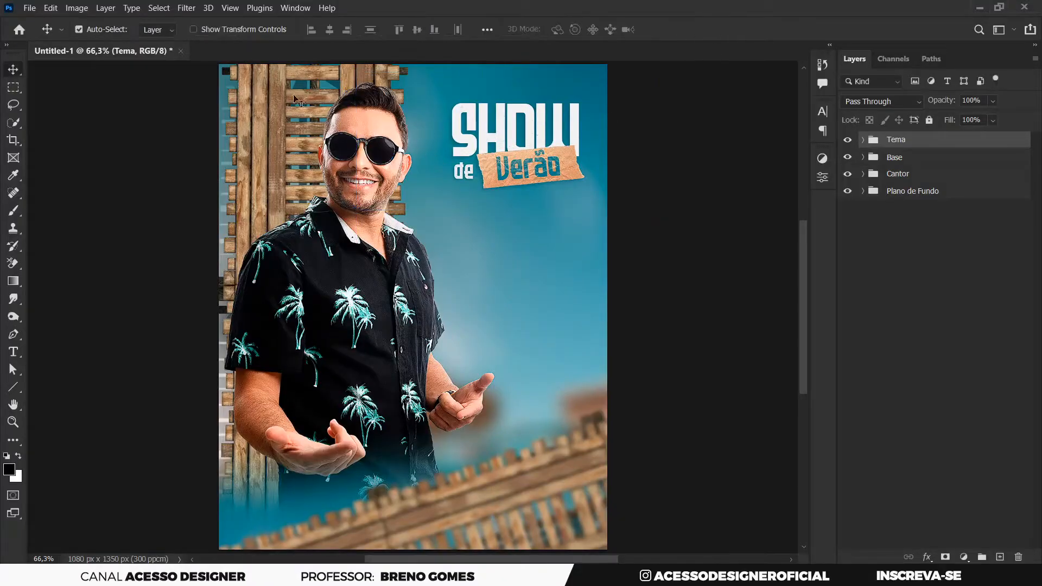
Step: Create a guide layout with 2 columns, 2 rows and 60 px margins on all four sides
click(229, 7)
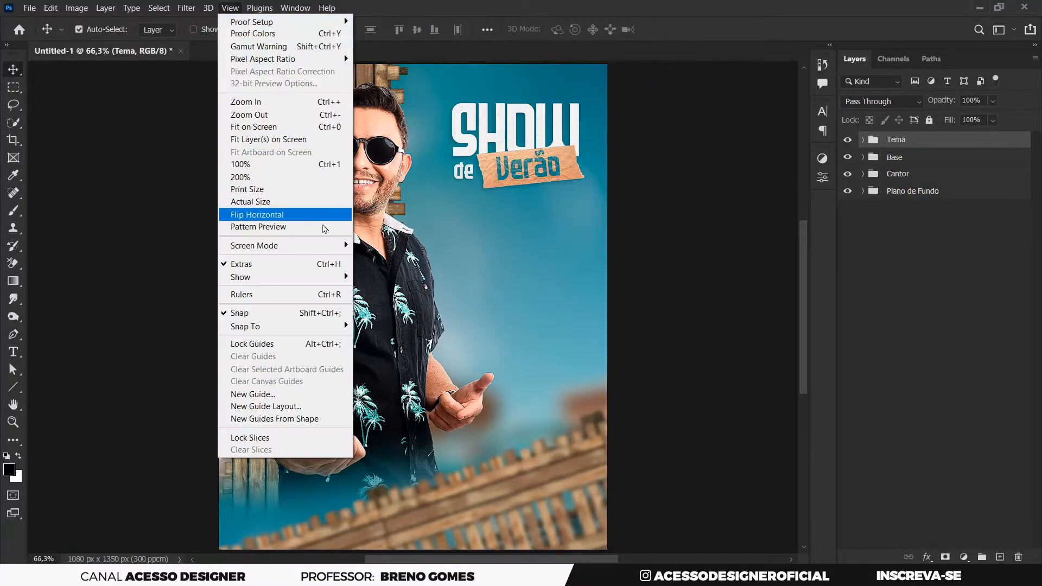
click(313, 407)
click(710, 318)
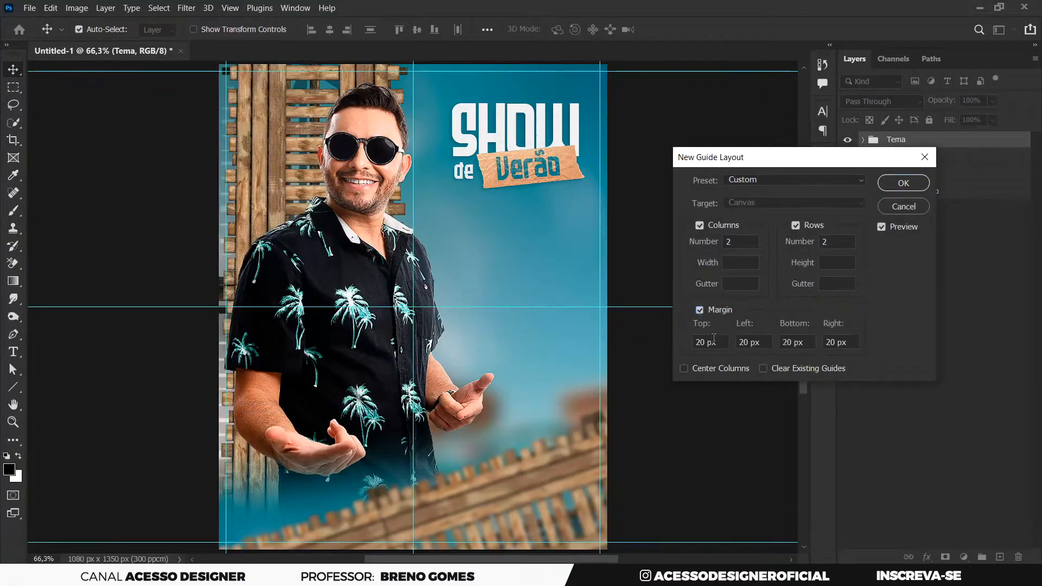
key(ctrl+a)
text(60)
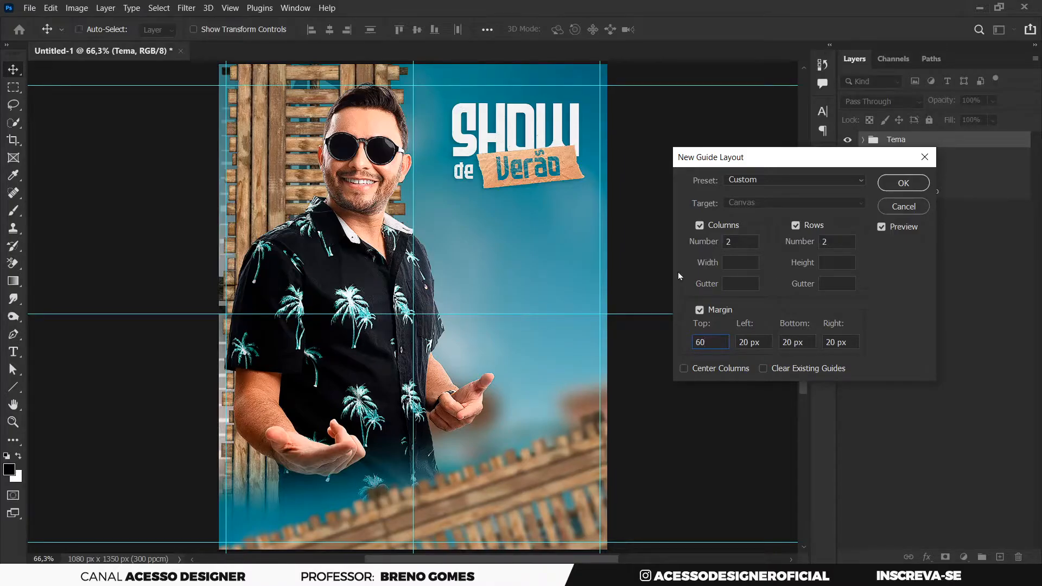
key(Tab)
text(60)
key(Tab)
text(60)
key(Tab)
text(60)
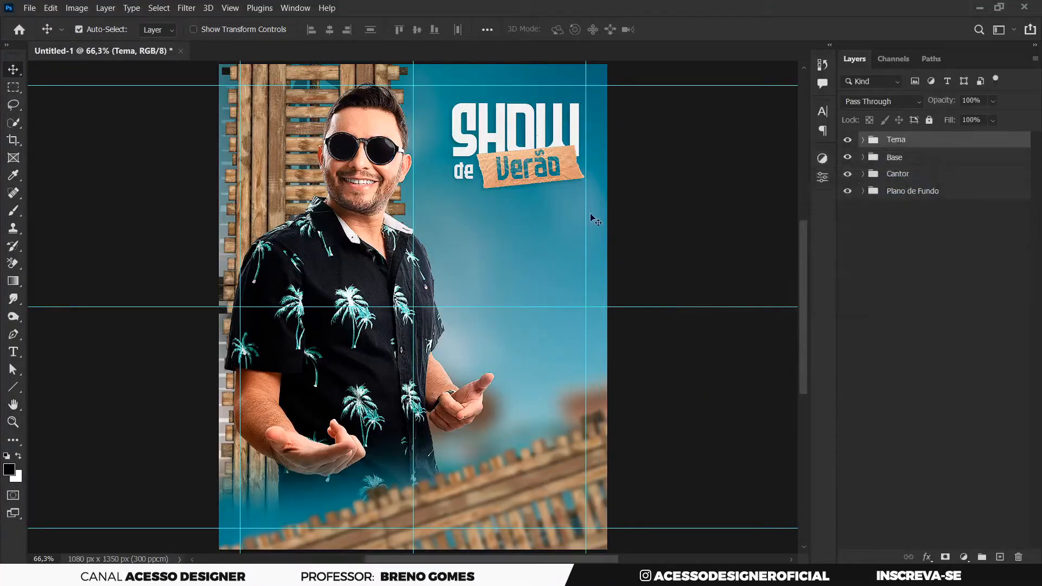
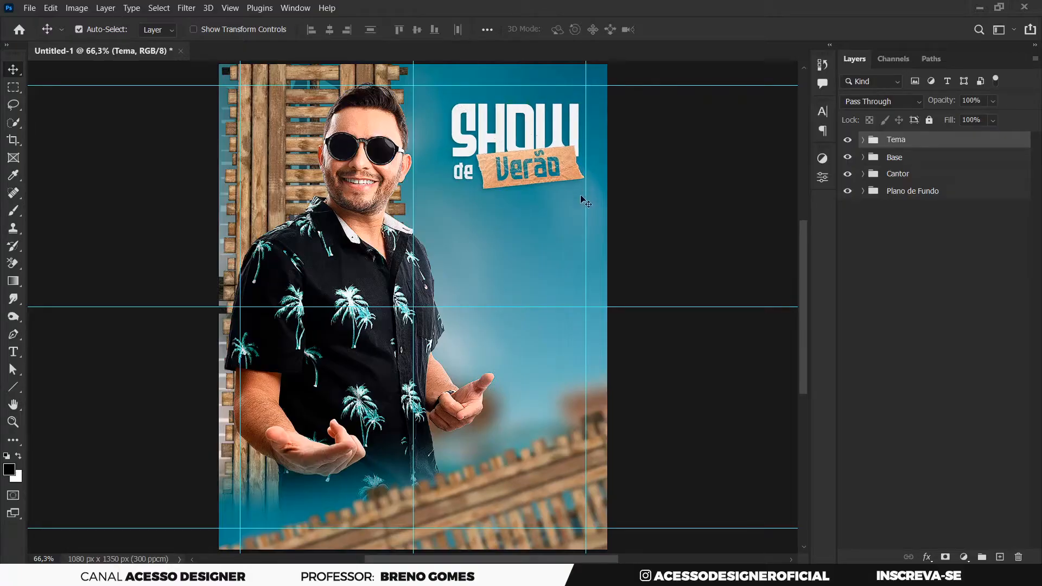
Step: Select the "Verão" text with its imagem (9) paper strip and nudge both slightly down
click(572, 160)
shift+click(555, 174)
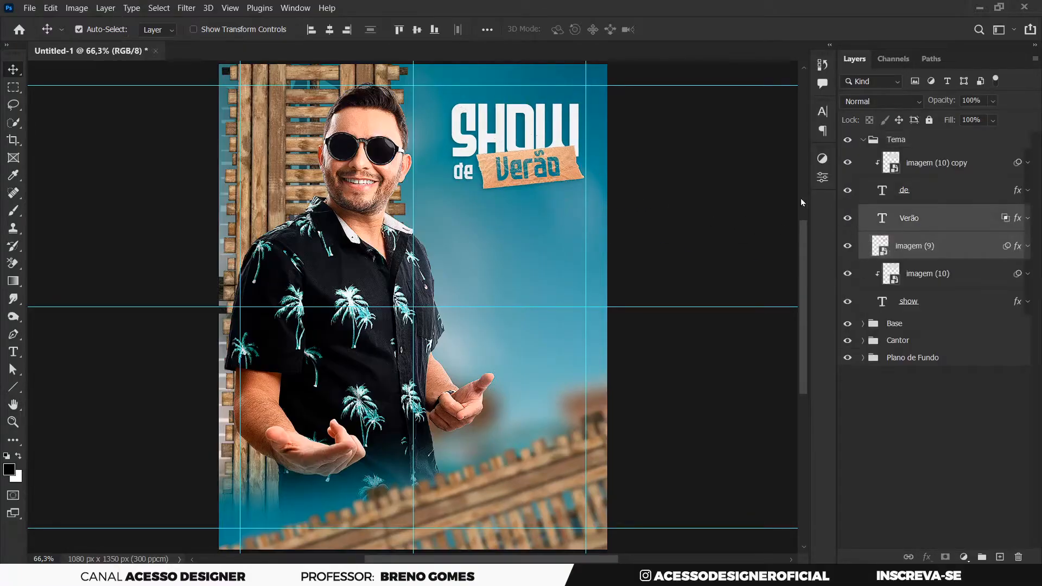
key(Down)
key(Down)
key(Down)
key(Down)
key(Down)
key(Down)
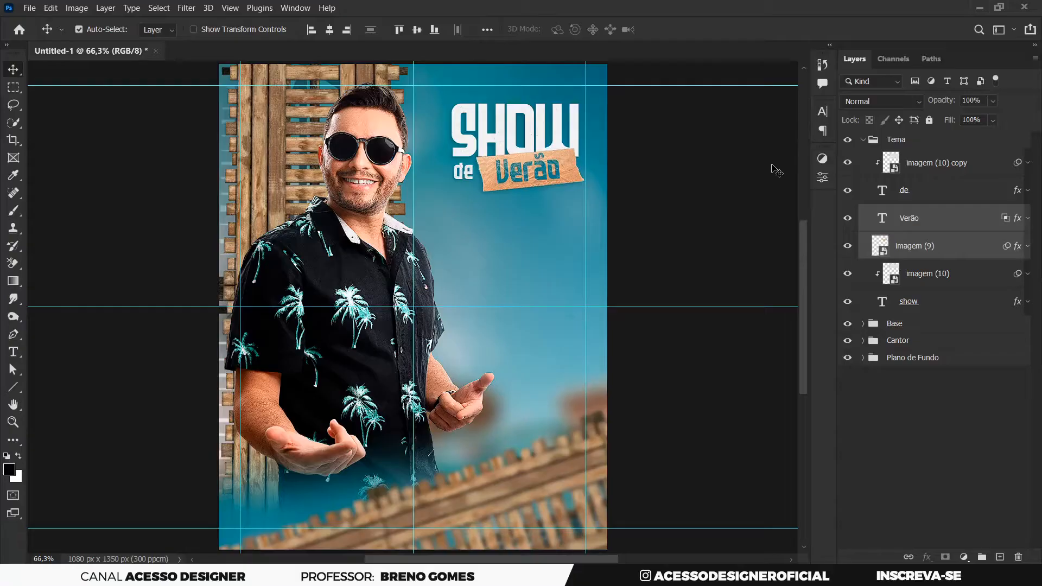
key(Up)
key(Up)
key(Up)
key(Up)
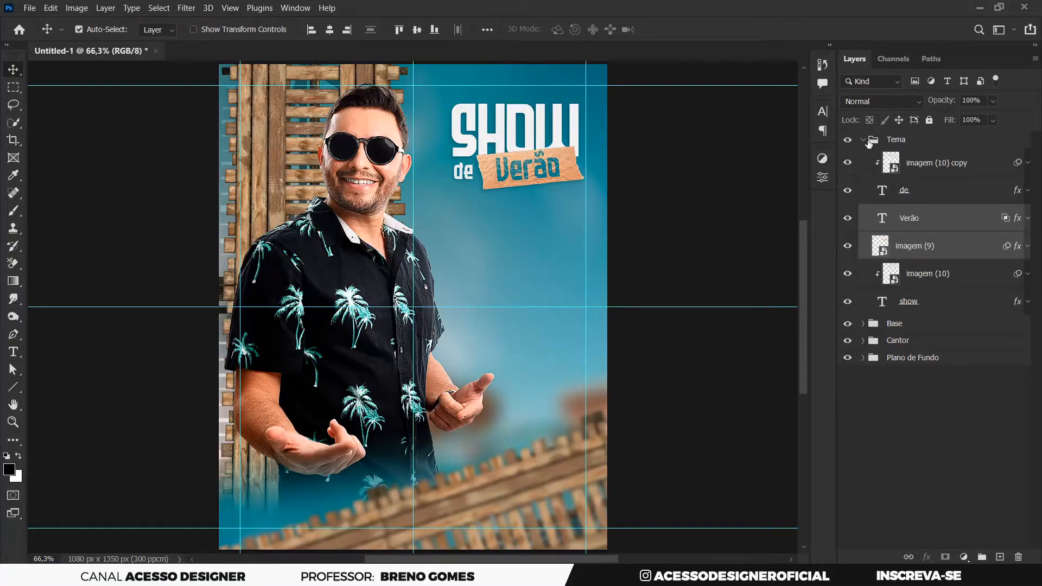
Step: Preview the seagull imagem (8) in the imagem aula folder and place it above the imagem (10) copy in Photoshop
click(867, 142)
click(910, 165)
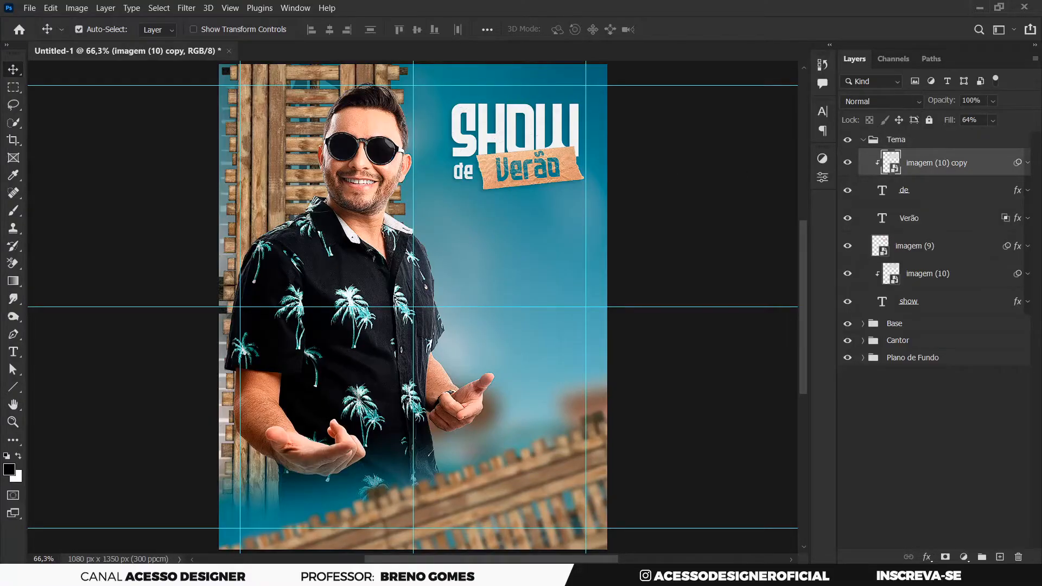
click(290, 575)
double_click(943, 171)
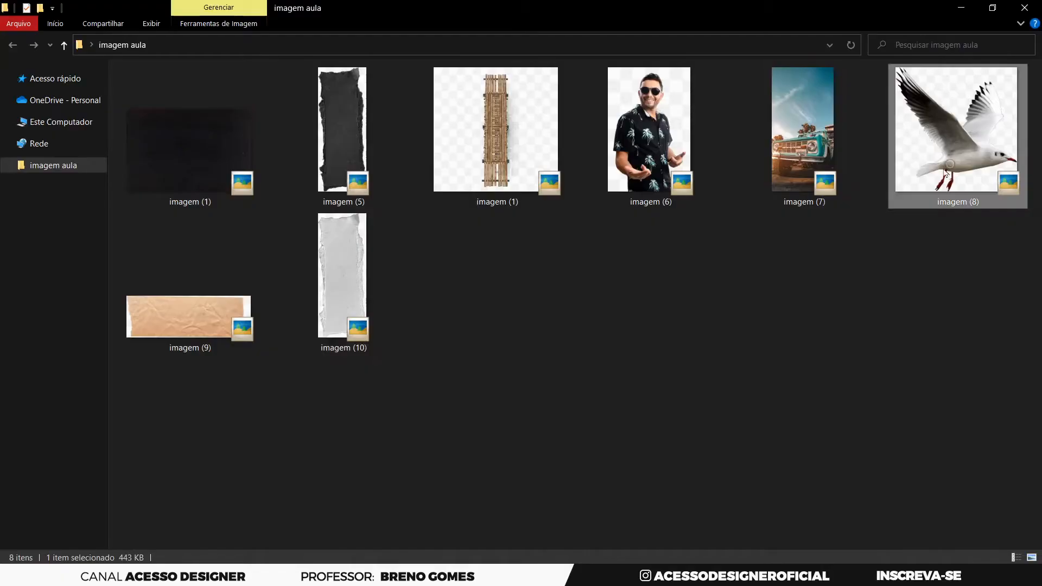
key(Escape)
drag(946, 166, 360, 455)
Step: Scale the imagem (8) seagull down to a small bird and position it over the "W" of "SHOW"
drag(1022, 150, 510, 353)
drag(607, 111, 426, 250)
drag(441, 295, 574, 104)
click(699, 29)
Step: Move the imagem (8) layer out of the Tema group to the top of the layer stack and collapse the group
key(z)
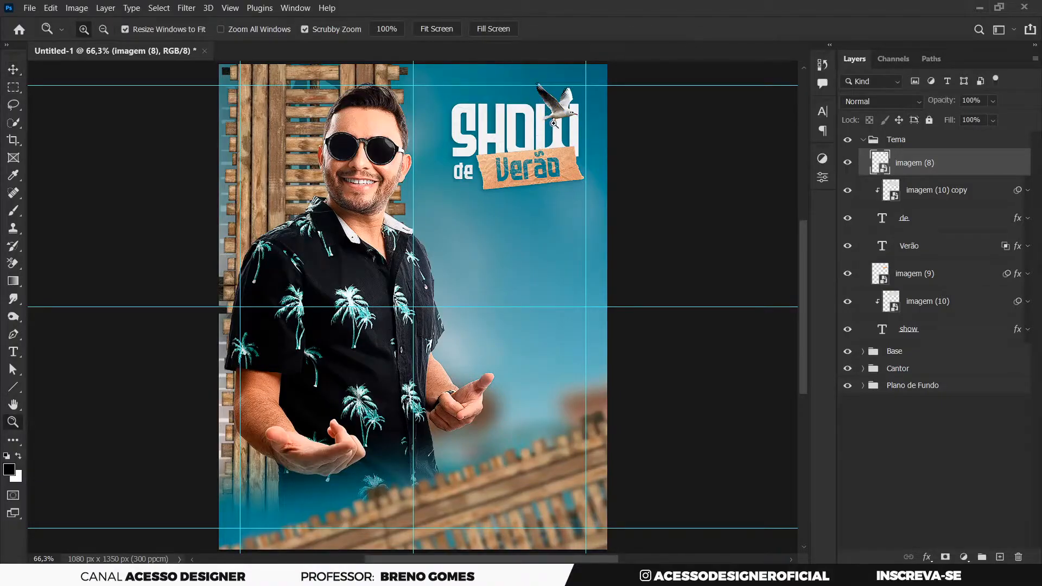
key(v)
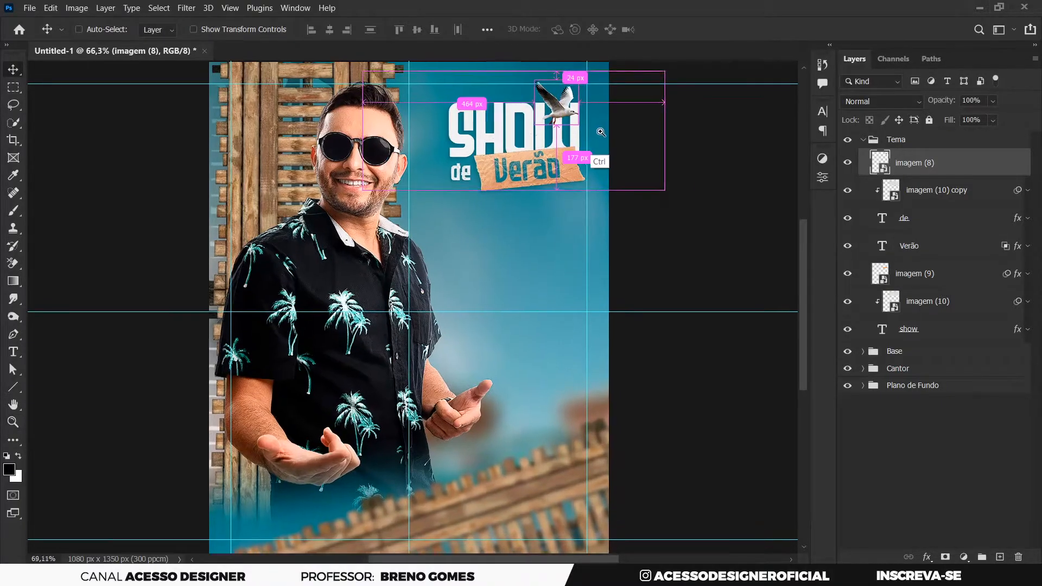
scroll(644, 128, up, 5)
drag(644, 129, 512, 247)
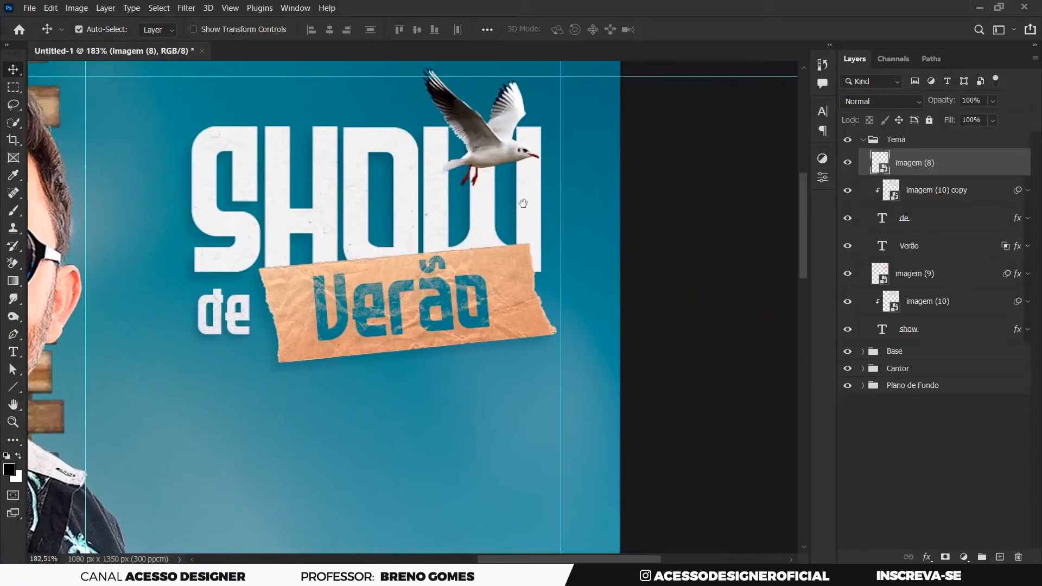
drag(930, 154, 930, 134)
click(864, 167)
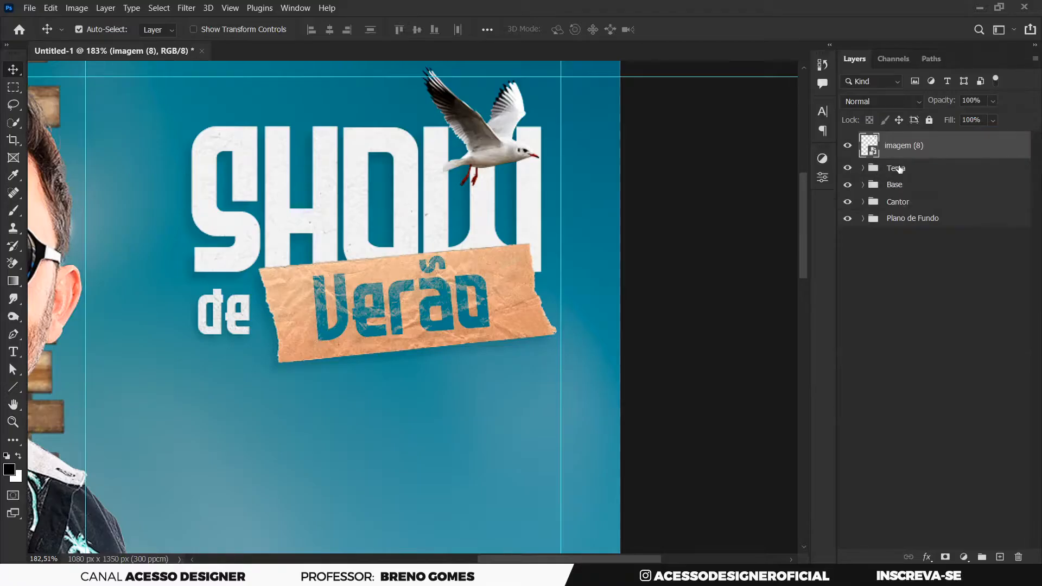
Step: Nudge the whole Tema group slightly to the left
click(871, 168)
key(Left)
key(Left)
key(Left)
key(Left)
key(Left)
key(Left)
key(Left)
key(Left)
key(Left)
key(Left)
key(Left)
key(Left)
key(Left)
key(Left)
key(Left)
key(Left)
key(Left)
key(Left)
key(Left)
key(Left)
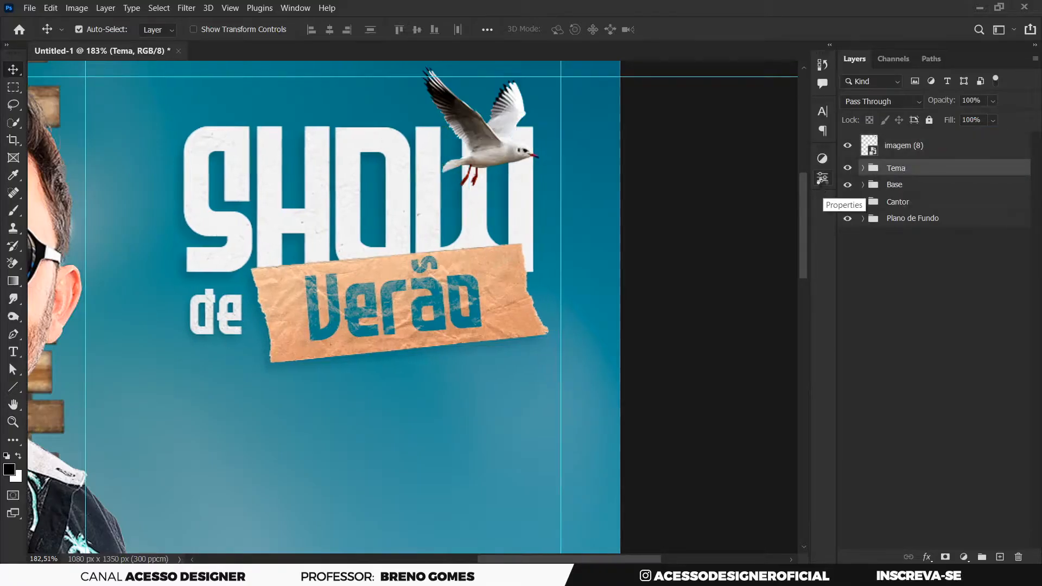
key(Left)
key(Left)
key(Left)
key(Left)
key(Left)
key(Left)
key(Left)
key(Left)
key(Left)
key(Left)
key(Left)
key(Left)
key(Left)
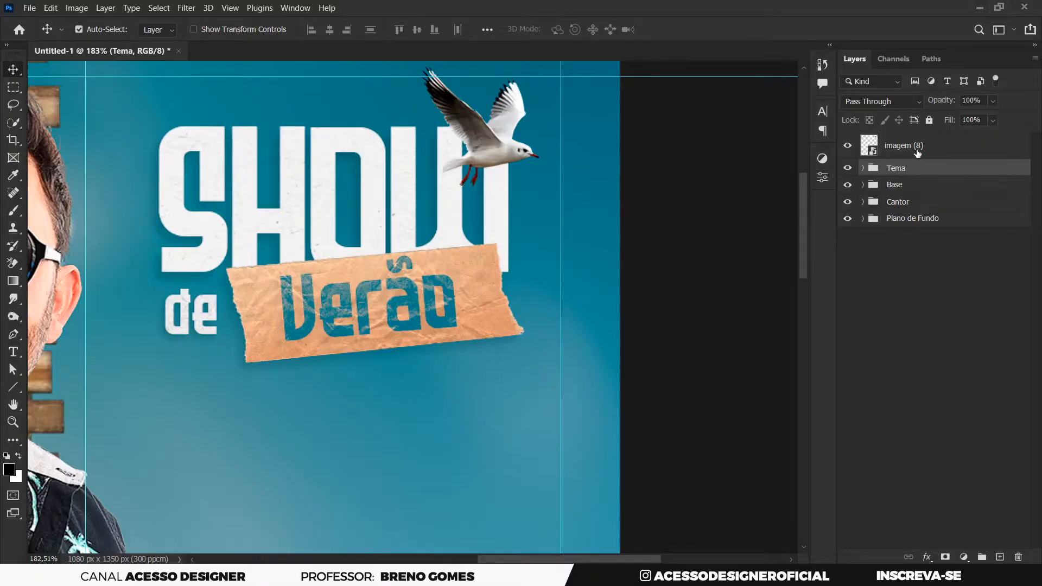
Step: Move the imagem (8) seagull about 15 px left, keeping it over the "W" of "SHOW"
click(917, 153)
drag(492, 150, 476, 150)
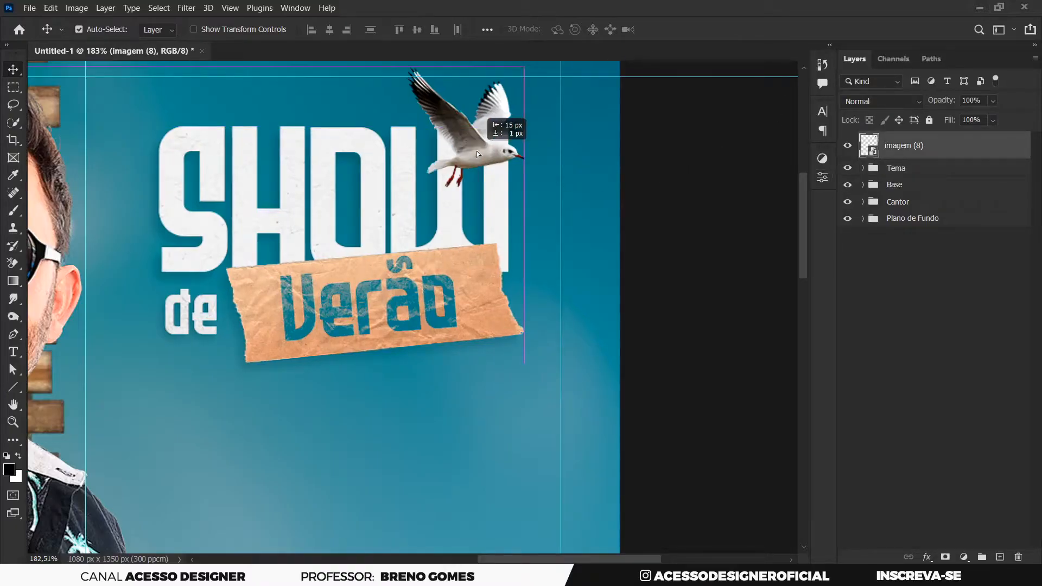
Step: Scale the seagull image to 6.86% and position it over the W of the SHOW title
scroll(474, 214, up, 3)
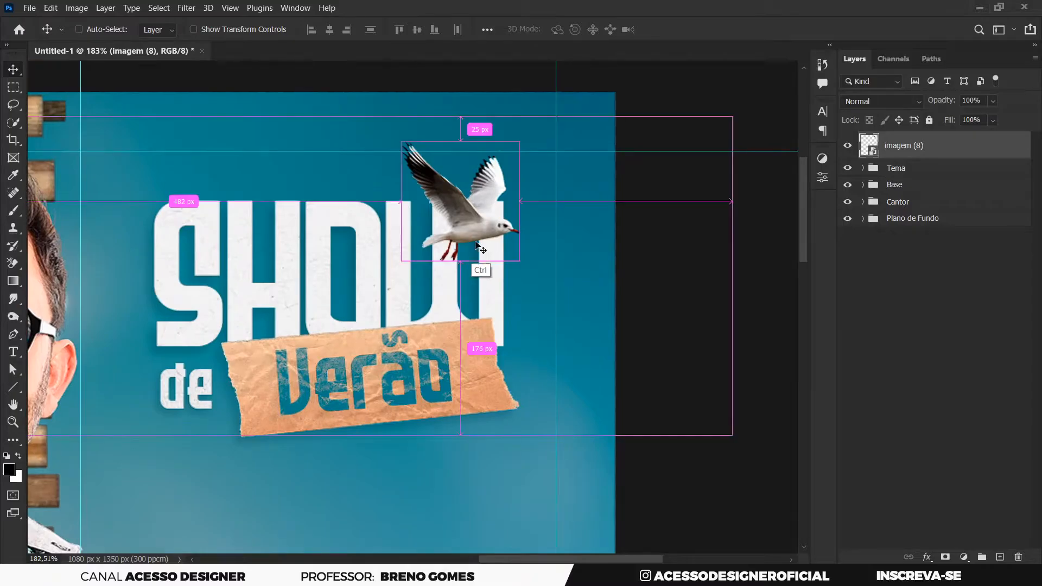
key(ctrl+t)
drag(517, 140, 515, 145)
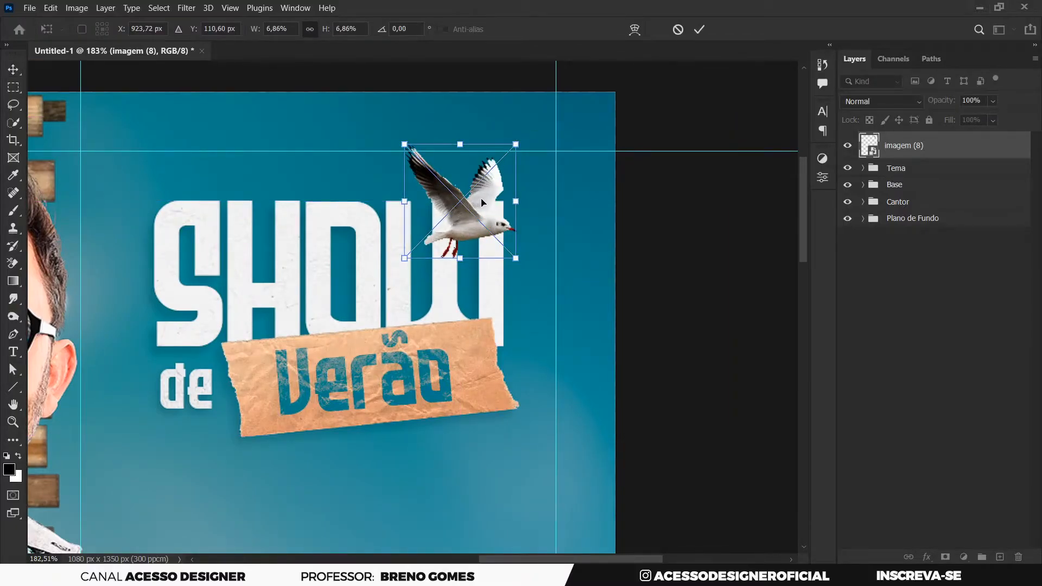
drag(506, 182, 517, 180)
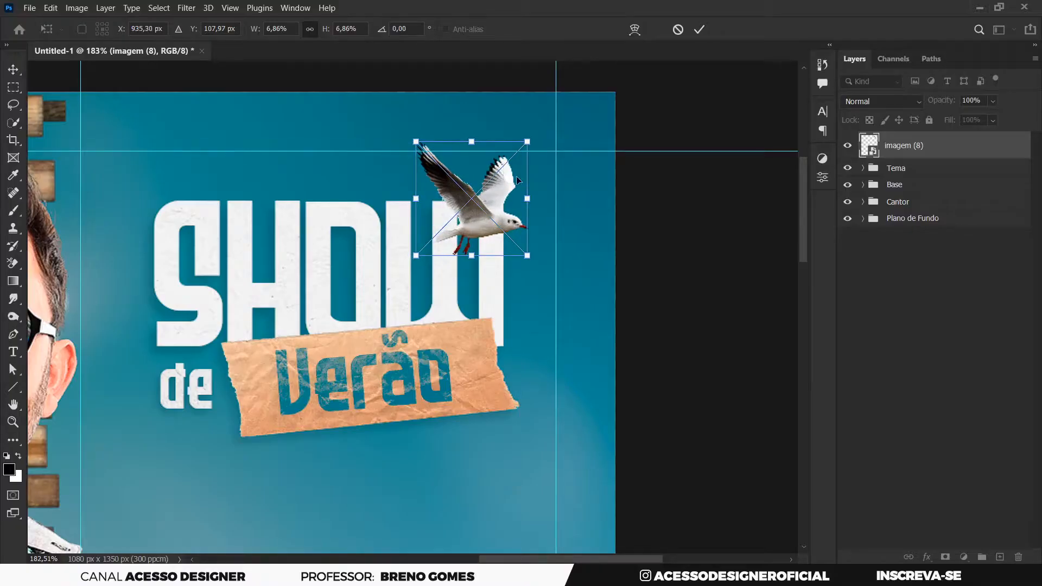
click(699, 29)
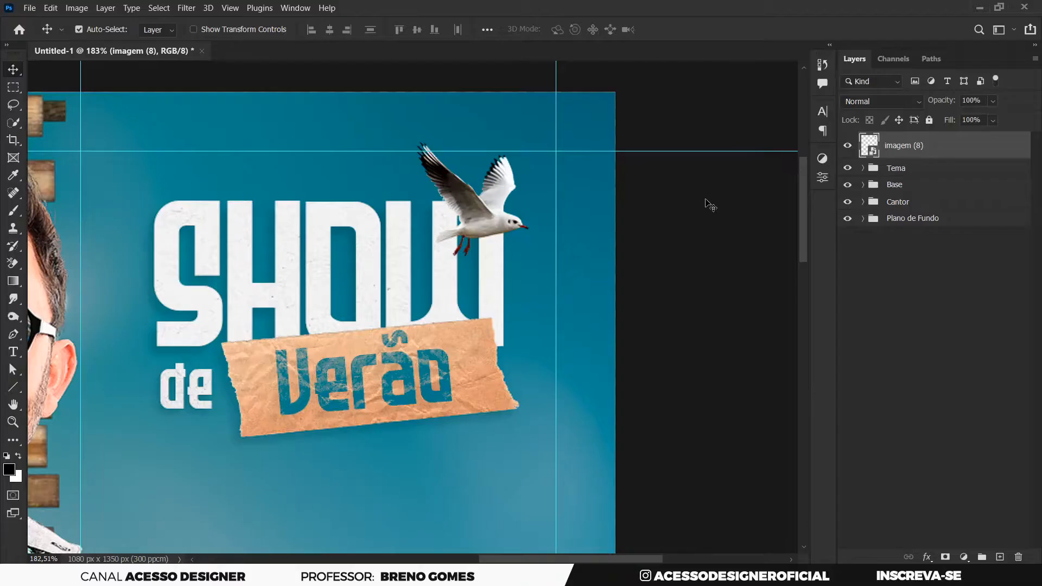
Step: Darken the seagull's shadows with a Curves adjustment, mapping input 73 to output 56
key(ctrl+m)
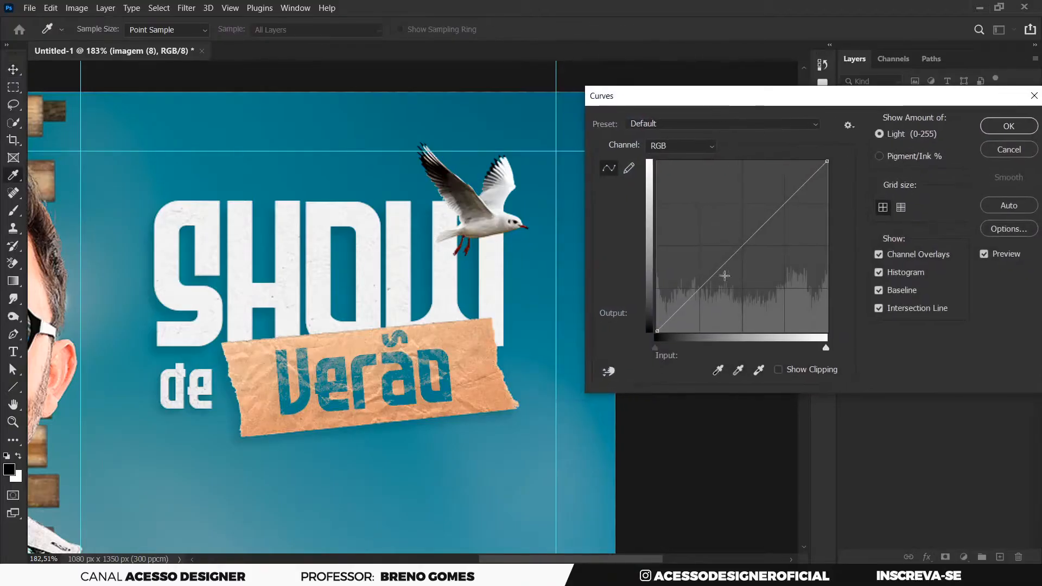
drag(704, 284, 706, 294)
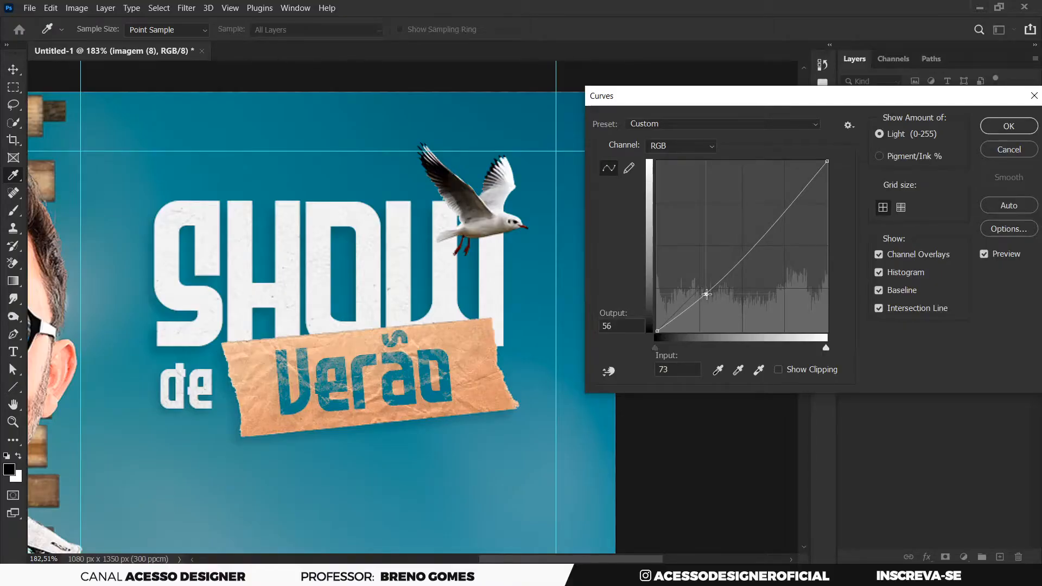
click(990, 127)
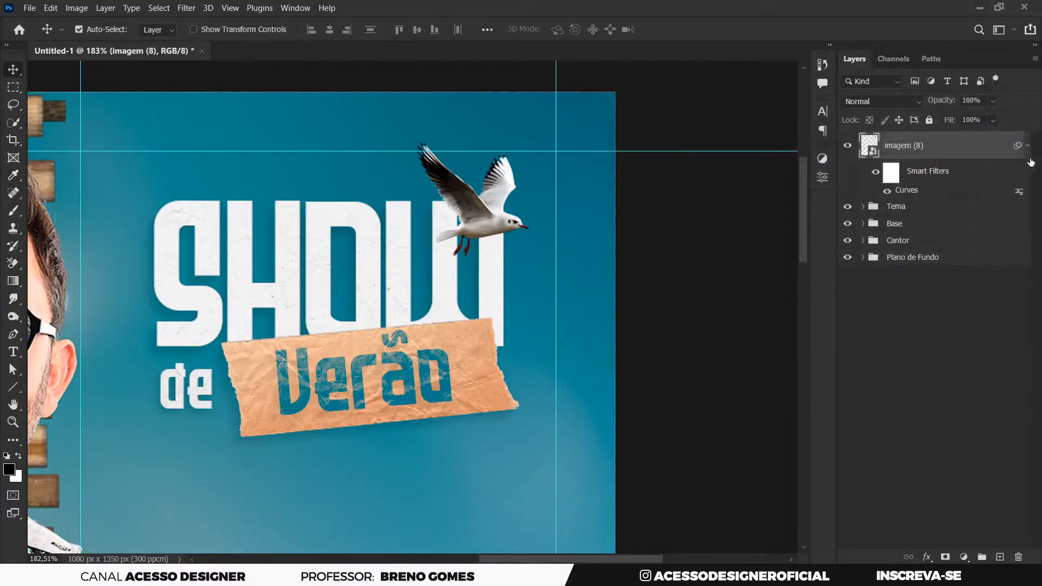
Step: Add a Multiply drop shadow to the seagull with 23% opacity, 14 px distance, 17% spread and 13 px size
double_click(984, 156)
drag(542, 93, 650, 80)
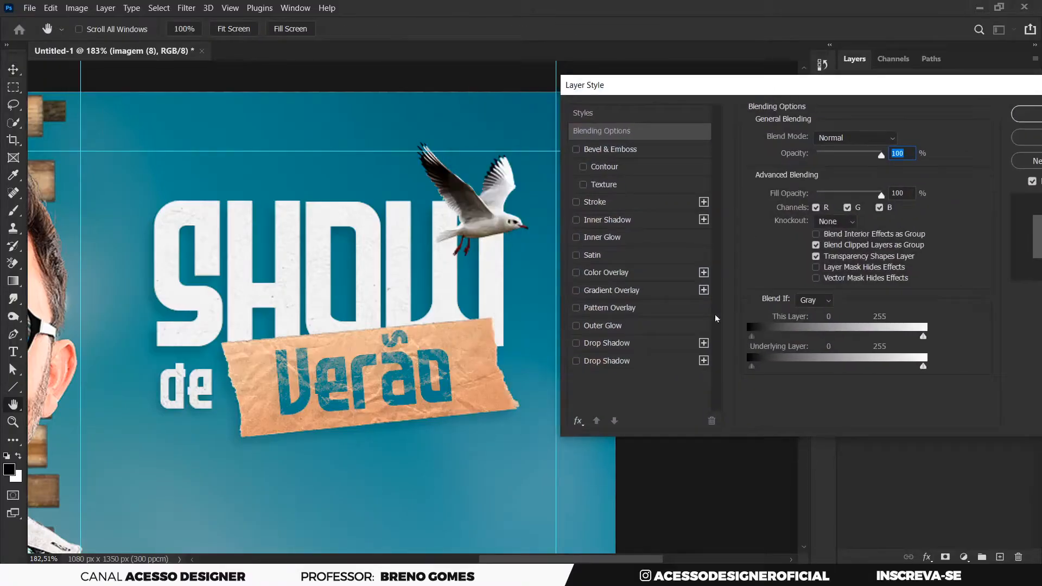
click(654, 363)
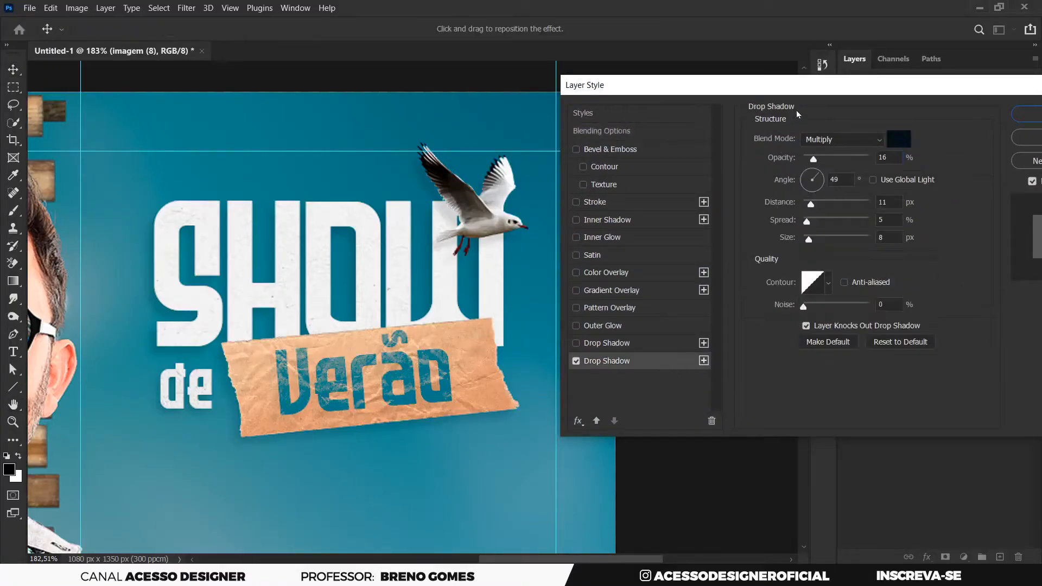
click(839, 160)
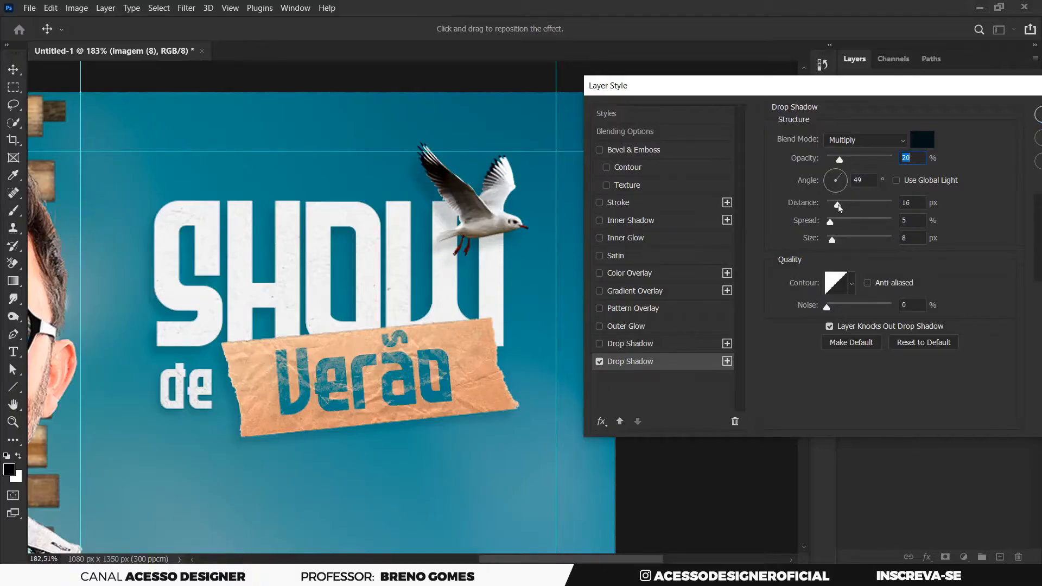
click(839, 205)
drag(851, 159, 848, 159)
drag(835, 222, 837, 243)
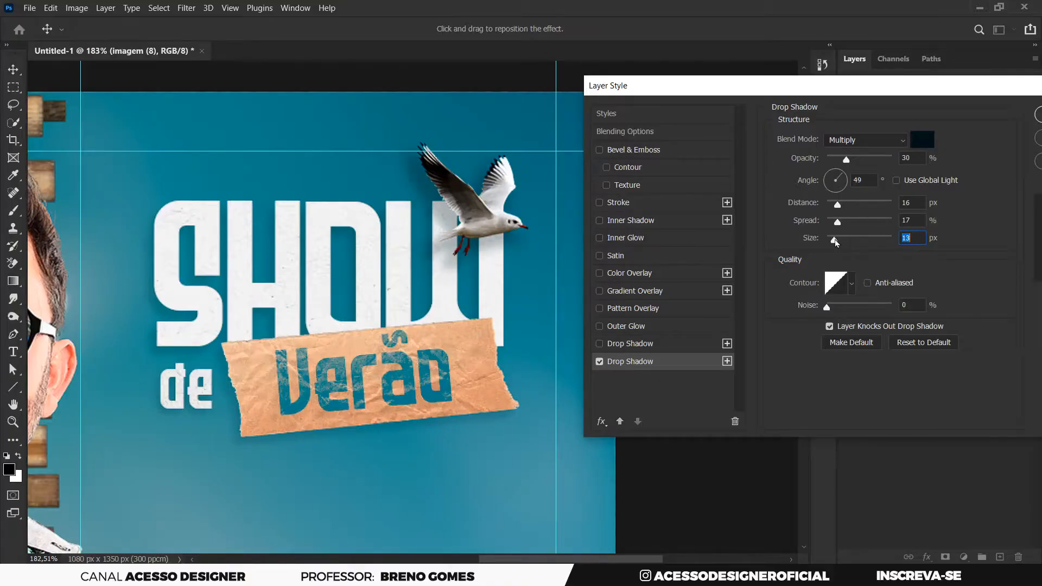
drag(844, 168, 842, 161)
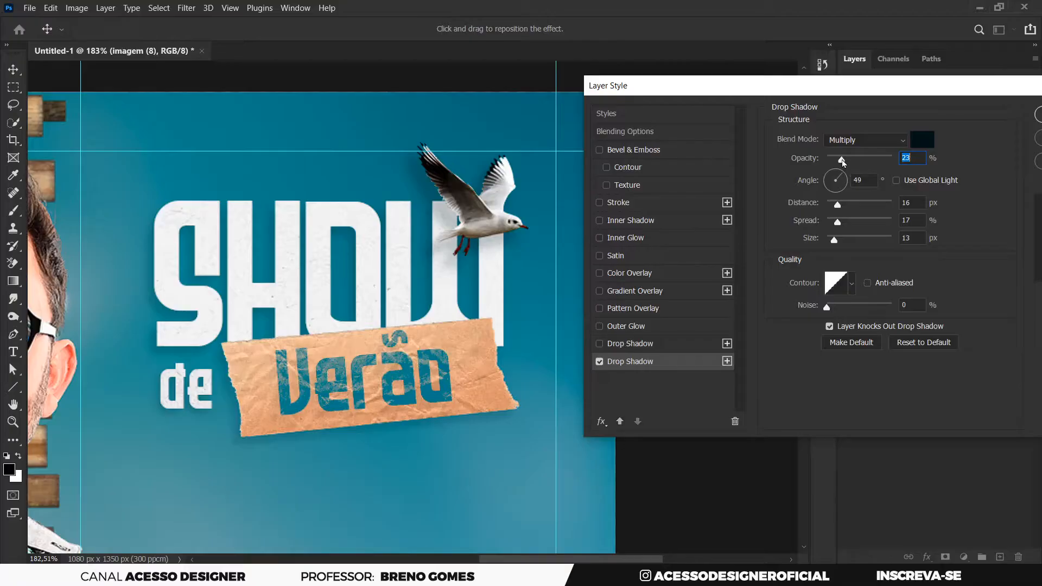
drag(838, 204, 836, 205)
drag(955, 86, 883, 103)
click(993, 131)
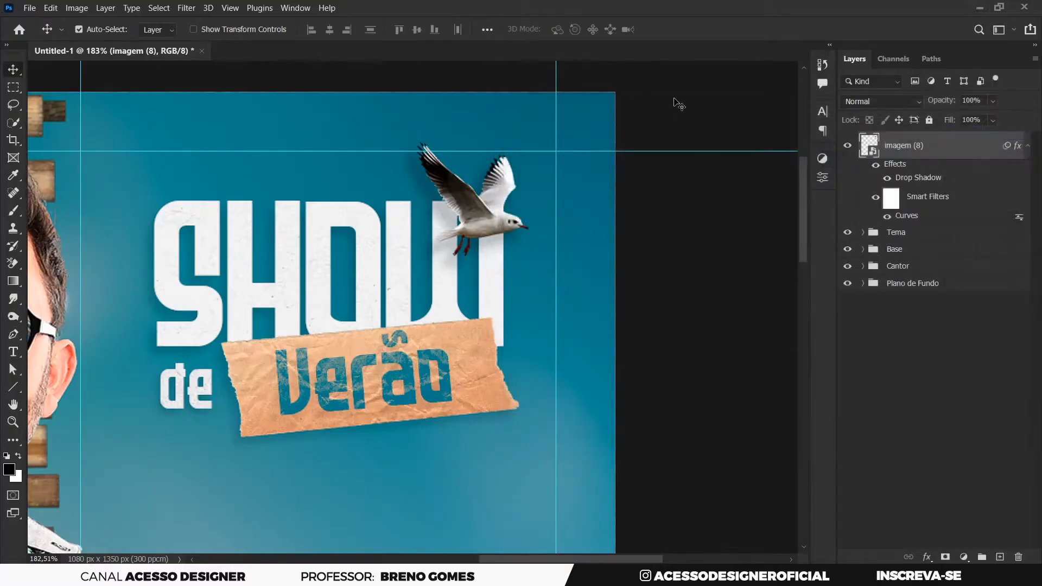
click(1028, 147)
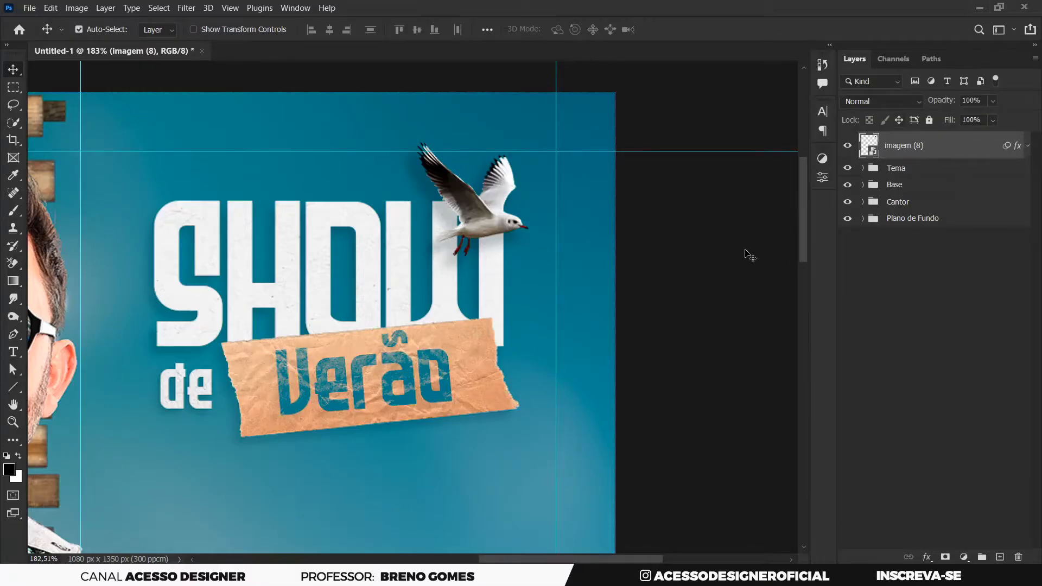
Step: Duplicate the seagull, shrink the copy and place it just below and to the right of the original
drag(597, 256, 540, 275)
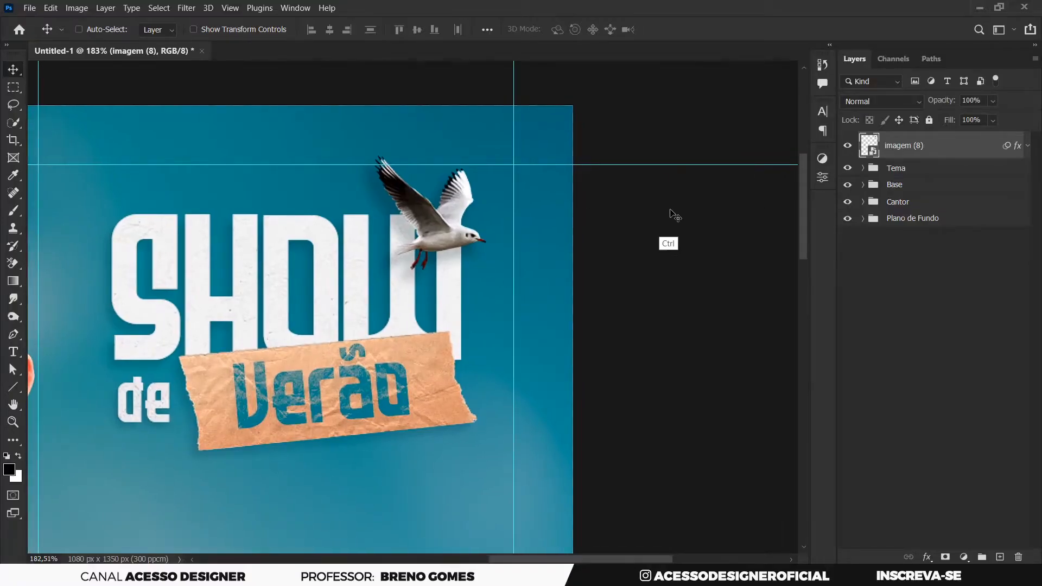
key(ctrl+j)
key(ctrl+t)
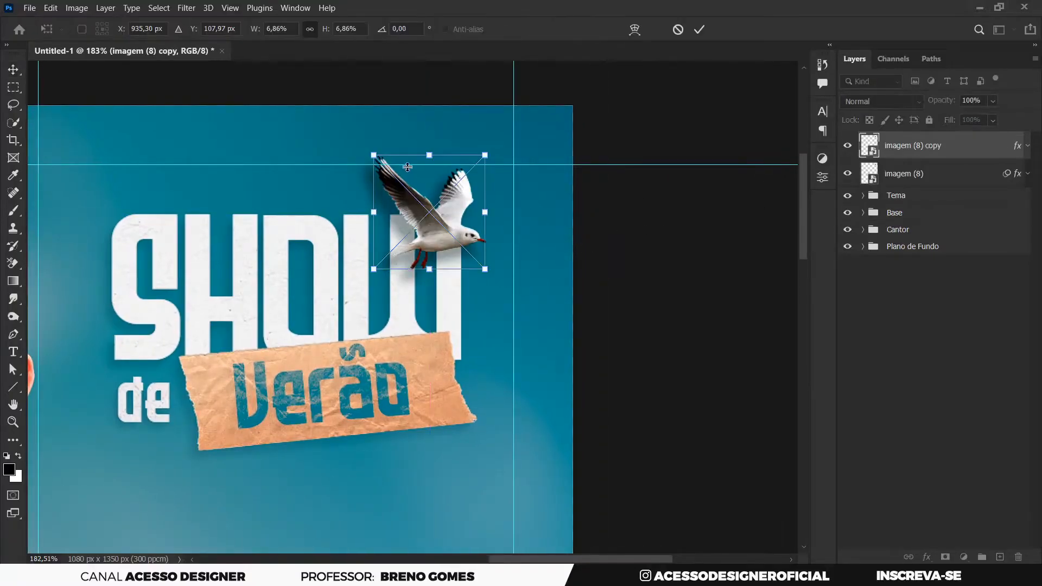
drag(374, 155, 410, 184)
drag(459, 240, 480, 256)
key(Return)
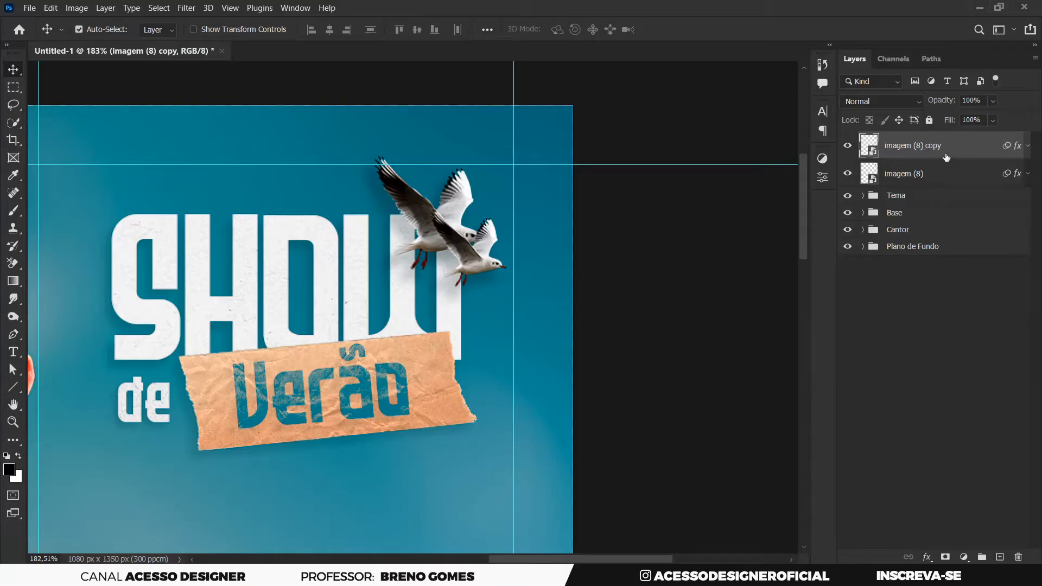
Step: Stack the seagull copy beneath the original, reduce it slightly and move it down beside the lower part of the W
drag(953, 154, 953, 176)
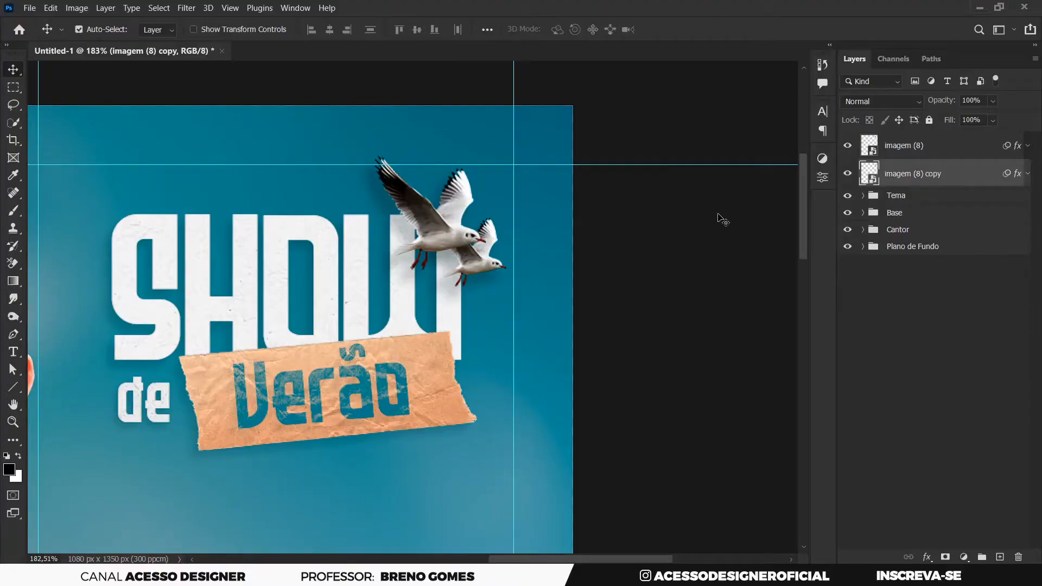
key(ctrl+t)
drag(485, 249, 477, 278)
Step: Make a second seagull copy, scale it to 2.28% and place it to the right of the large seagull
drag(428, 241, 531, 219)
click(700, 30)
key(ctrl+t)
drag(543, 170, 514, 225)
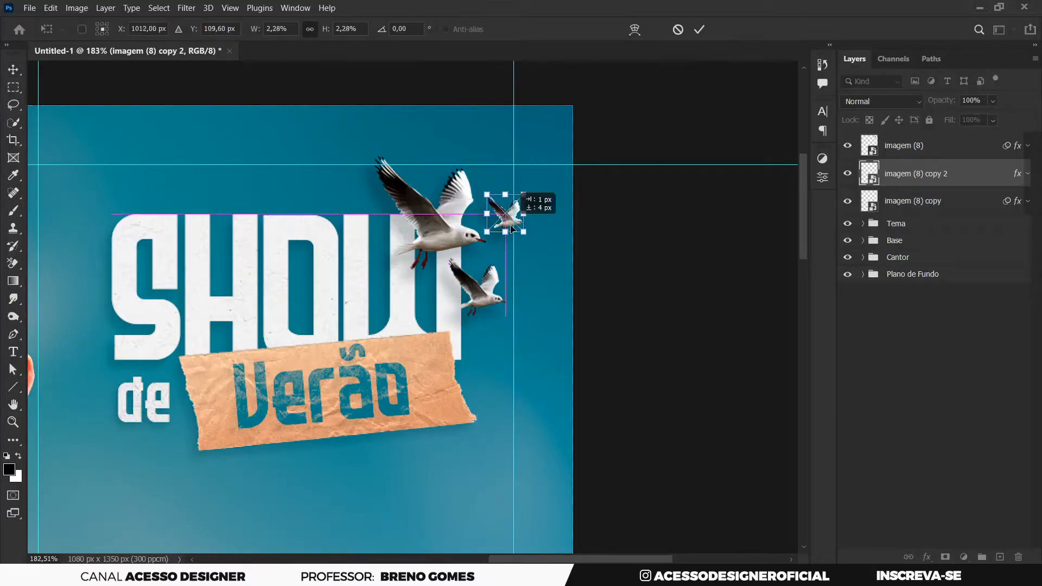
click(698, 32)
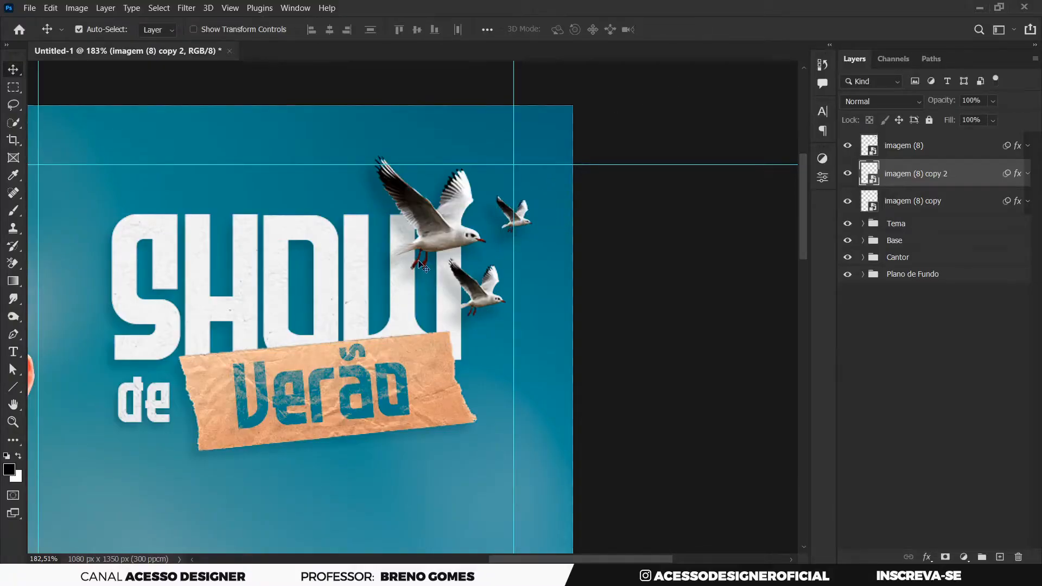
Step: Raise the large seagull's drop shadow opacity to 36%
click(447, 233)
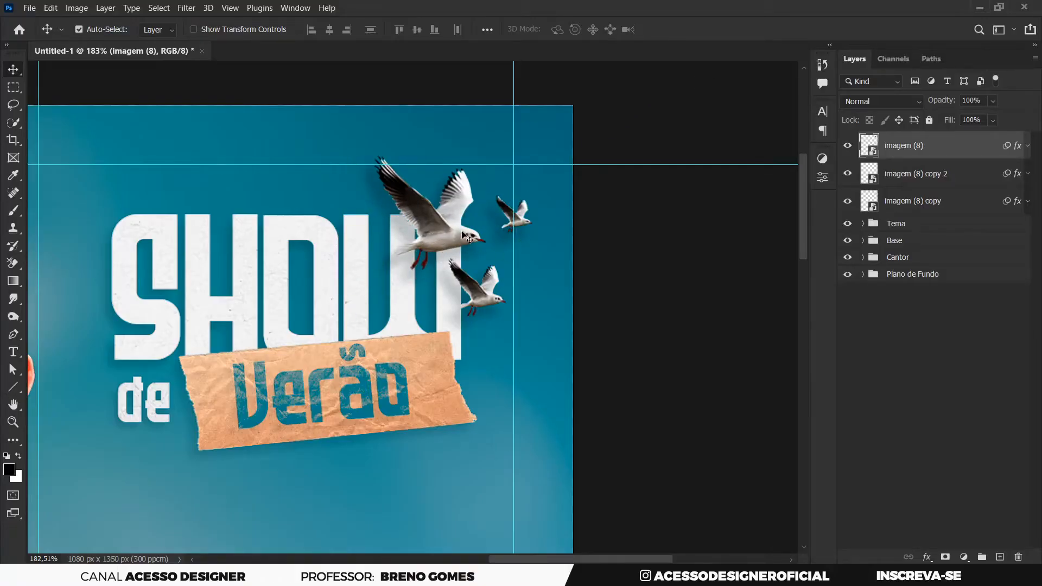
double_click(1021, 147)
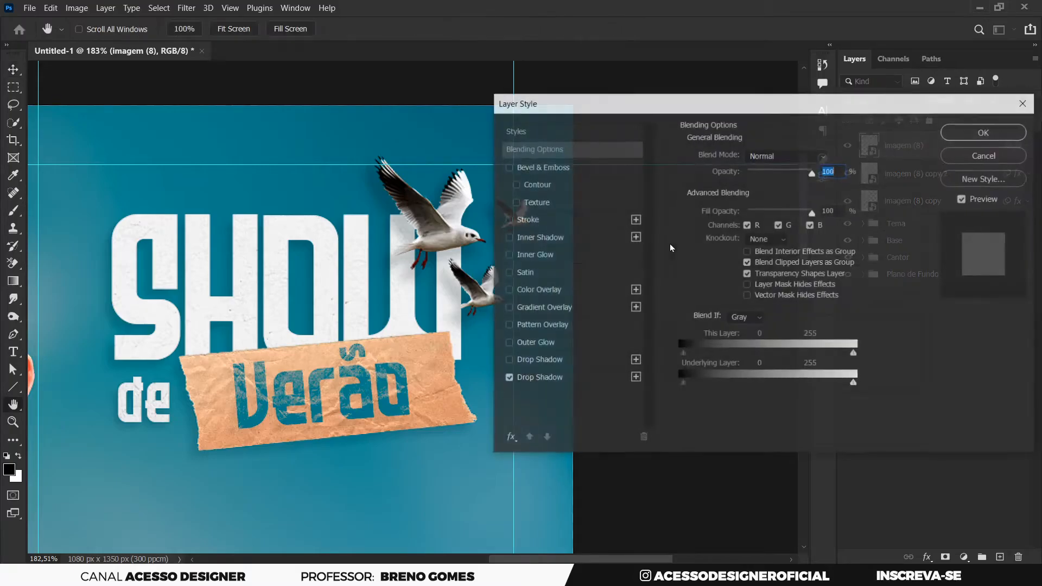
drag(702, 108, 732, 110)
click(623, 376)
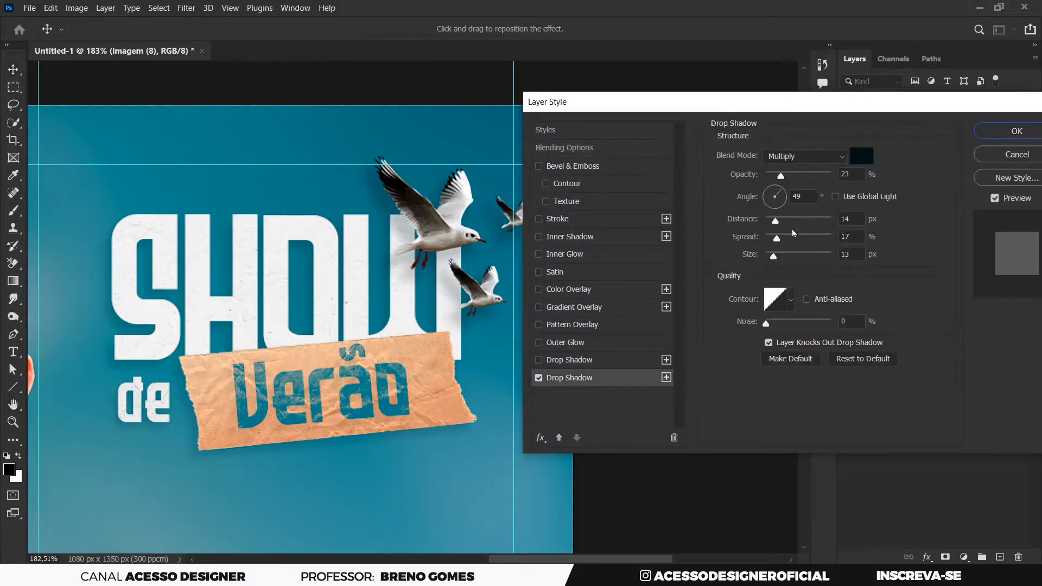
drag(784, 175, 794, 175)
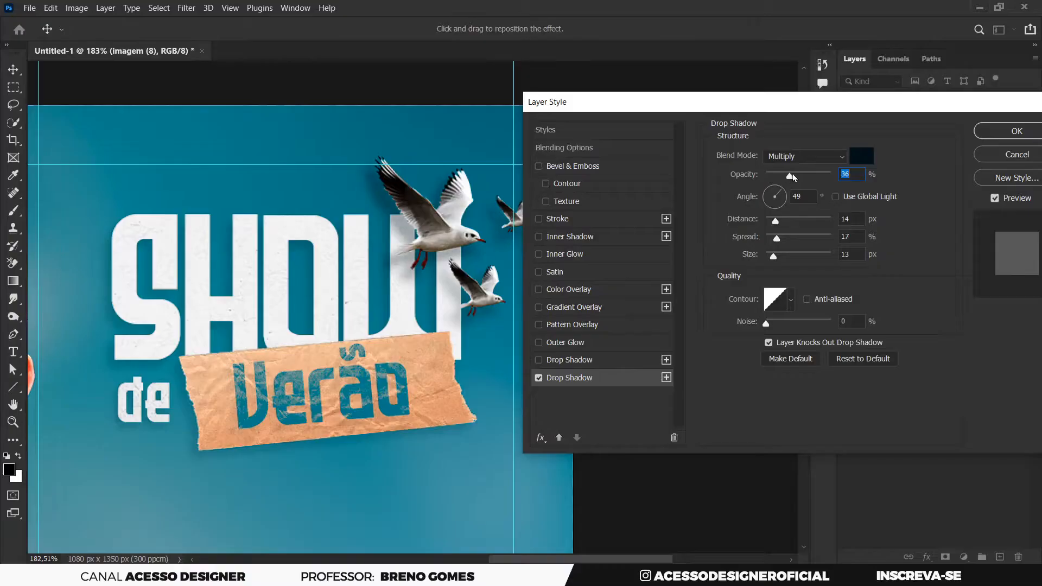
drag(895, 102, 869, 104)
click(991, 133)
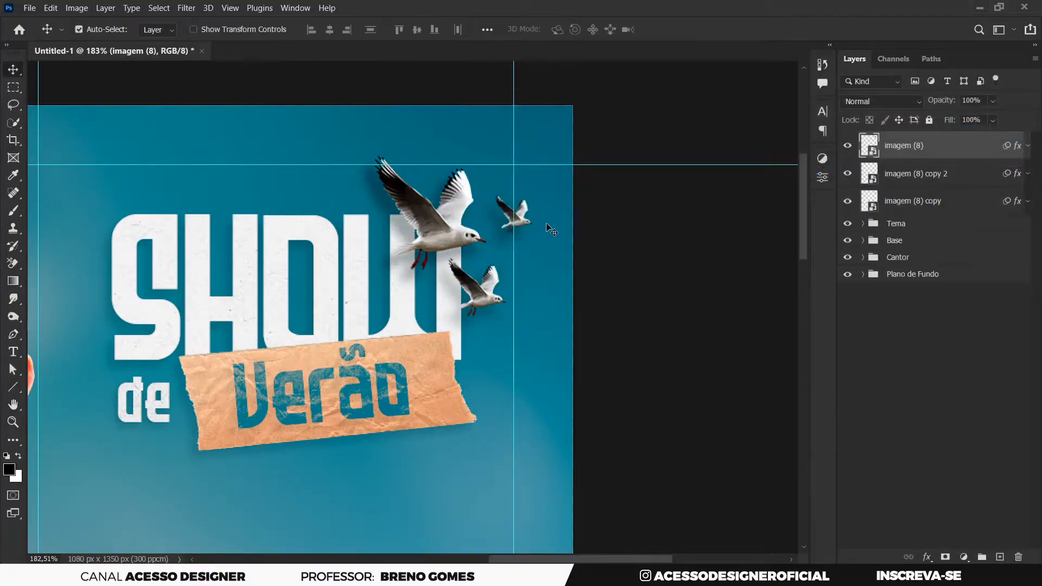
Step: Reduce the smallest seagull's drop shadow distance to 11 px
click(529, 225)
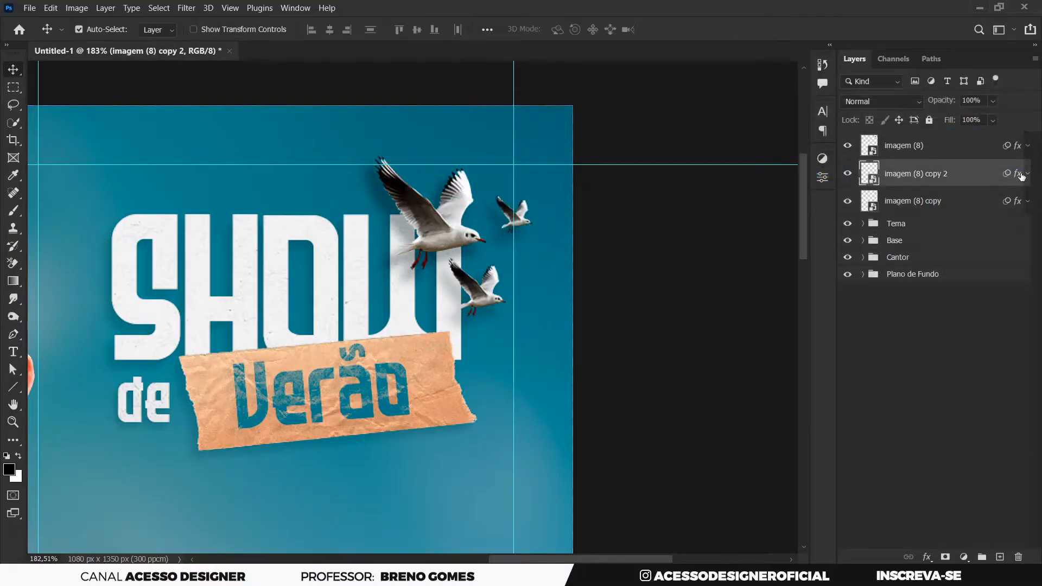
double_click(1022, 174)
drag(714, 107, 800, 109)
click(635, 377)
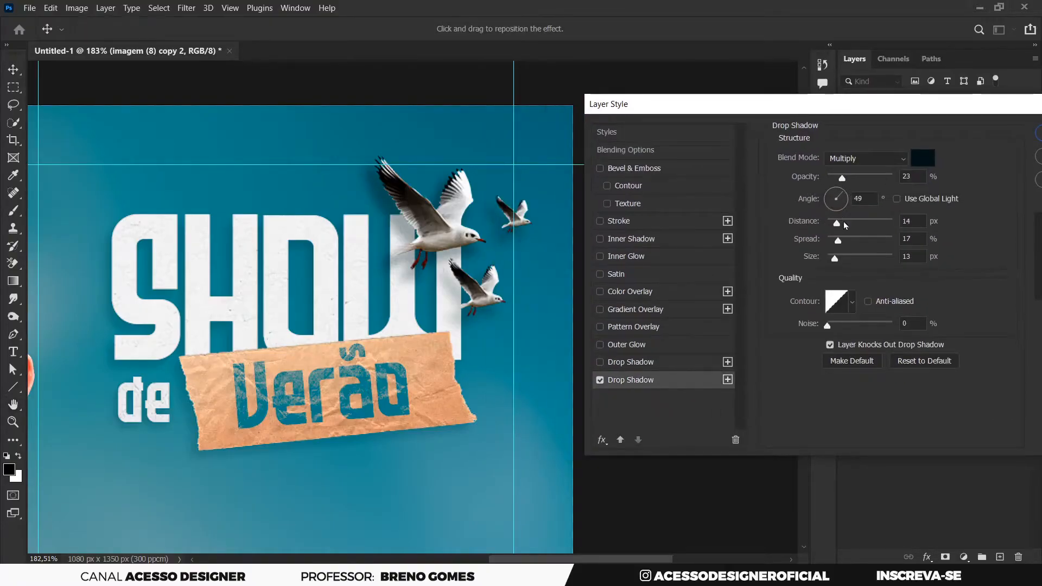
drag(839, 224, 835, 225)
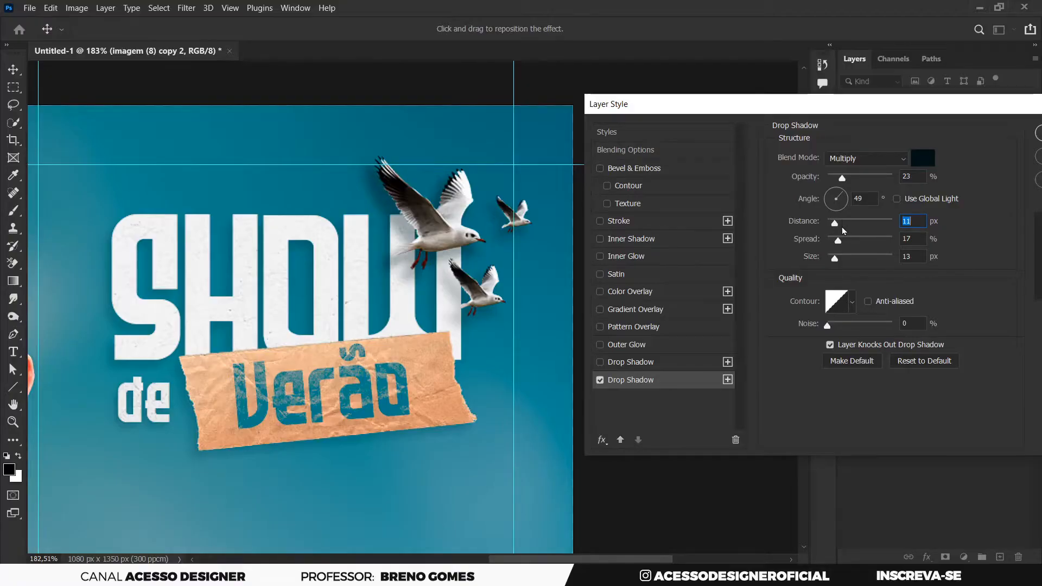
drag(841, 180, 842, 179)
scroll(839, 178, down, 7)
drag(899, 106, 863, 112)
click(1016, 140)
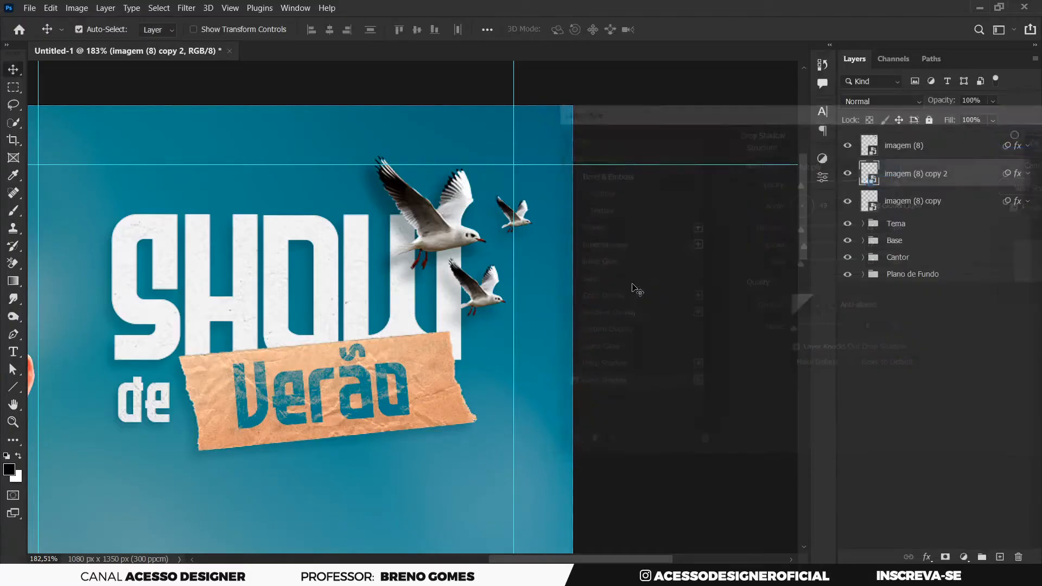
Step: Lower the drop shadow opacity of the medium seagull beside the W to 20%
click(488, 301)
double_click(1018, 203)
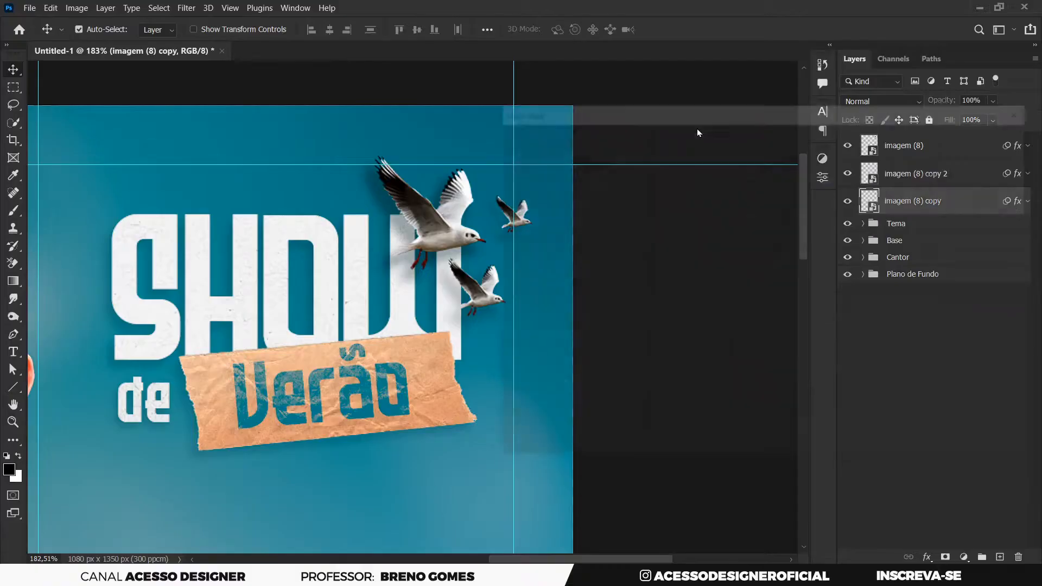
click(590, 390)
drag(708, 113, 757, 111)
drag(798, 181, 795, 182)
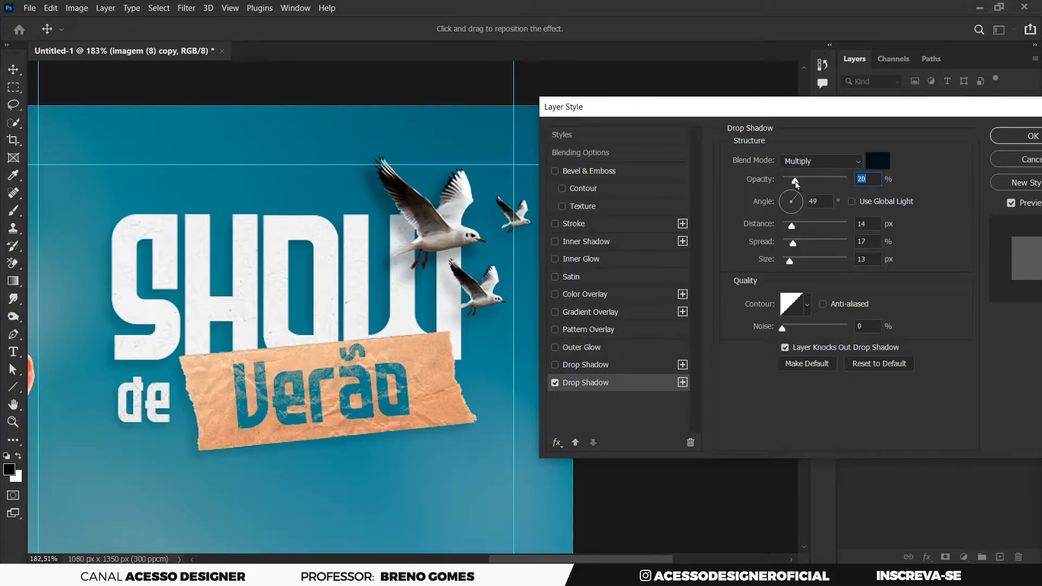
click(791, 226)
drag(859, 113, 823, 117)
click(989, 144)
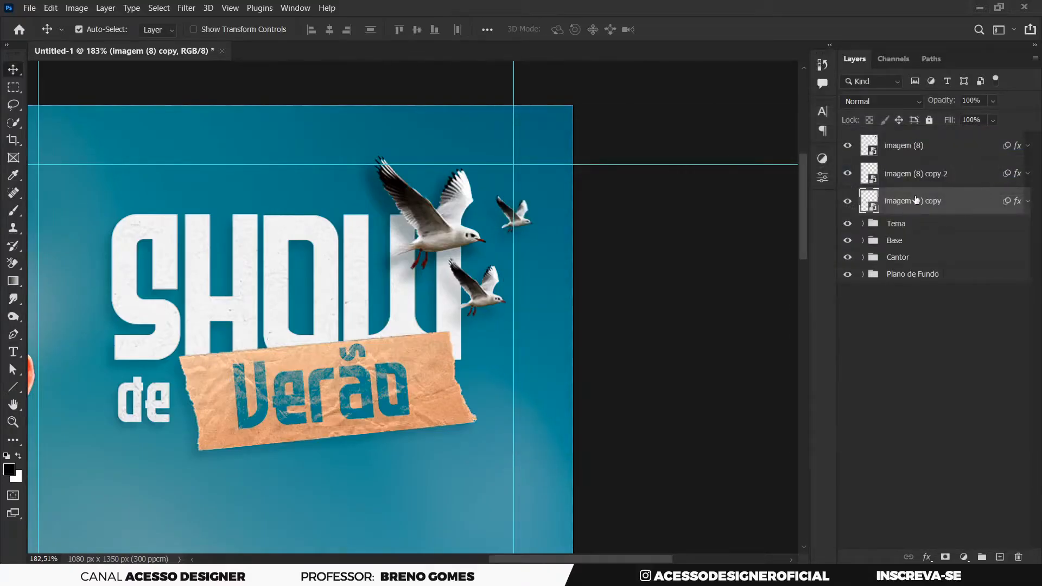
Step: Group the three seagull layers and name the group "elementos"
click(937, 147)
shift+click(930, 202)
key(ctrl+g)
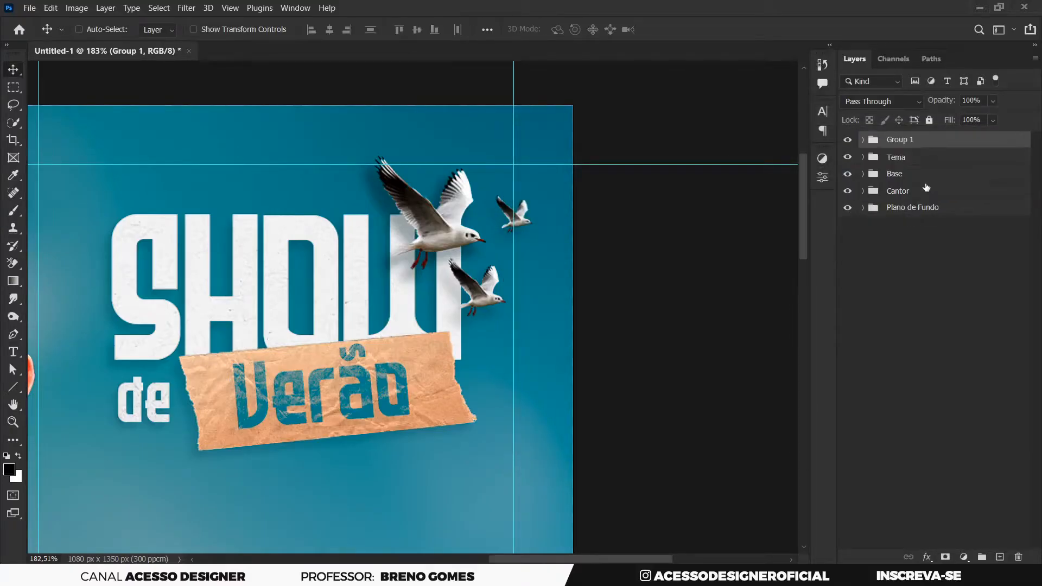
double_click(904, 139)
text(Elementos)
key(Return)
key(z)
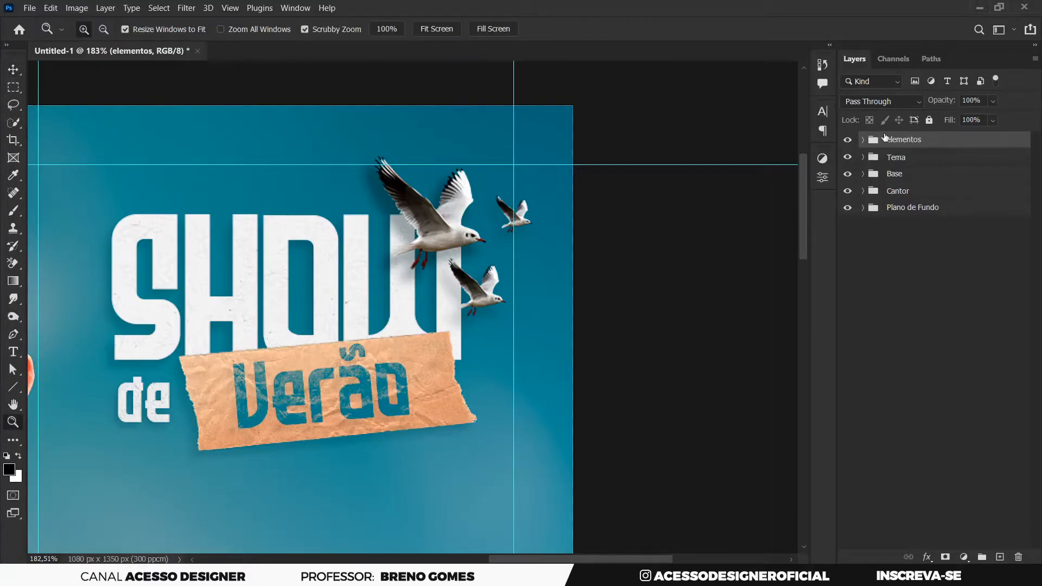
right_click(446, 330)
click(462, 337)
key(v)
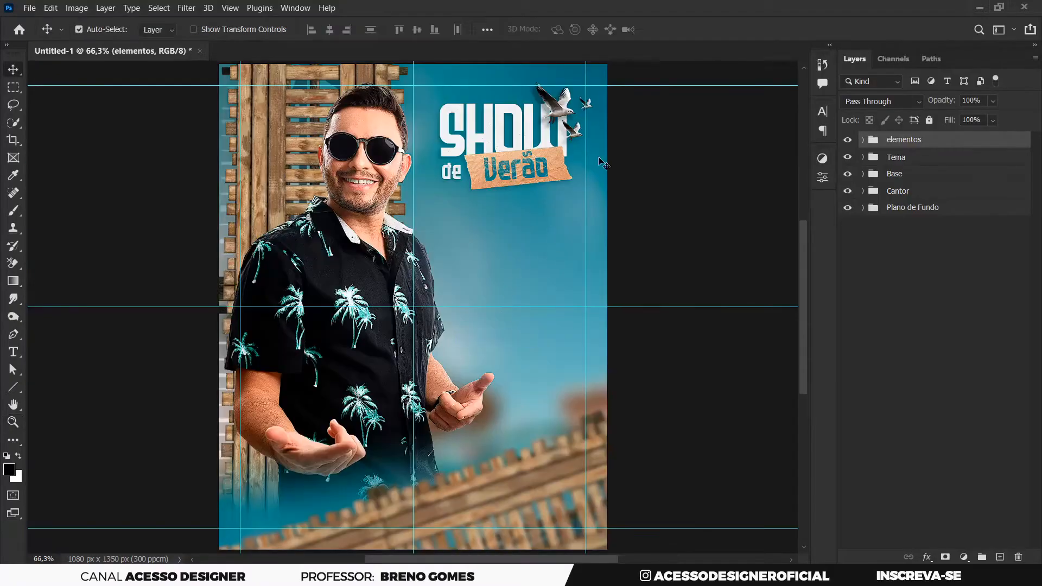
Step: Nudge the Tema title group slightly down and a touch to the right
click(924, 160)
key(Down)
key(Down)
key(Down)
key(Down)
key(Down)
key(Down)
key(Down)
key(Down)
key(Down)
key(Down)
key(Down)
key(Down)
key(Down)
key(Down)
key(Down)
key(Down)
key(Down)
key(Down)
key(Right)
key(Right)
key(Right)
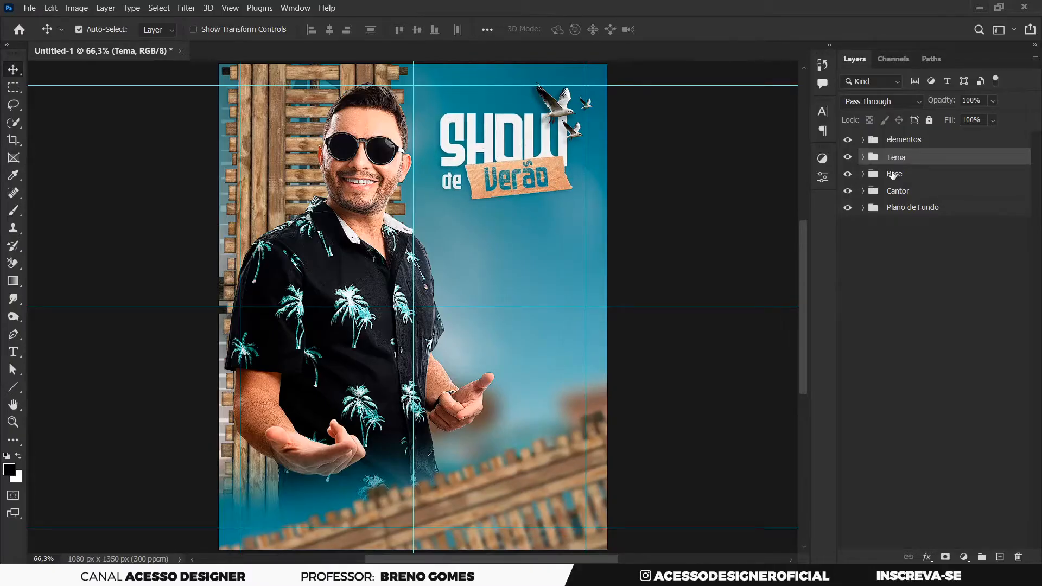
Step: Shift the elementos seagull group slightly left and lower the large seagull's drop shadow opacity to 17%
click(934, 141)
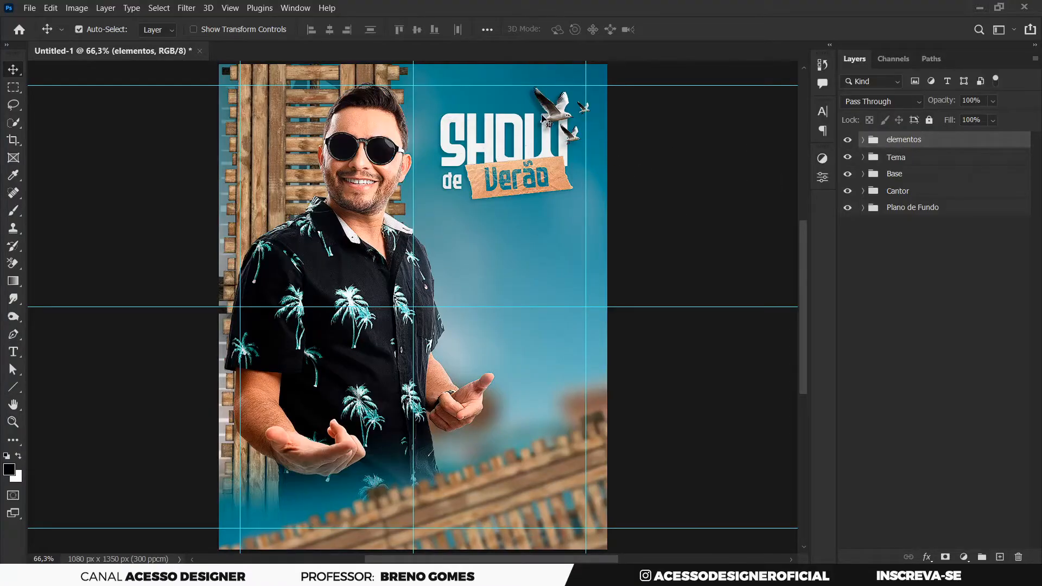
key(ctrl)
drag(544, 106, 644, 102)
drag(601, 135, 555, 192)
click(566, 189)
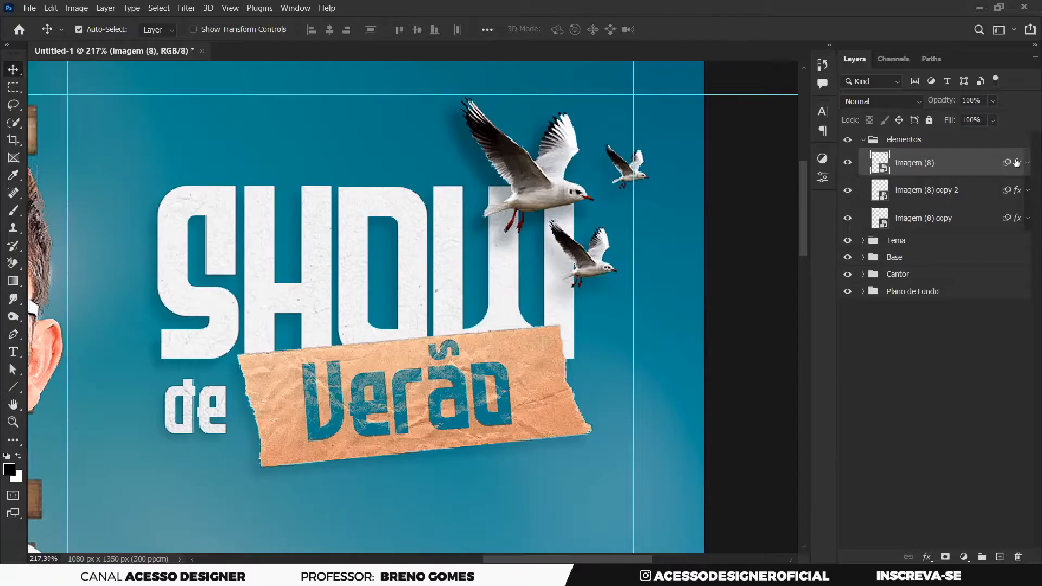
click(588, 384)
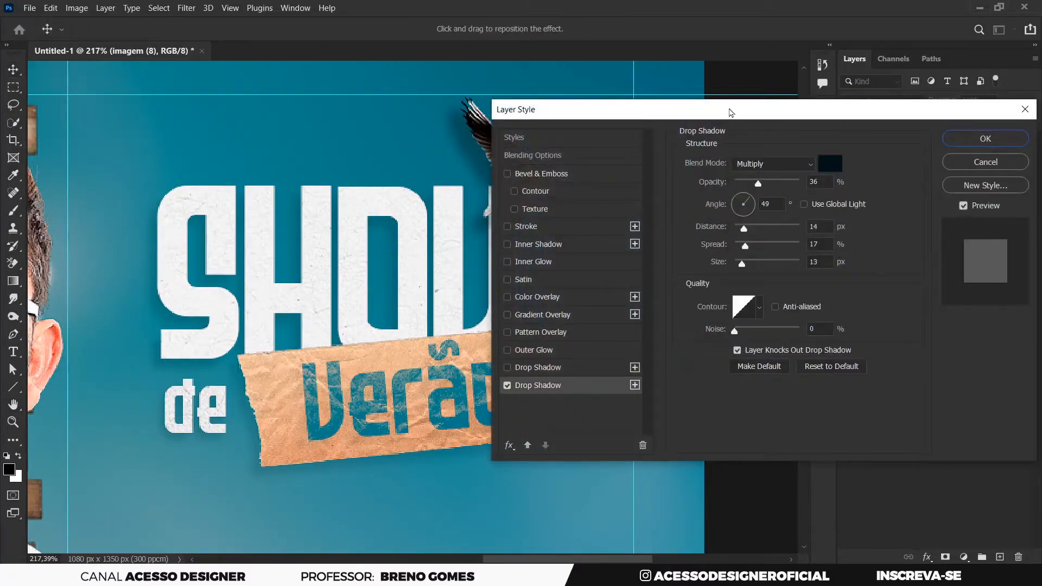
drag(730, 112, 808, 109)
drag(838, 185, 824, 184)
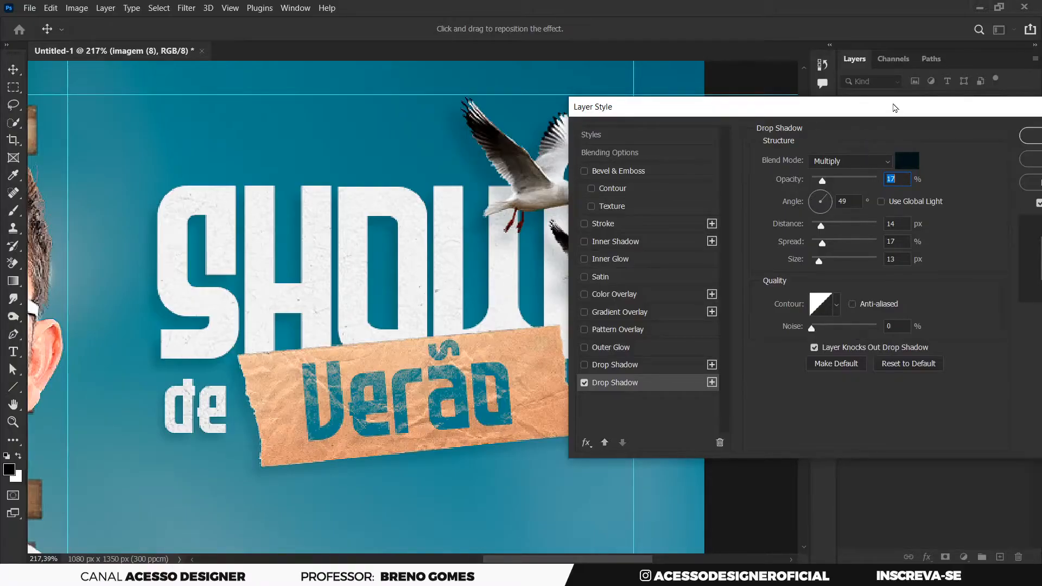
drag(895, 107, 865, 107)
click(1015, 135)
key(z)
right_click(485, 209)
click(521, 220)
key(v)
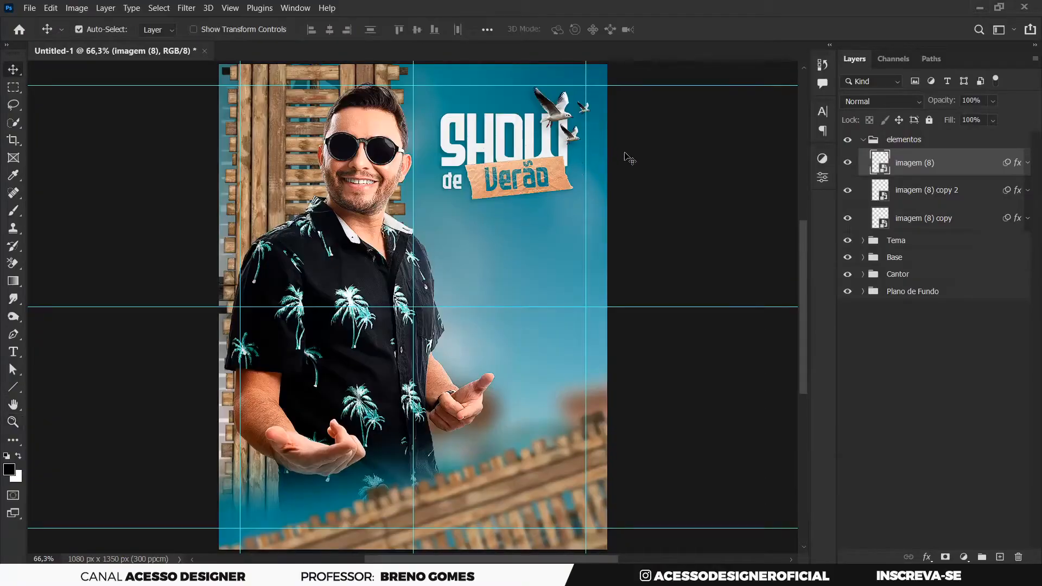
Step: Move the elementos group inside the Tema group, above its other layers, and collapse Tema
click(866, 141)
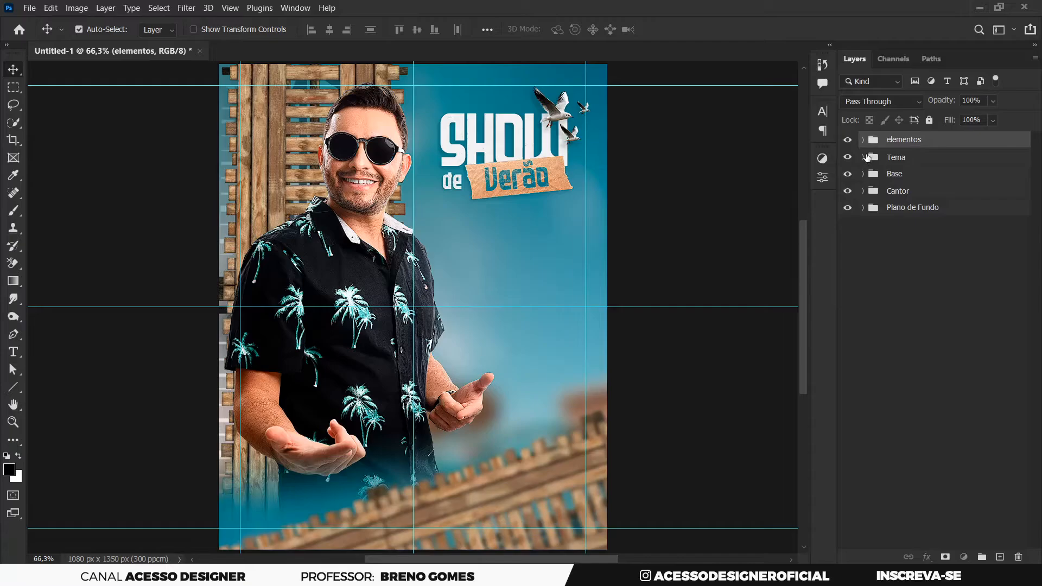
click(863, 157)
drag(928, 143, 926, 167)
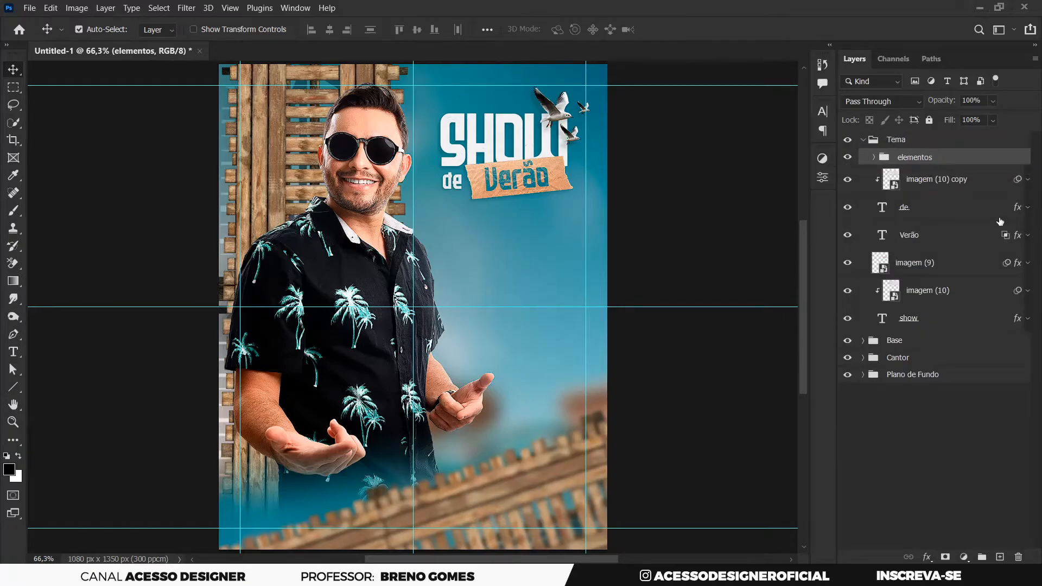
click(863, 140)
Step: Nudge the whole Tema group about 9 px to the left
key(ctrl+t)
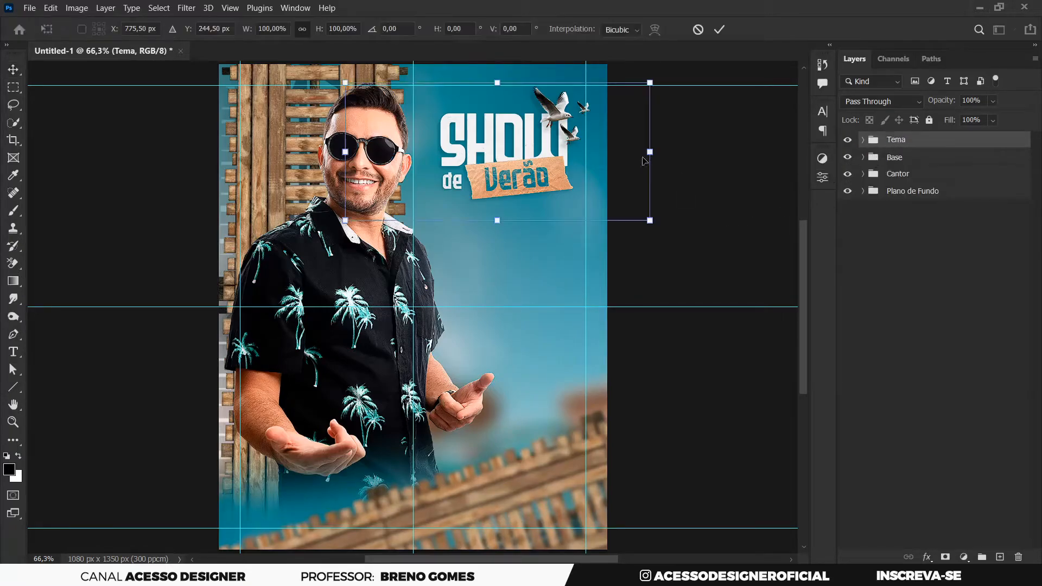
key(Return)
key(Left)
key(Left)
key(Left)
key(Left)
key(Left)
key(Left)
key(Left)
key(Left)
key(Left)
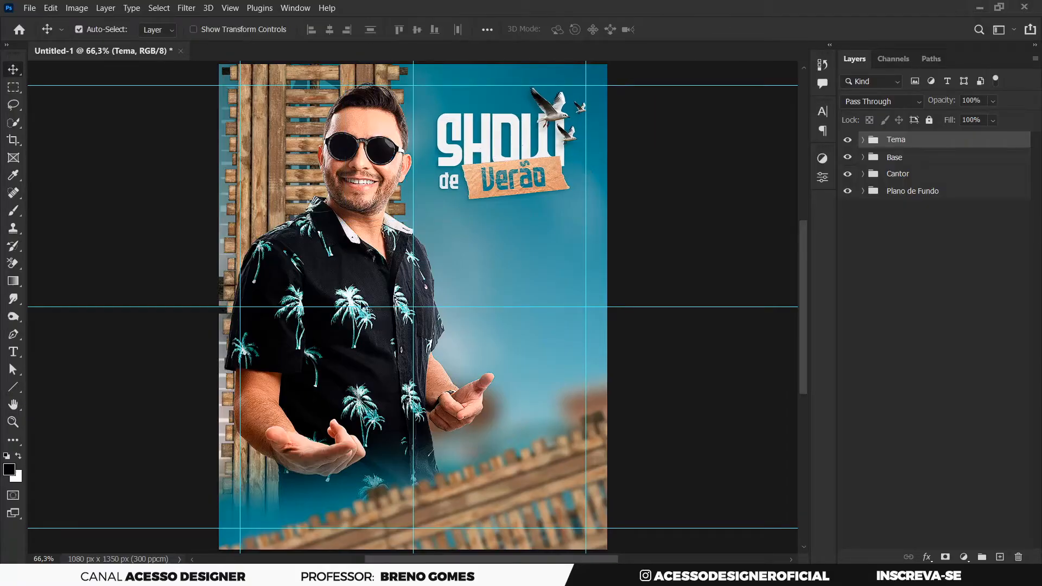
click(660, 220)
Step: Duplicate the "de" text layer and place the copy above the Tema group
click(458, 190)
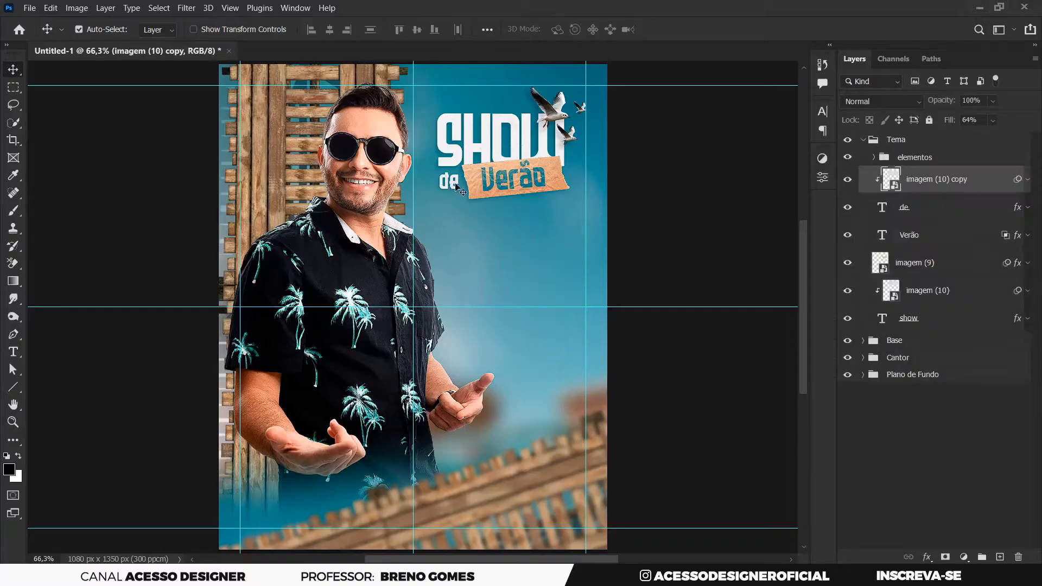
click(928, 214)
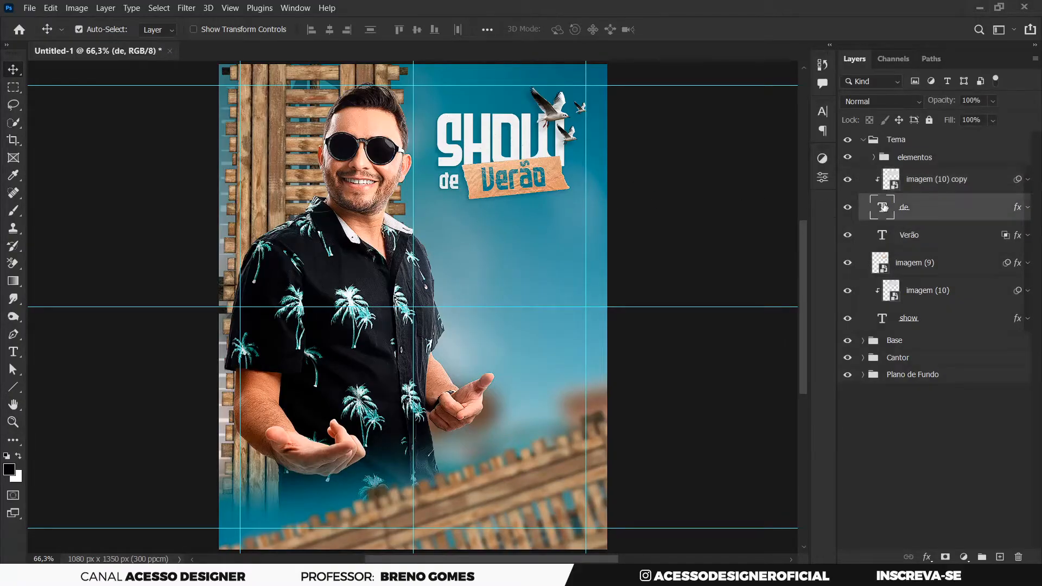
key(ctrl+j)
drag(920, 210, 922, 131)
drag(929, 201, 927, 135)
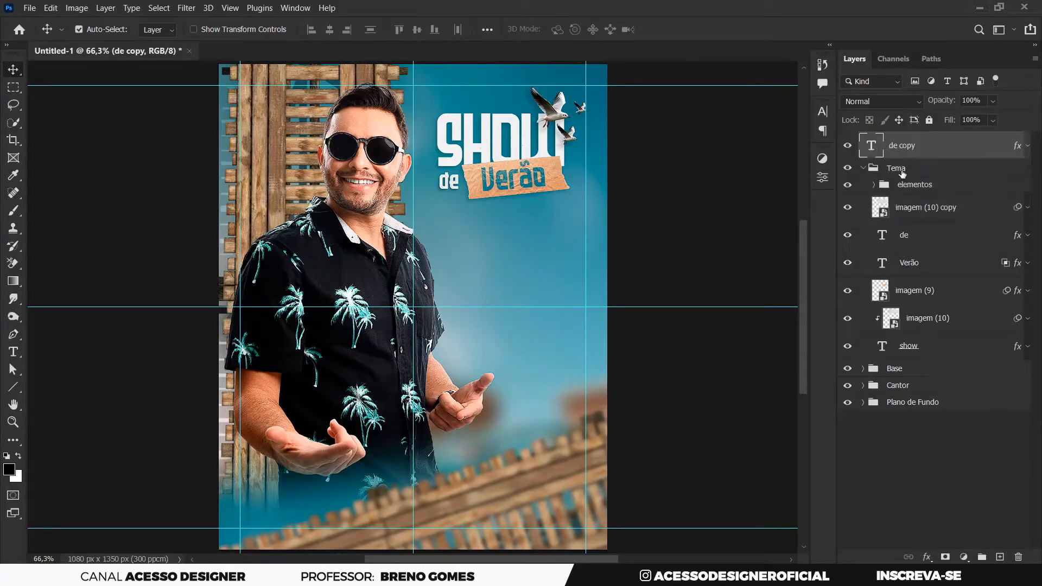
click(865, 168)
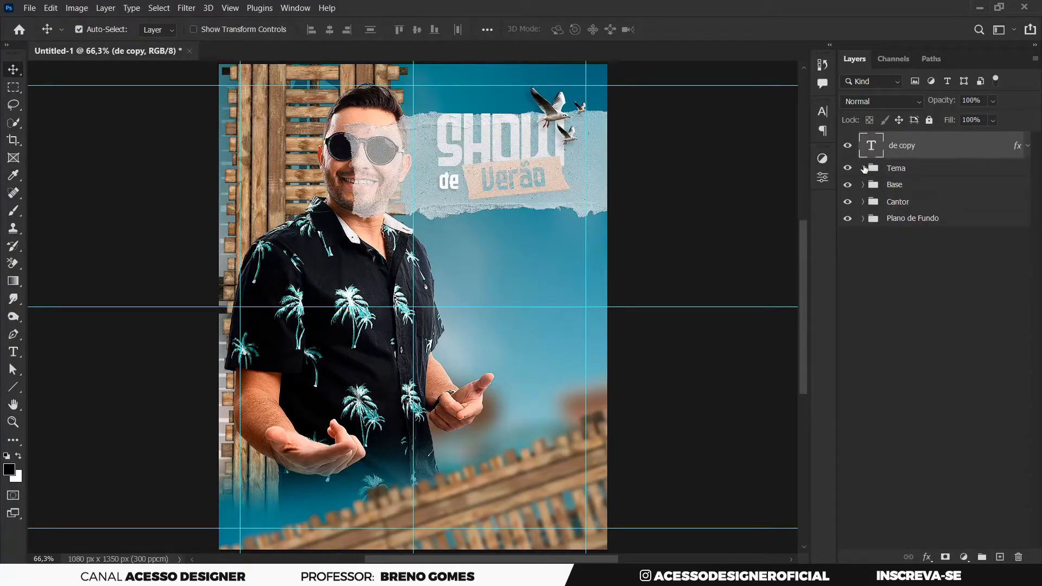
Step: Clip the imagem (10) copy texture back onto the original "de" text inside the Tema group
click(864, 168)
click(920, 237)
click(924, 209)
alt+click(928, 221)
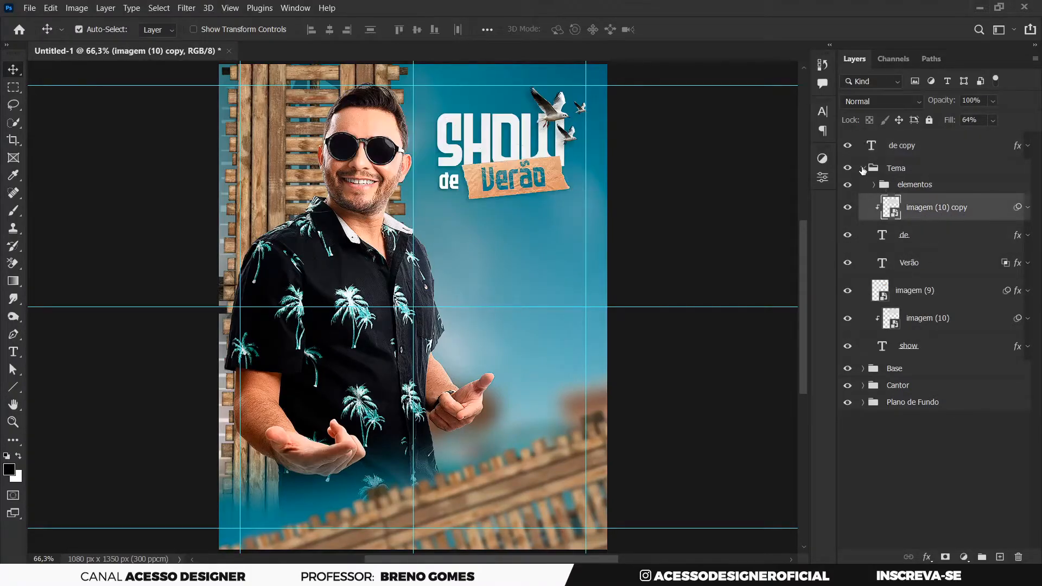
click(864, 169)
Step: Clear the layer style from the duplicated "de" text layer and hide that layer
click(989, 154)
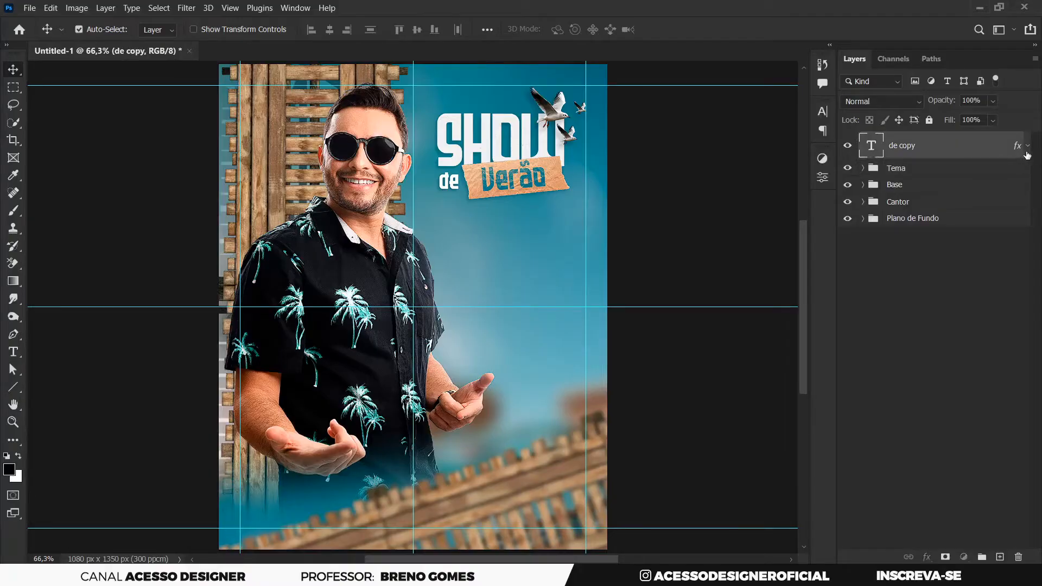
click(1028, 146)
right_click(968, 172)
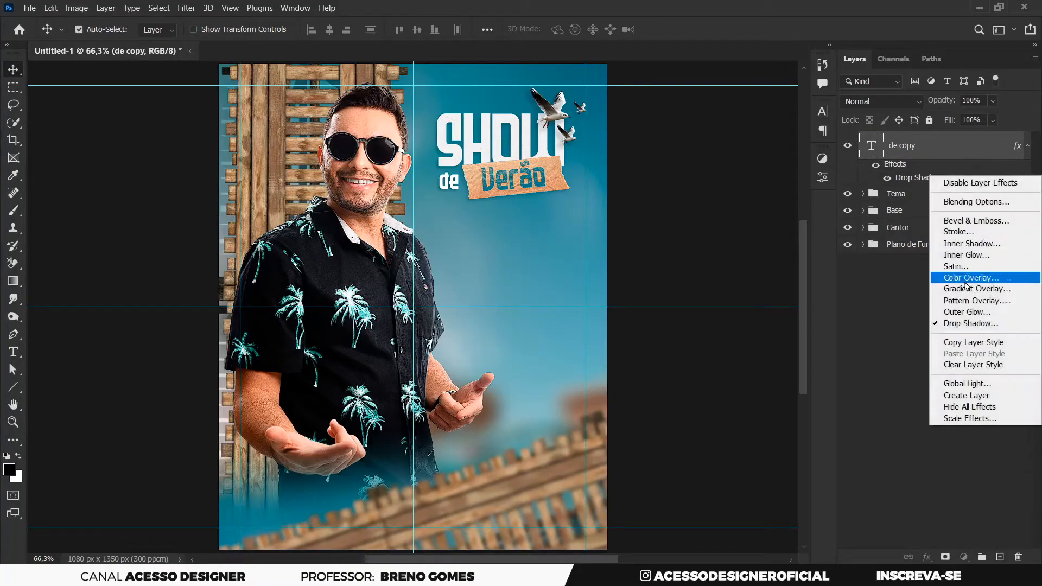
click(974, 365)
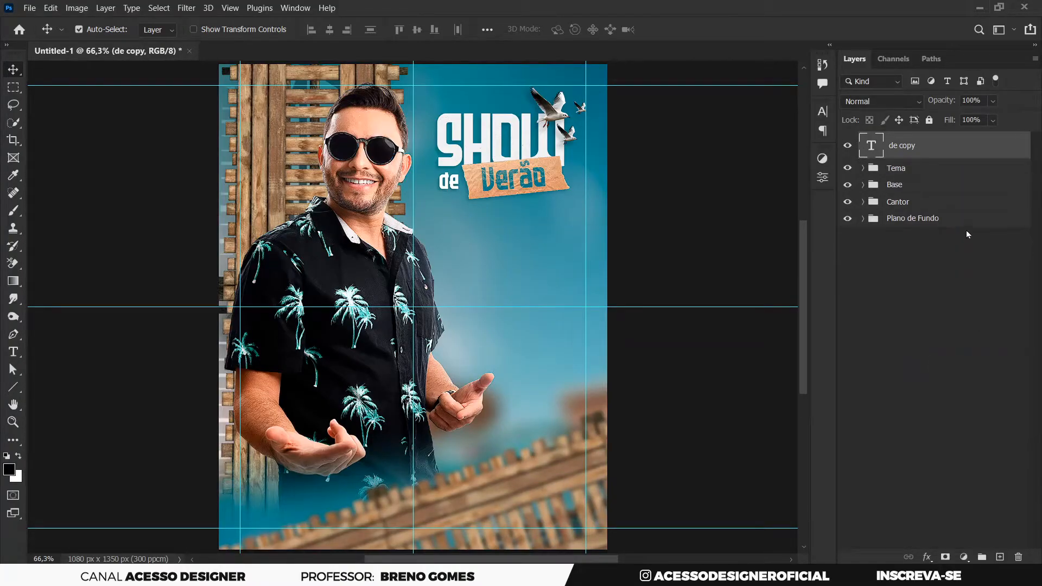
click(849, 146)
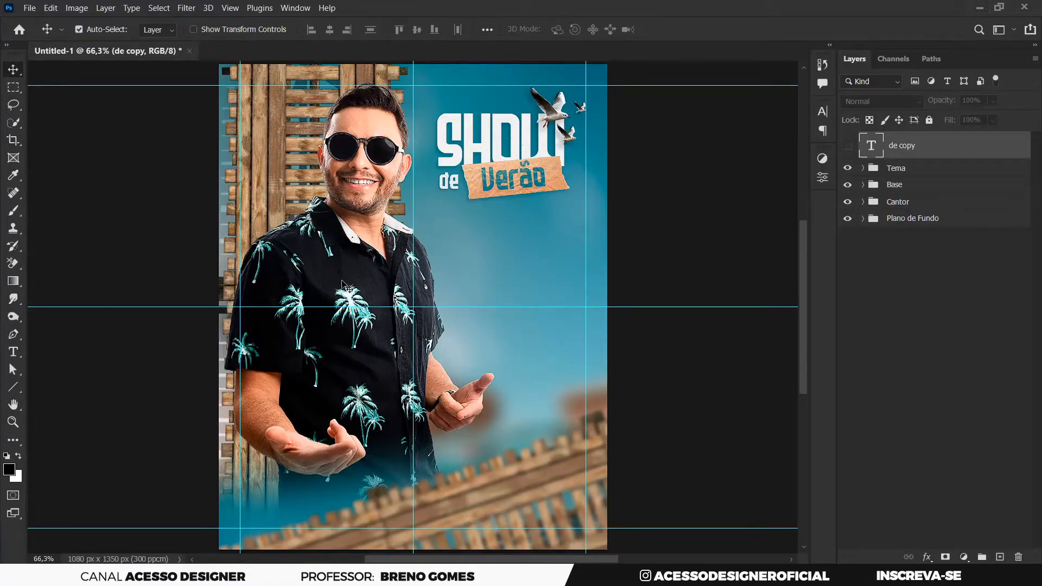
Step: Add an empty layer above the singer's photo in the Cantor group and set its blend mode to Screen
click(331, 241)
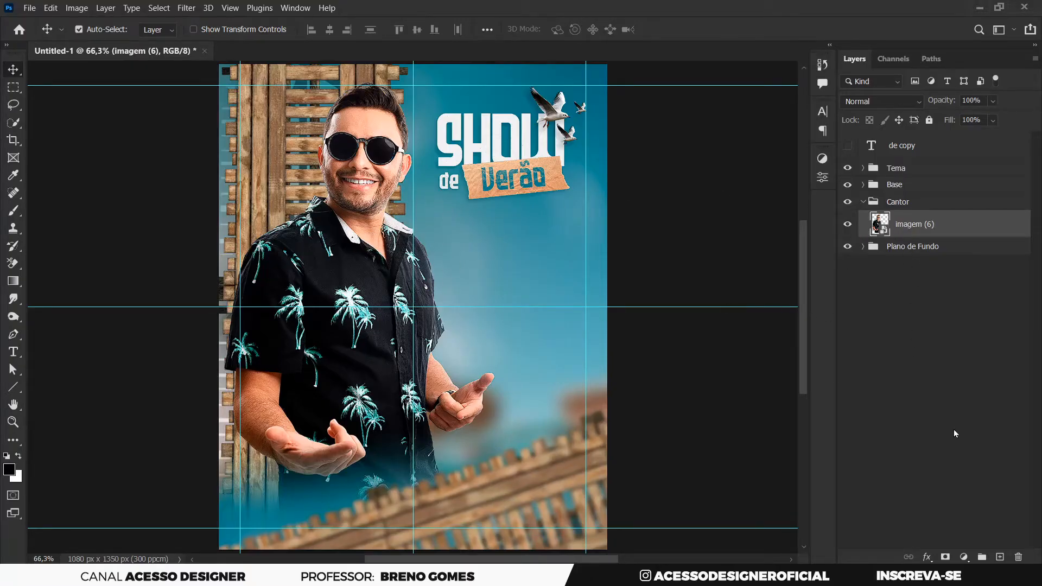
click(1000, 558)
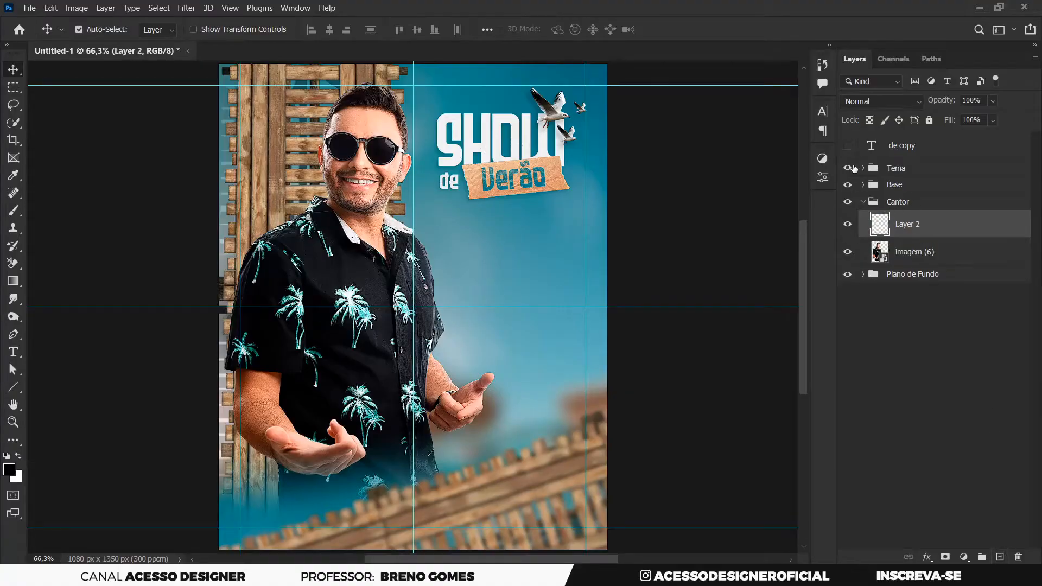
click(878, 102)
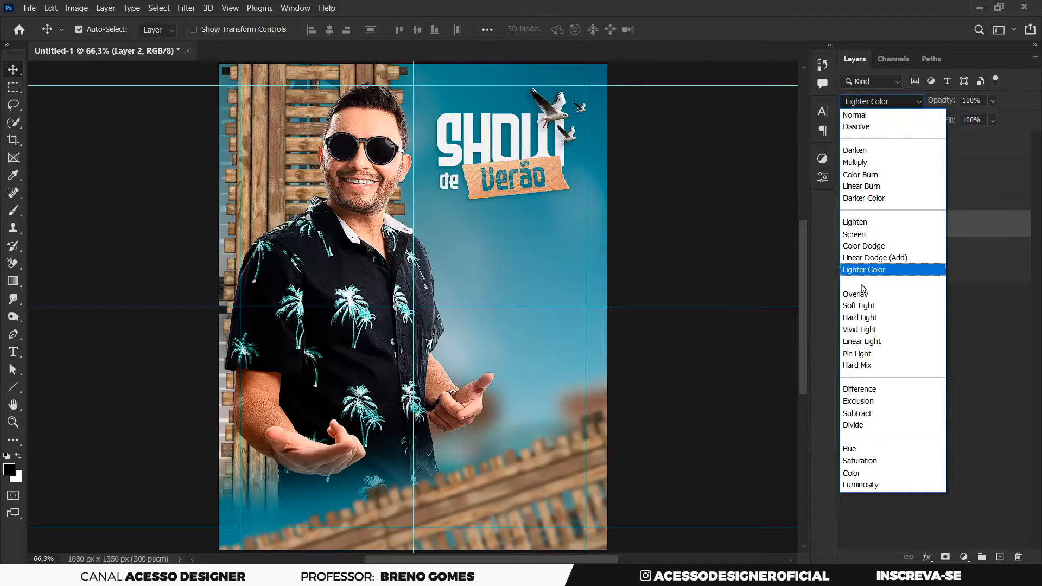
click(870, 235)
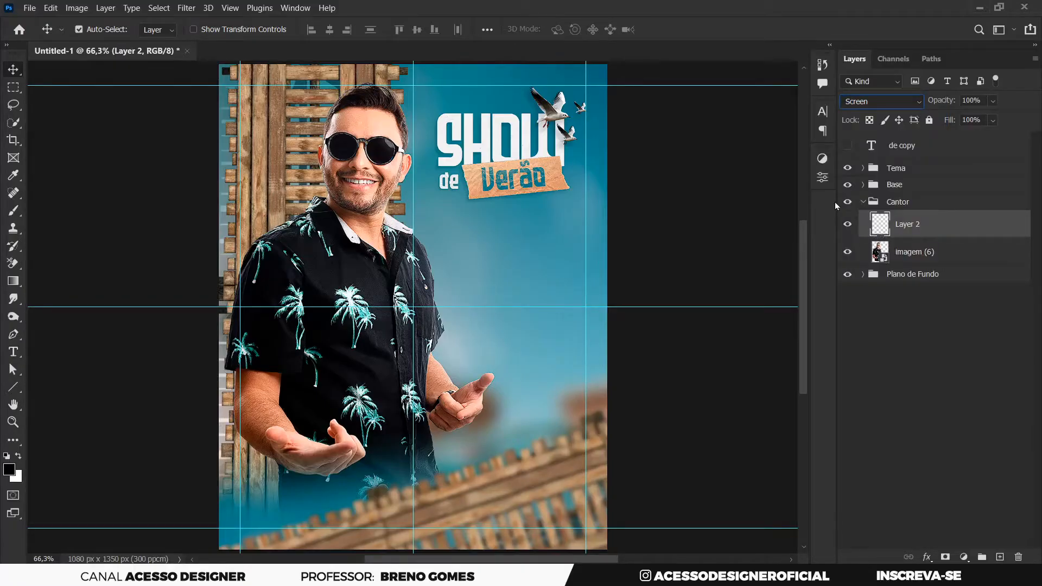
key(b)
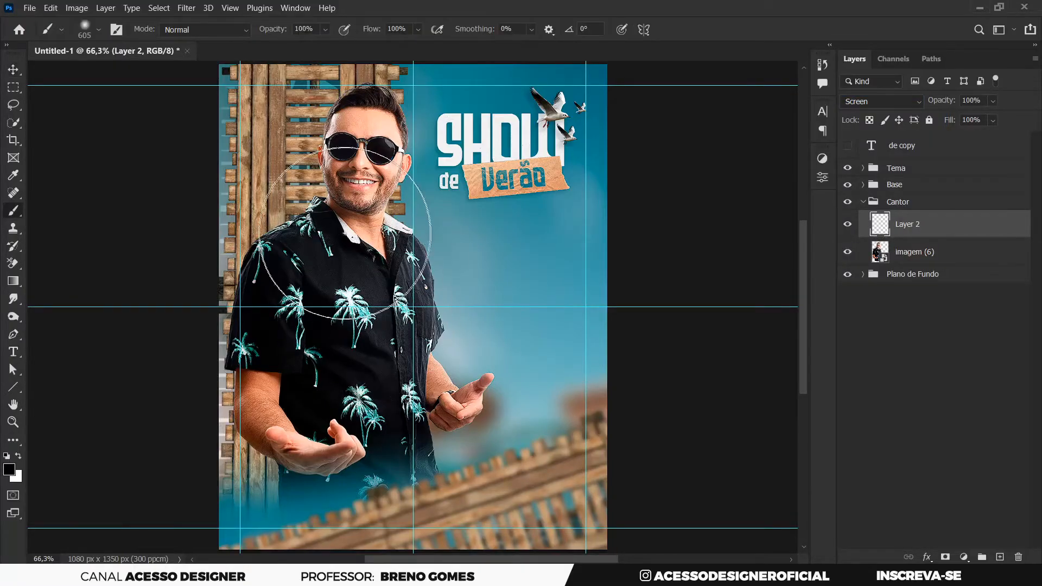
Step: Rotate the wooden panel image behind the singer about 0.4° counterclockwise to straighten it
key(ctrl)
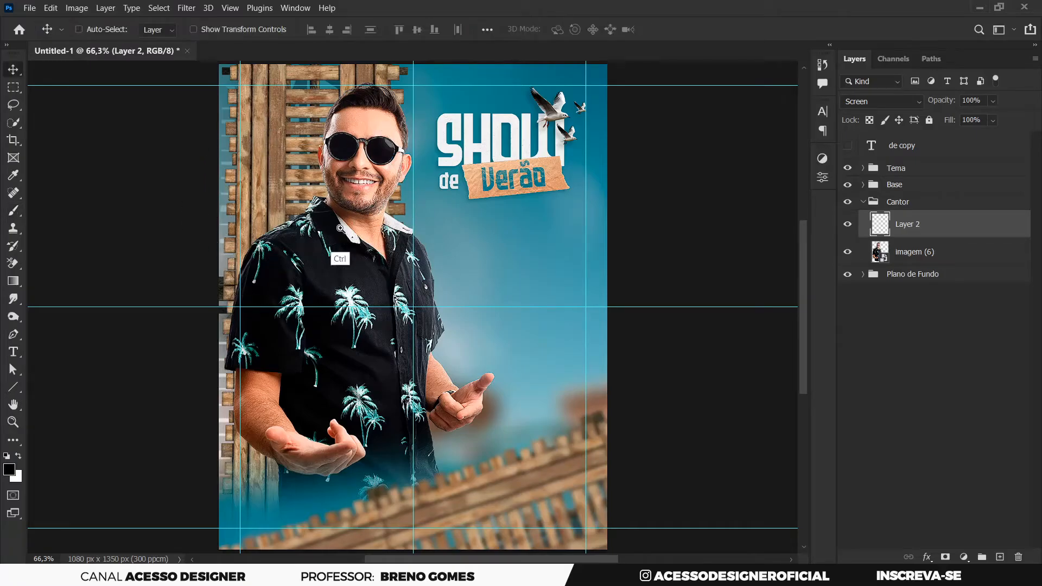
mouse_move(338, 228)
mouse_down()
mouse_move(355, 227)
mouse_move(341, 228)
mouse_up()
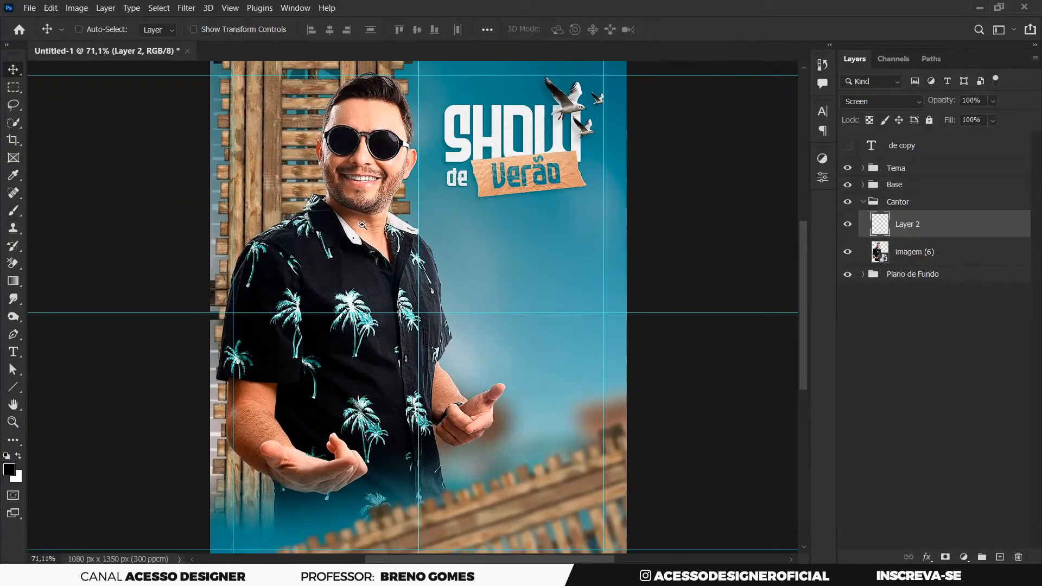
click(273, 136)
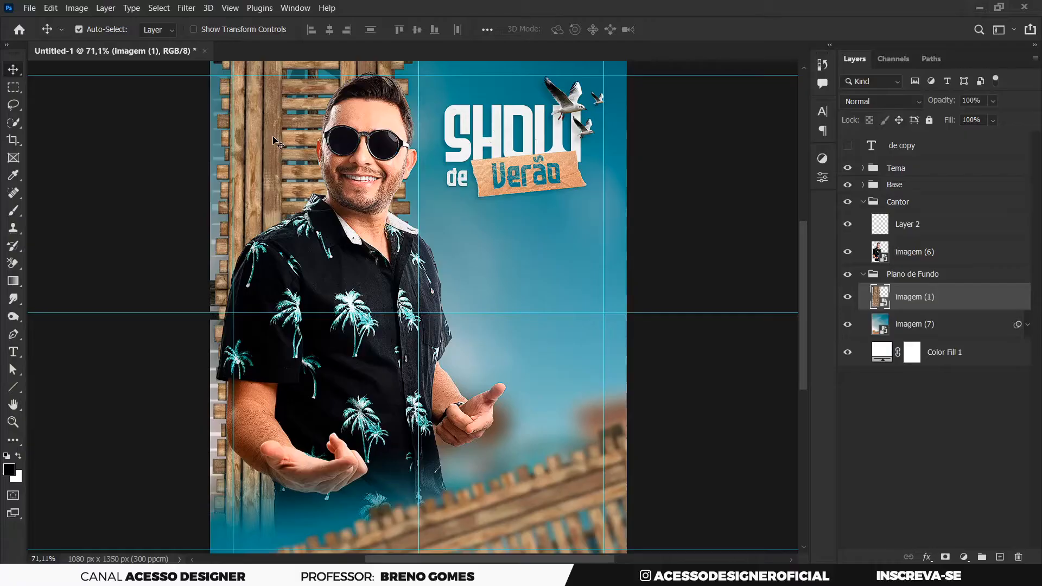
key(ctrl+t)
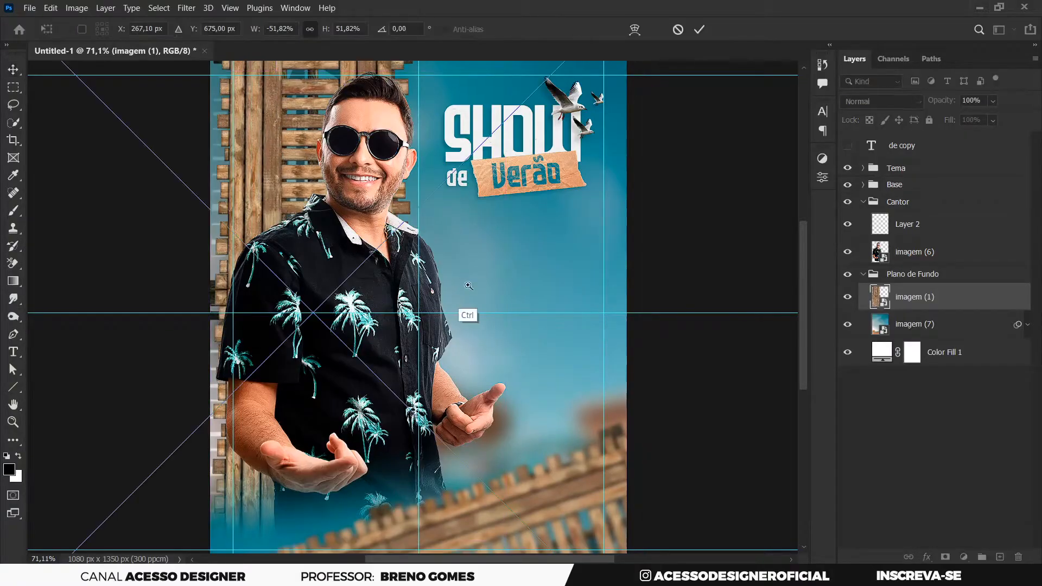
scroll(491, 299, down, 3)
drag(765, 282, 764, 276)
drag(769, 214, 780, 205)
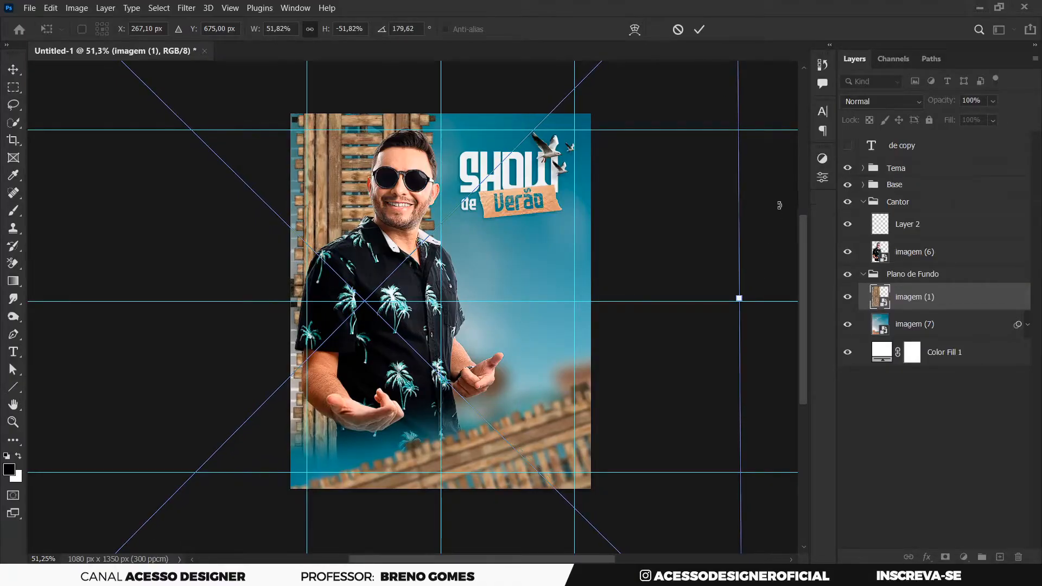
click(701, 30)
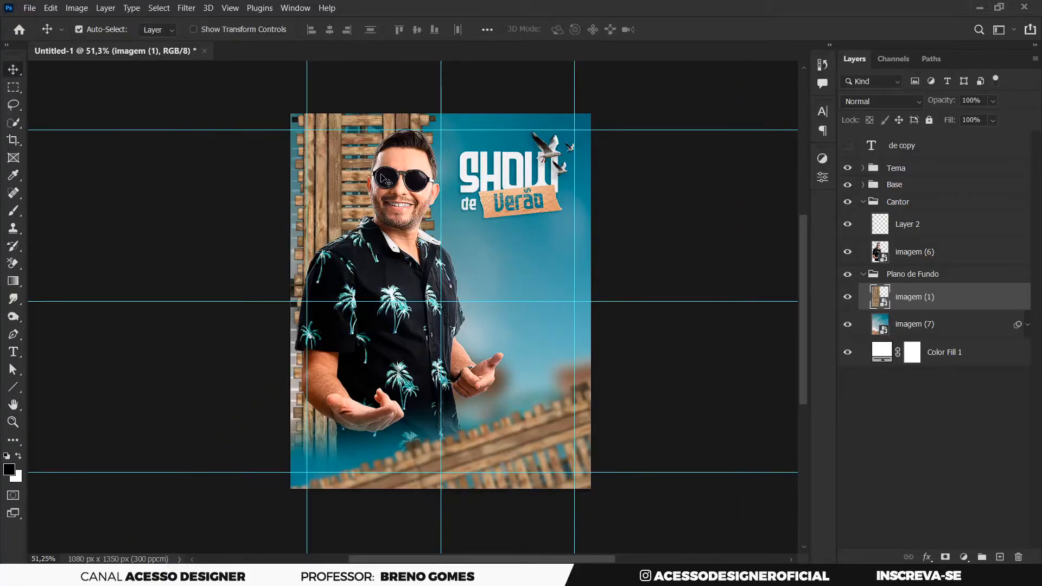
Step: Paint a soft glow over the singer and wooden panel on the Screen layer, using brown sampled from the wood and a brush about 1794 px wide
click(864, 275)
click(917, 227)
key(b)
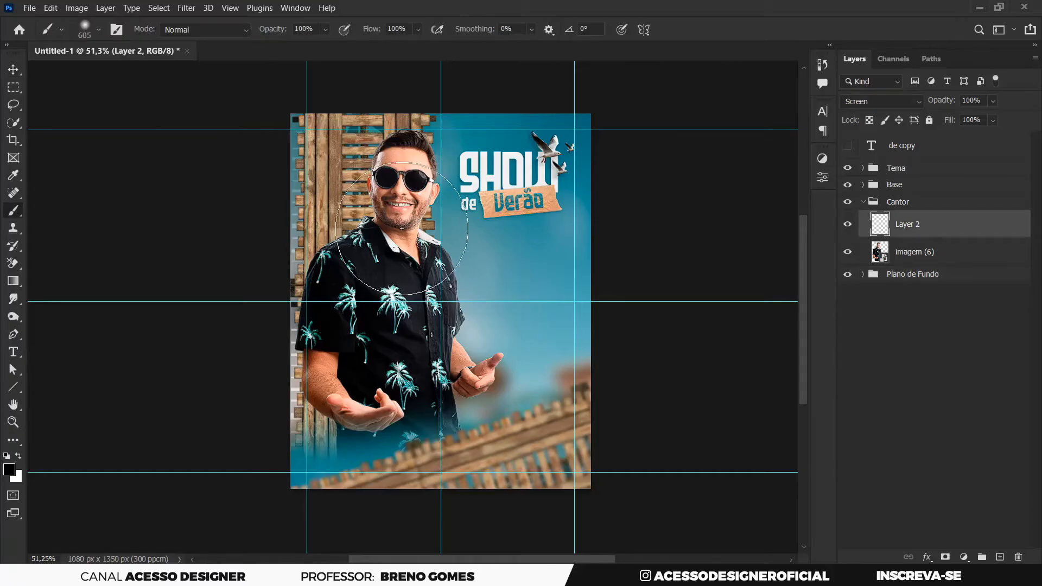
key(alt)
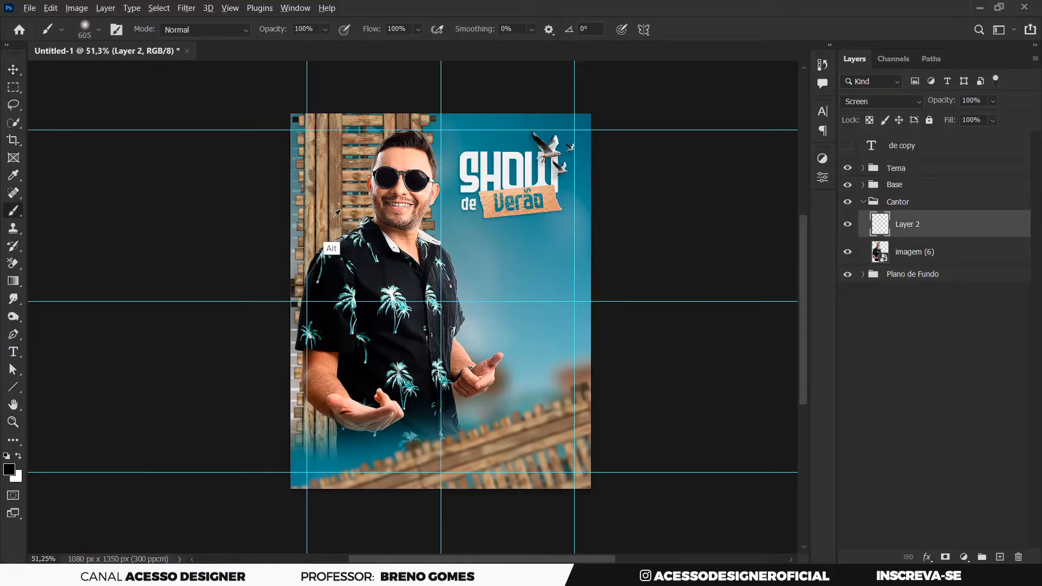
alt+click(331, 219)
mouse_move(372, 214)
mouse_down()
mouse_move(507, 206)
mouse_move(491, 209)
mouse_up()
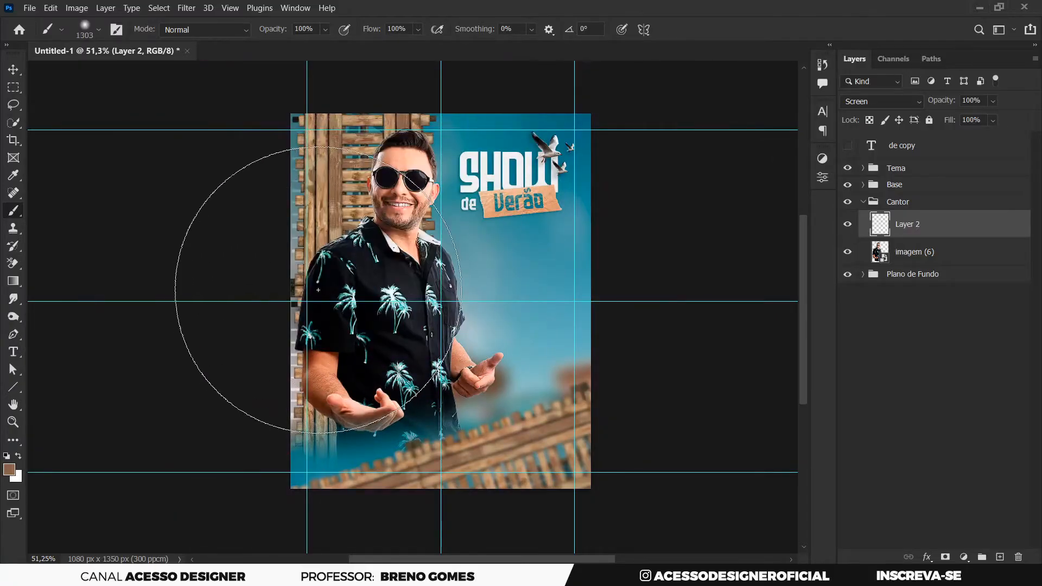
mouse_move(357, 268)
mouse_down()
mouse_move(424, 257)
mouse_move(364, 270)
mouse_move(375, 264)
mouse_up()
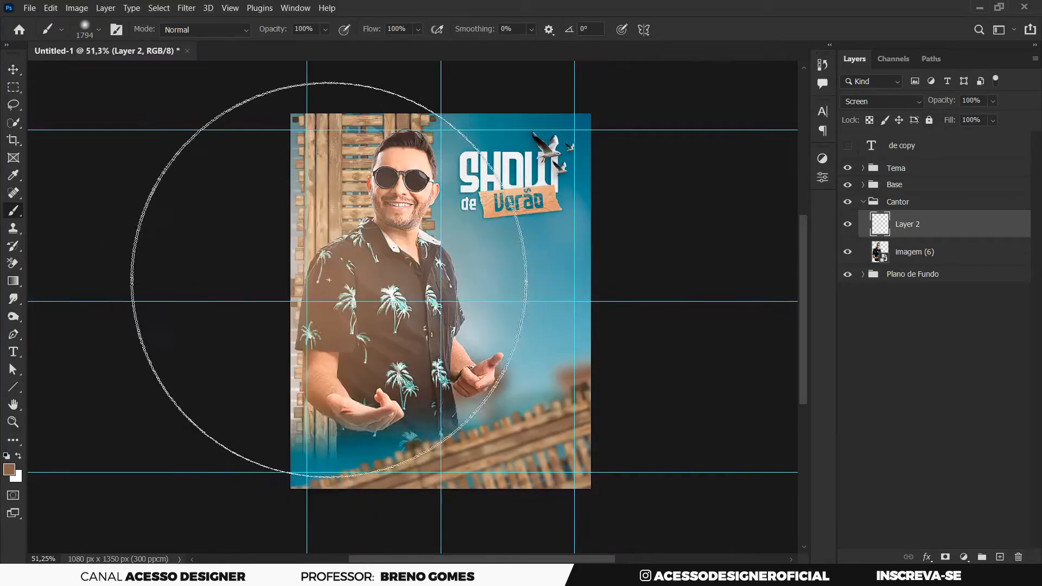
key(z)
right_click(378, 299)
click(402, 306)
key(v)
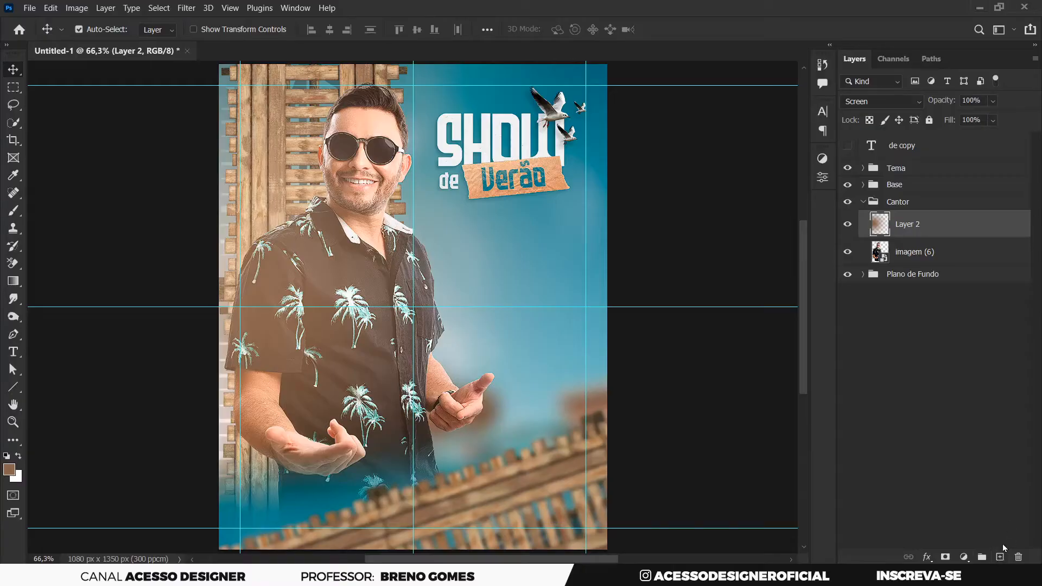
Step: Add another empty layer above the first glow layer in the Cantor group and set its blend mode to Screen
click(1001, 558)
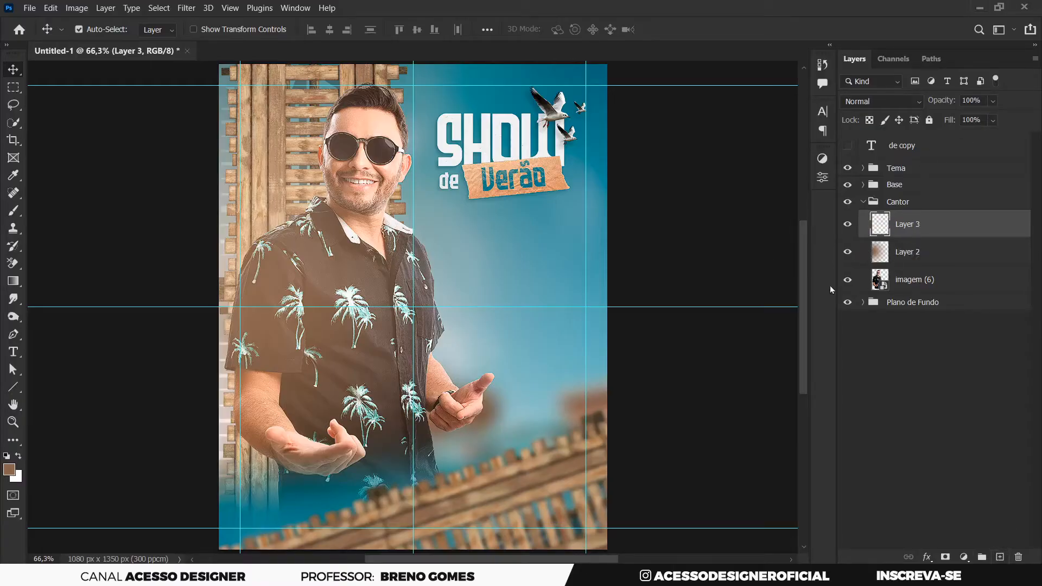
click(880, 103)
click(878, 235)
Step: Brighten the brush's foreground color from the sampled brown to a more saturated orange, #b67e4e
key(b)
drag(357, 237, 180, 250)
click(9, 470)
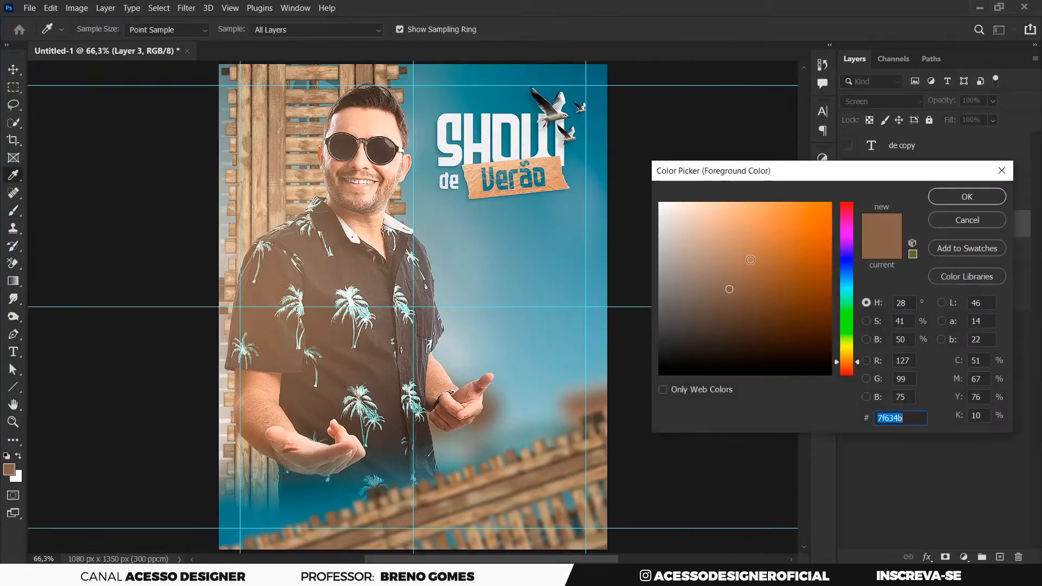
mouse_move(731, 289)
mouse_down()
mouse_move(750, 279)
mouse_move(758, 252)
mouse_up()
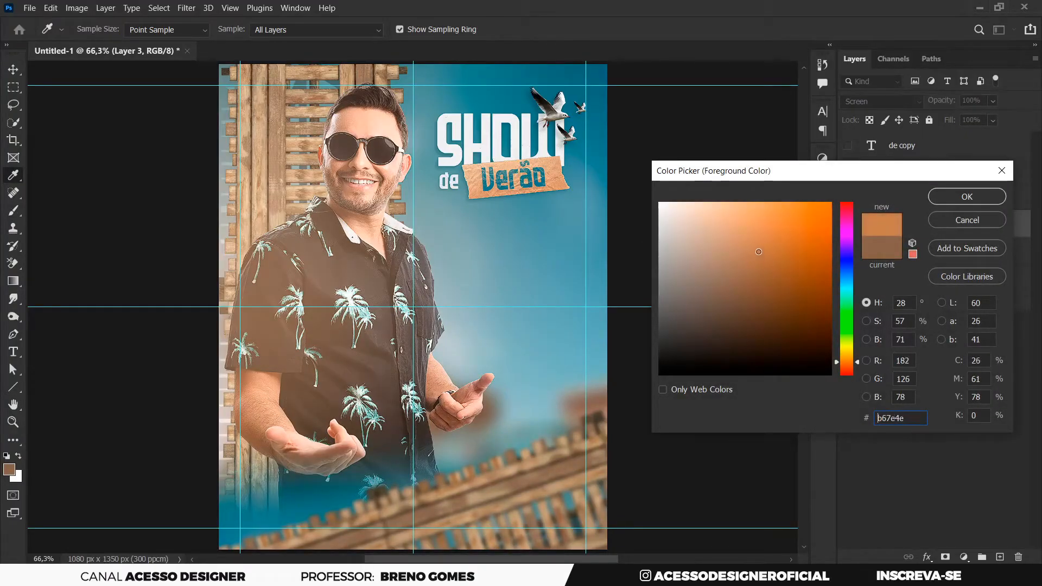
click(967, 197)
Step: Paint an orange glow at the singer's shoulder and panel edge with a brush about 1006 px wide, and set the layer's opacity to 21%
right_click(330, 225)
alt+right_click(327, 222)
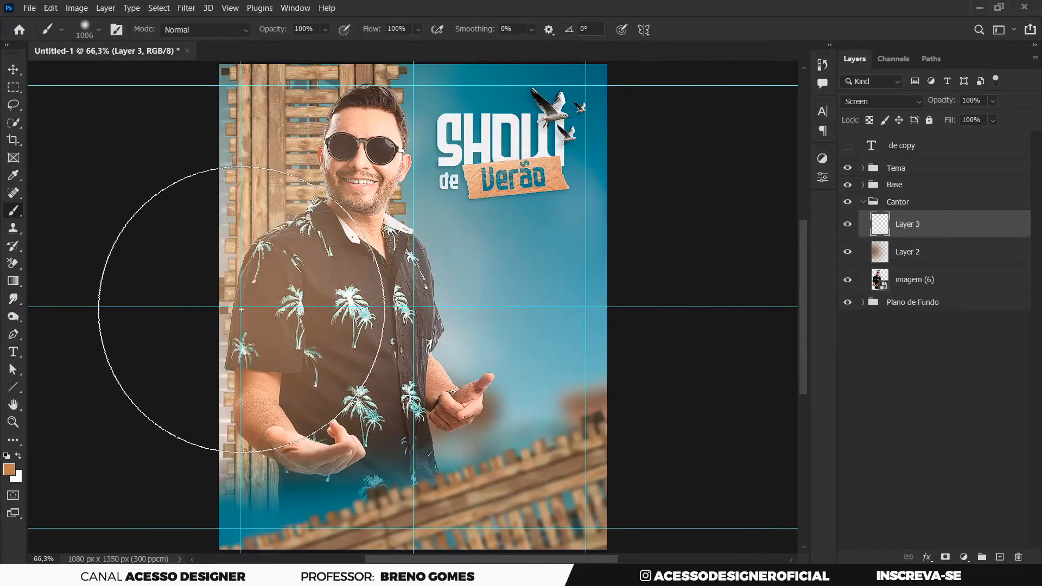
click(248, 328)
key(ctrl)
key(ctrl+z)
click(245, 309)
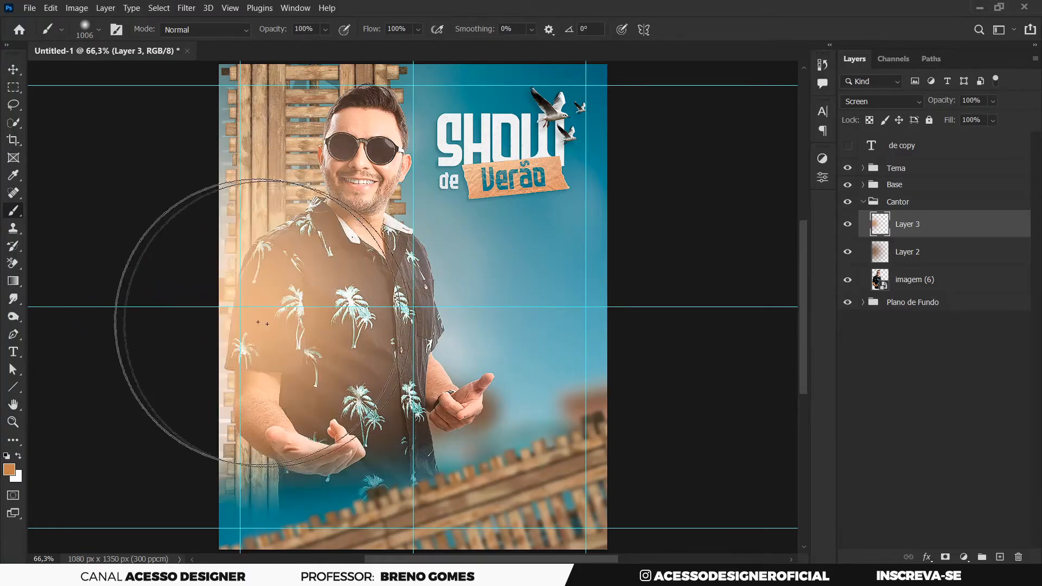
key(v)
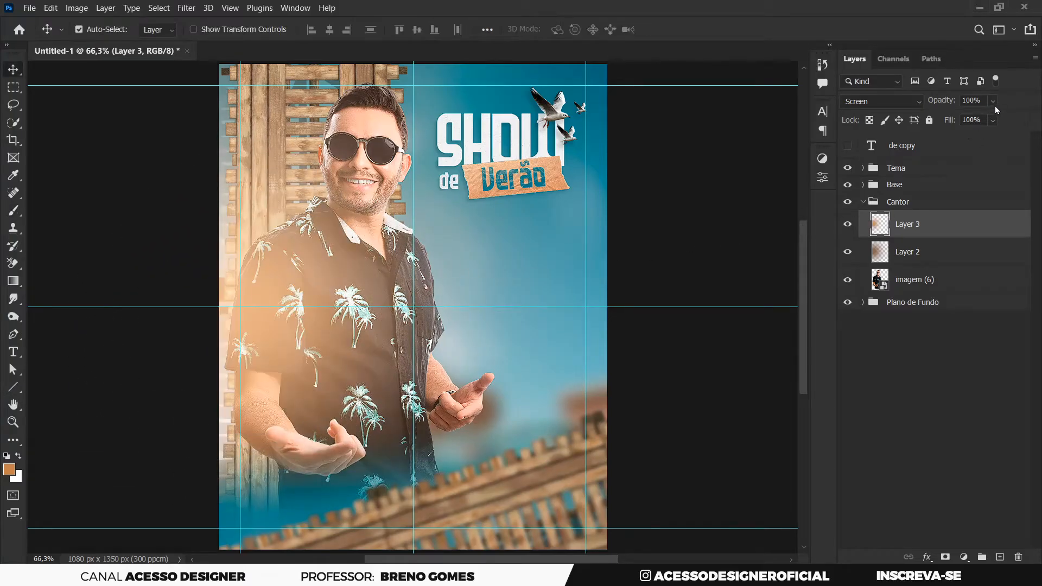
drag(982, 115, 957, 117)
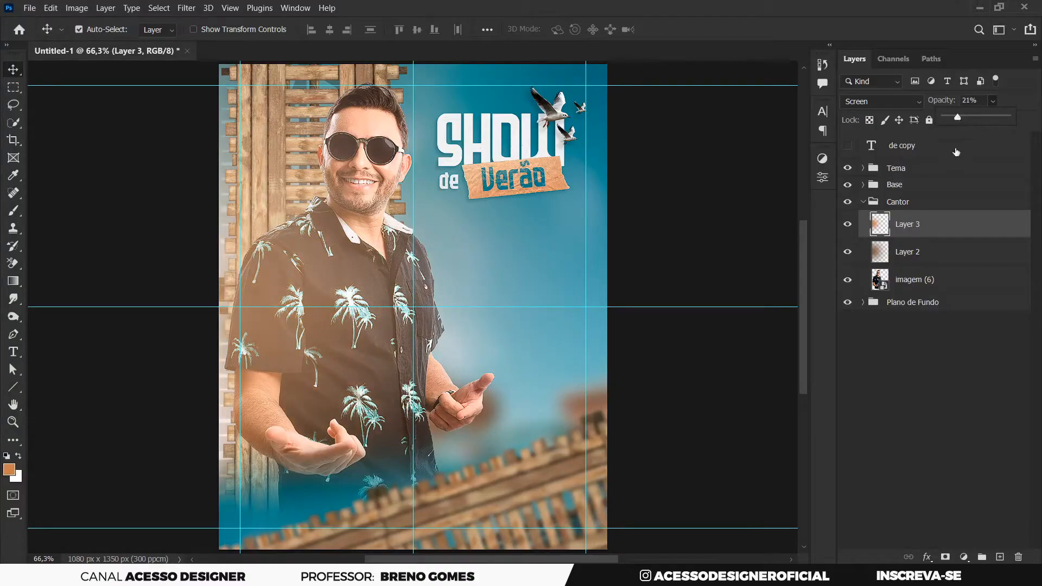
Step: Try to convert the two glow layers, Layer 3 and Layer 2, together into one smart object
click(940, 256)
click(951, 205)
click(943, 229)
shift+click(931, 256)
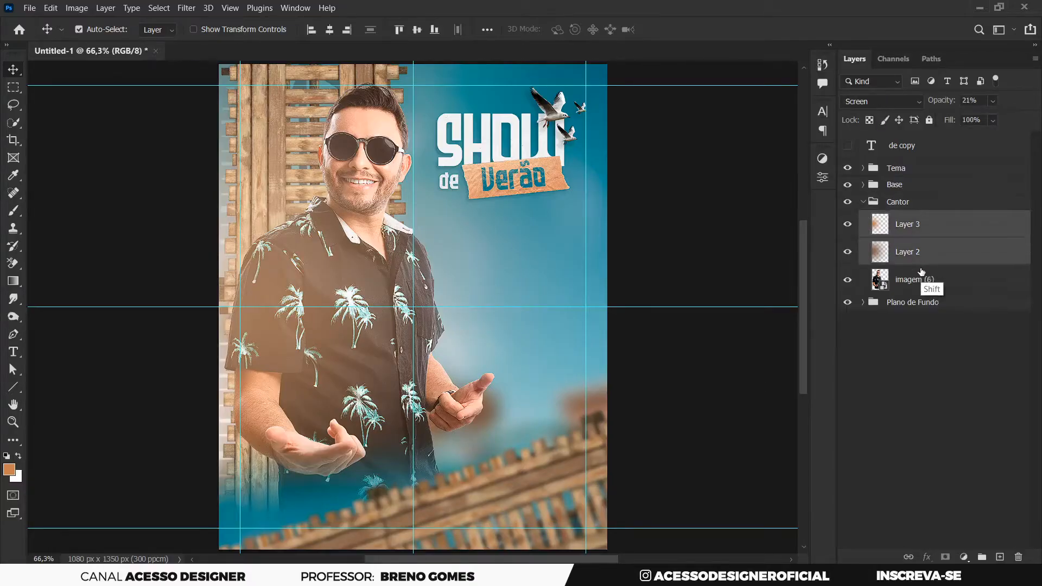
right_click(975, 235)
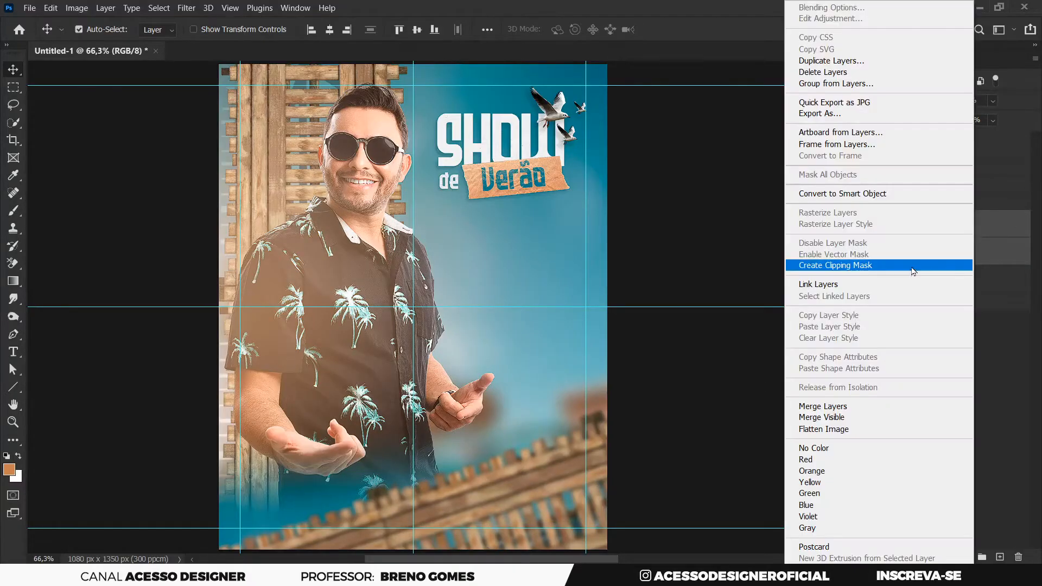
click(909, 199)
double_click(910, 225)
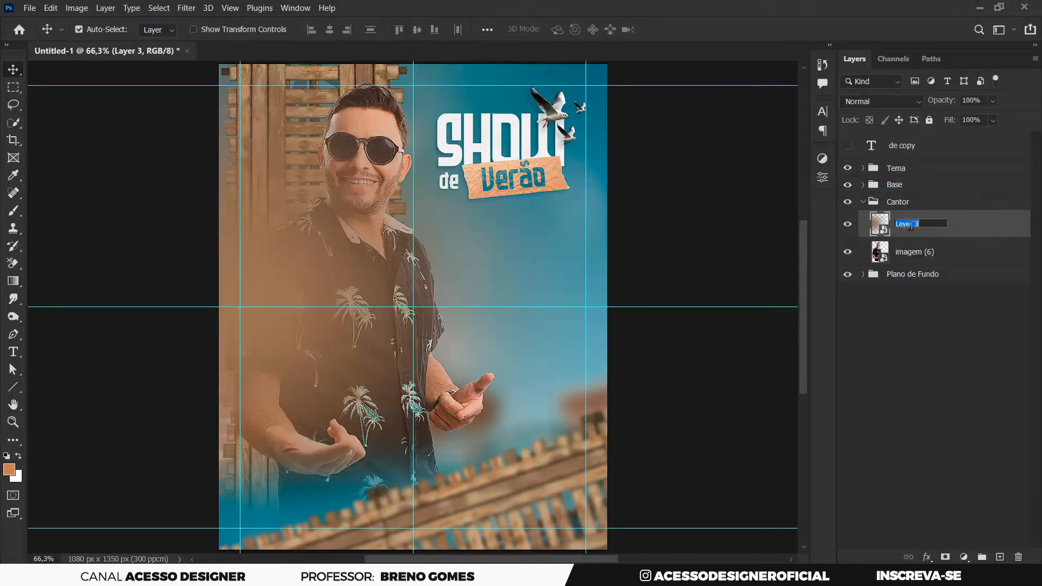
key(Escape)
key(ctrl+z)
Step: Set the blend mode of both glow layers, Layer 3 and Layer 2, to Normal
click(917, 228)
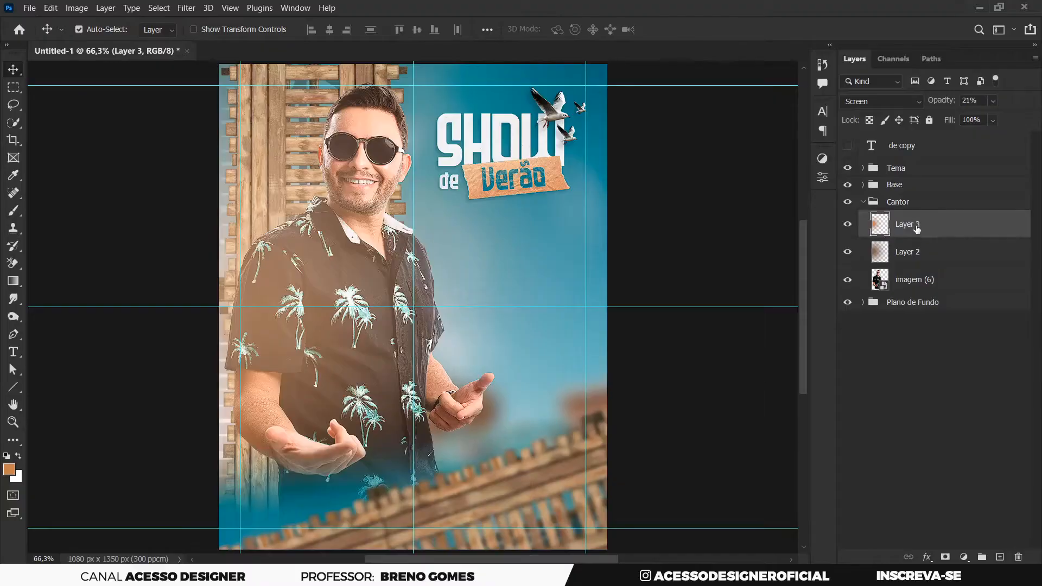
shift+click(935, 259)
click(880, 102)
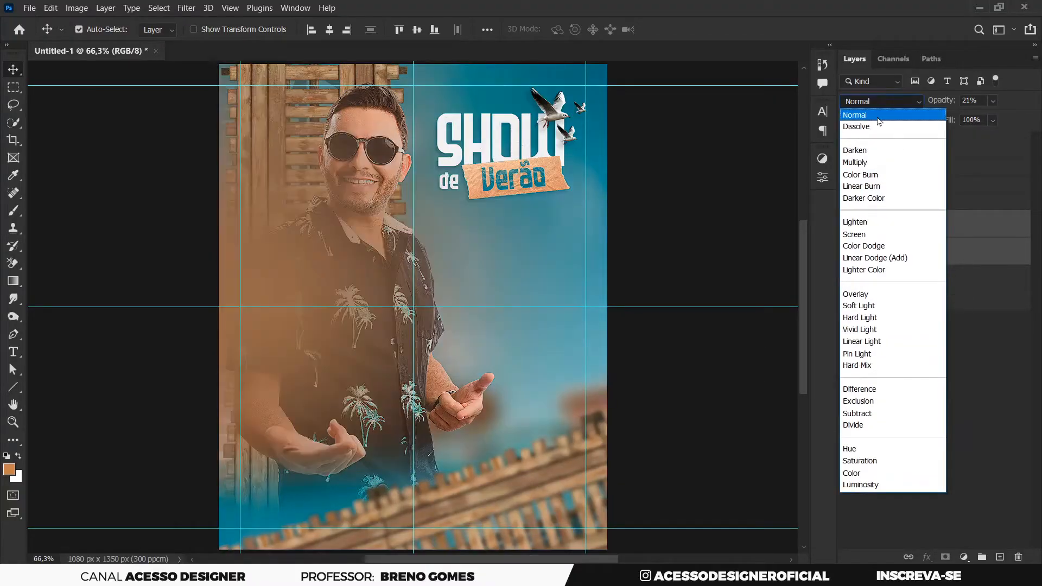
click(879, 117)
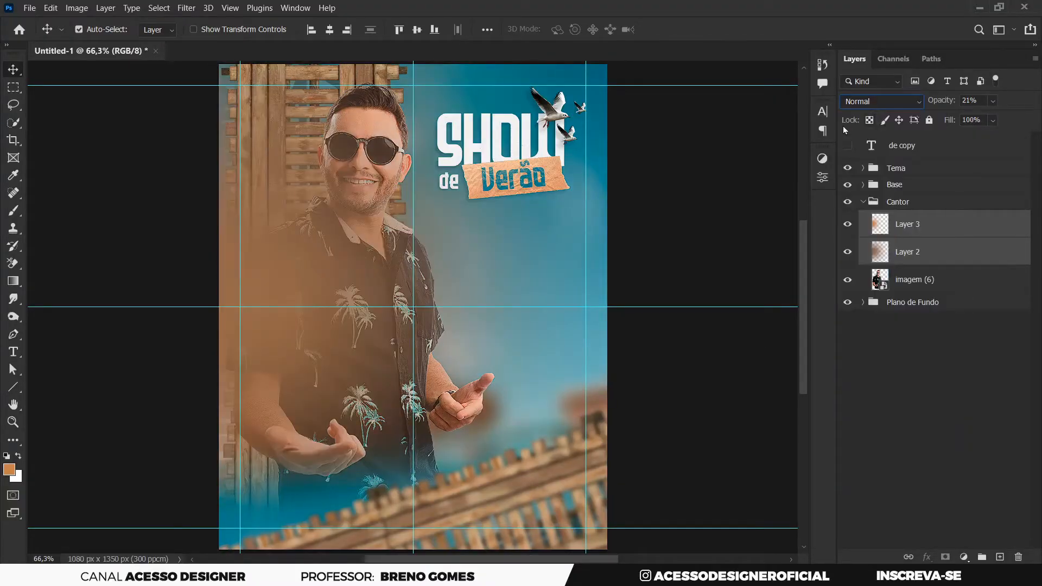
Step: Convert Layer 3 and Layer 2 each into a separate smart object
click(951, 226)
right_click(983, 228)
click(925, 195)
click(956, 253)
right_click(977, 260)
click(913, 197)
Step: Set the blend mode of both glow smart objects, Layer 3 and Layer 2, to Screen
click(922, 225)
click(882, 102)
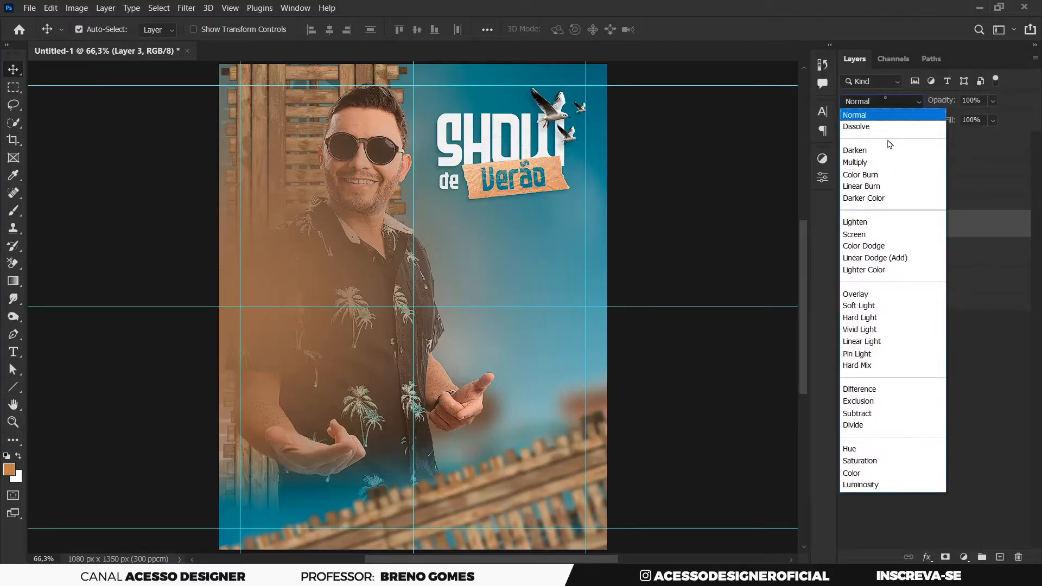
click(863, 234)
click(936, 251)
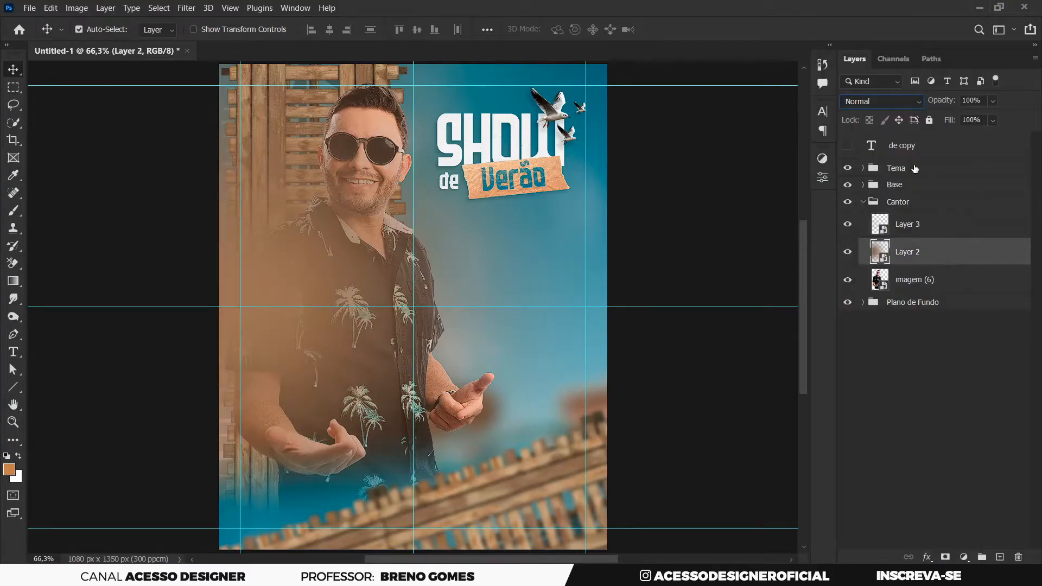
click(902, 102)
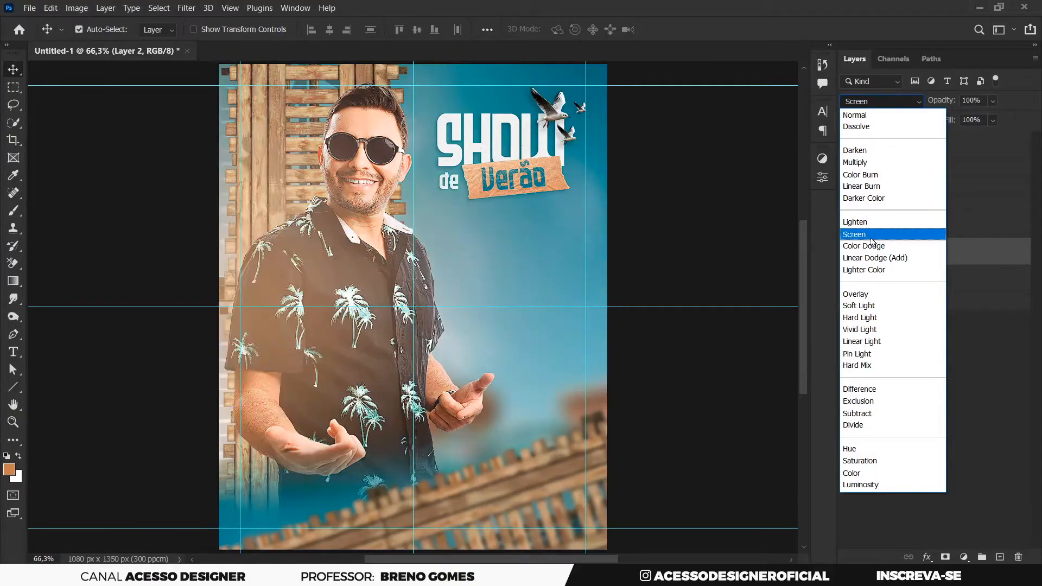
click(869, 234)
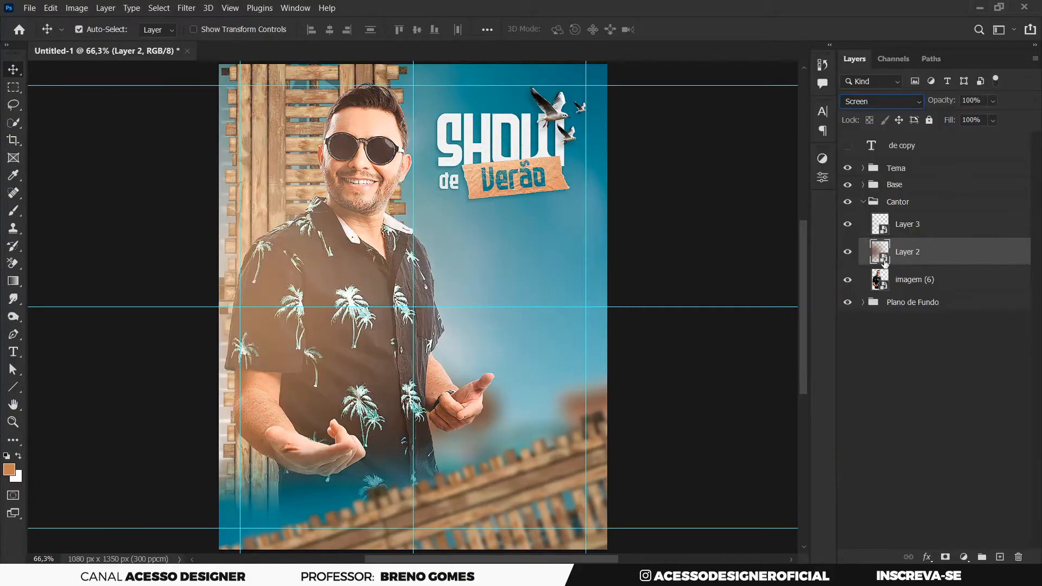
Step: Group Layer 3 and Layer 2 and name the group "Brilho do topo"
click(932, 227)
shift+click(925, 252)
key(ctrl+g)
double_click(908, 219)
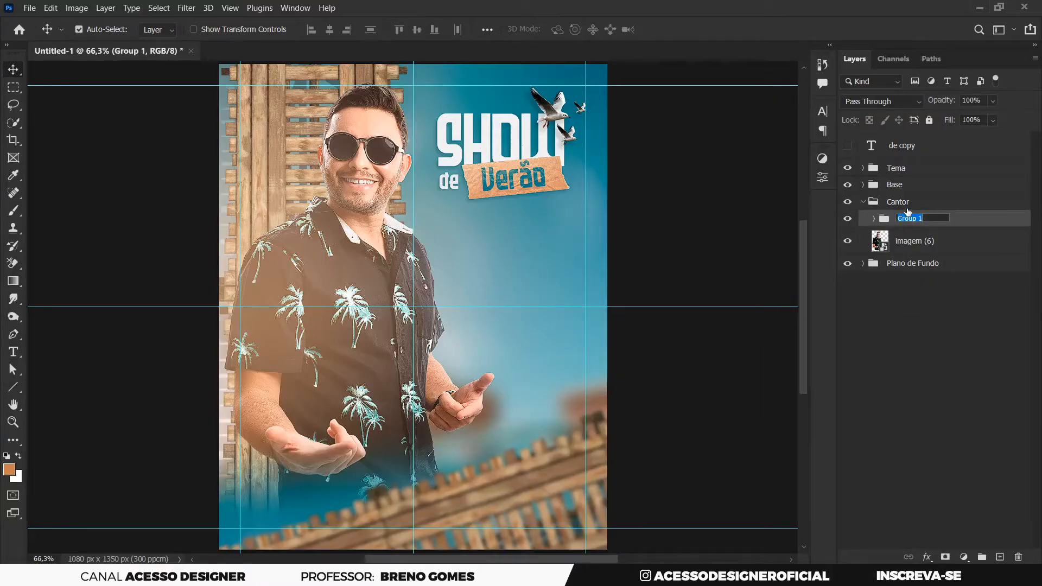
text(Brilho do topo)
key(Return)
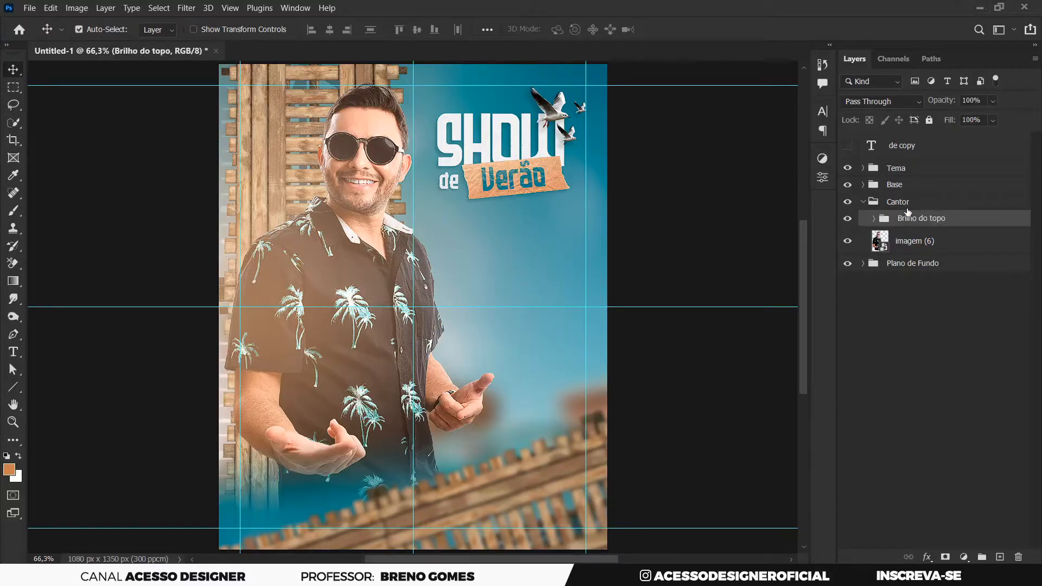
Step: Add an empty layer directly below the singer's photo and set its blend mode to Screen
click(930, 241)
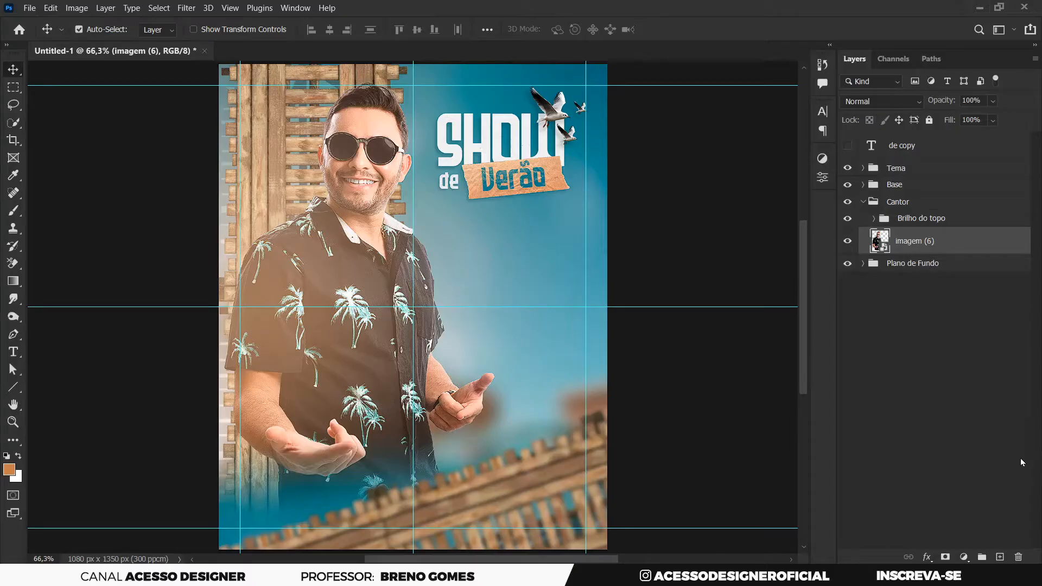
ctrl+click(1001, 557)
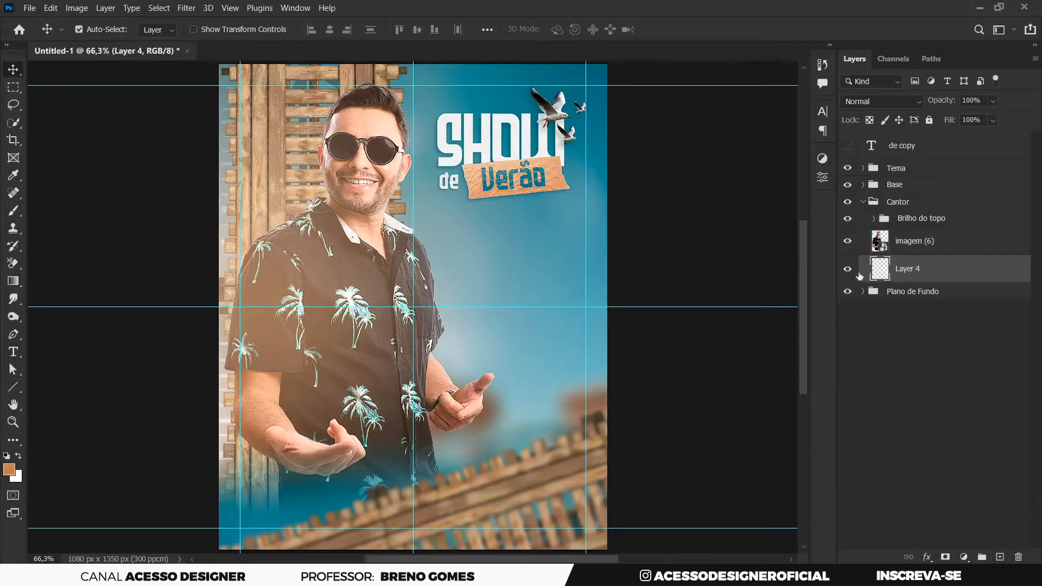
click(871, 102)
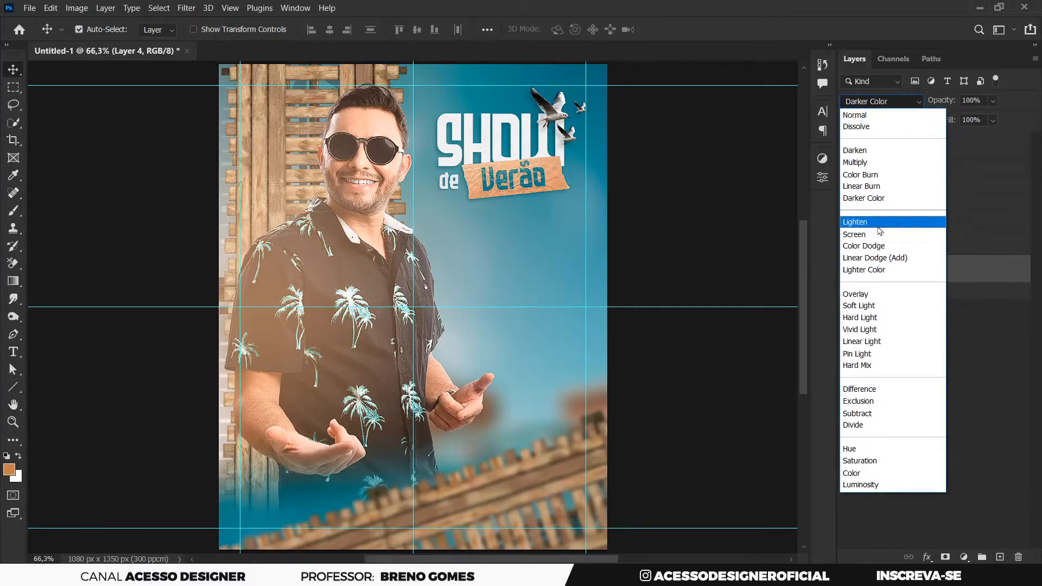
click(866, 235)
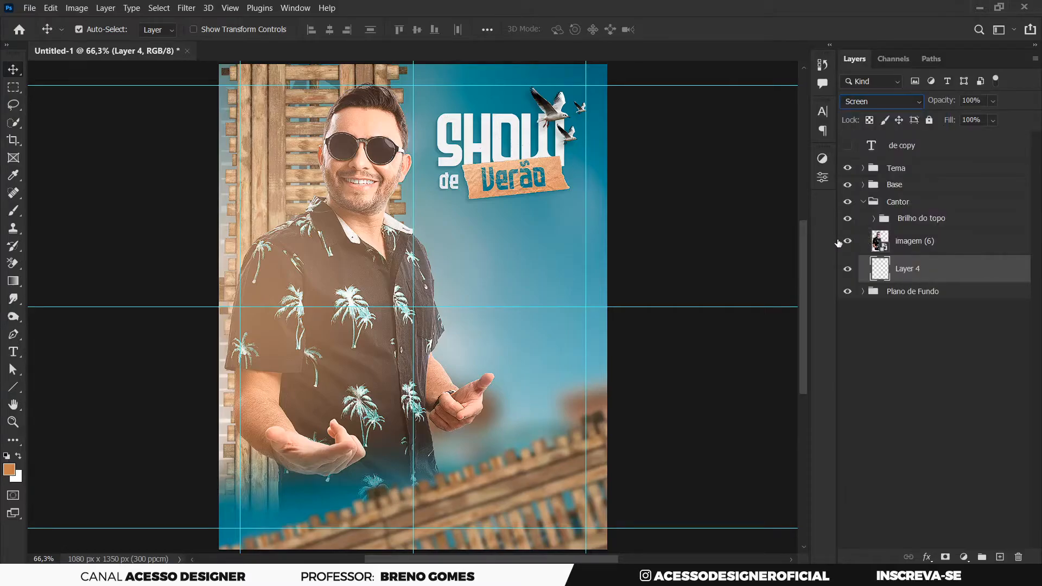
Step: Paint a soft glow behind the singer using blue sampled from the background near the title and a brush about 1112 px wide
key(b)
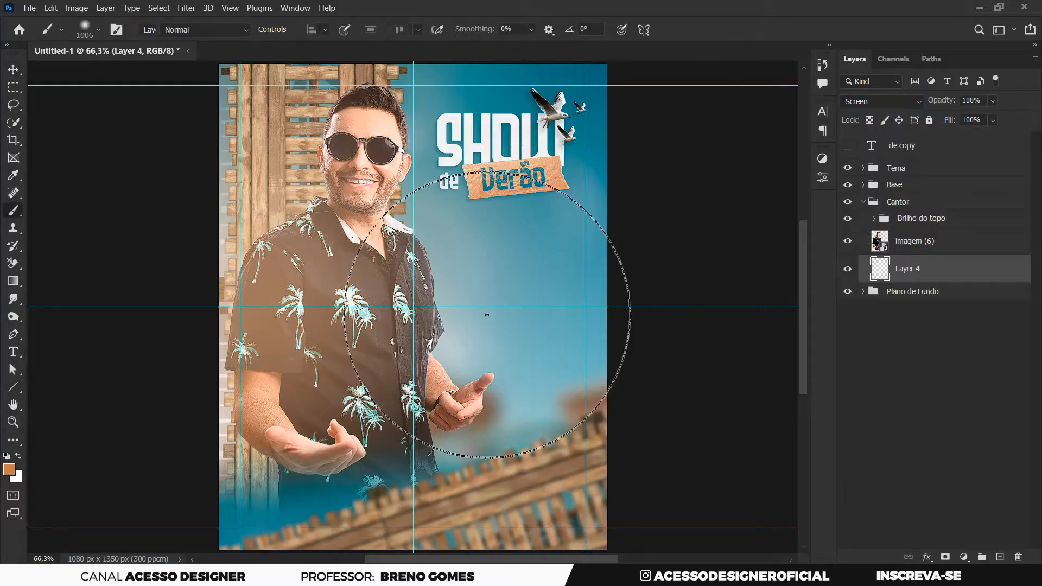
alt+click(547, 127)
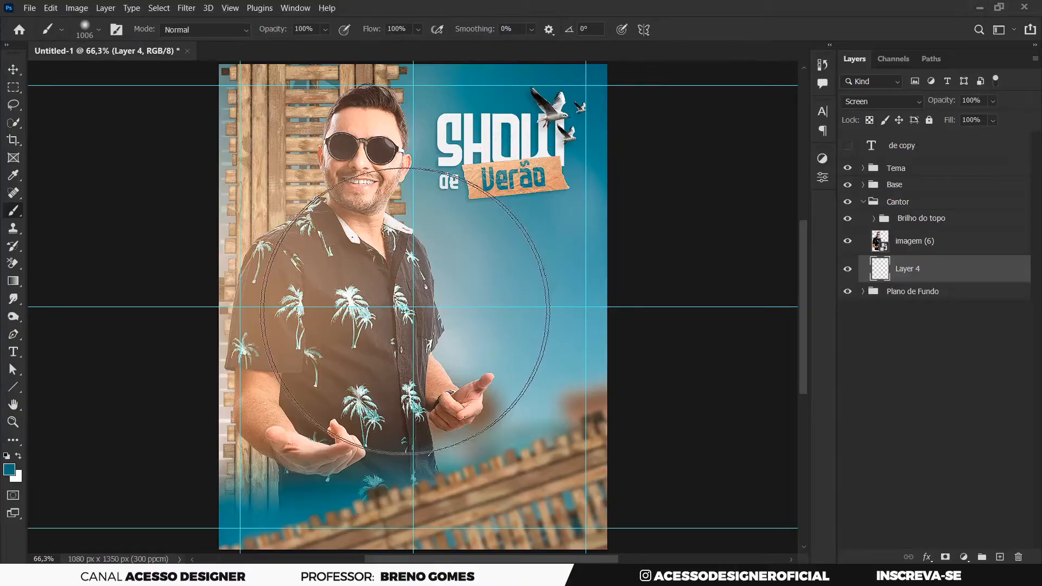
mouse_move(429, 282)
mouse_down()
mouse_move(448, 282)
mouse_move(452, 270)
mouse_up()
click(420, 309)
key(ctrl+z)
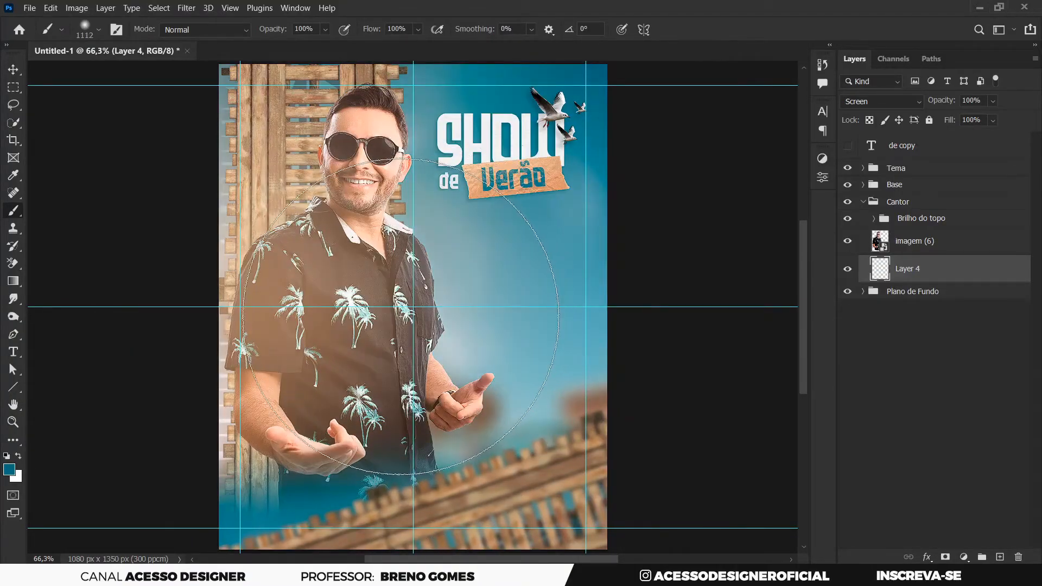
click(404, 322)
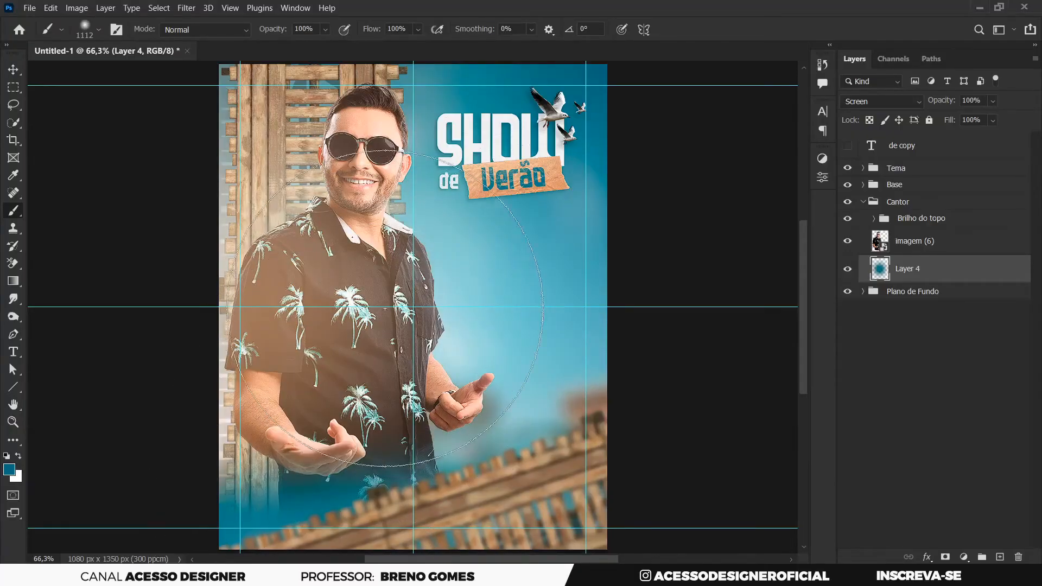
Step: Rename the blue glow layer as "Brilho"
double_click(906, 269)
text(Brilho)
key(Return)
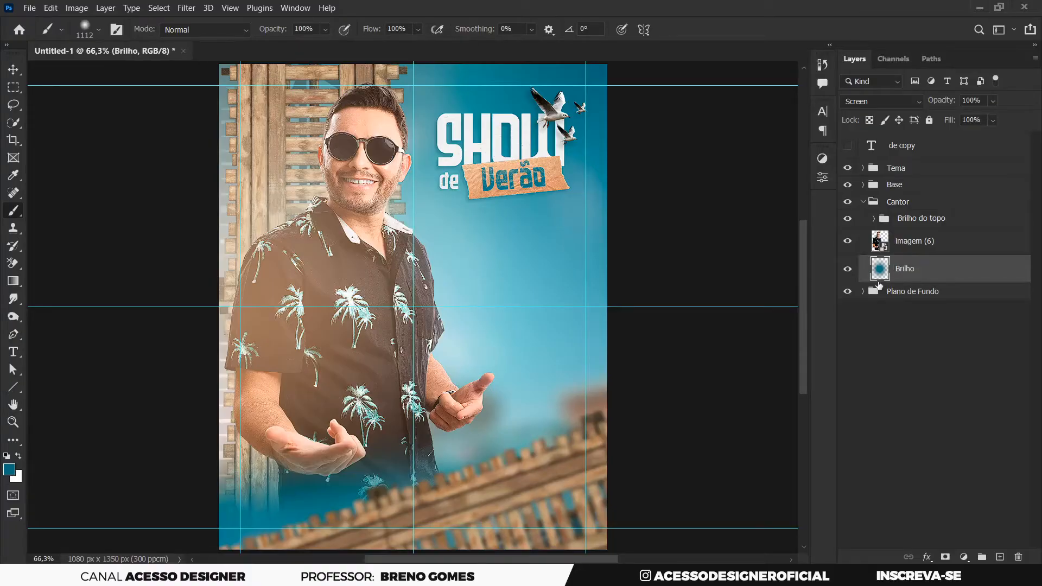
Step: Convert the Brilho layer to a smart object while in Normal mode, and set its blend mode back to Screen
click(888, 104)
click(852, 111)
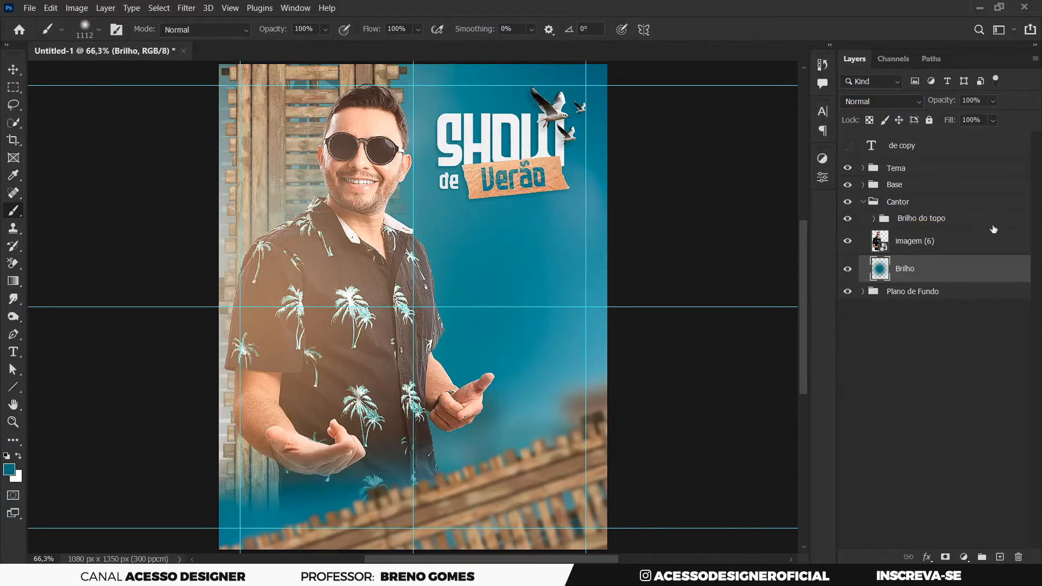
right_click(1007, 265)
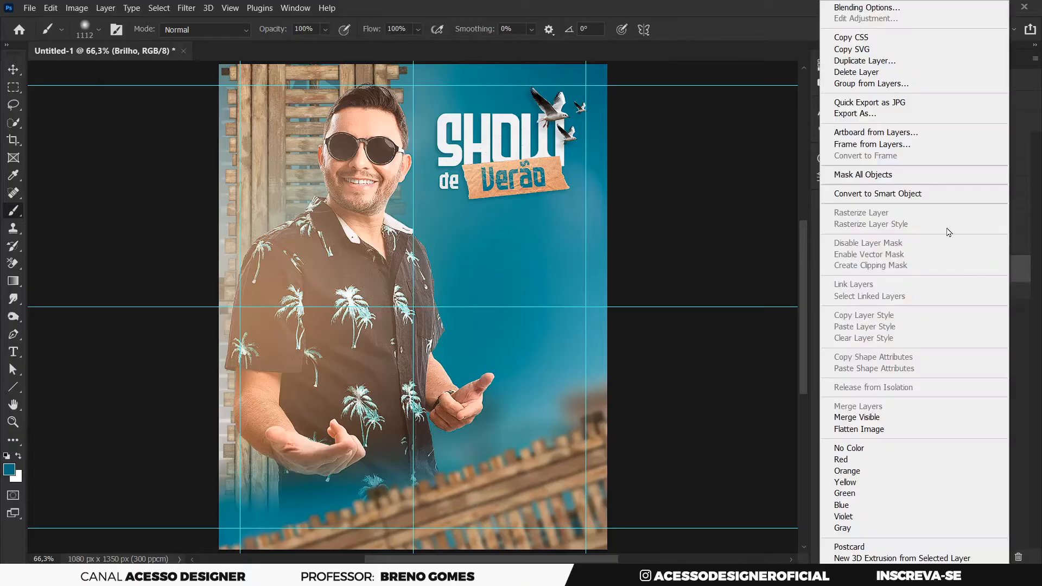
click(929, 199)
click(881, 102)
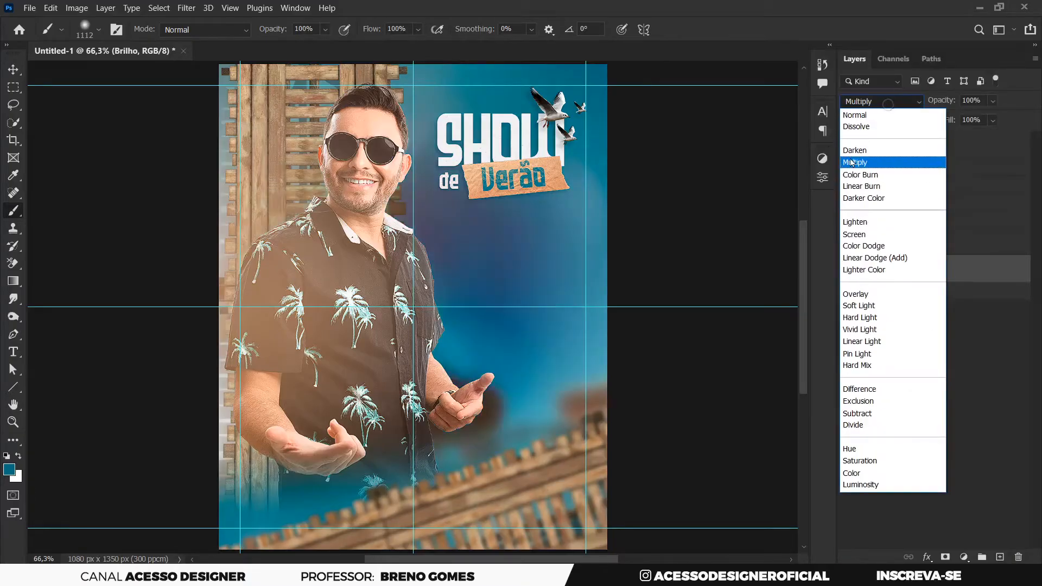
click(875, 235)
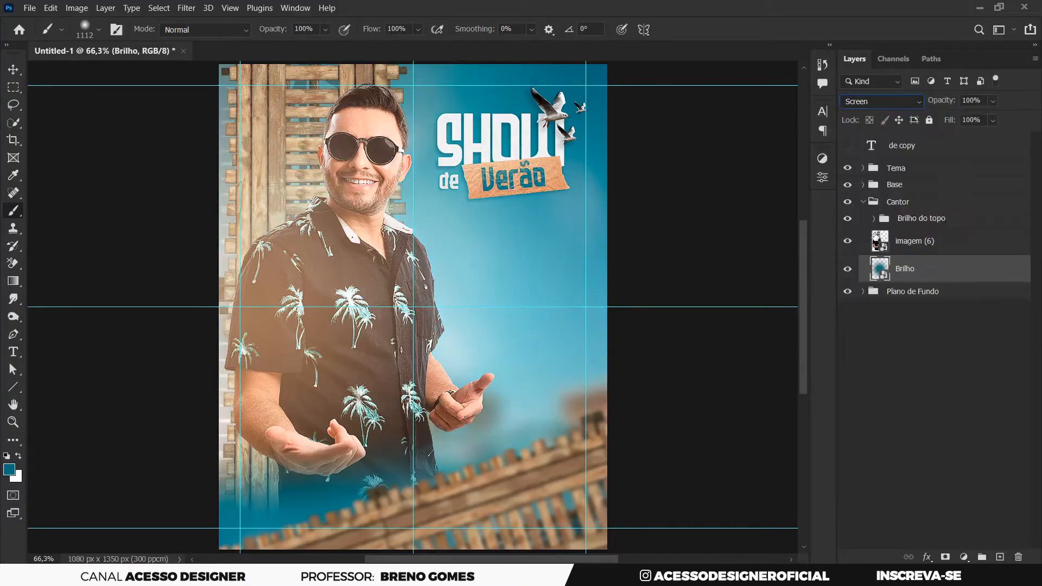
Step: Collapse the Cantor group, show the hidden "de copy" text layer, and move that text into the open blue area below the title
key(v)
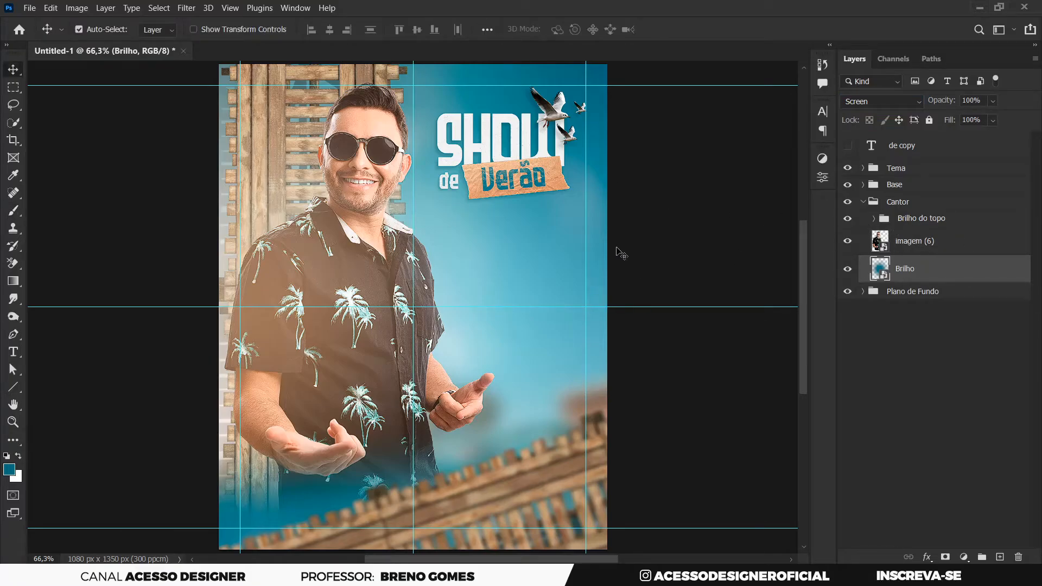
click(865, 202)
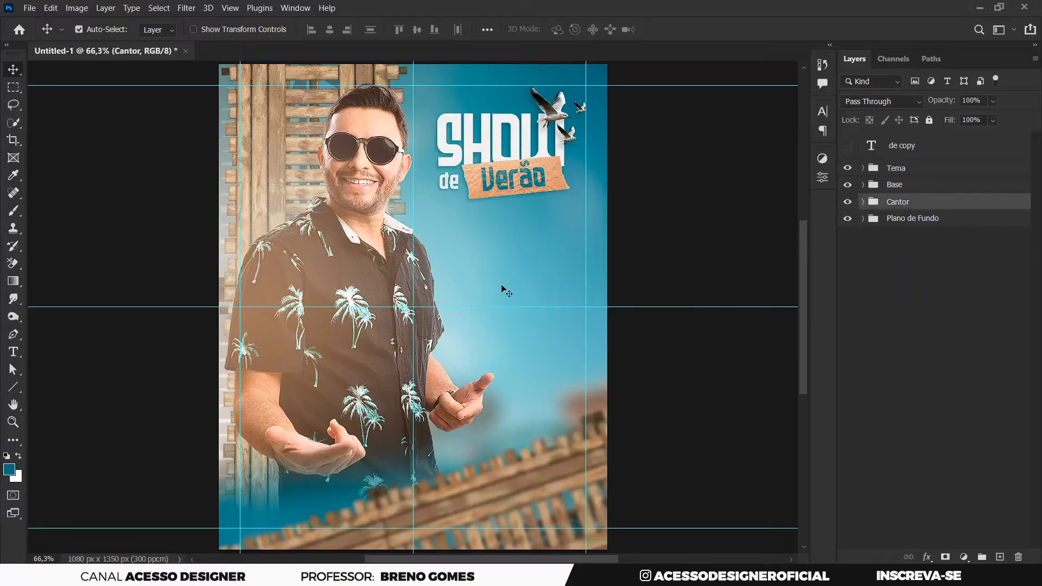
click(898, 146)
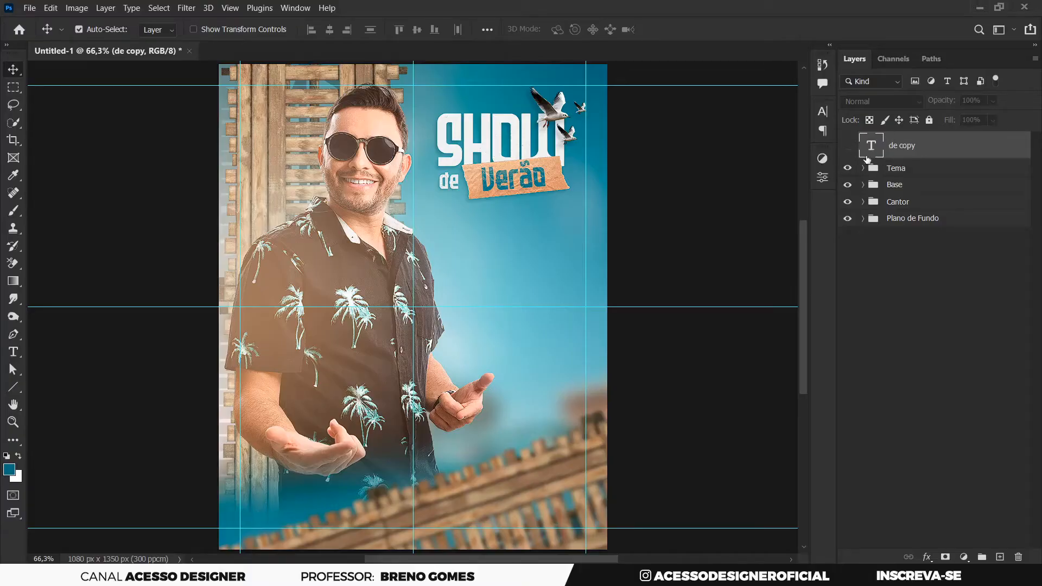
click(848, 145)
key(ctrl+t)
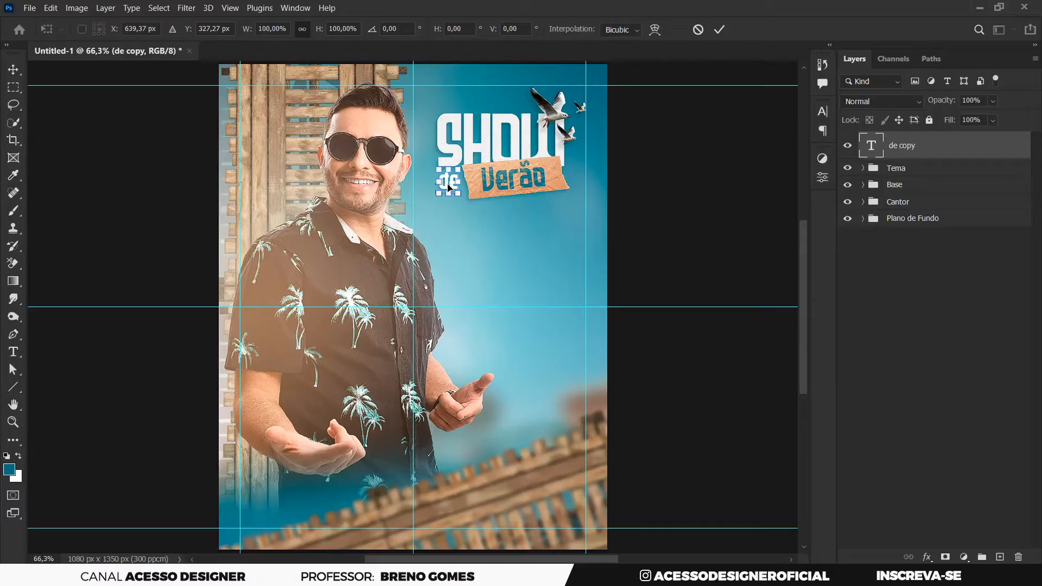
drag(449, 188, 513, 291)
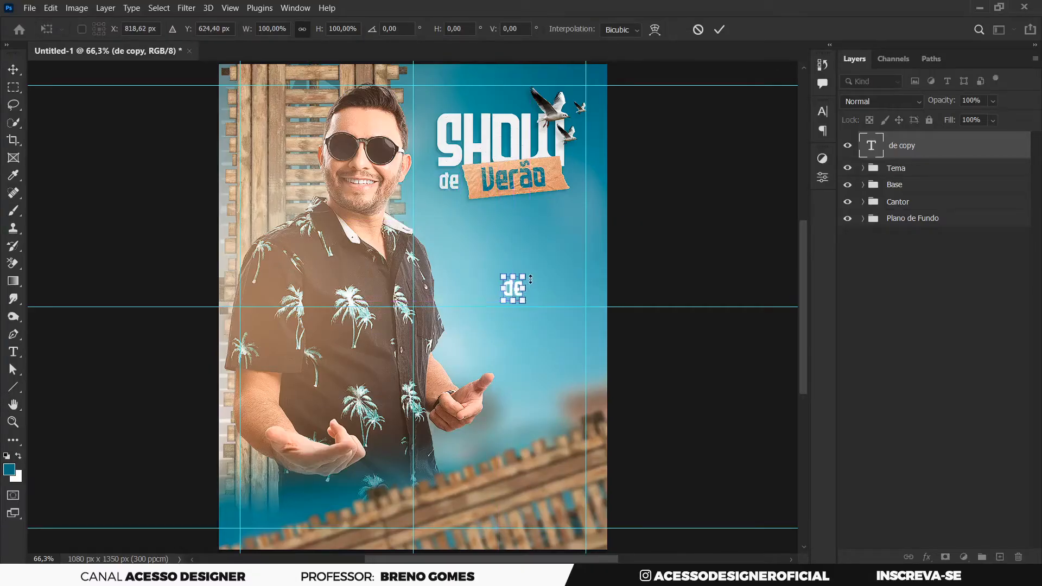
click(719, 29)
drag(521, 295, 505, 271)
Step: Replace the copied "de" text below the title with the date "24 OUT"
key(t)
double_click(504, 263)
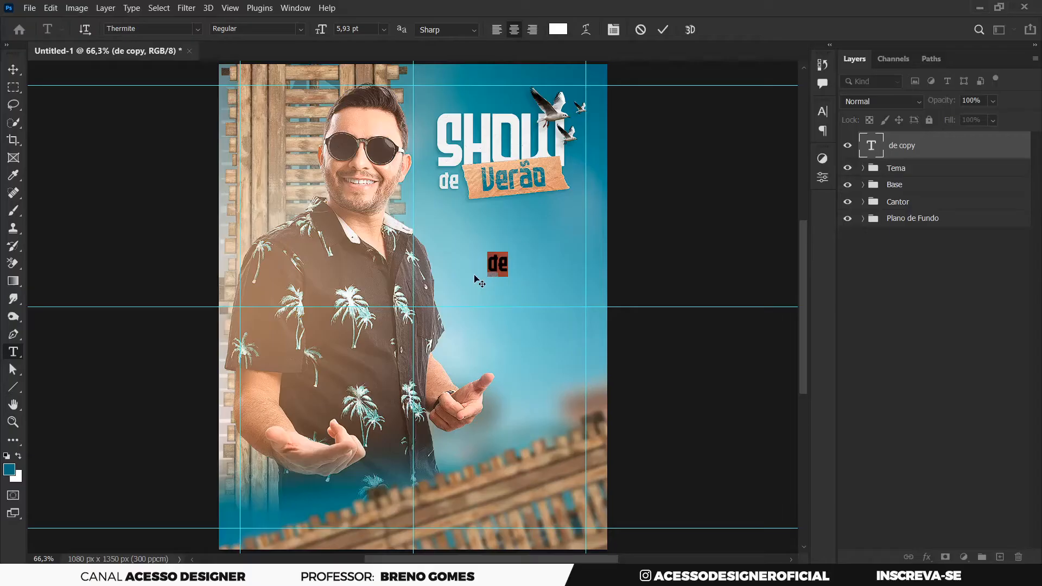
text(24 out)
key(BackSpace)
key(BackSpace)
key(BackSpace)
text(out)
key(BackSpace)
key(BackSpace)
key(BackSpace)
key(BackSpace)
text(out)
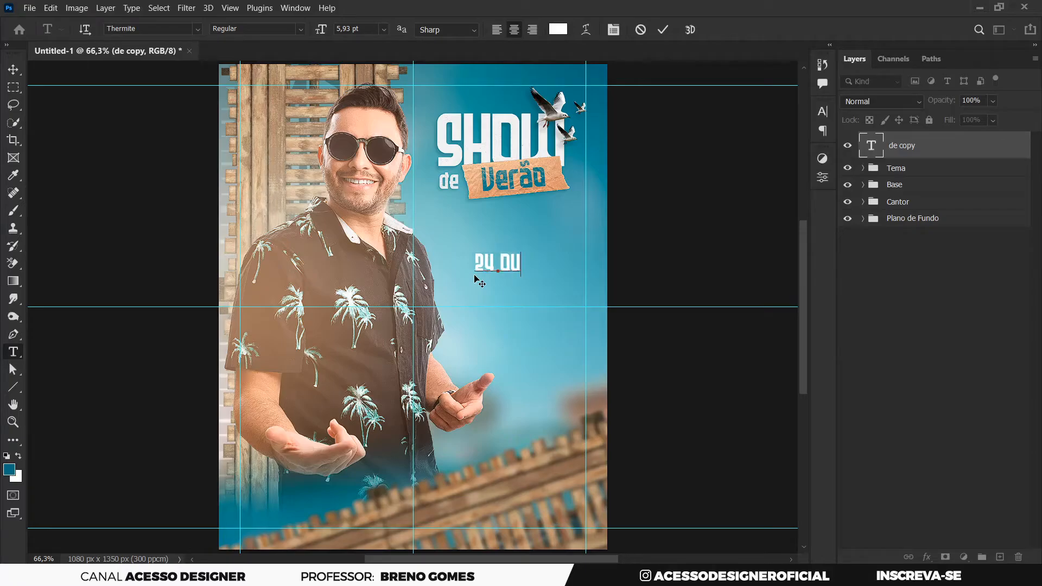
key(ctrl+Return)
key(v)
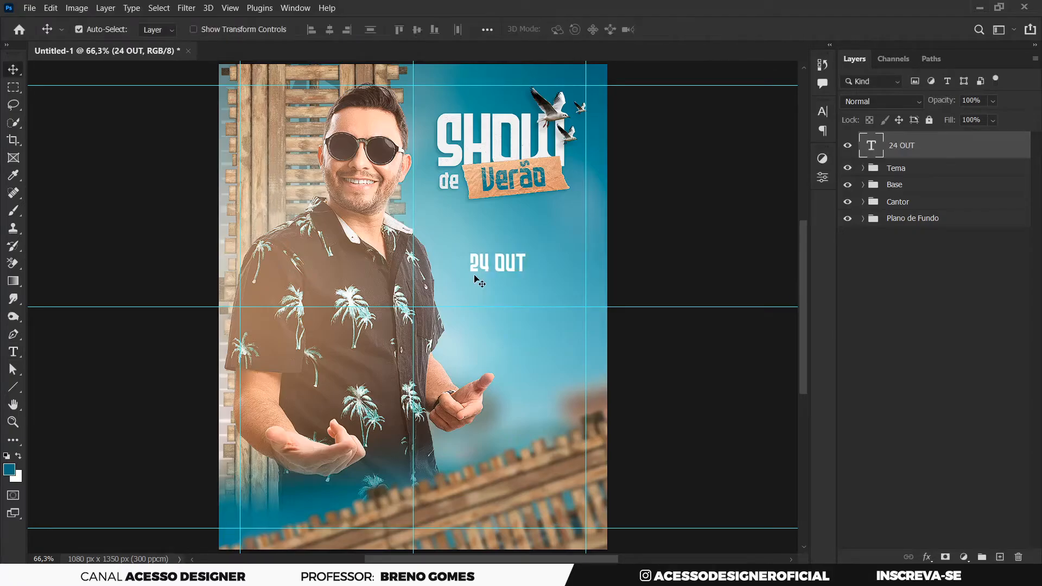
Step: Scale the 24 OUT text down to about 4.62 pt and align its right edge with the flyer's right margin guide
key(ctrl+t)
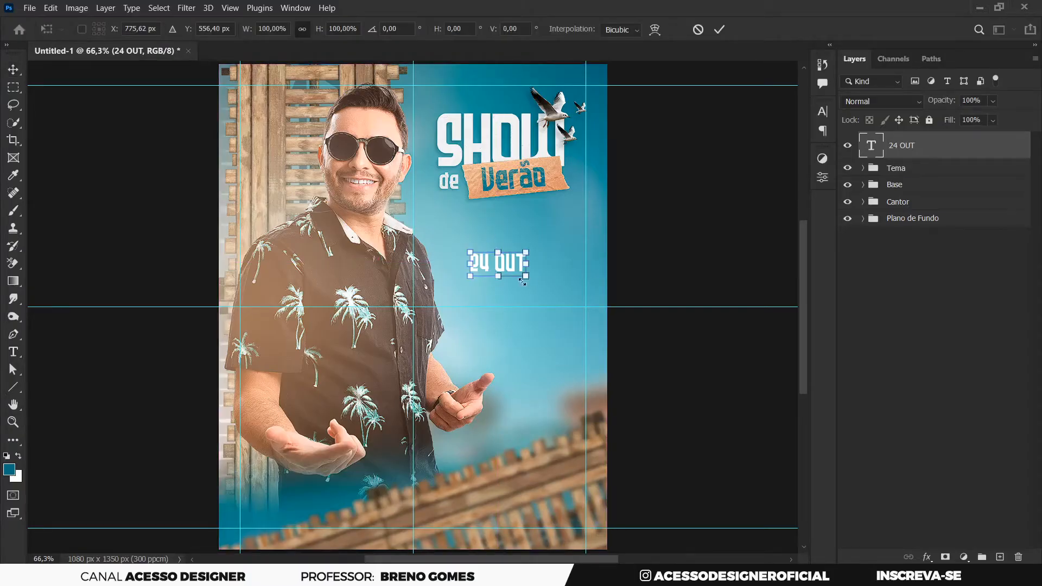
drag(512, 265, 571, 258)
click(719, 29)
Step: Duplicate the date directly below itself, change the copy to "PRAIA ALVORADA", and align it with the right margin guide
key(alt)
drag(572, 258, 559, 280)
double_click(559, 279)
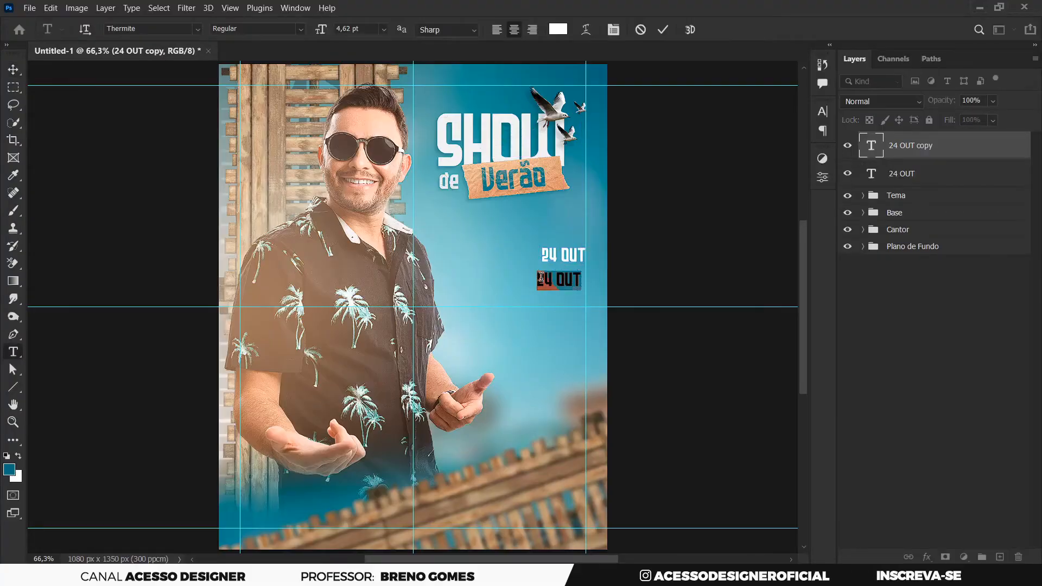
text(PRAIA AO)
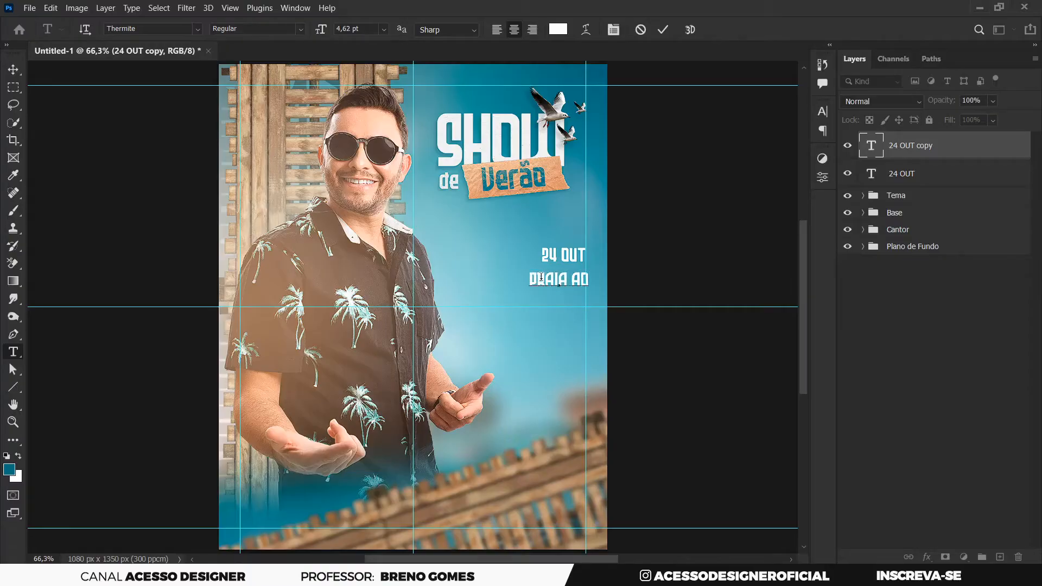
key(BackSpace)
text(LVORADA)
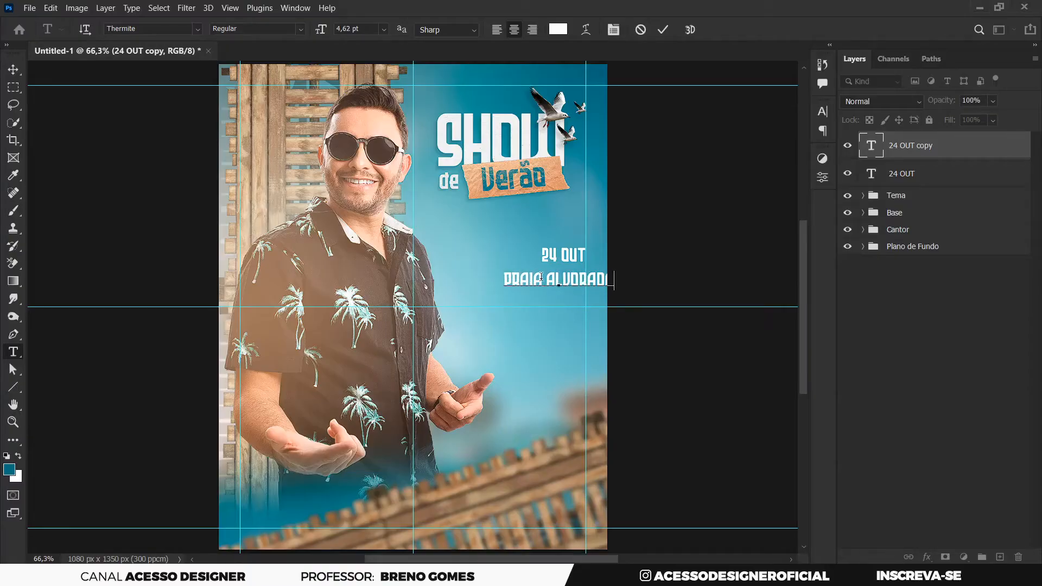
key(ctrl+Return)
key(v)
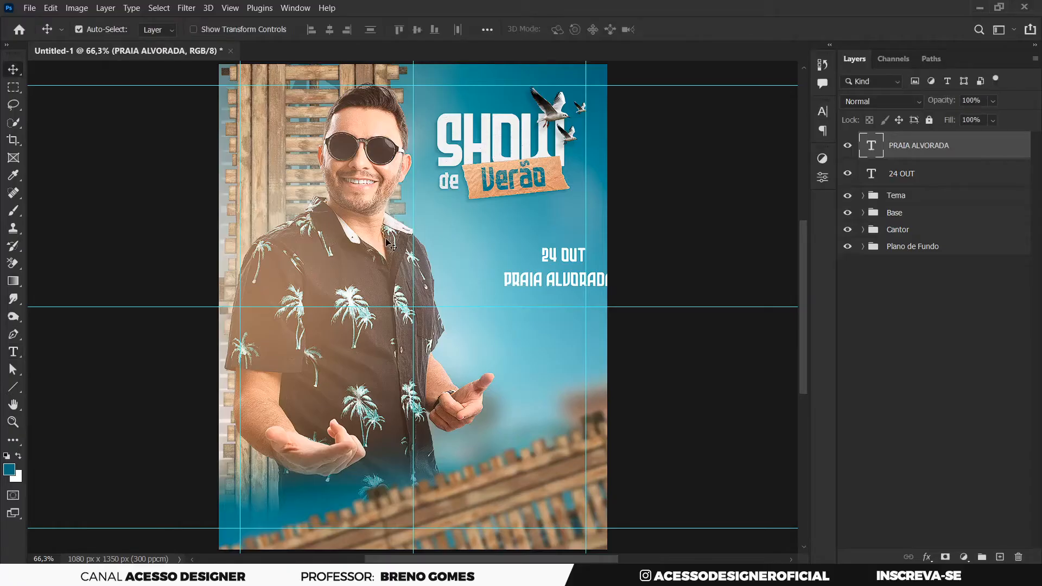
drag(541, 278, 503, 284)
Step: Duplicate the 24 OUT text below PRAIA ALVORADA and scale the copy to about 71.5%
drag(538, 238, 545, 322)
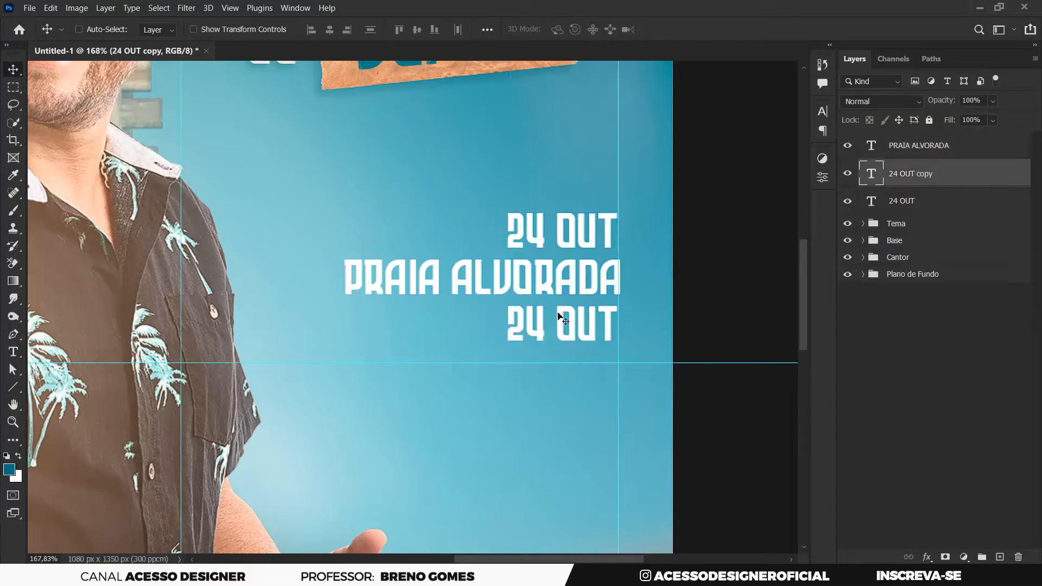
key(ctrl+t)
drag(617, 341, 588, 337)
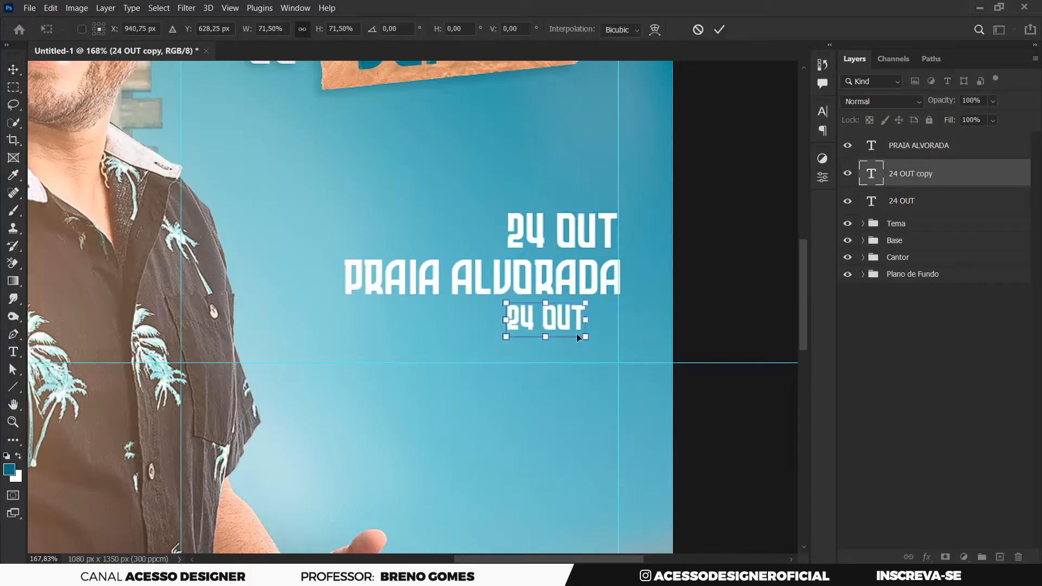
click(720, 29)
Step: Replace the text of the small date copy with "LOCAL DO EVENTO"
double_click(550, 334)
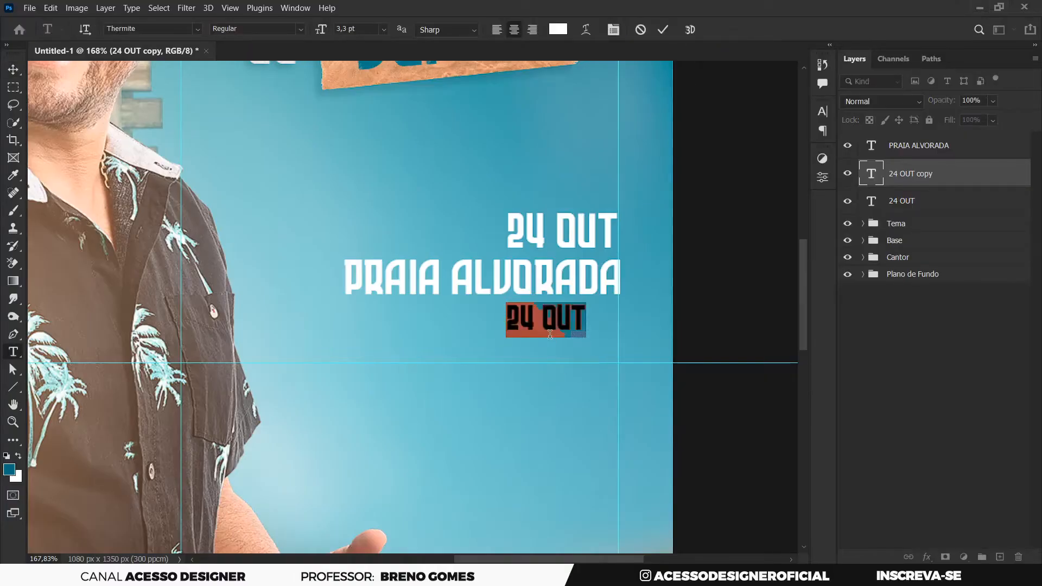
text(LOCAL DO)
text( ENEN)
key(BackSpace)
key(BackSpace)
key(BackSpace)
text(VENTO)
key(ctrl+Return)
key(v)
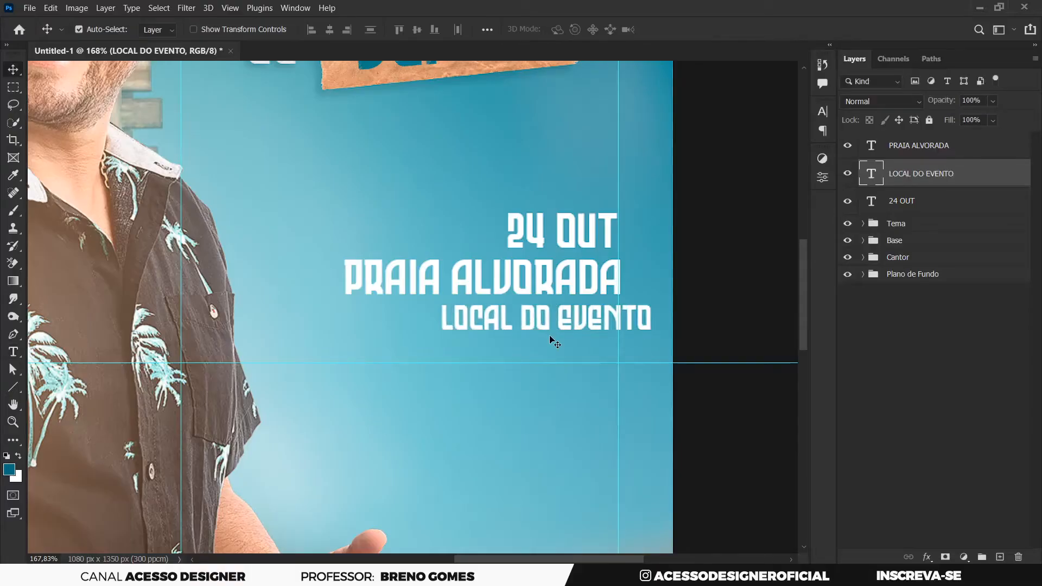
Step: Scale LOCAL DO EVENTO to about 74% and place it under PRAIA ALVORADA, flush with the right margin guide
key(ctrl+t)
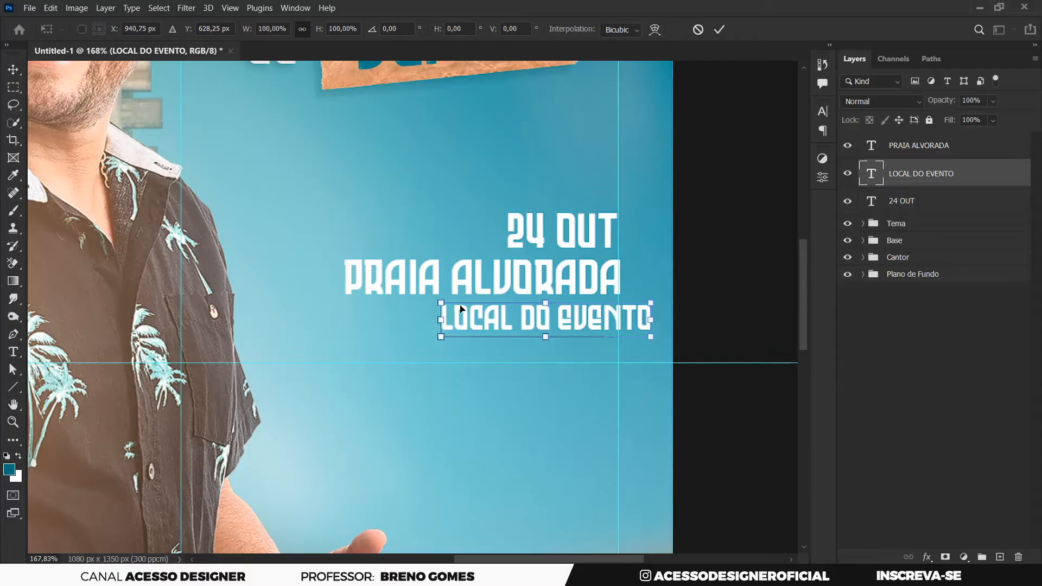
drag(438, 304, 497, 311)
drag(559, 326, 527, 317)
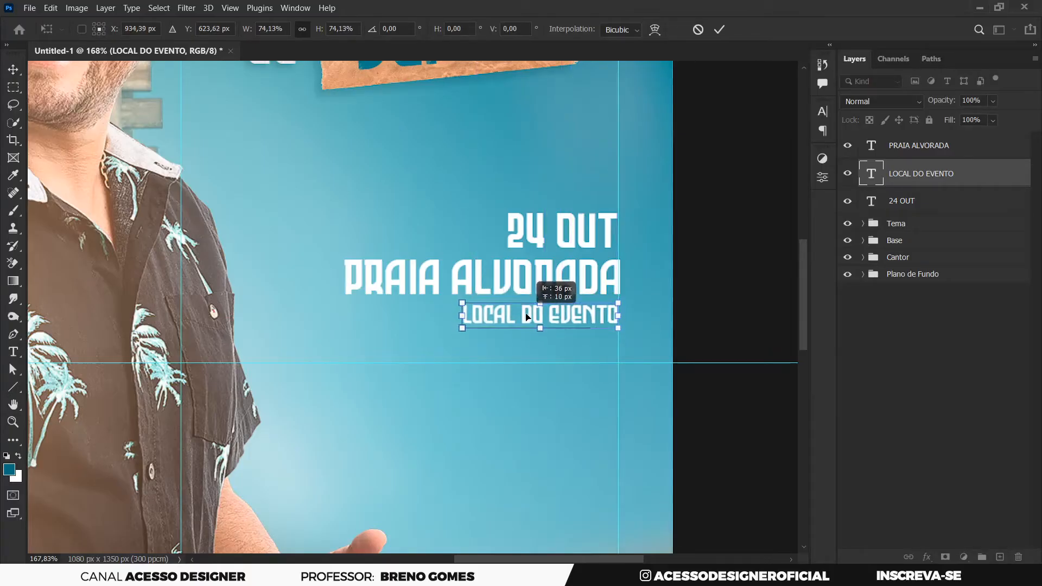
click(721, 30)
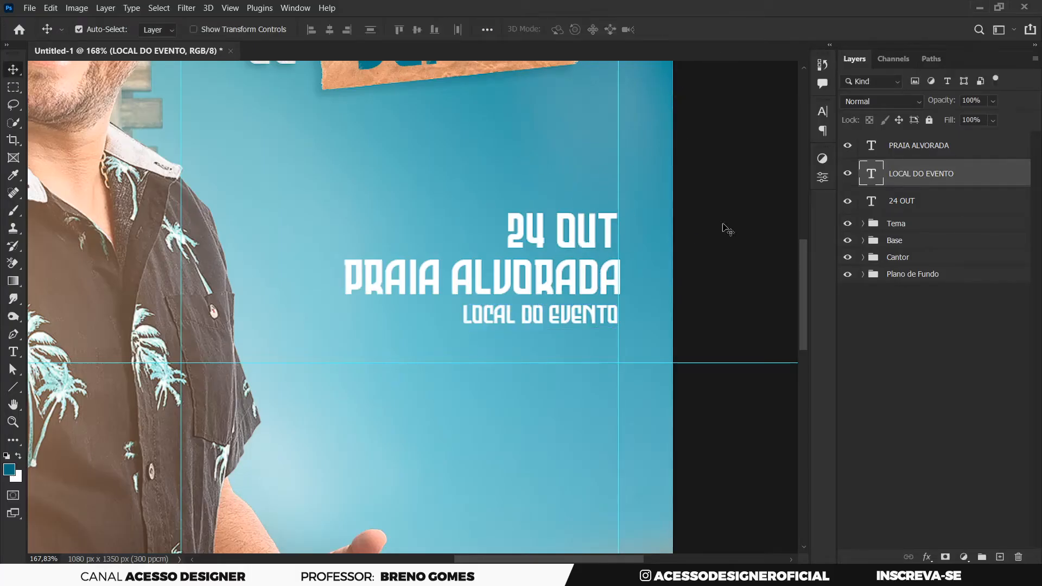
Step: Distribute the PRAIA ALVORADA, LOCAL DO EVENTO and 24 OUT layers evenly by their vertical centers
click(923, 146)
shift+click(910, 202)
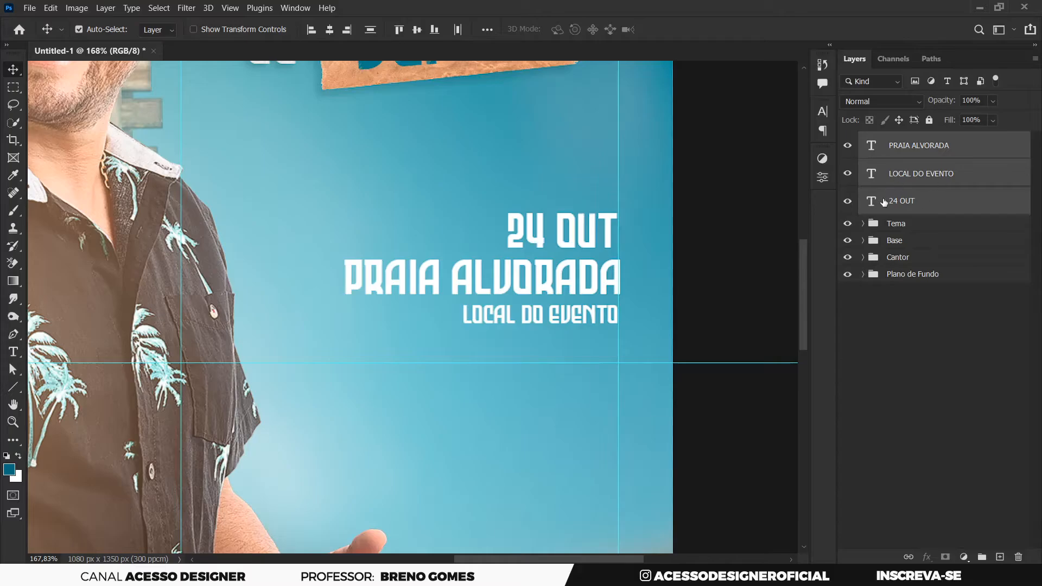
click(487, 30)
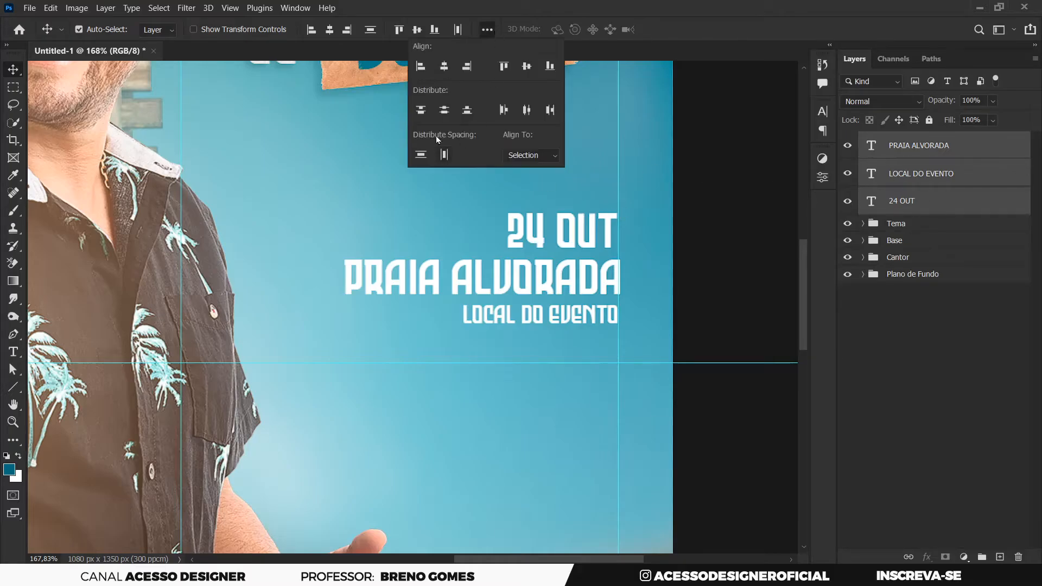
click(444, 112)
click(728, 245)
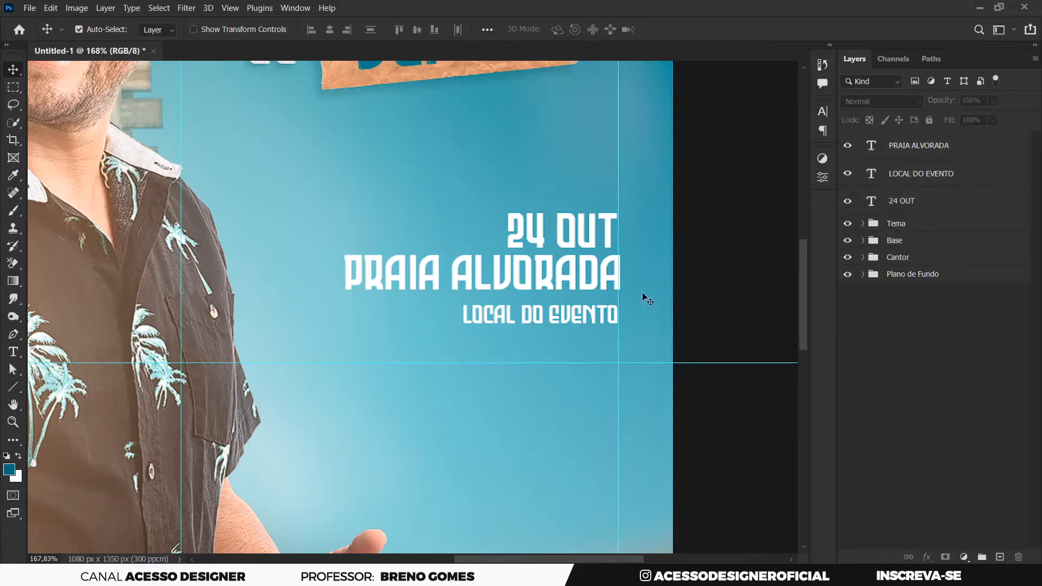
Step: Nudge the PRAIA ALVORADA text down 4 px between the other two lines
click(603, 284)
key(Down)
key(Down)
key(Down)
key(Down)
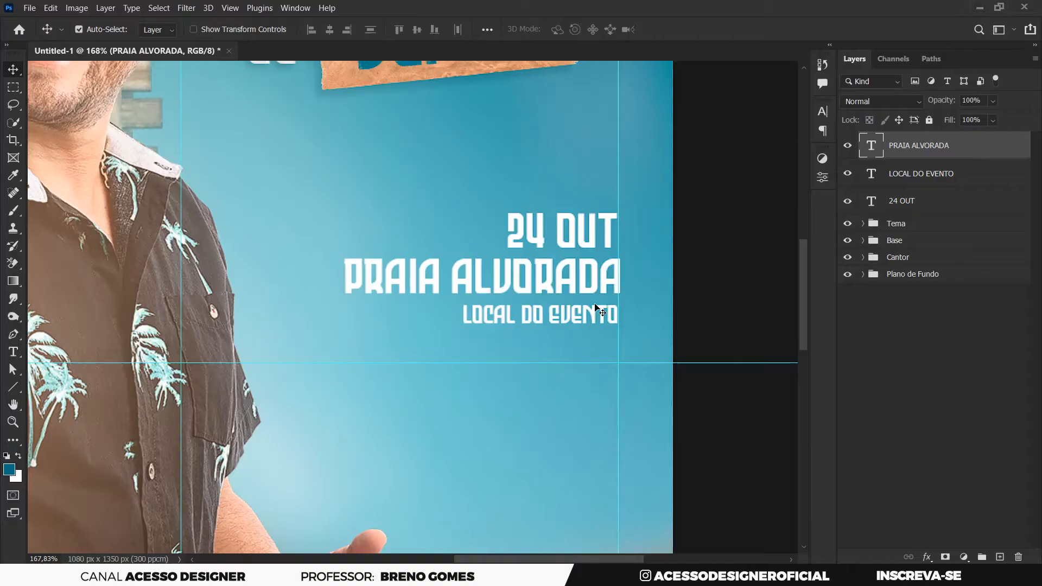
Step: Get the hex code of the text colour used on the word Verão in the title
key(z)
right_click(536, 267)
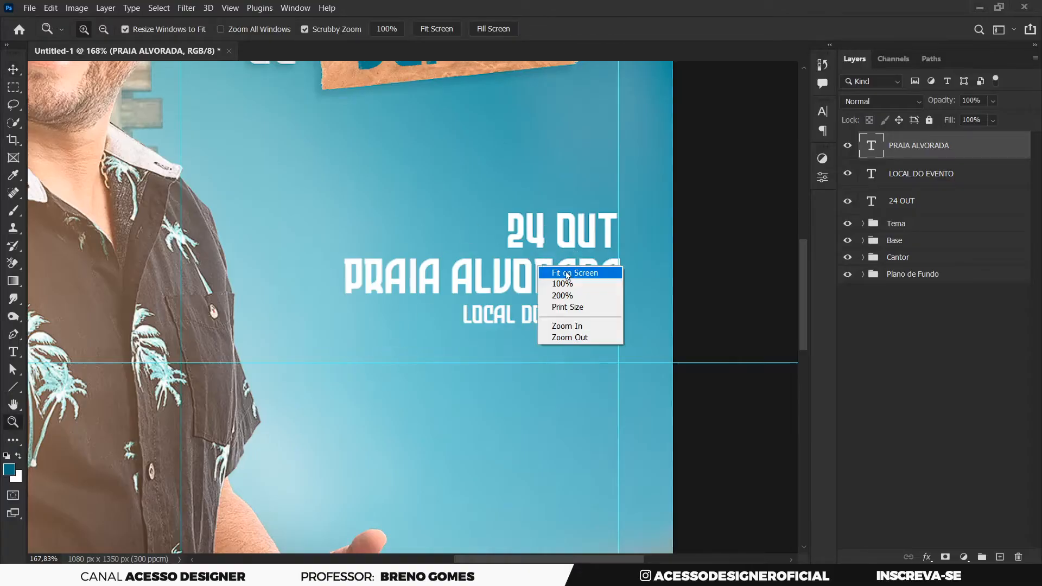
click(597, 275)
key(v)
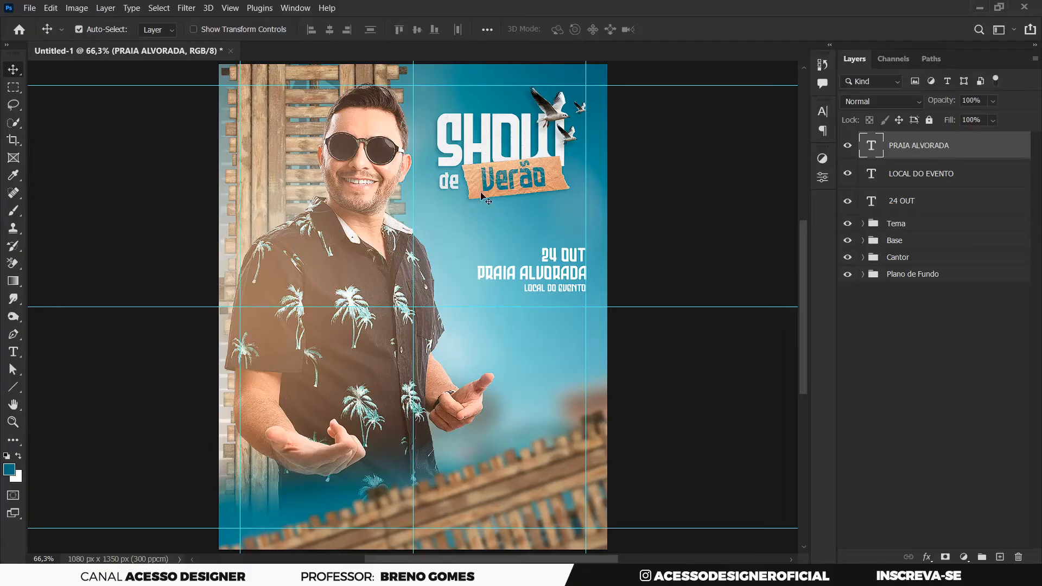
click(525, 190)
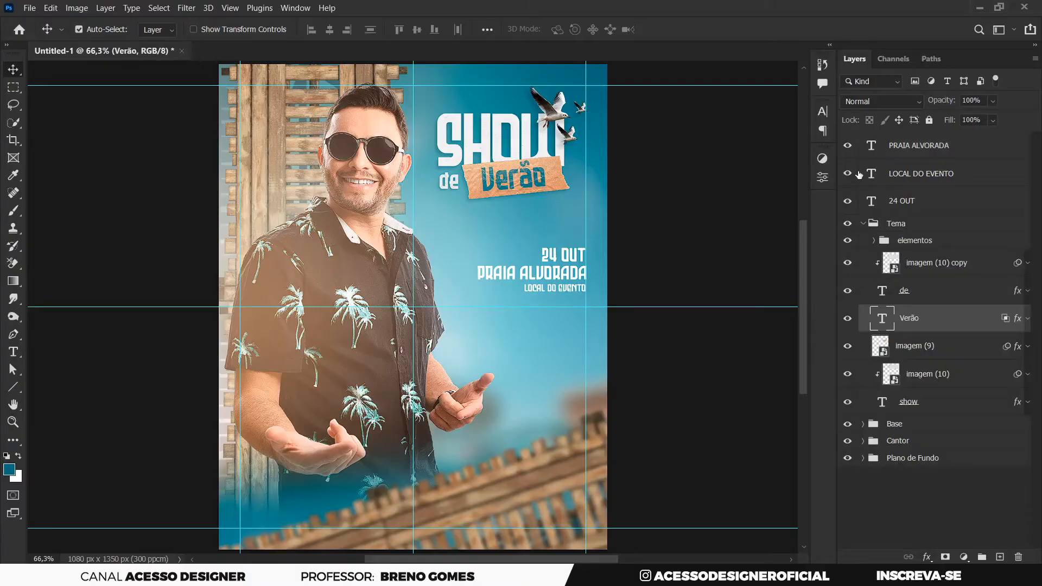
click(824, 113)
click(797, 201)
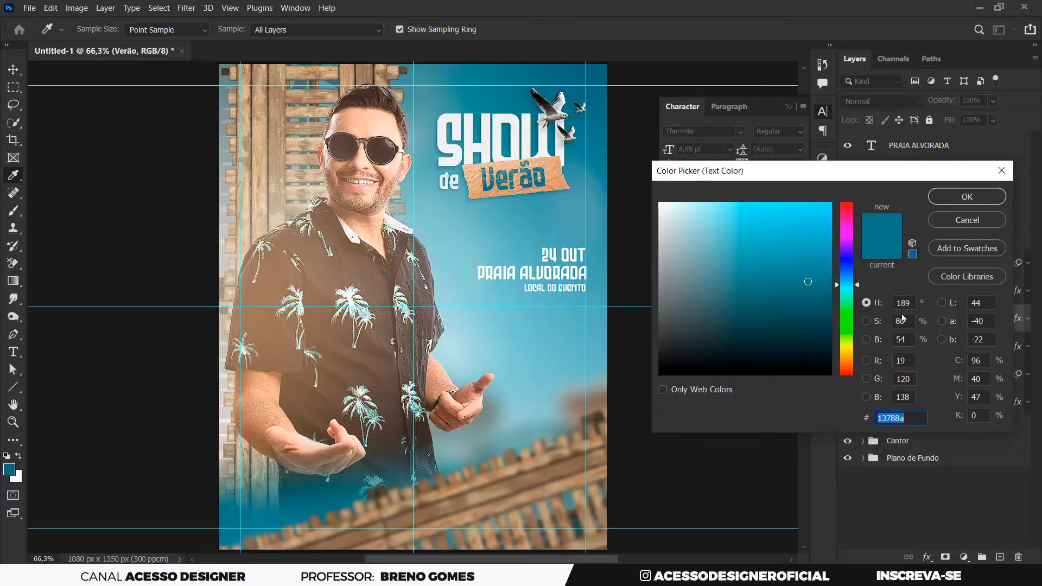
click(967, 197)
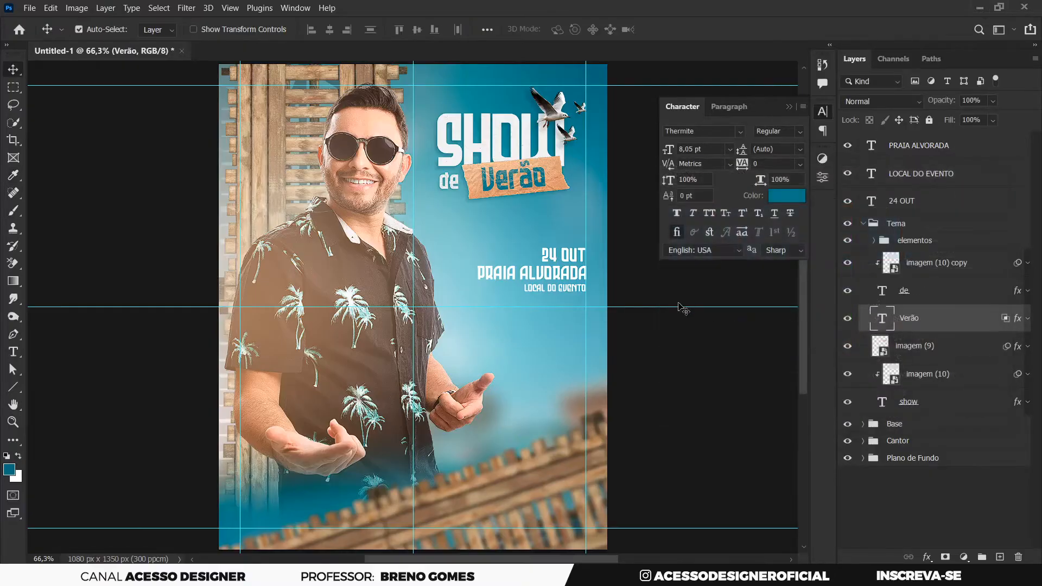
Step: Set the text colour of 24 OUT and LOCAL DO EVENTO to blue 13788a
click(575, 258)
shift+click(570, 289)
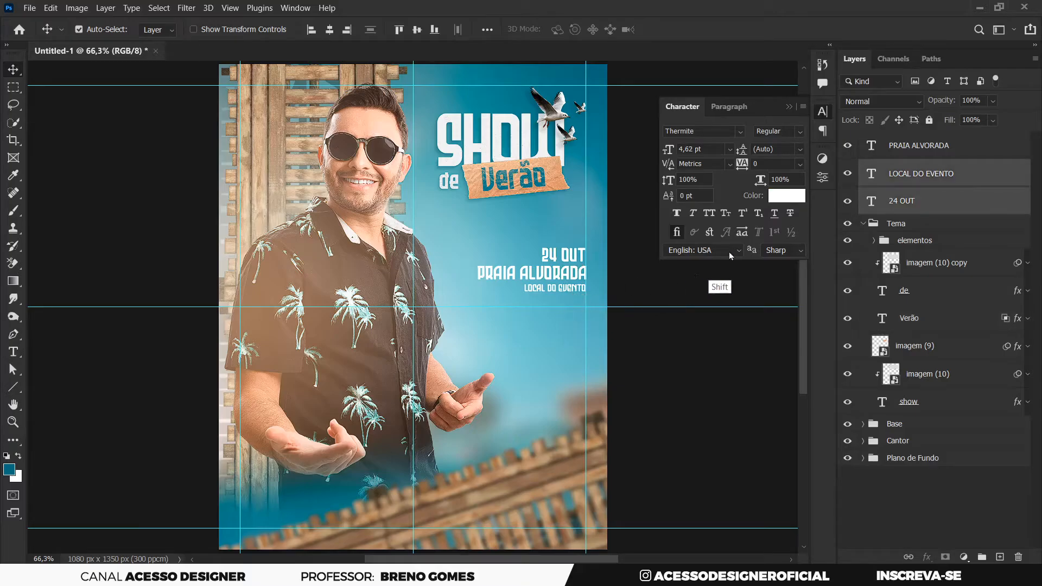
click(786, 195)
text(13788a)
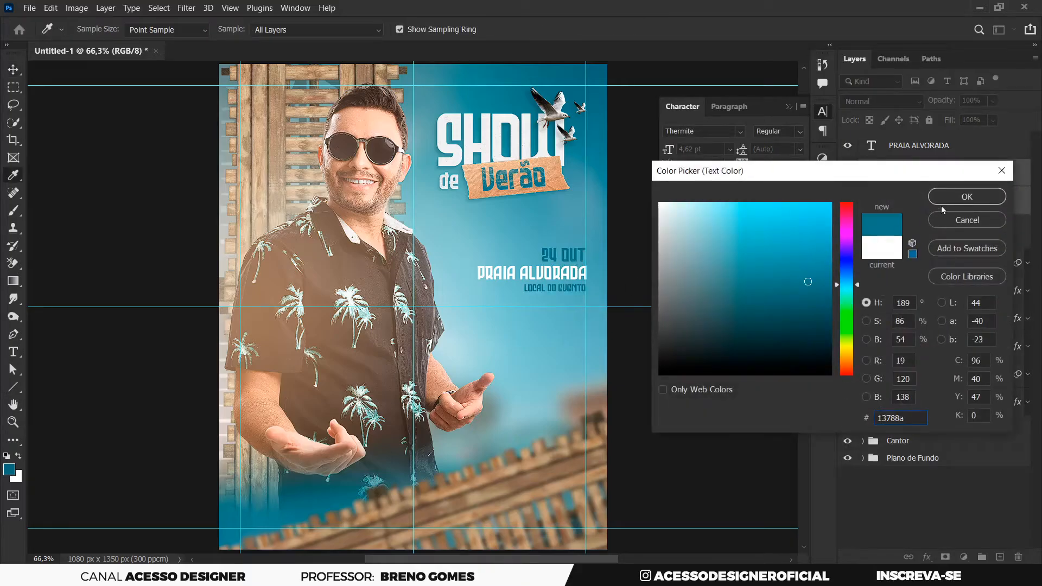
click(954, 198)
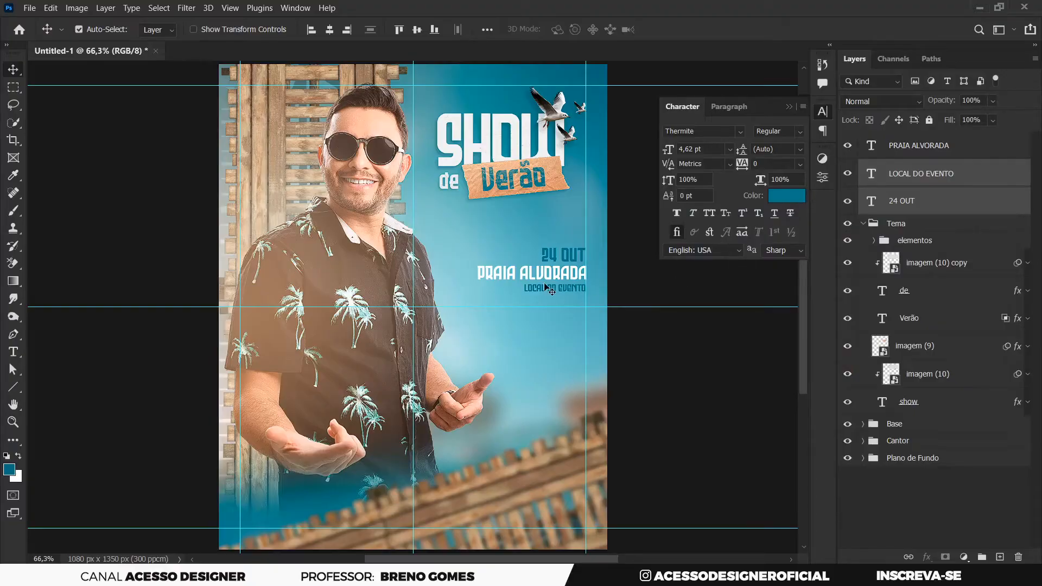
Step: Change the text colour of 24 OUT and LOCAL DO EVENTO to a darker shade of the blue
scroll(581, 277, up, 2)
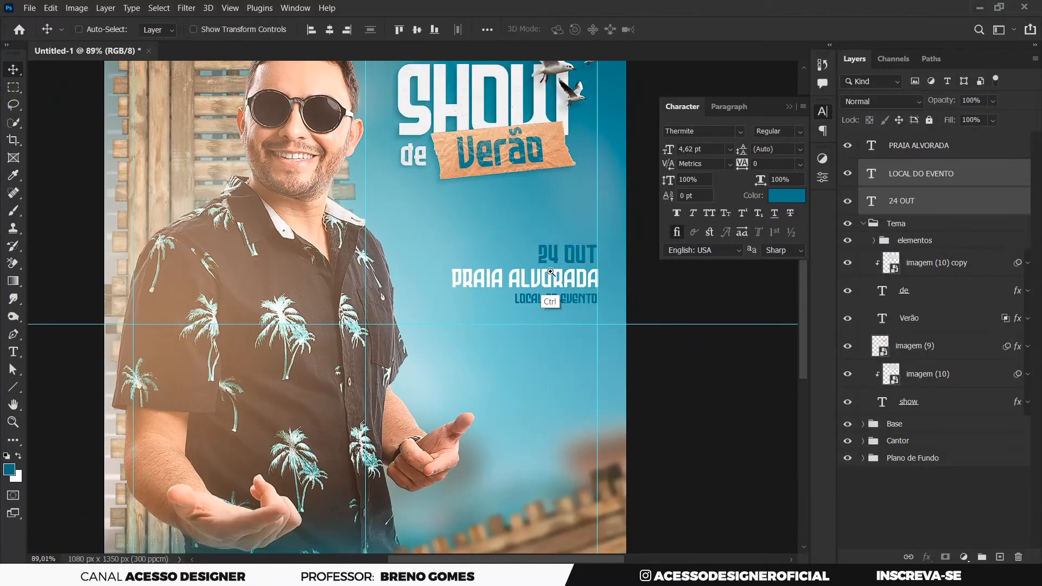
scroll(581, 276, up, 4)
click(784, 200)
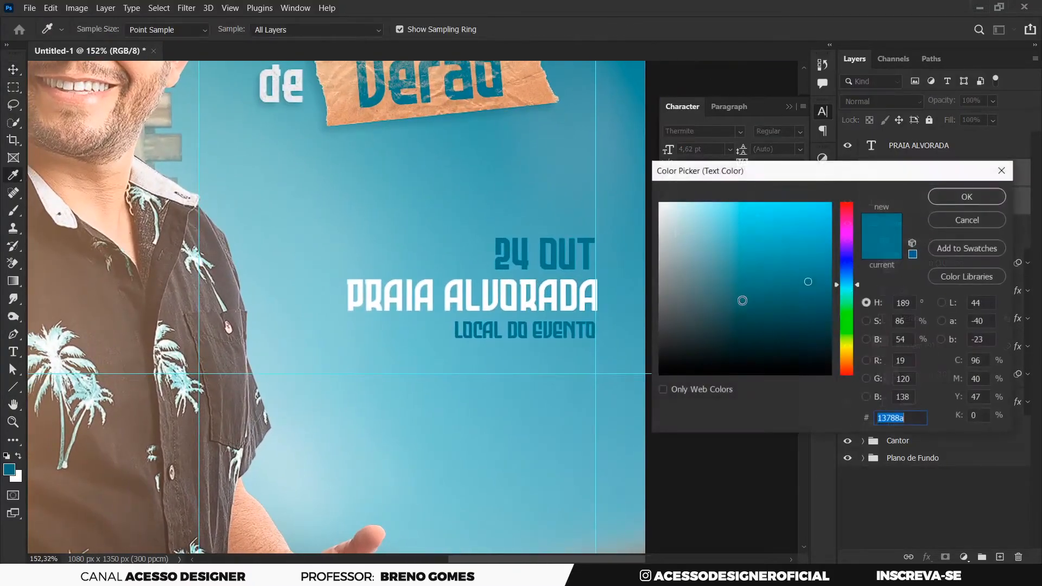
drag(810, 296, 814, 298)
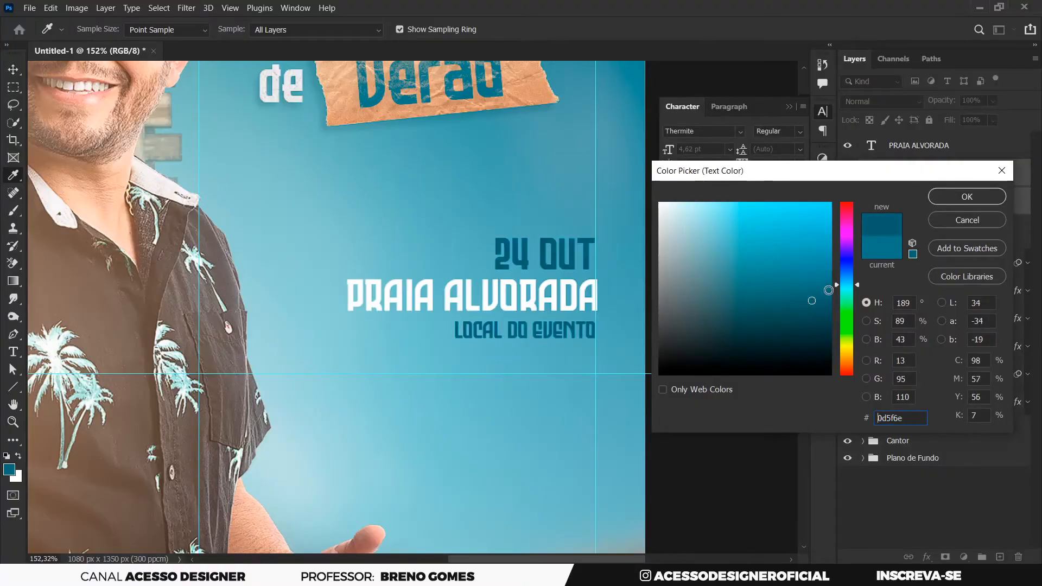
click(812, 299)
drag(811, 298, 694, 247)
click(968, 197)
key(z)
right_click(568, 295)
click(597, 302)
key(v)
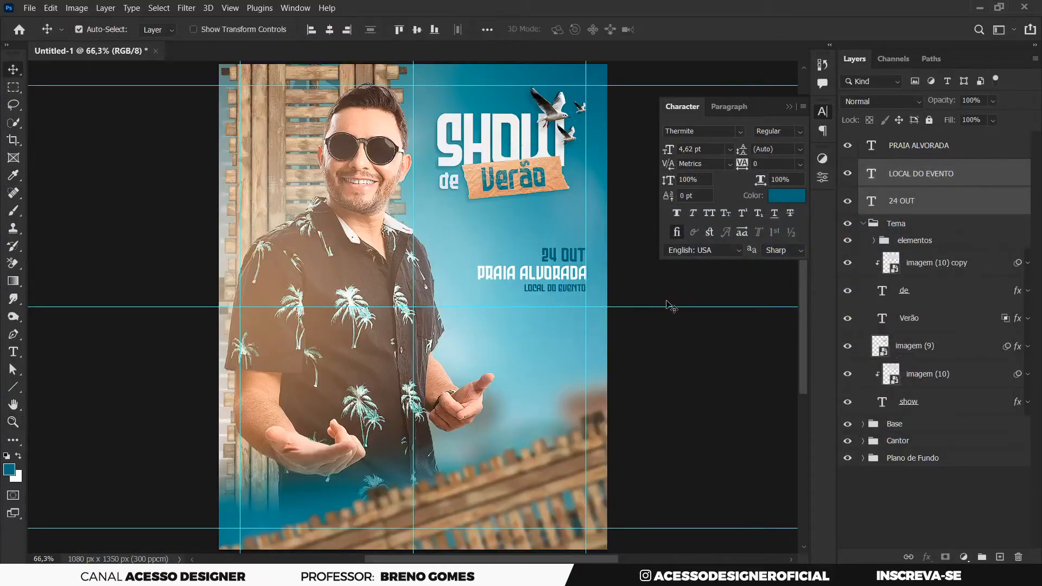
Step: Collapse the Tema group and move the 24 OUT layer above PRAIA ALVORADA in the layer order
click(915, 145)
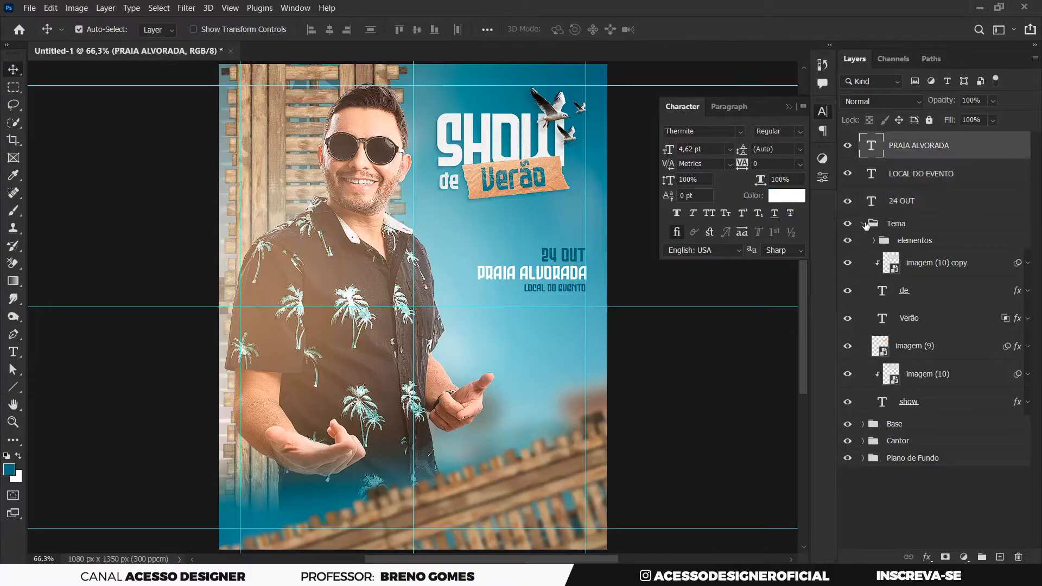
click(863, 223)
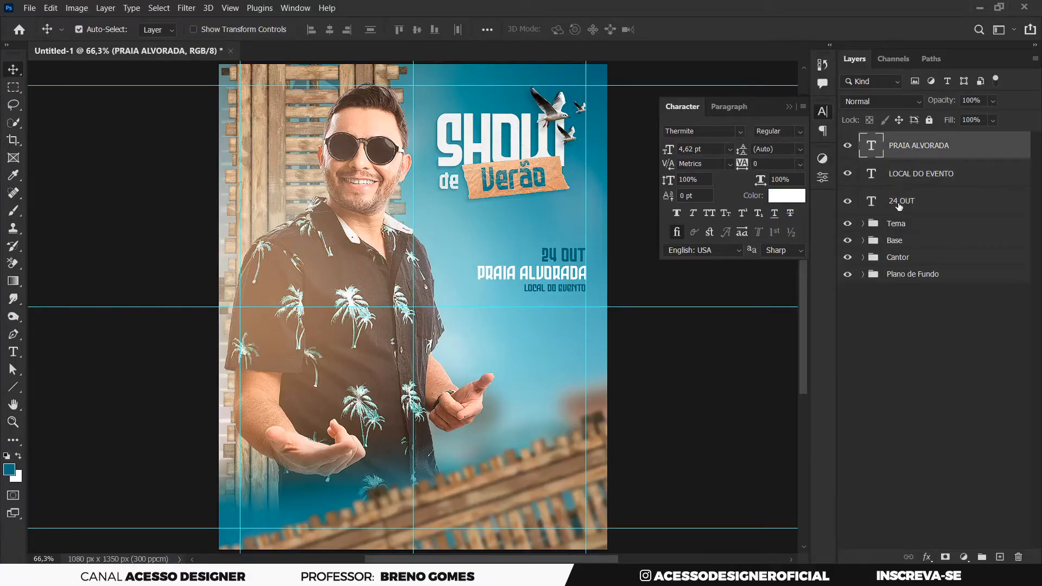
drag(918, 215, 922, 140)
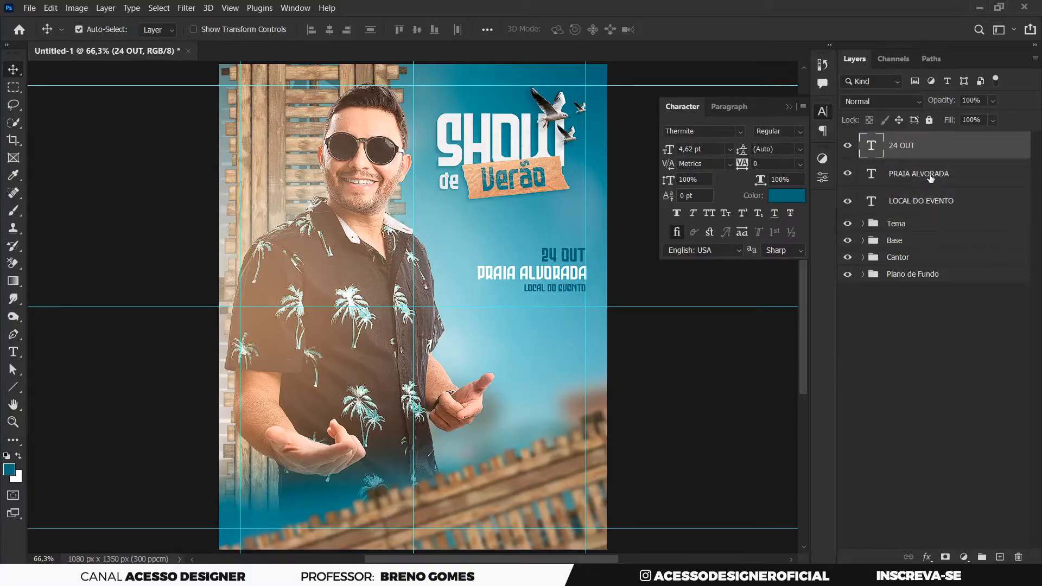
Step: Group the 24 OUT, PRAIA ALVORADA and LOCAL DO EVENTO layers and name the group Data 01
click(848, 174)
shift+click(923, 200)
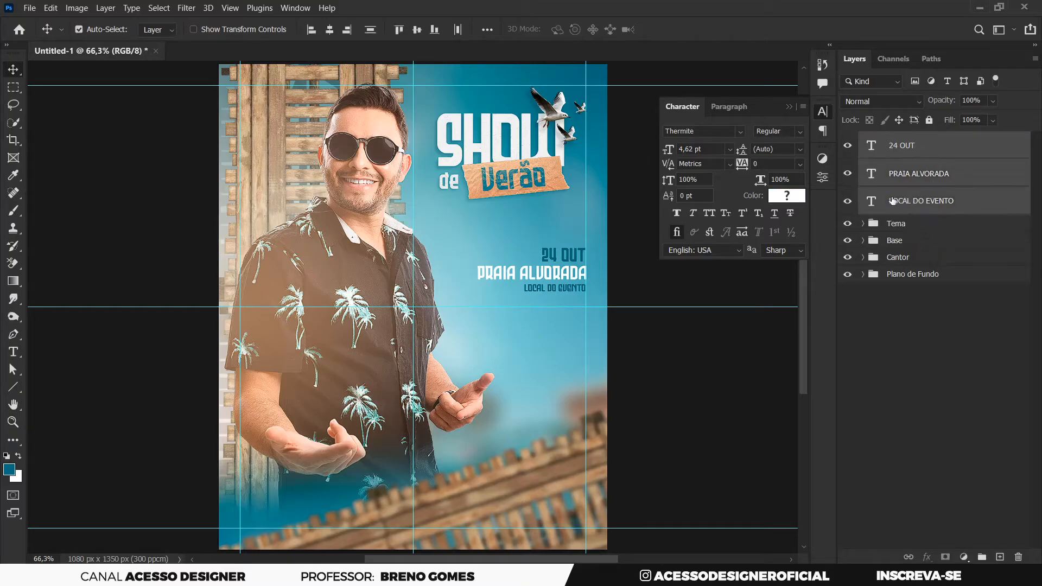
key(ctrl+t)
key(Return)
key(ctrl+g)
double_click(900, 139)
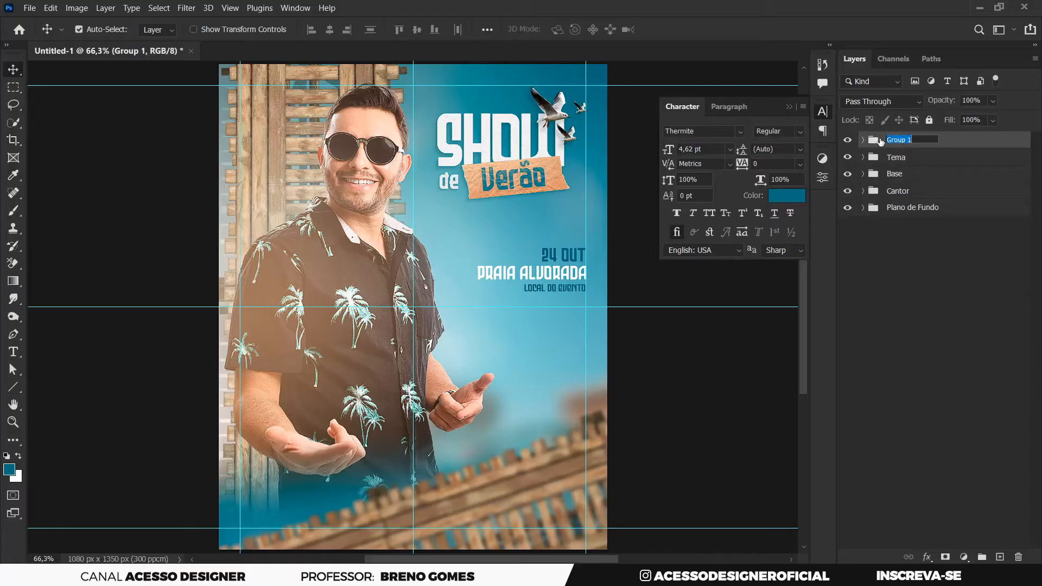
text(data 01)
key(Return)
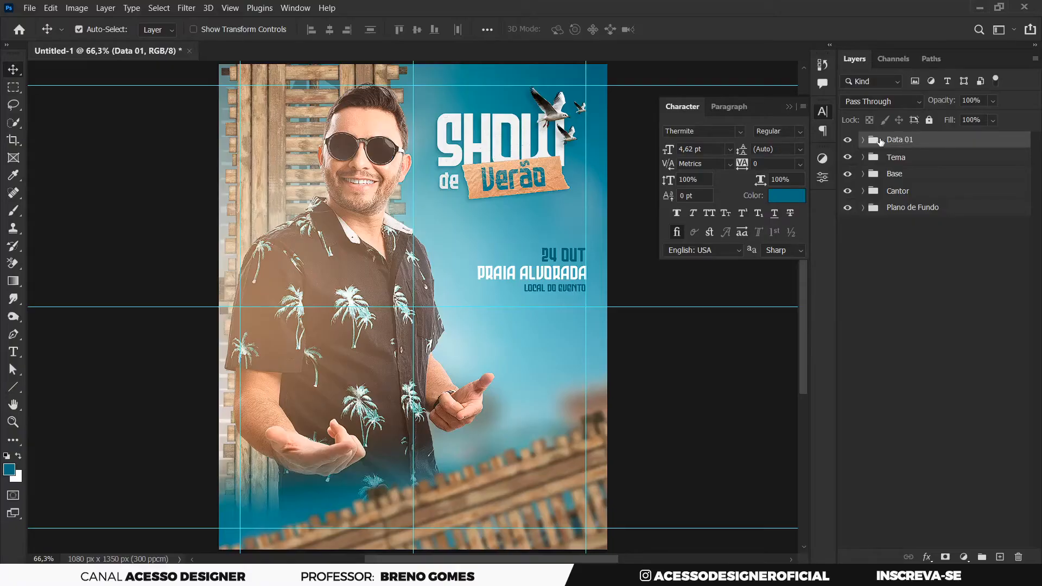
Step: Scale the Data 01 group up very slightly from its upper-left corner, keeping its right edge at the margin guide
key(ctrl+t)
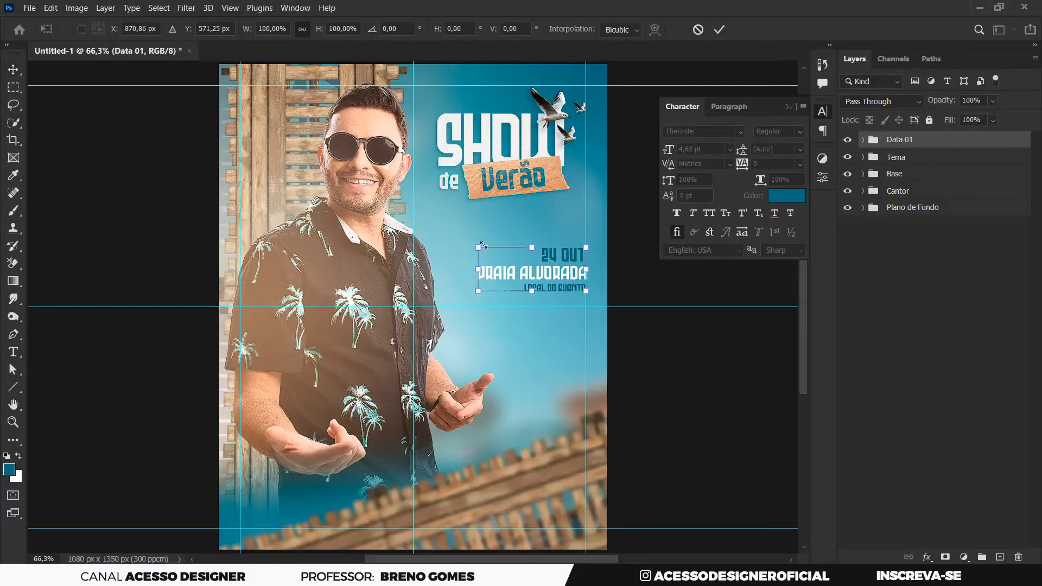
mouse_move(480, 247)
mouse_down()
mouse_move(461, 242)
mouse_move(476, 247)
mouse_up()
click(720, 29)
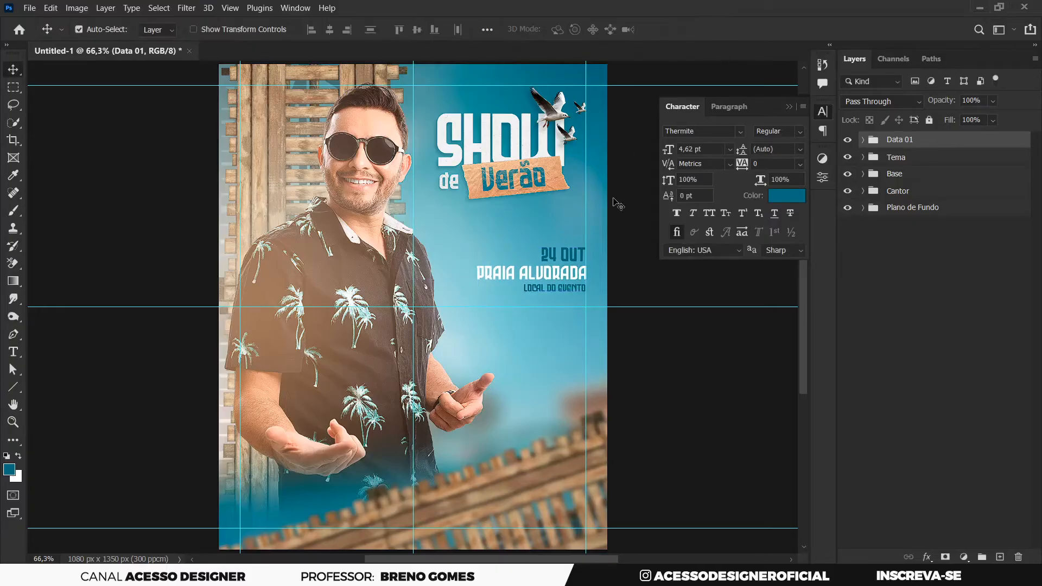
Step: Duplicate the Data 01 group, place the copy below it in the layer order and rename it Data 02
key(ctrl+j)
key(ctrl+bracketleft)
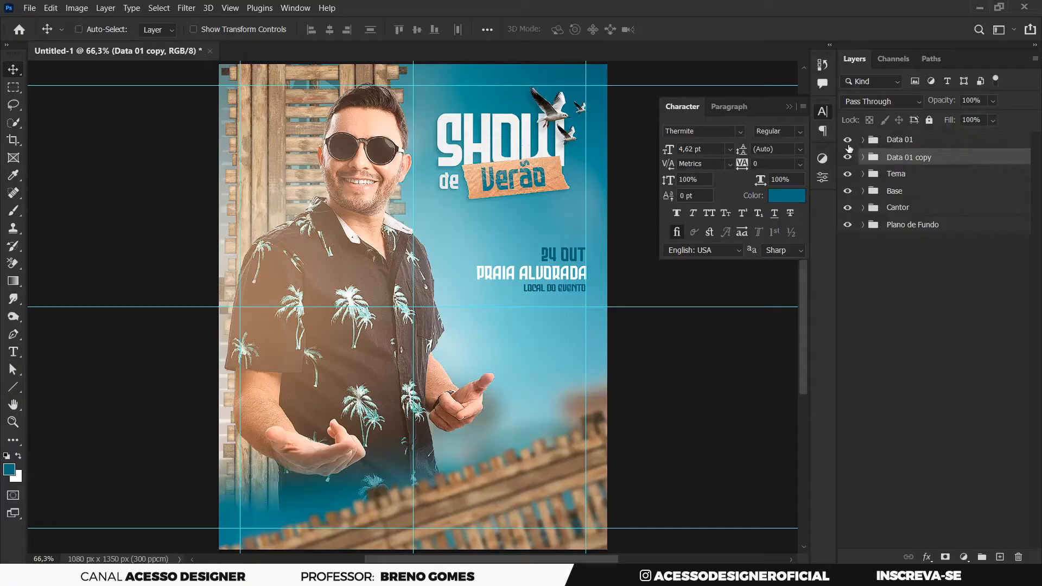
double_click(916, 159)
drag(913, 158, 943, 161)
key(BackSpace)
key(BackSpace)
key(BackSpace)
key(Return)
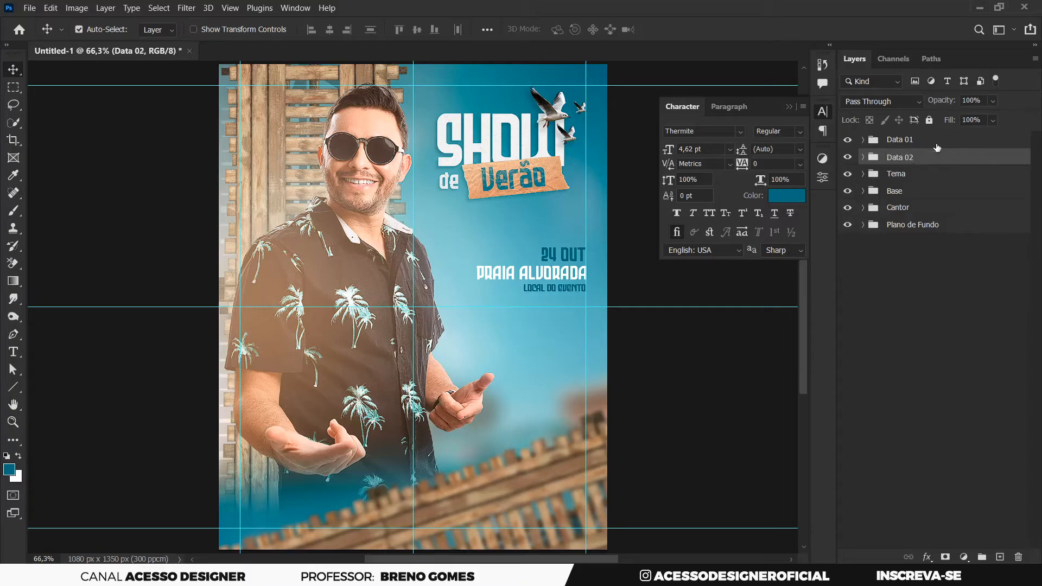
Step: Move the Data 02 group straight down so it forms a second date block under the first
key(ctrl)
key(ctrl+t)
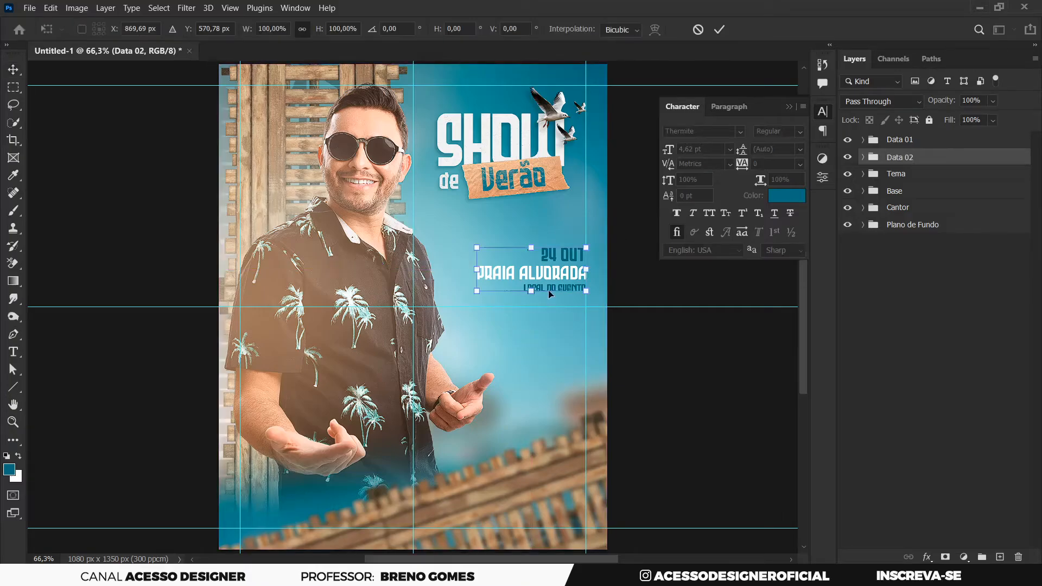
drag(556, 273, 558, 333)
click(719, 30)
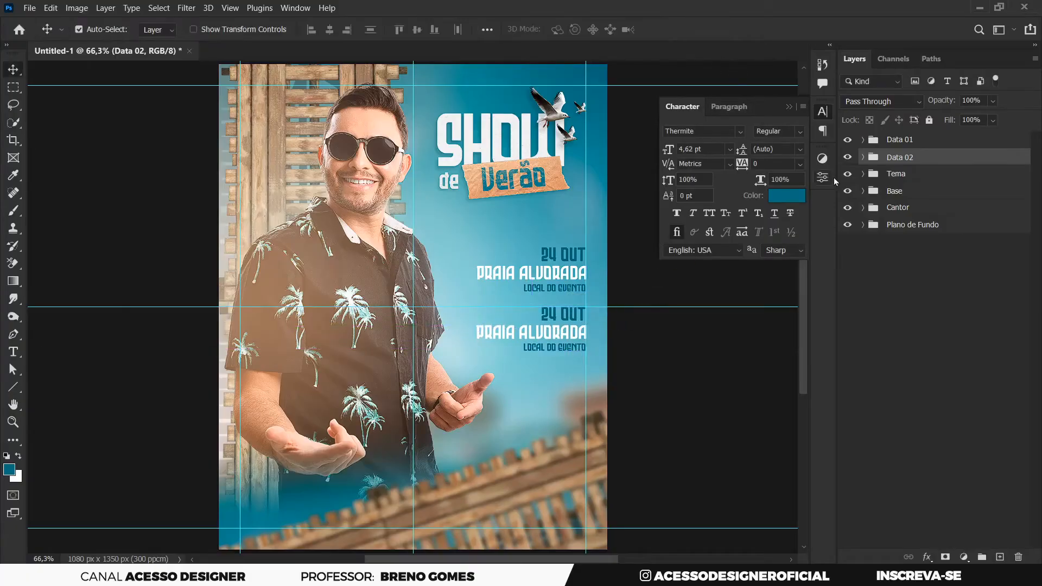
Step: Duplicate the Data 02 group below it in the layer order and move the copy down as a third date block
key(ctrl+j)
key(ctrl+bracketleft)
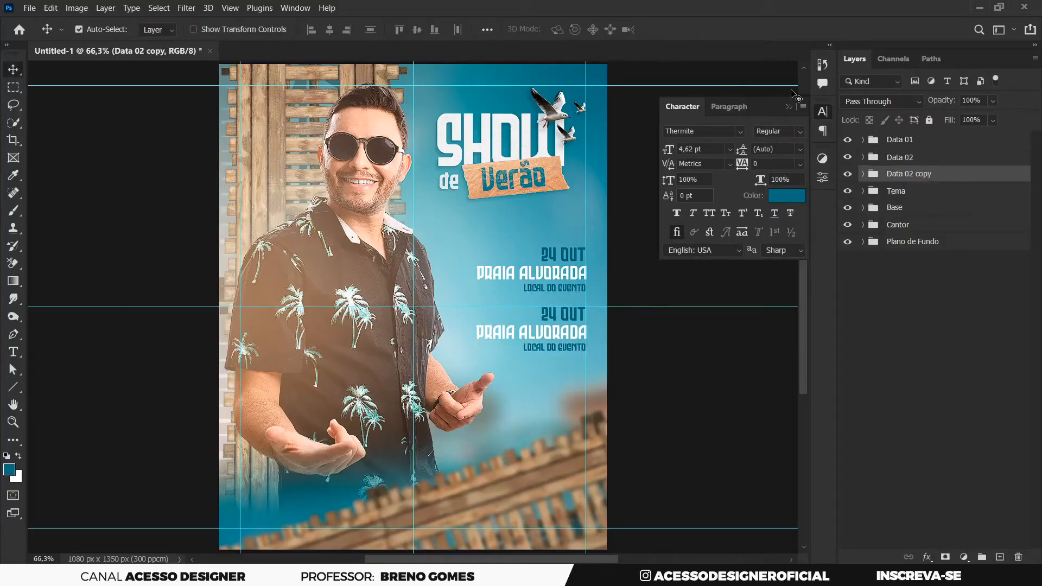
key(ctrl+t)
drag(558, 335, 550, 384)
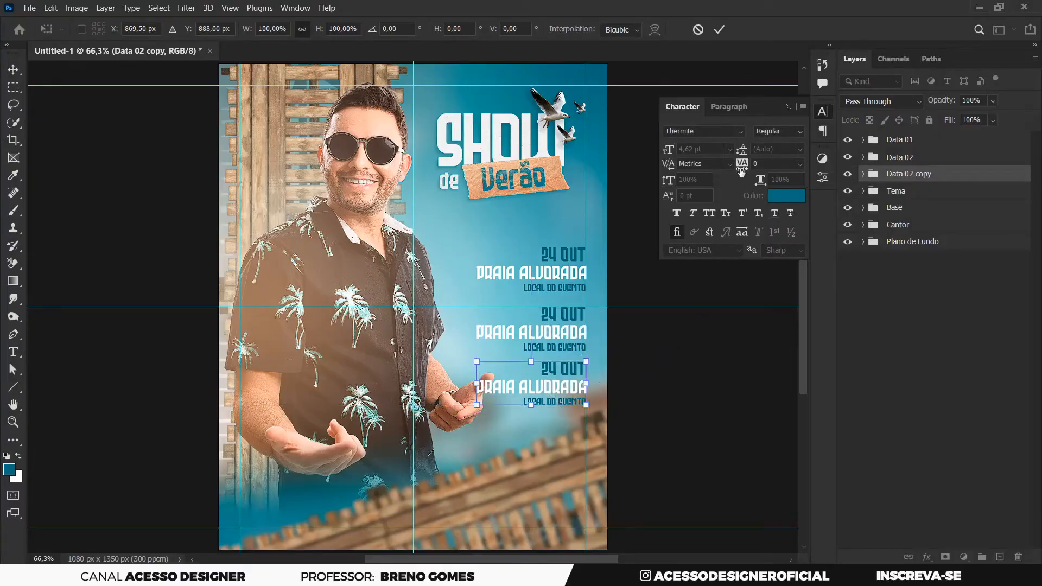
click(720, 29)
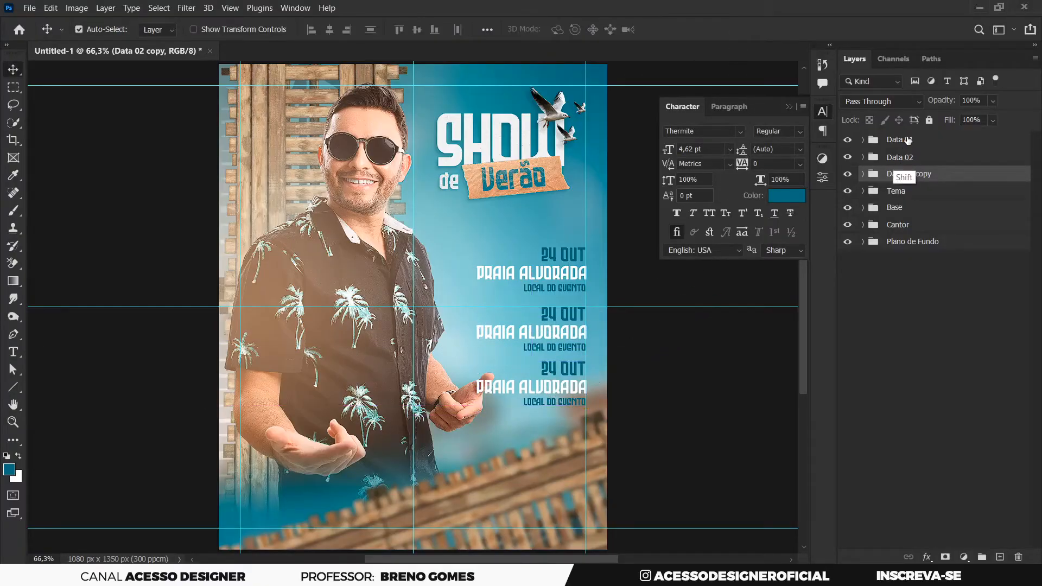
Step: Distribute the three date groups evenly by their vertical centers
shift+click(901, 139)
click(487, 30)
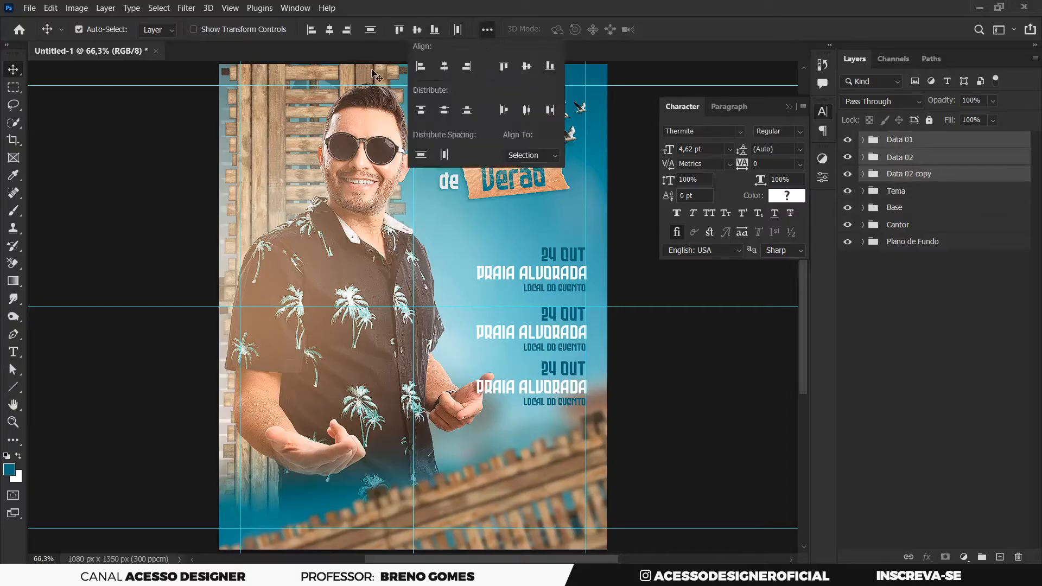
click(444, 111)
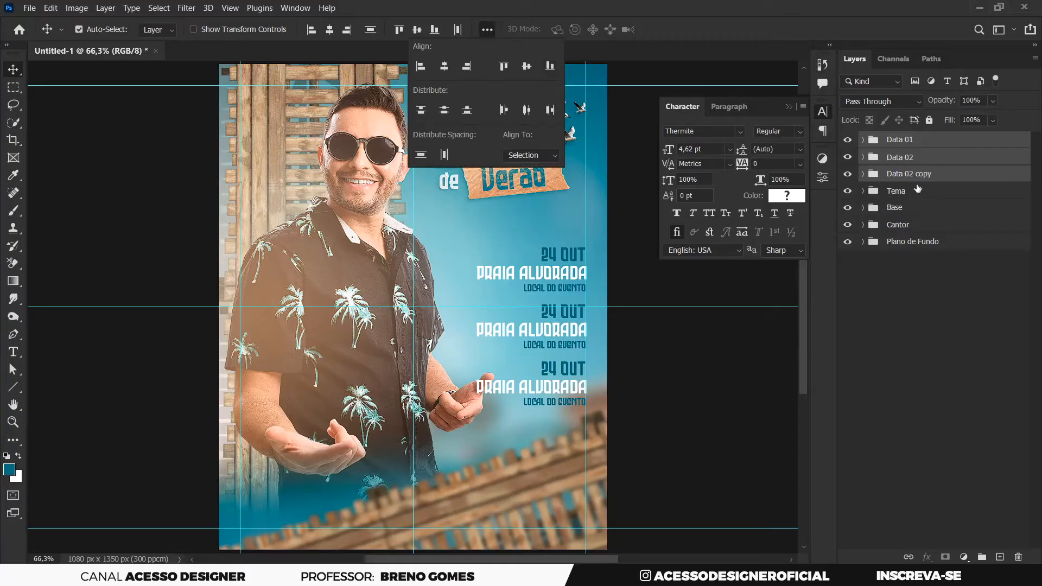
Step: Rename the Data 02 copy group as Data 03
click(923, 175)
double_click(915, 176)
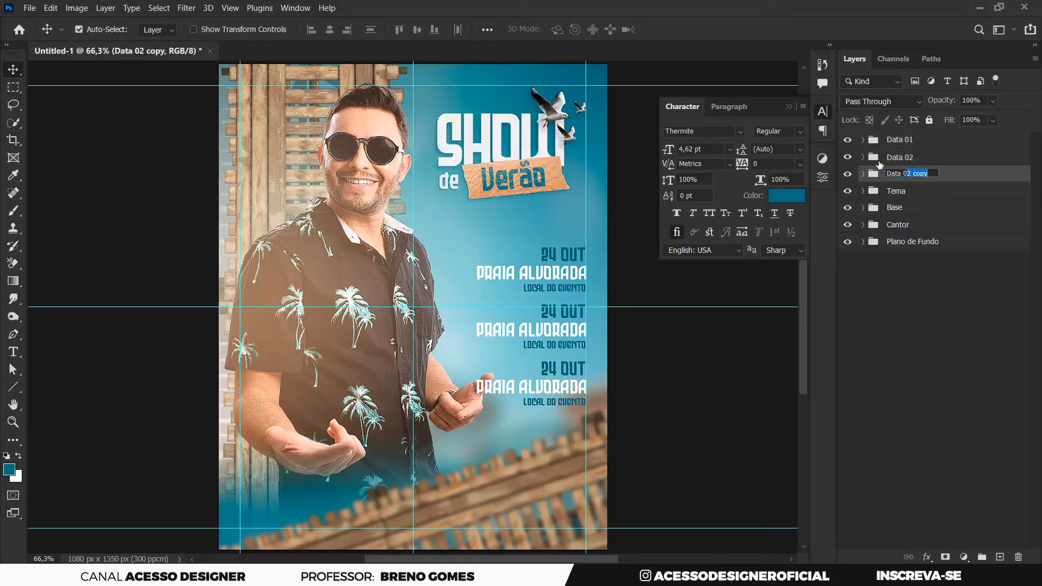
text(3)
key(Return)
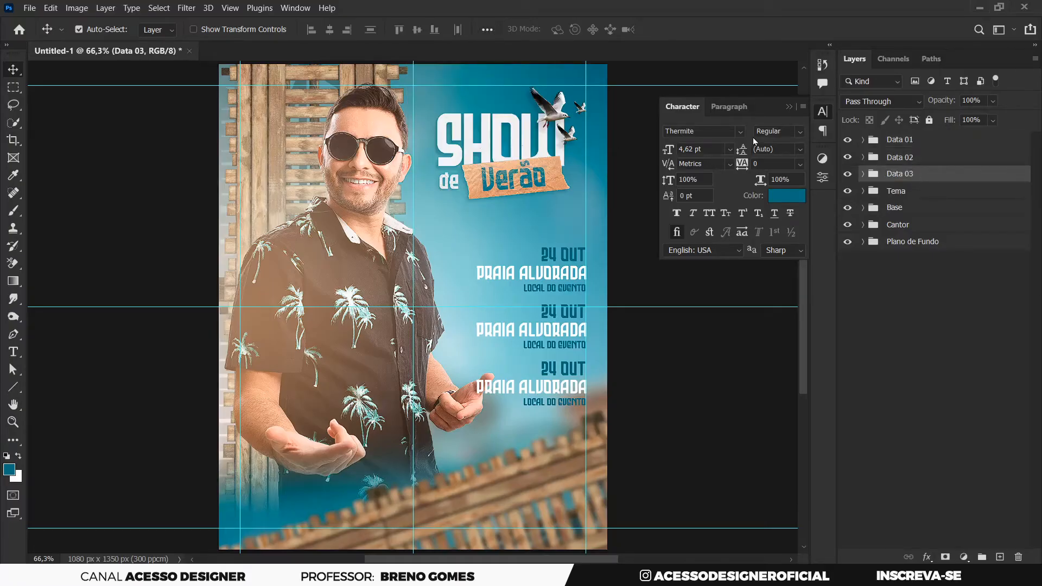
Step: Put Data 01, Data 02 and Data 03 together in a new group named Datas
click(932, 140)
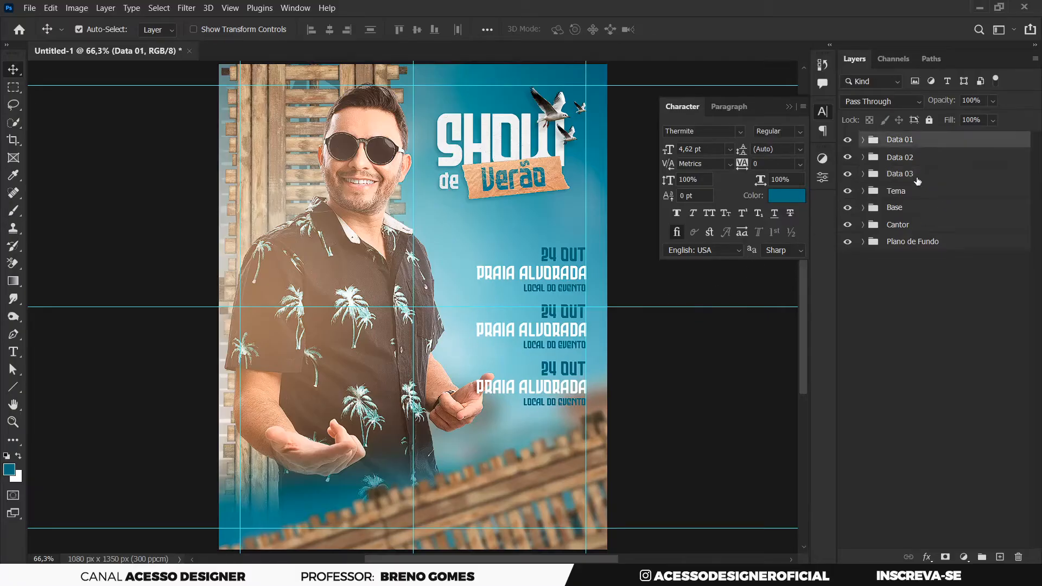
shift+click(927, 178)
key(ctrl+g)
double_click(897, 140)
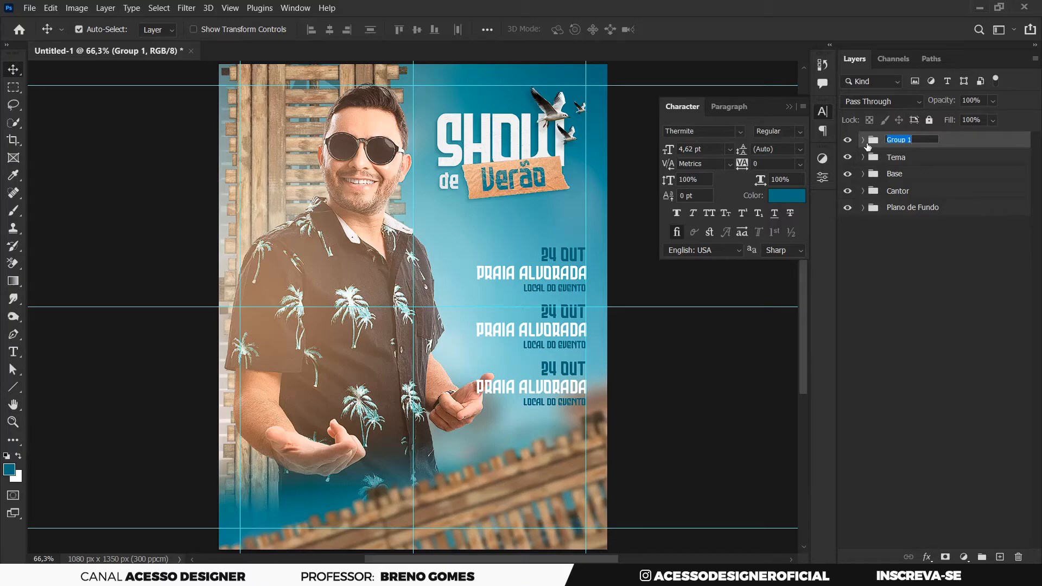
text(DA)
key(Return)
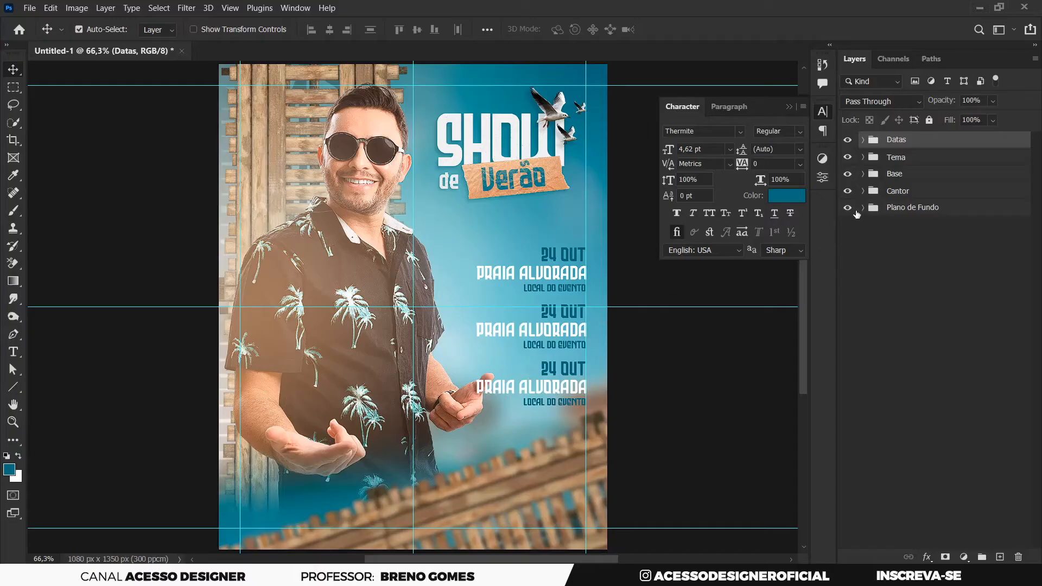
Step: Nudge the Datas group up about 25 px, closer to the Show de Verão title
key(ctrl+t)
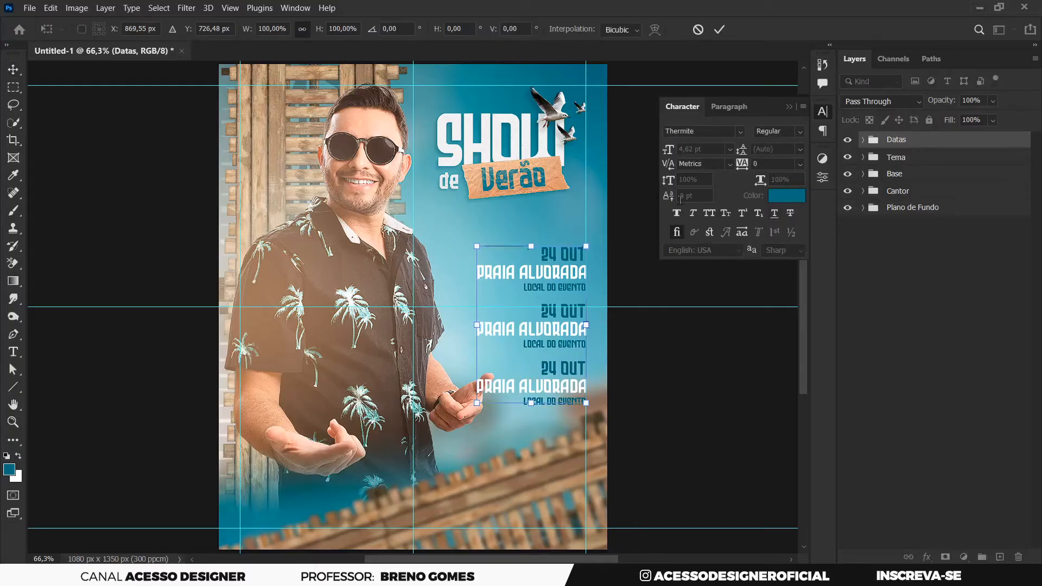
key(Up)
key(Up)
key(Up)
key(Up)
key(Up)
key(Up)
key(Up)
key(Up)
key(Up)
key(Up)
key(Up)
key(Up)
key(Up)
key(Up)
key(Up)
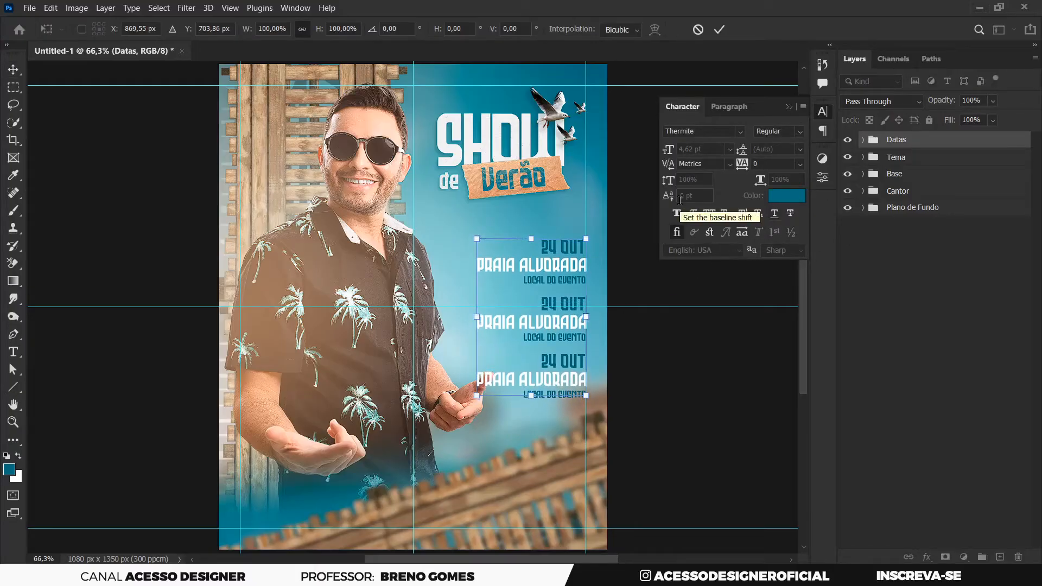
click(720, 30)
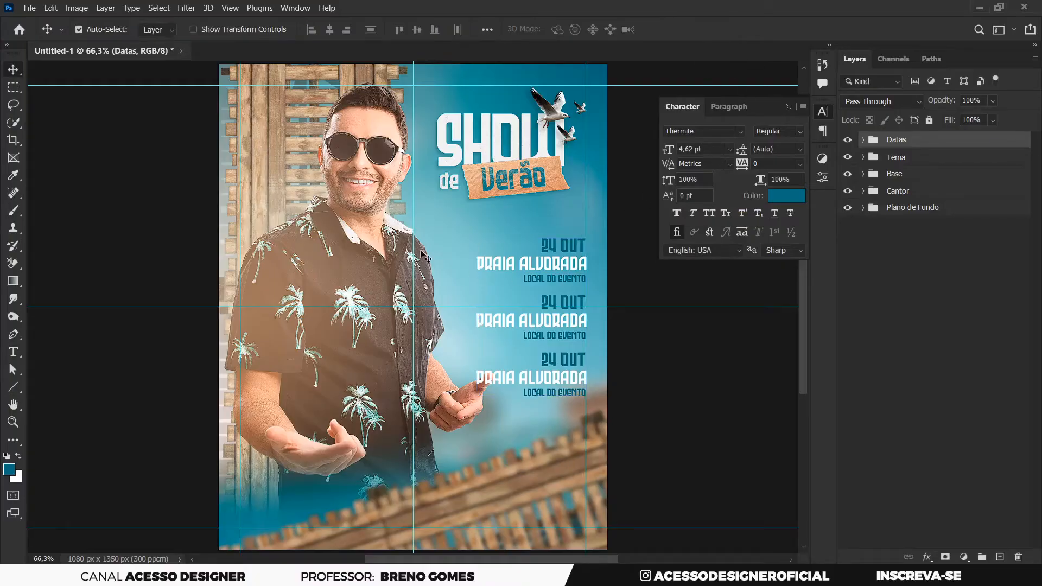
Step: Nudge the singer photo, imagem (6), left and slightly up away from the date text, and collapse the Brilho do topo group
click(393, 187)
click(906, 293)
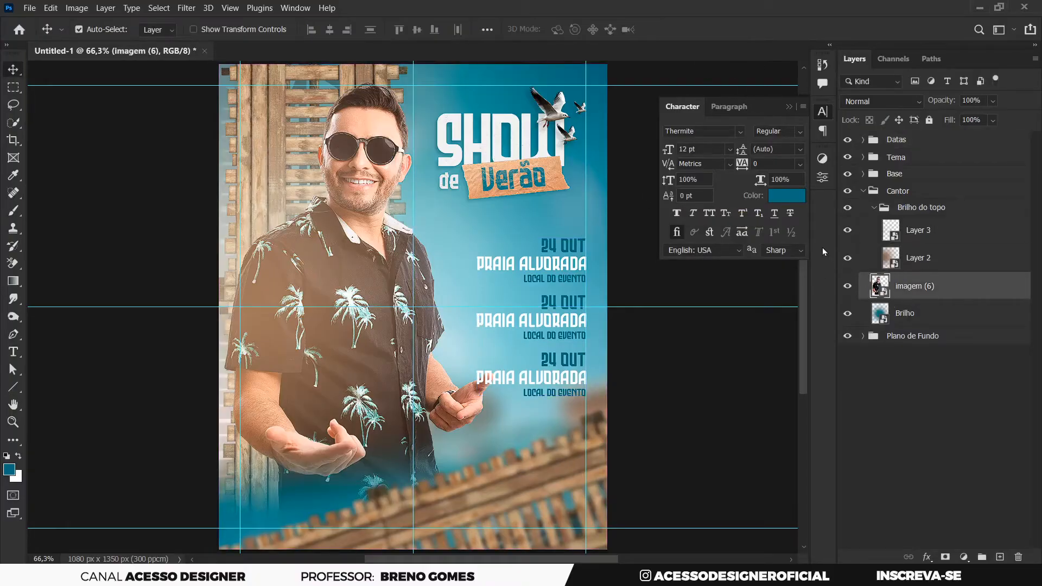
key(Left)
key(Left)
key(Left)
key(Left)
key(Left)
key(Left)
key(Left)
key(Left)
key(Left)
key(Left)
key(Left)
key(Left)
key(Left)
key(Left)
key(Left)
key(Left)
key(Left)
key(Left)
key(Left)
key(Left)
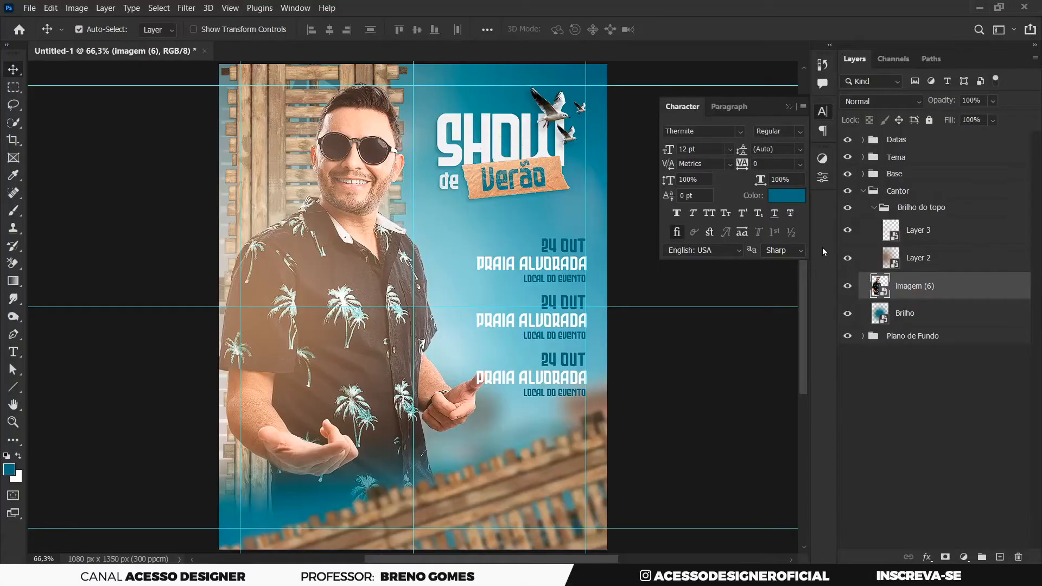
key(Right)
key(Right)
key(Right)
key(Up)
key(Up)
key(Up)
key(Up)
key(Up)
key(Up)
key(Up)
key(Up)
key(Up)
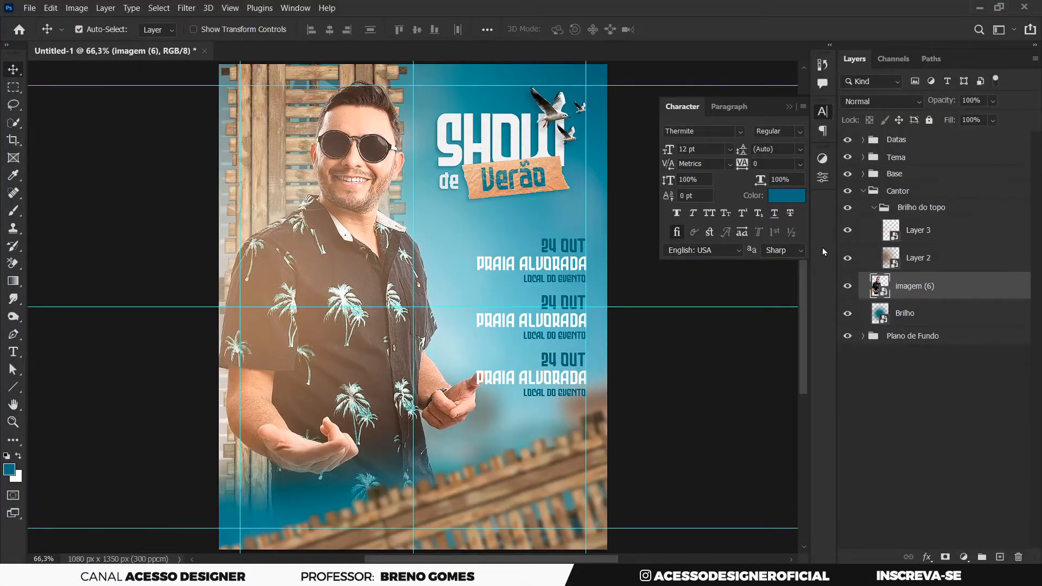
key(Up)
key(Up)
key(Up)
key(Up)
key(Up)
key(Up)
key(Down)
key(Down)
key(Down)
key(Down)
key(Right)
key(Right)
key(Right)
key(Down)
key(Down)
key(Down)
key(Down)
key(Down)
key(Right)
key(Down)
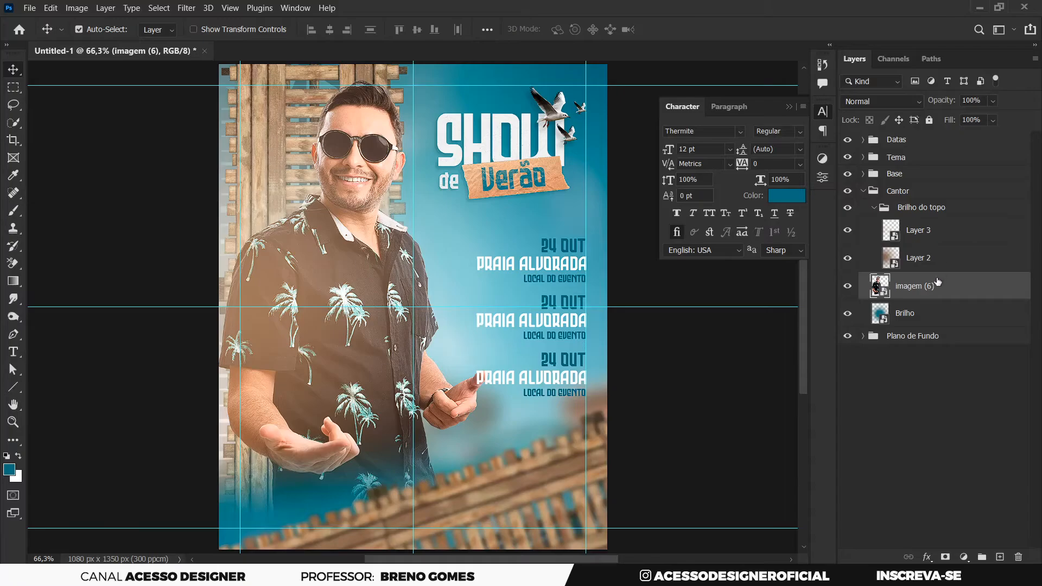
click(875, 209)
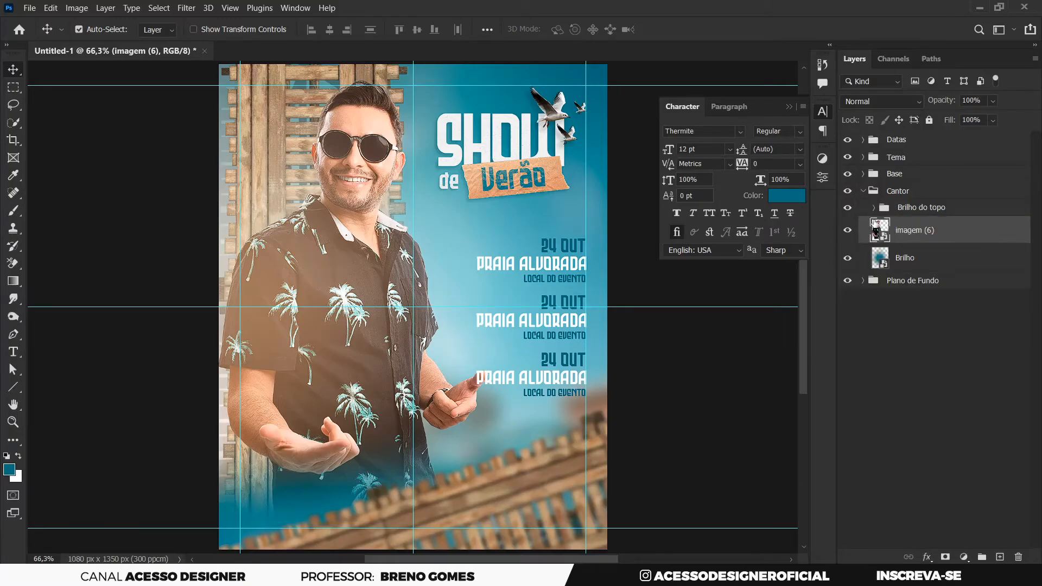
Step: Collapse the Cantor group and nudge the Datas group down about 35 px, away from the title
click(864, 191)
click(921, 141)
key(Down)
key(Down)
key(Down)
key(Down)
key(Down)
key(Down)
key(Down)
key(Down)
key(Down)
key(Down)
key(Down)
key(Down)
key(Down)
key(Down)
key(Down)
key(Down)
key(Down)
key(Down)
key(Down)
key(Down)
key(Down)
key(Down)
key(Down)
key(Down)
key(Down)
key(Down)
key(Down)
key(Down)
key(Down)
key(Down)
key(Down)
key(Down)
key(Down)
key(Down)
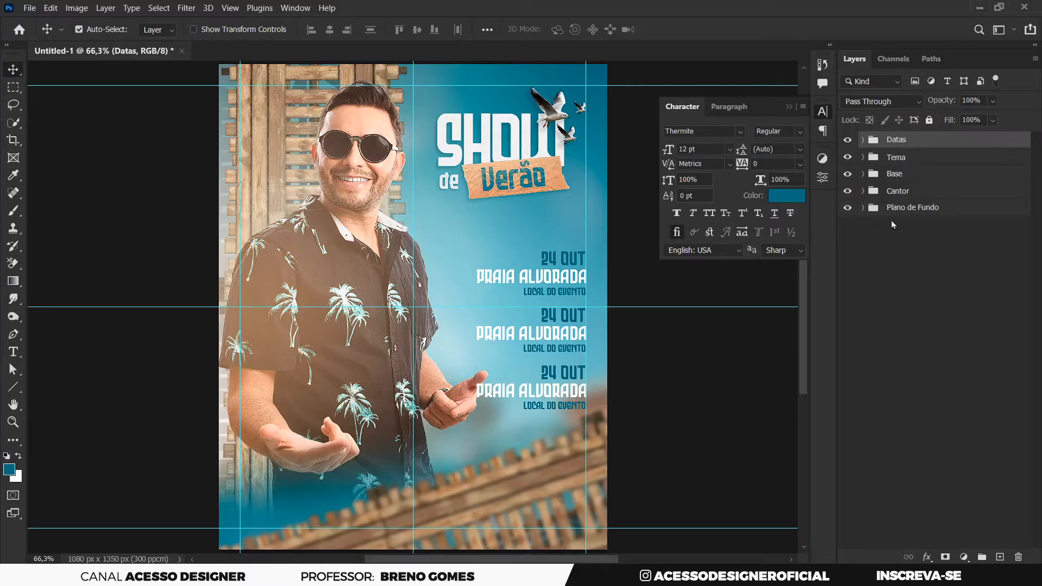
Step: Apply a Hue/Saturation smart filter with Saturation +10 to imagem (7) in the Plano de Fundo group
click(923, 214)
key(z)
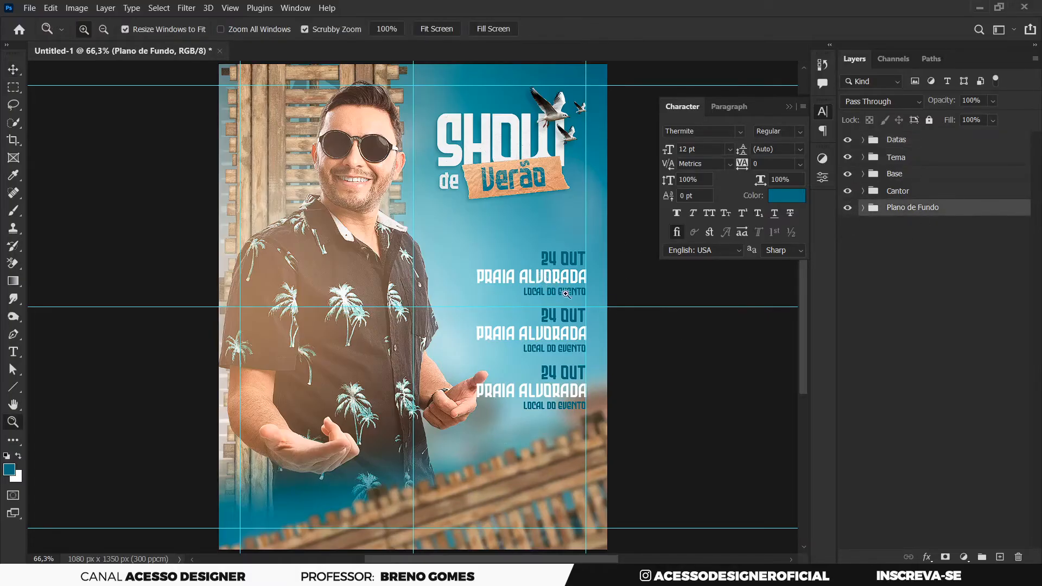
right_click(559, 293)
click(578, 300)
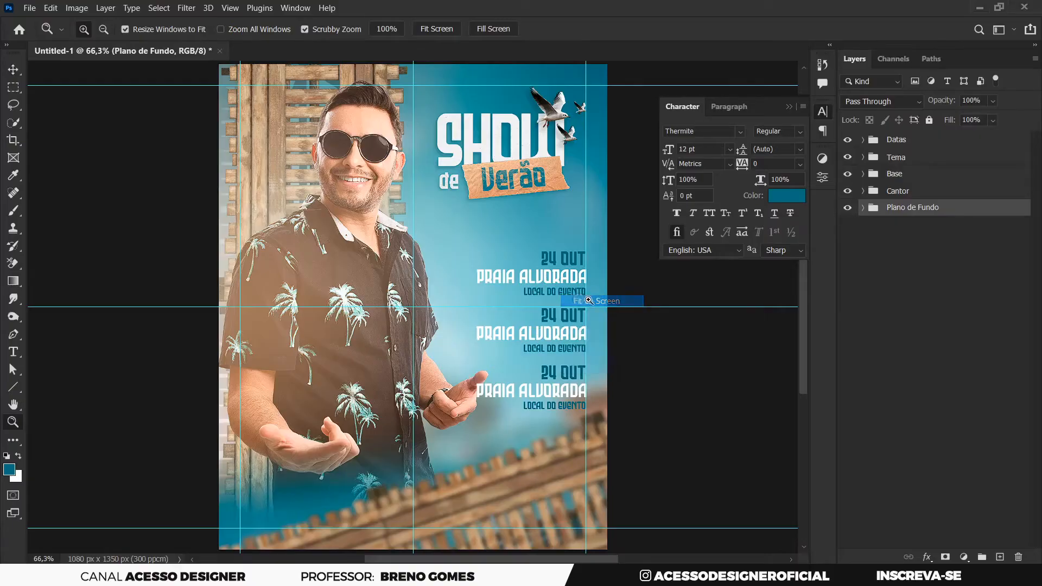
key(v)
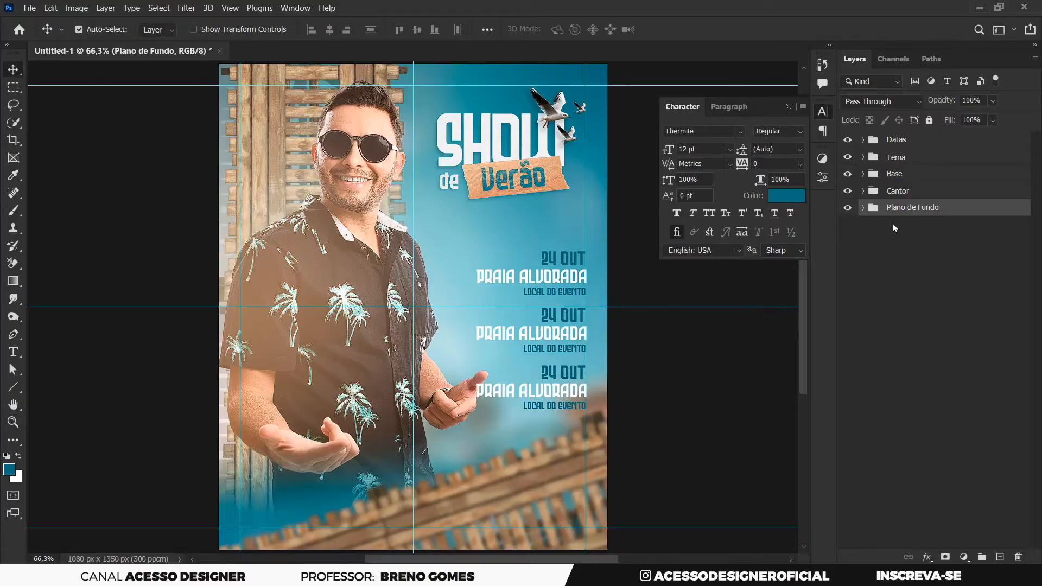
click(863, 207)
click(945, 261)
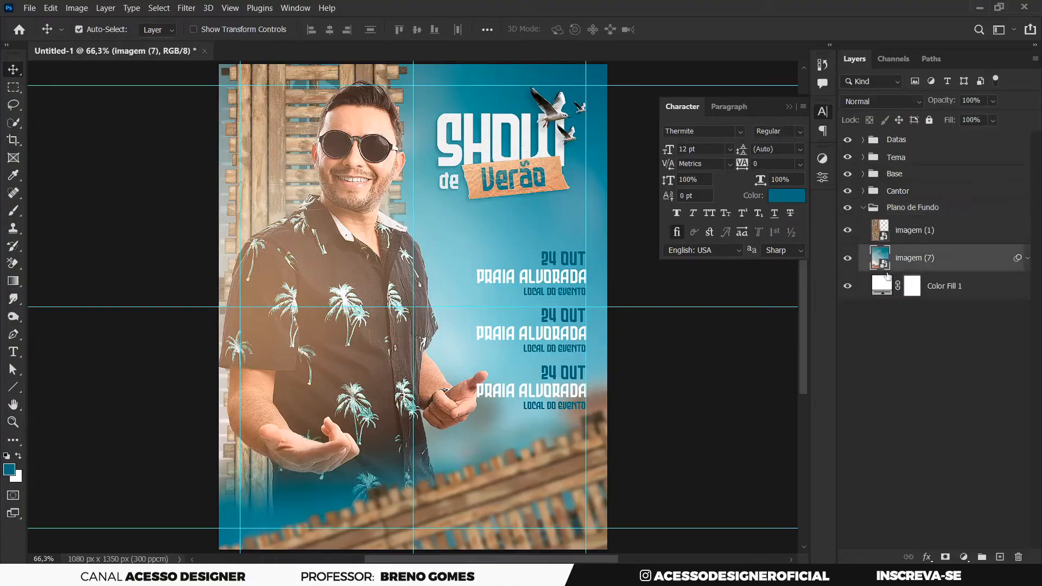
click(848, 259)
click(849, 258)
click(849, 259)
click(1028, 259)
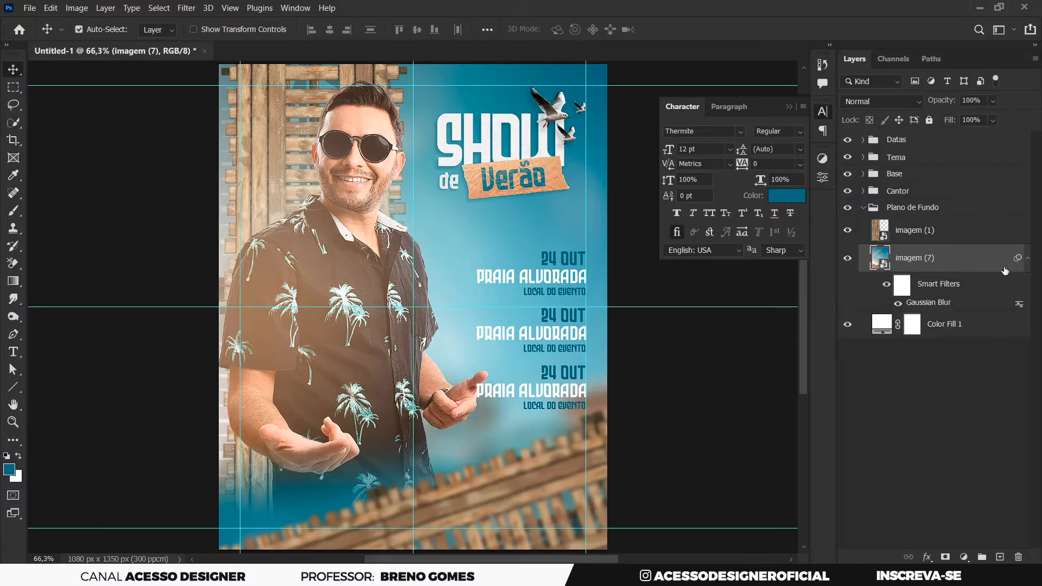
key(ctrl+u)
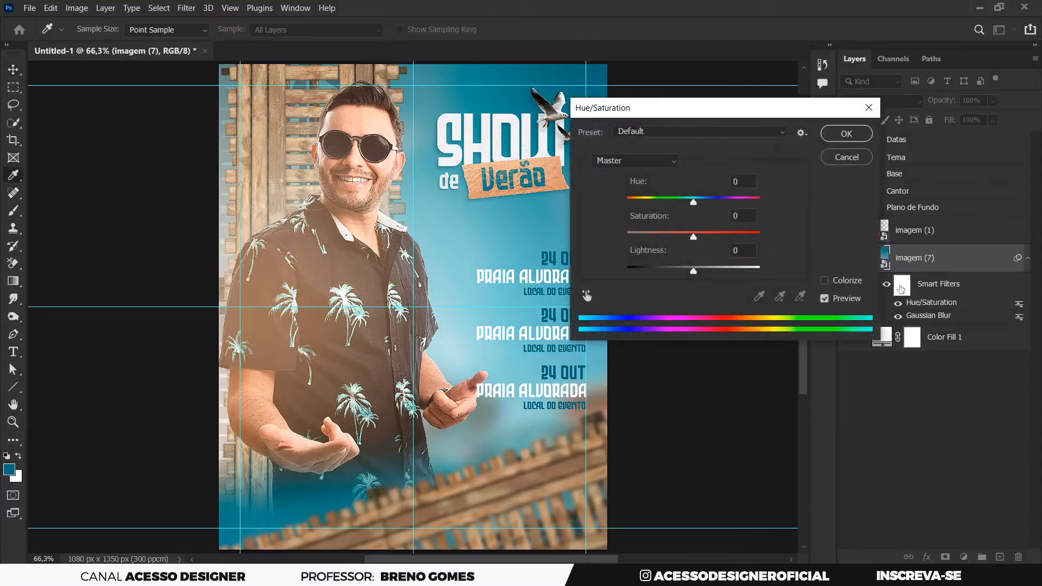
drag(724, 116, 797, 107)
drag(771, 229, 773, 228)
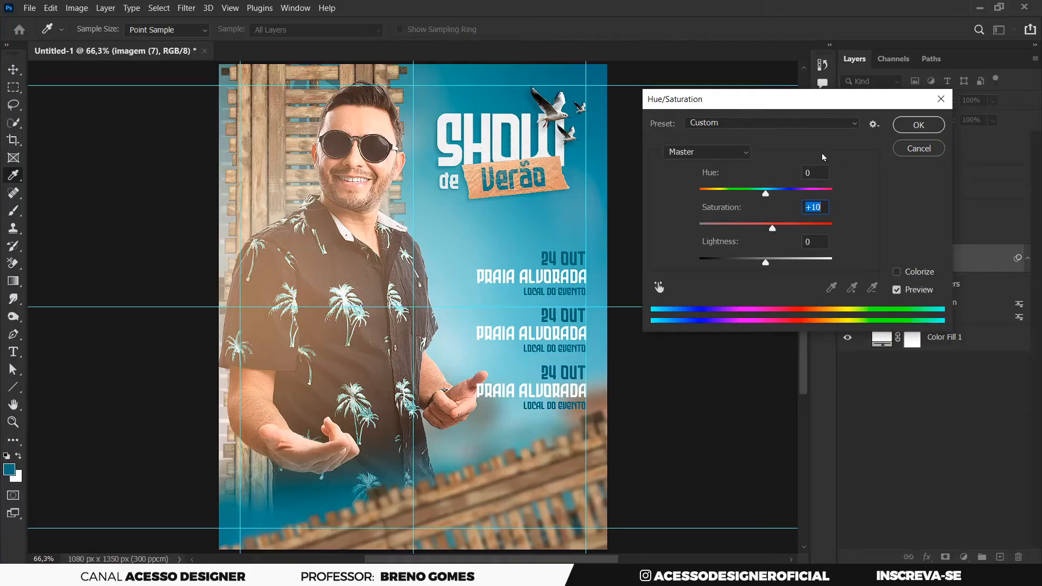
click(919, 126)
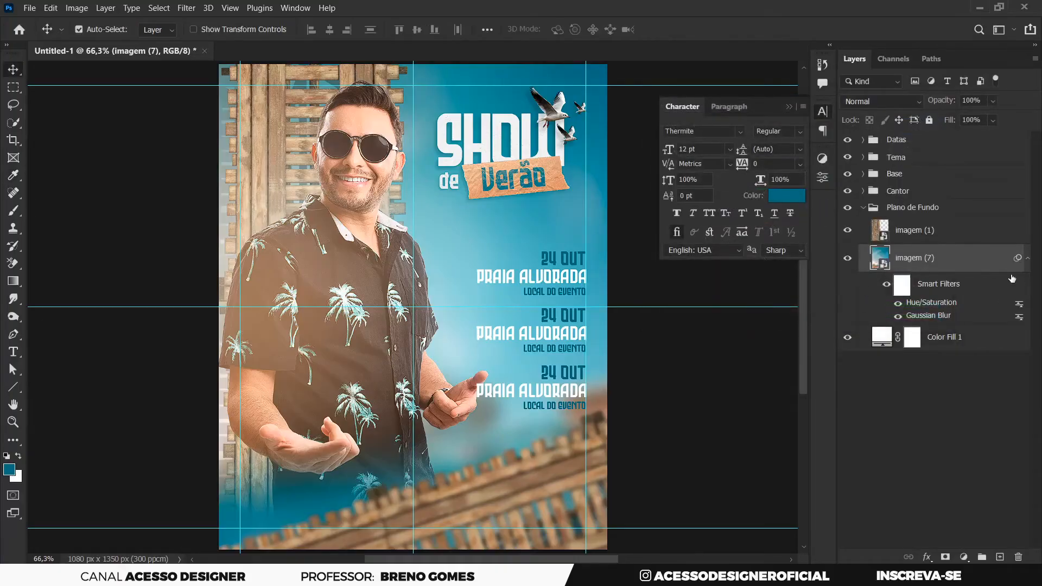
click(1028, 259)
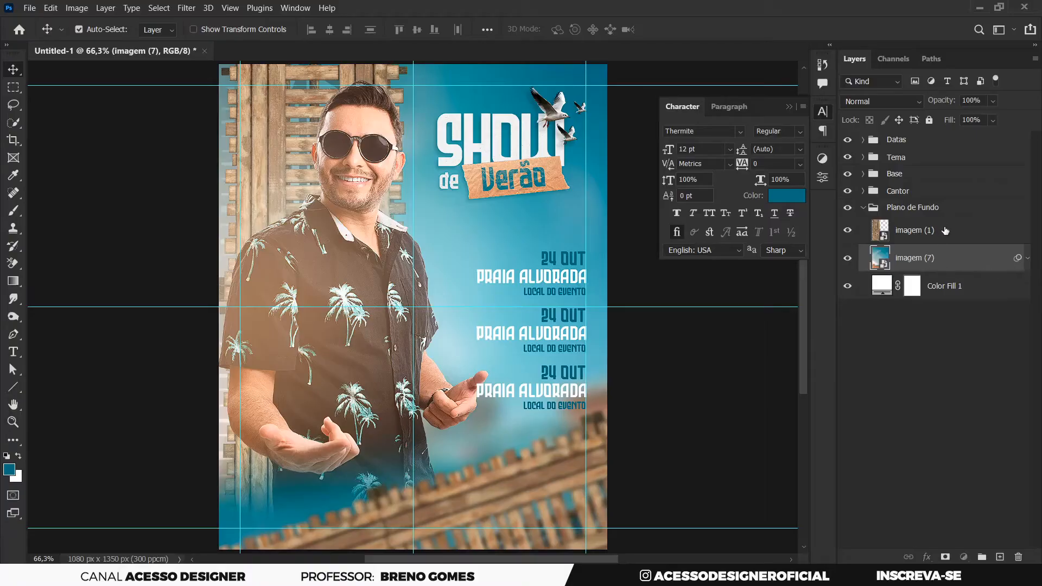
Step: Apply a Hue/Saturation smart filter with Saturation +22 to the wooden background, imagem (1)
click(946, 233)
click(848, 232)
click(848, 232)
click(848, 234)
click(849, 235)
click(848, 233)
click(849, 233)
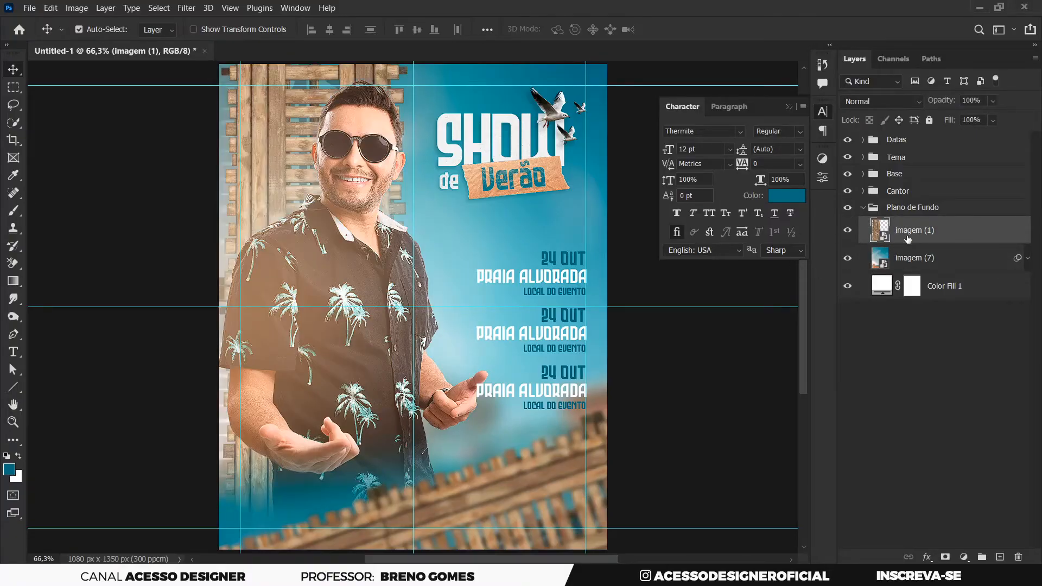
key(ctrl+u)
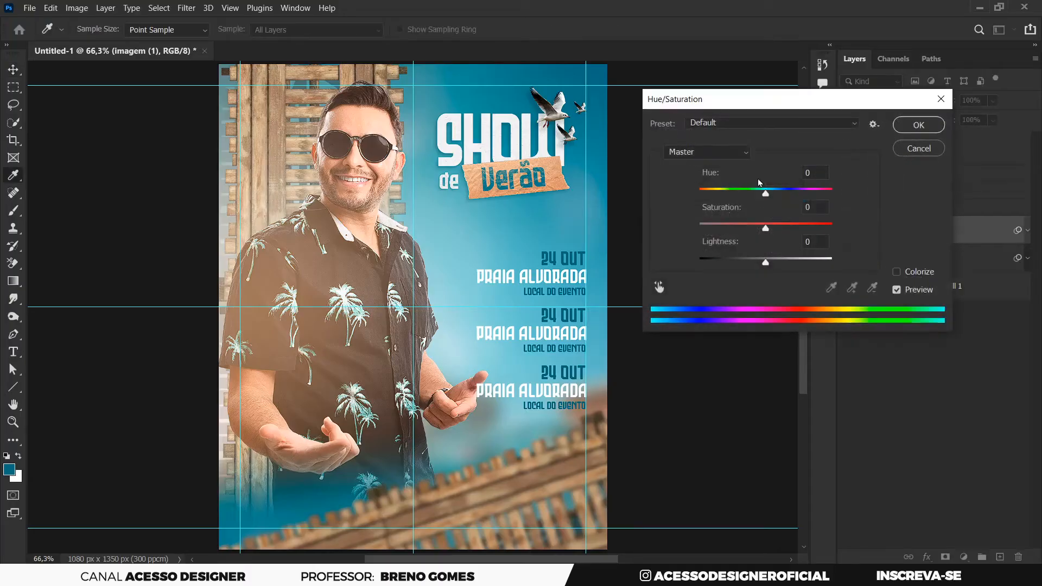
drag(768, 103, 803, 106)
drag(806, 230, 817, 233)
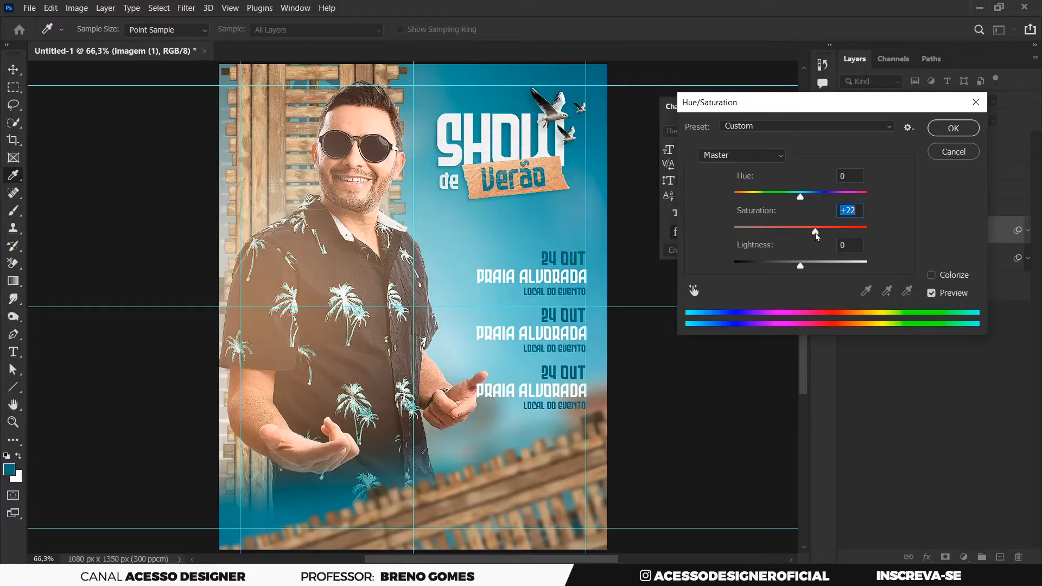
click(943, 132)
Step: Raise the saturation of the blurred wooden foreground, imagem (1) copy, with a Hue/Saturation smart filter
click(550, 452)
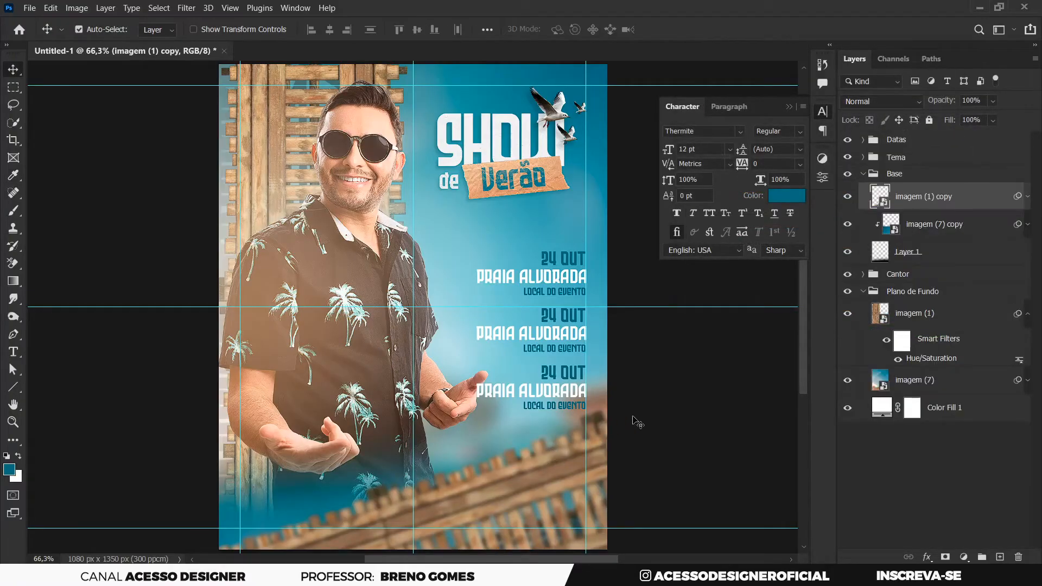
click(848, 196)
click(848, 197)
key(ctrl+u)
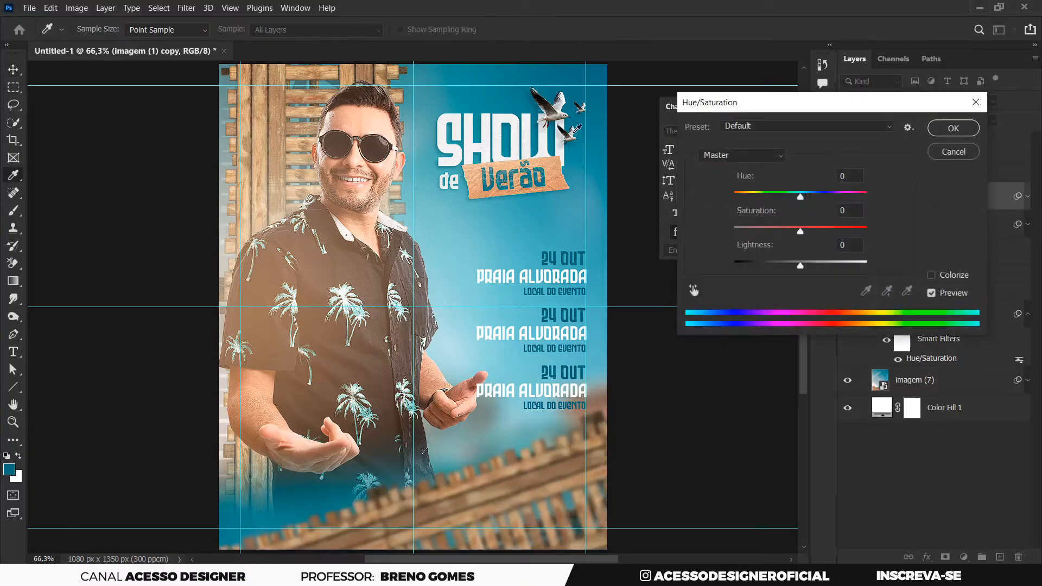
drag(743, 105, 759, 107)
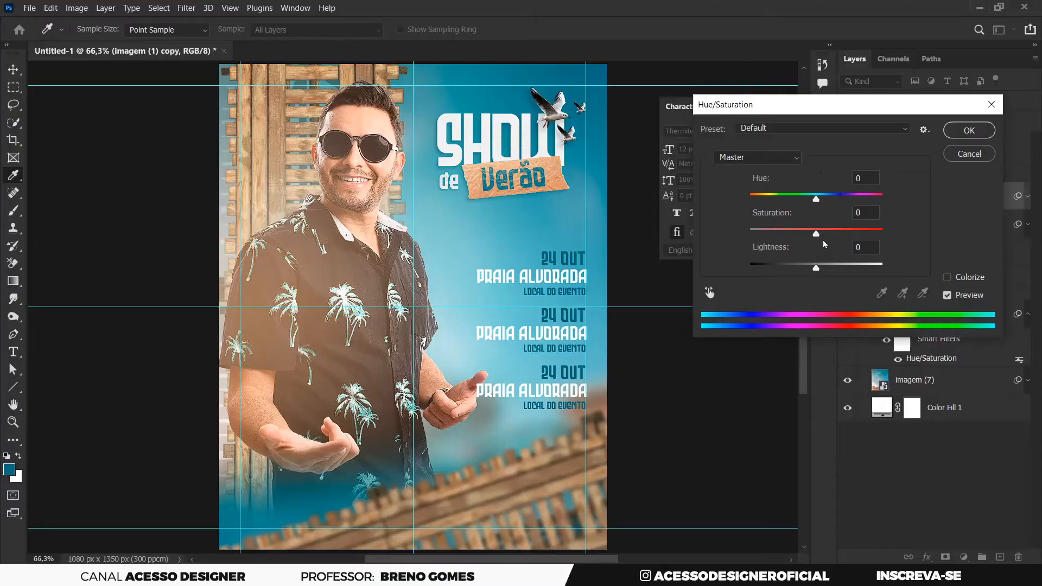
drag(819, 233, 829, 234)
drag(830, 236, 834, 237)
click(969, 131)
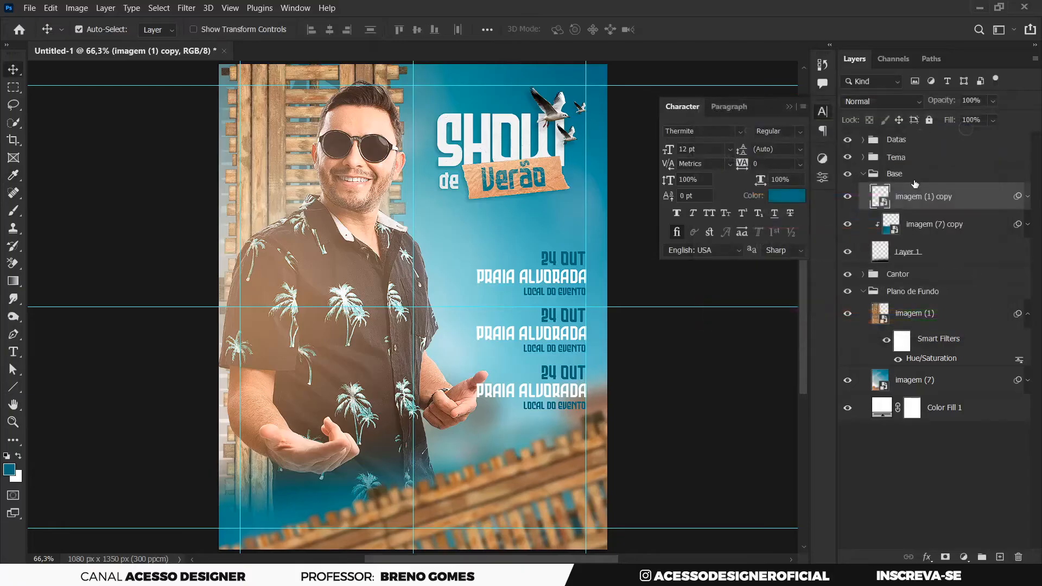
Step: Add slight contrast to imagem (1) copy with Curves, lowering shadows and raising highlights, and collapse the Base and Plano de Fundo groups
key(ctrl)
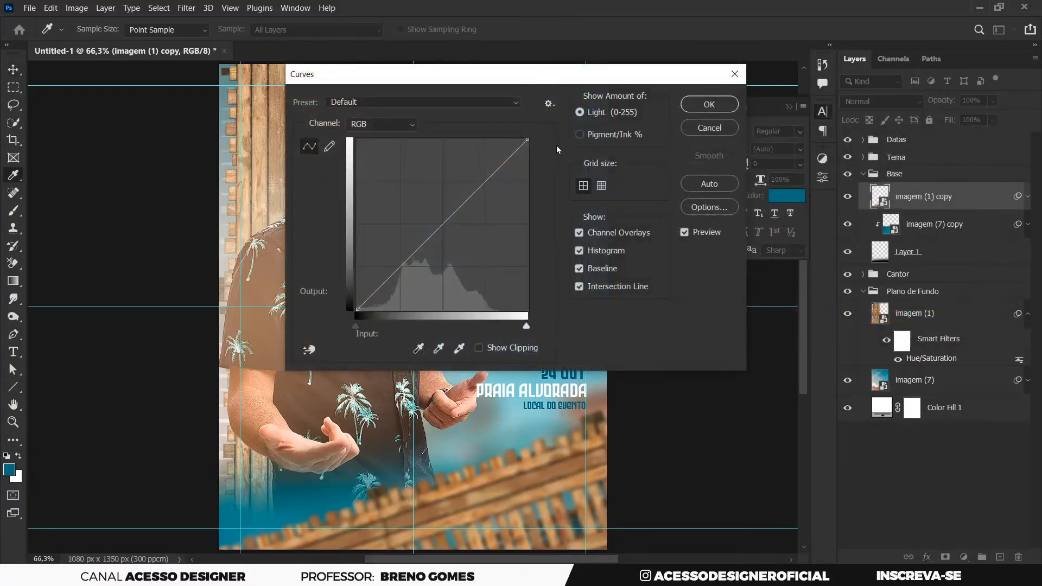
drag(568, 81, 706, 93)
drag(542, 277, 541, 282)
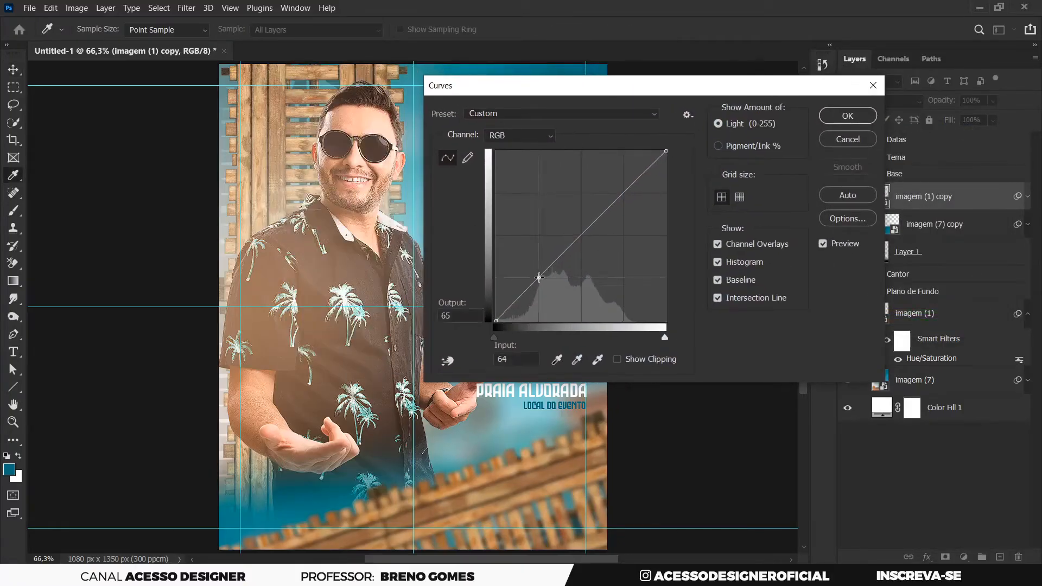
drag(623, 197, 621, 194)
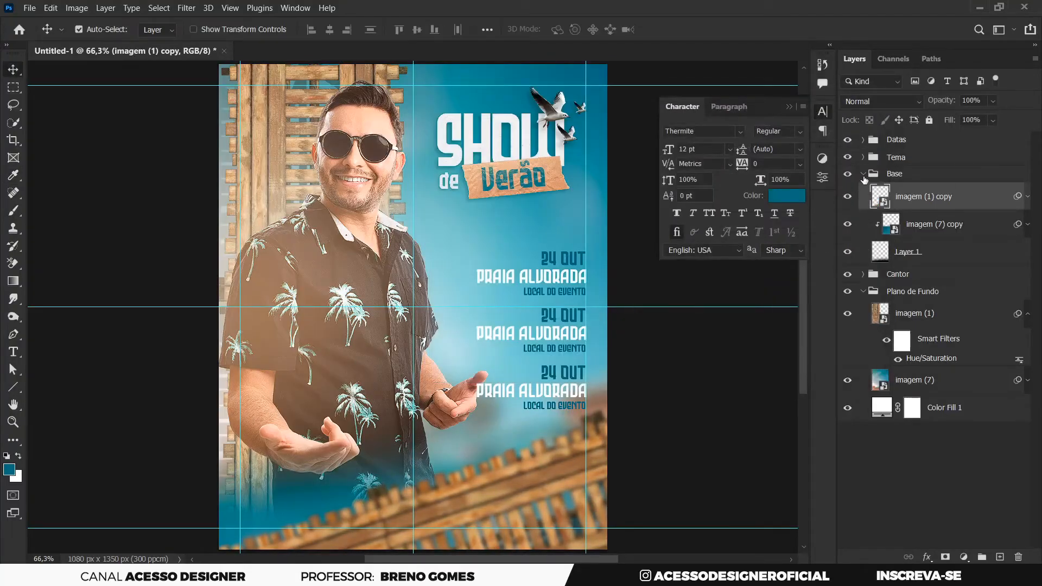
click(863, 174)
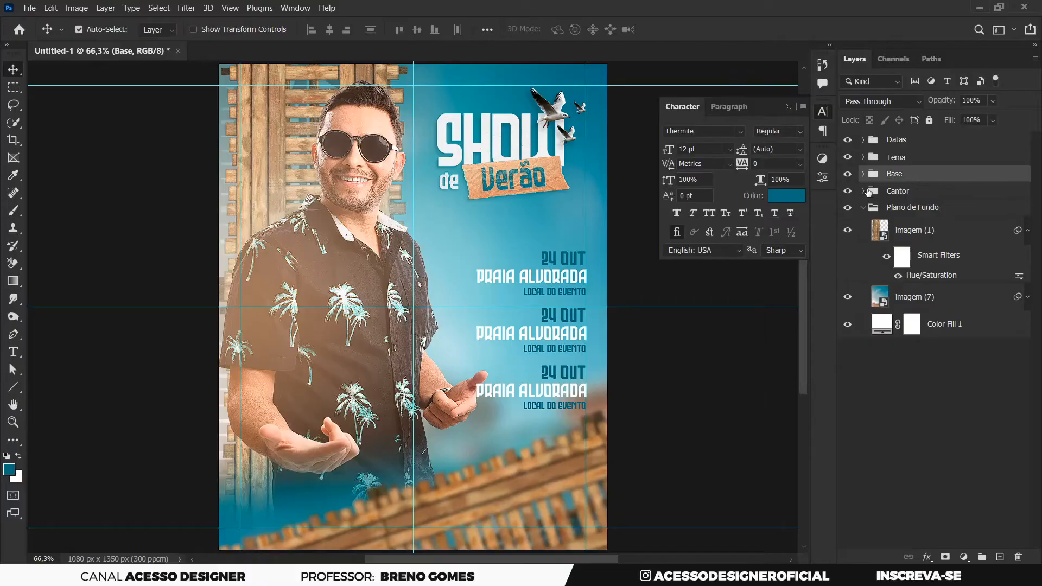
click(863, 208)
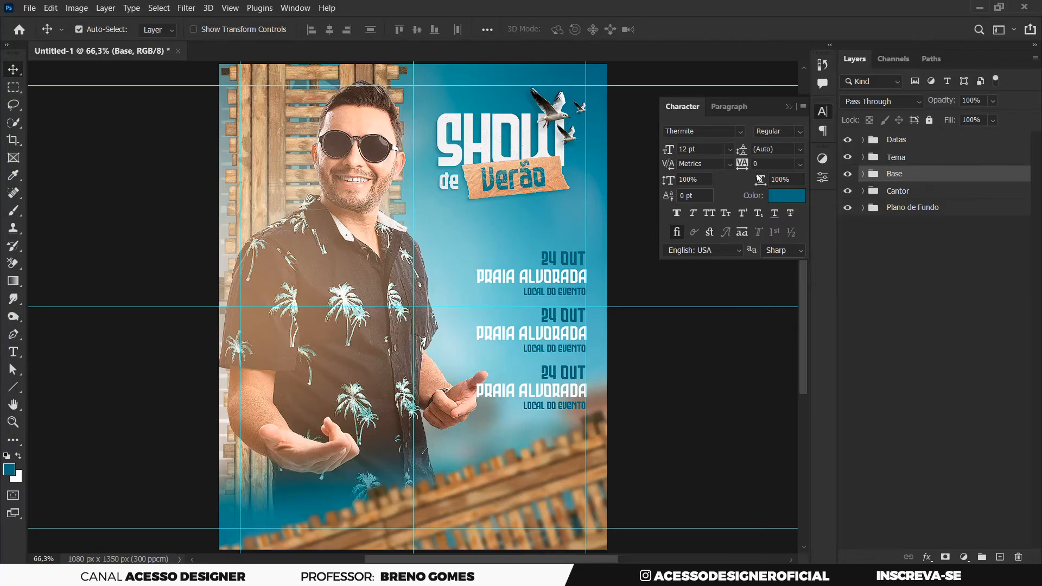
Step: Open the singer photo, imagem (6), in the Camera Raw Filter and set Texture to +16, leaving Clarity at 0
click(387, 197)
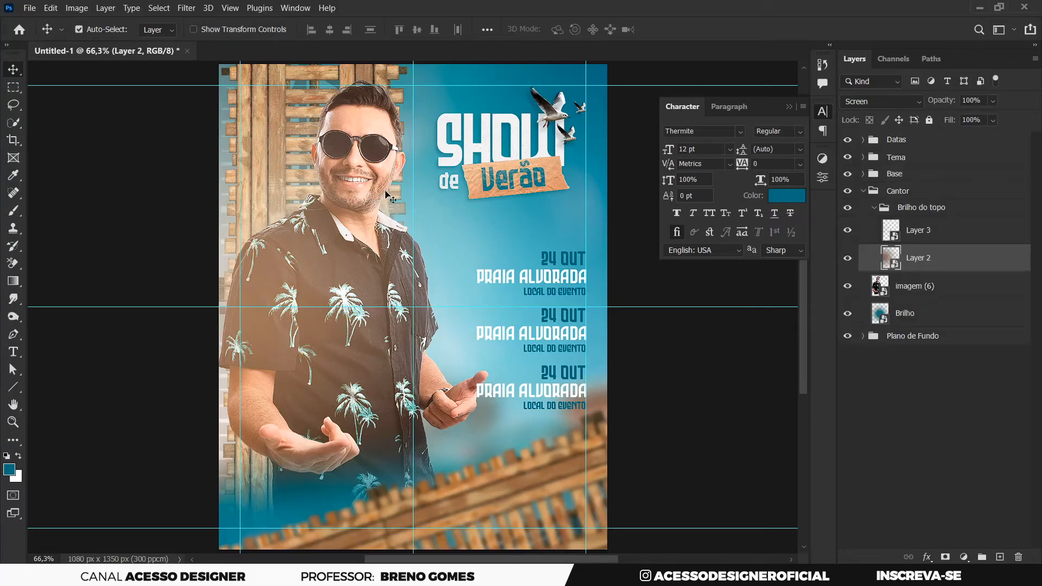
click(926, 296)
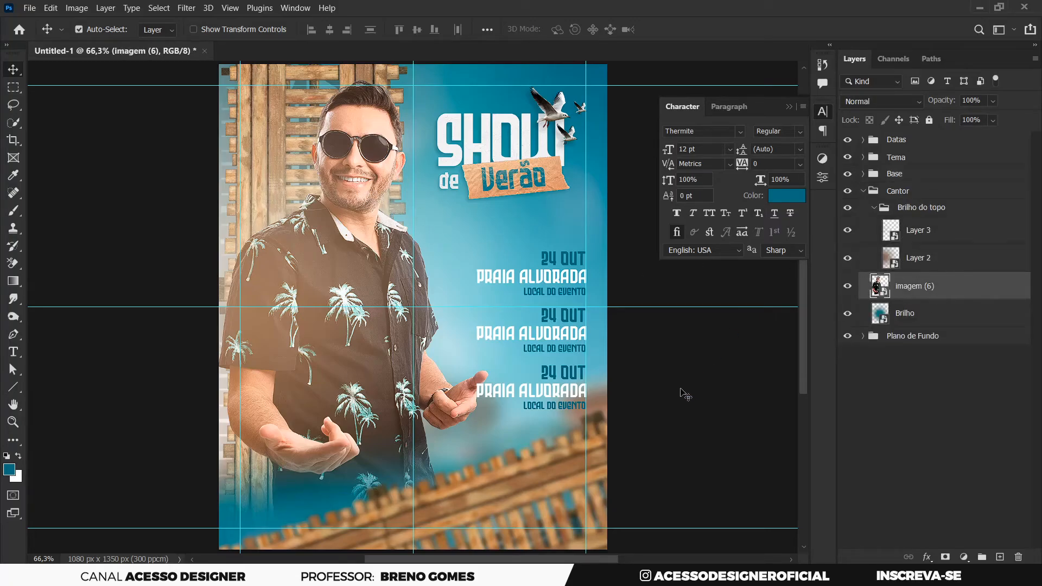
key(ctrl)
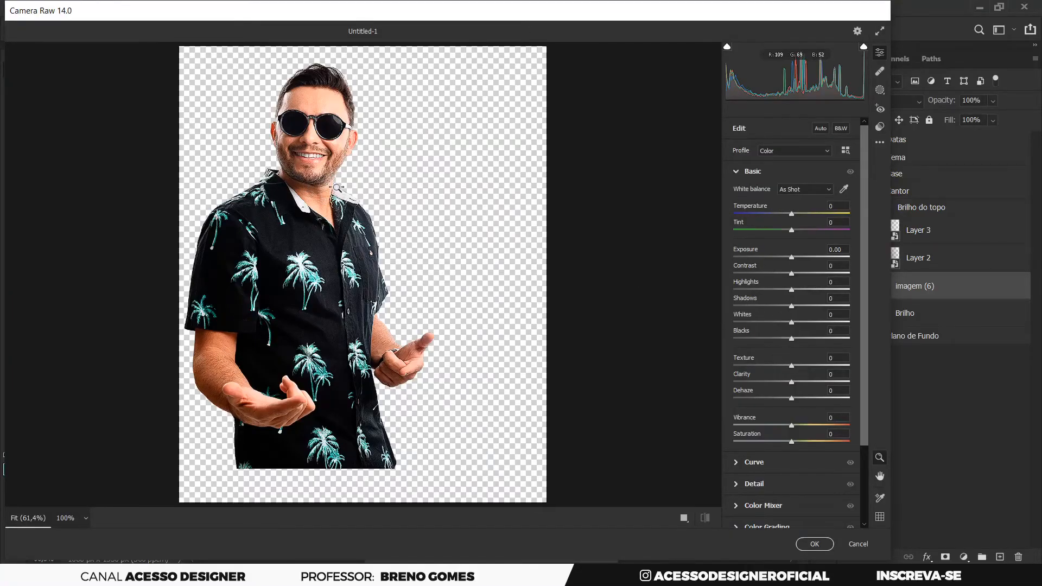
scroll(332, 187, up, 3)
drag(374, 343, 388, 406)
drag(793, 367, 798, 382)
double_click(797, 381)
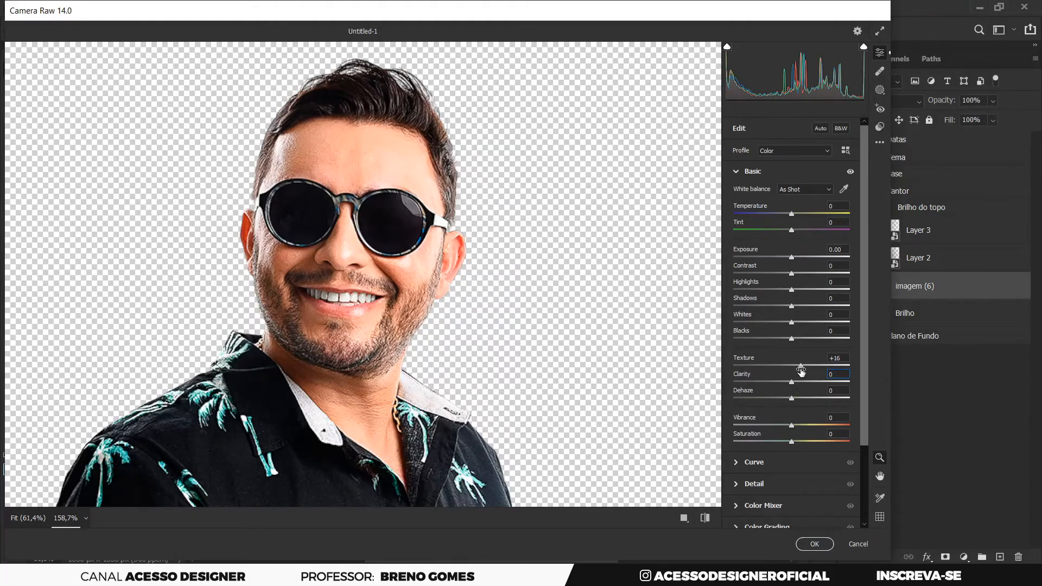
Step: Set the singer photo's Camera Raw Sharpening to 23, apply the filter, and collapse the Brilho do topo and Cantor groups
click(742, 171)
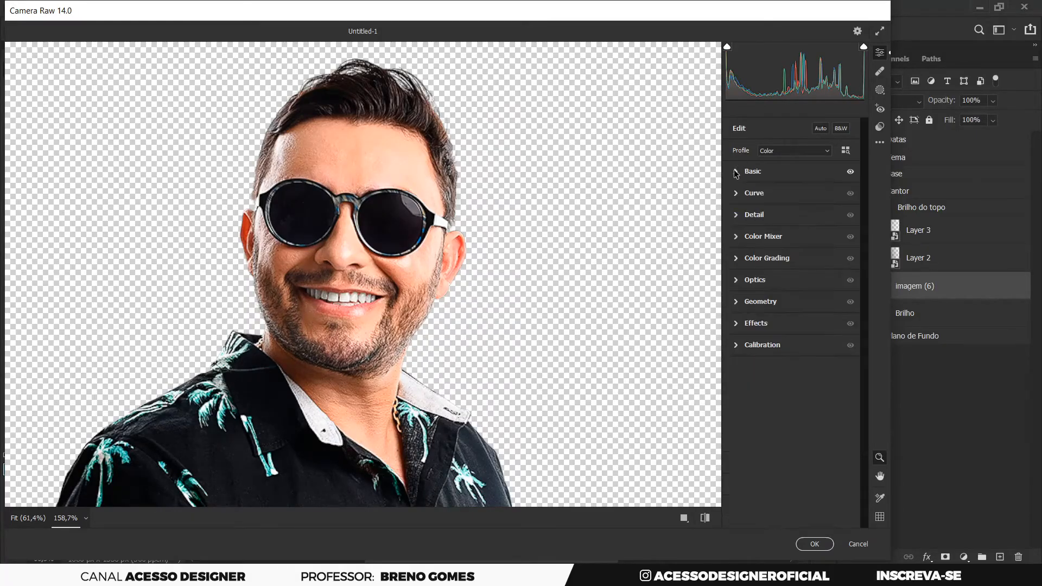
click(738, 215)
drag(736, 243, 756, 244)
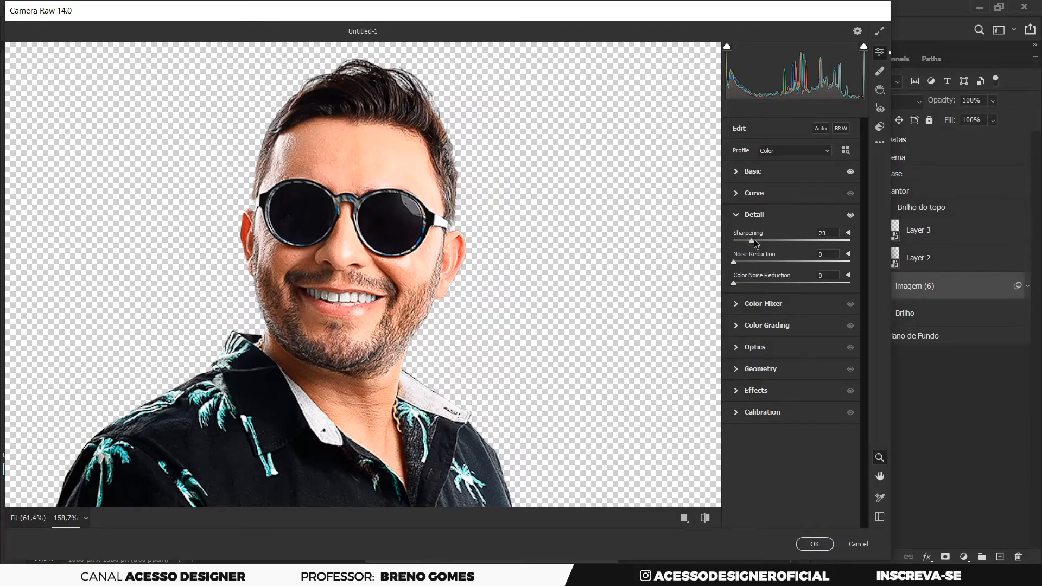
click(739, 215)
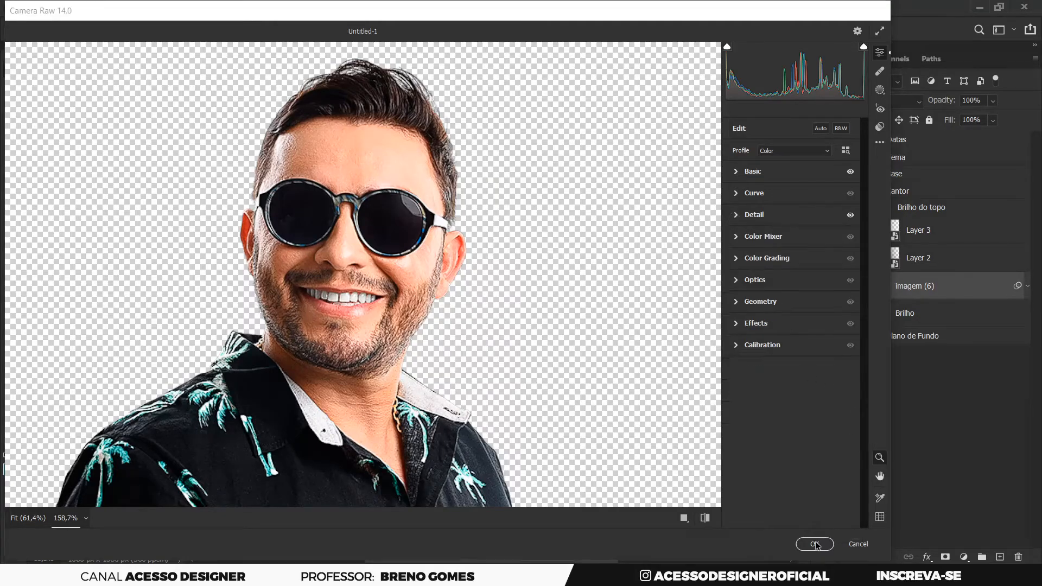
click(815, 544)
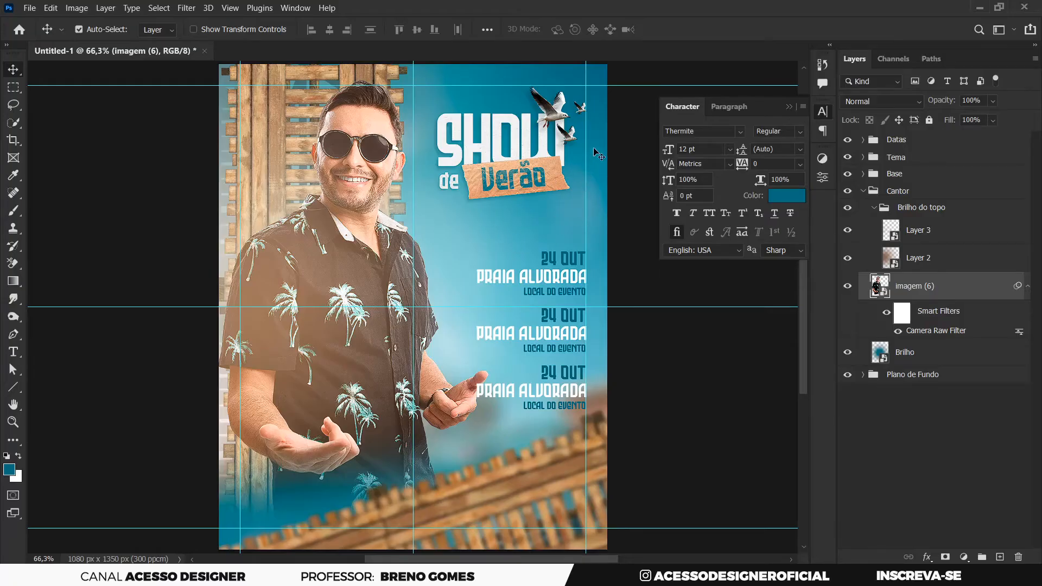
click(880, 211)
click(874, 208)
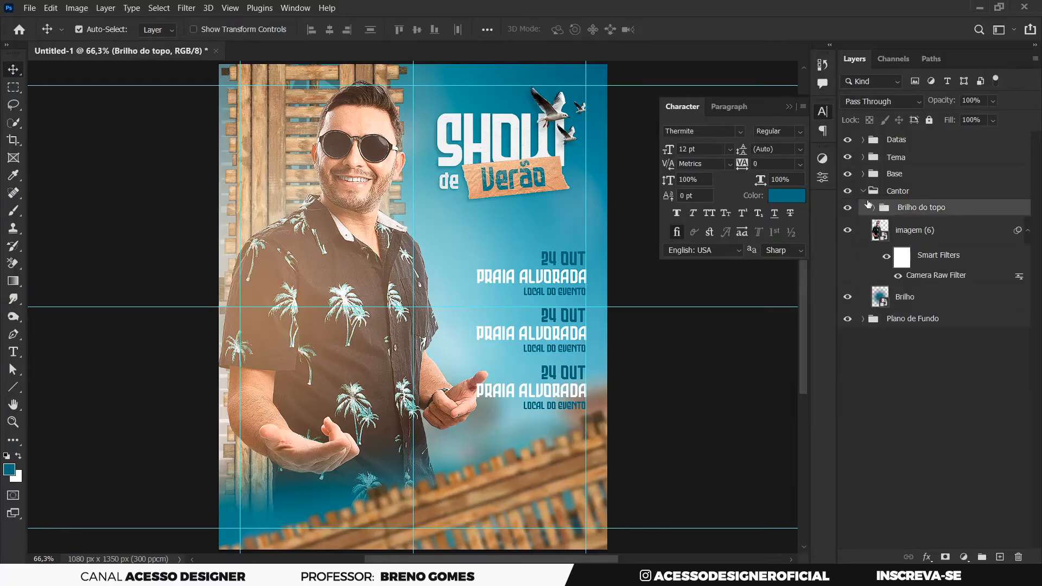
click(863, 190)
click(556, 187)
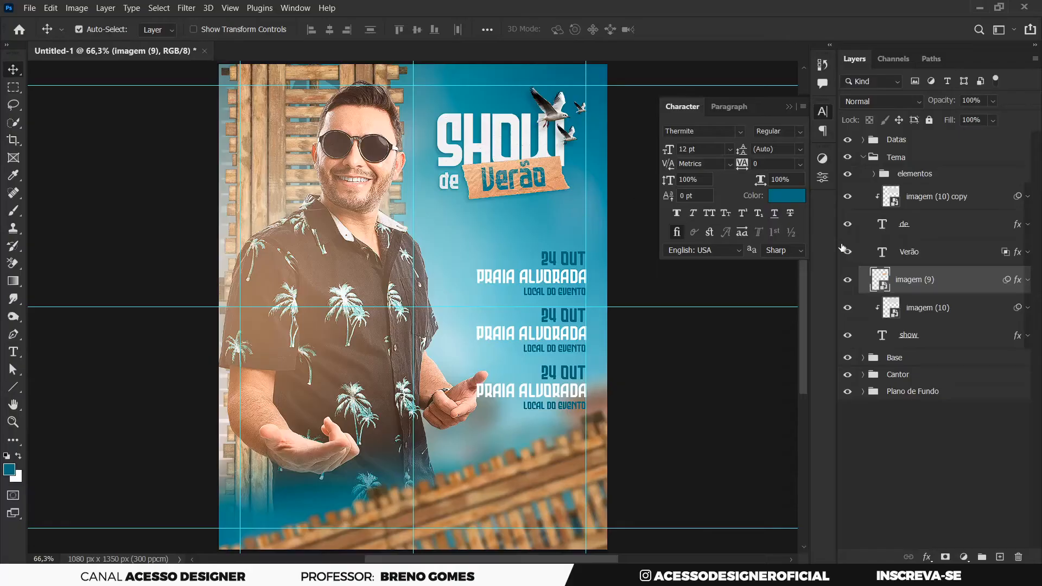
click(848, 279)
click(847, 279)
key(ctrl+m)
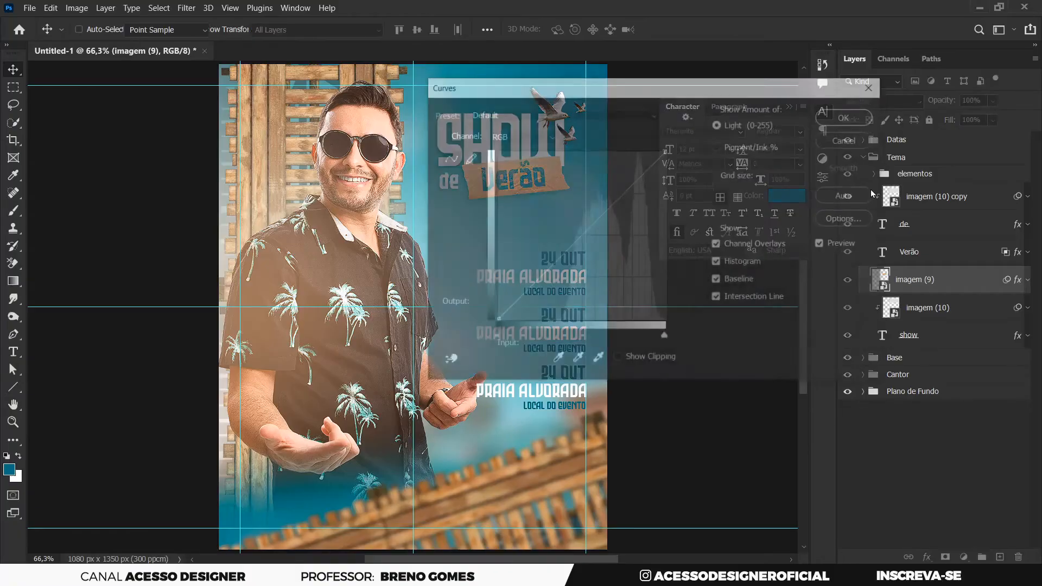
drag(688, 90, 886, 102)
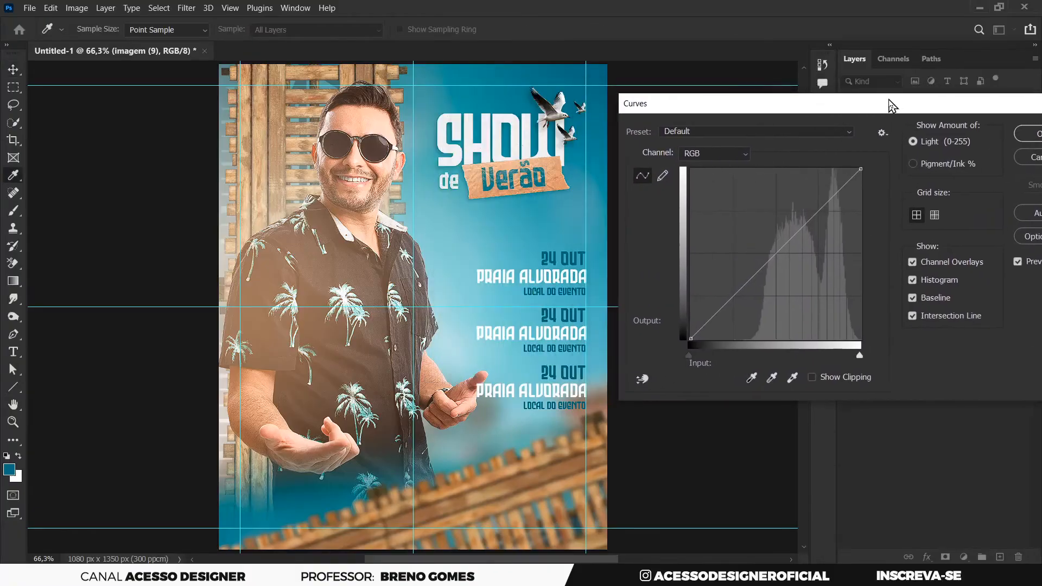
key(Escape)
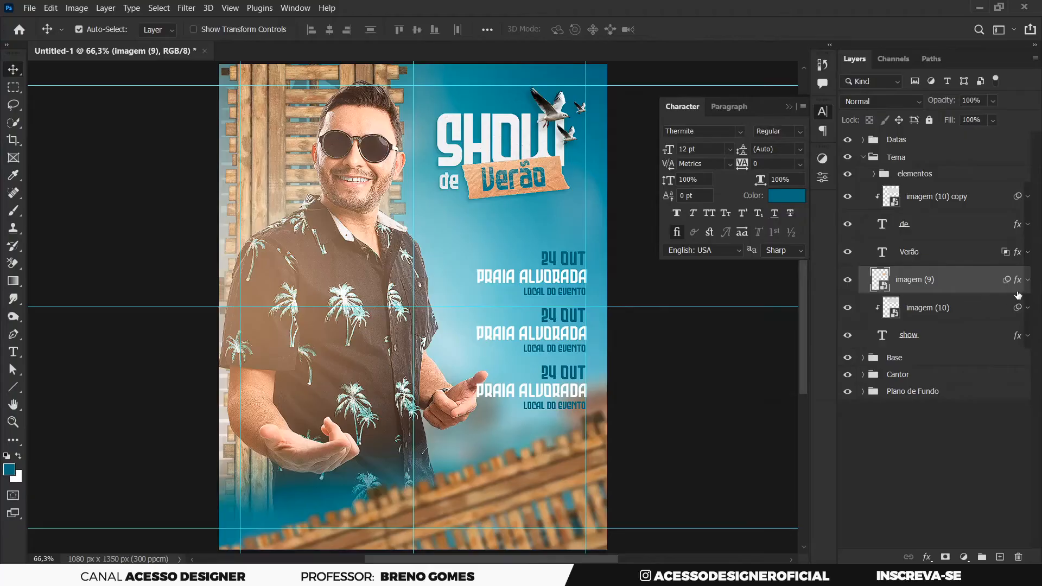
Step: Raise the highlights in the Curves smart filter of the paper strip layer, imagem (9), and collapse the Tema group
click(1027, 279)
double_click(936, 350)
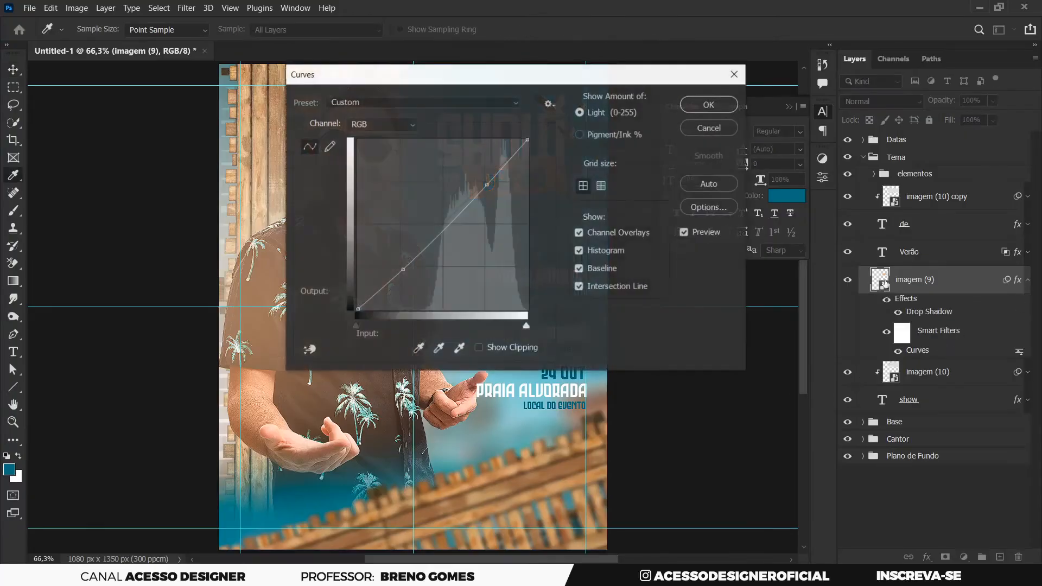
drag(597, 76, 940, 173)
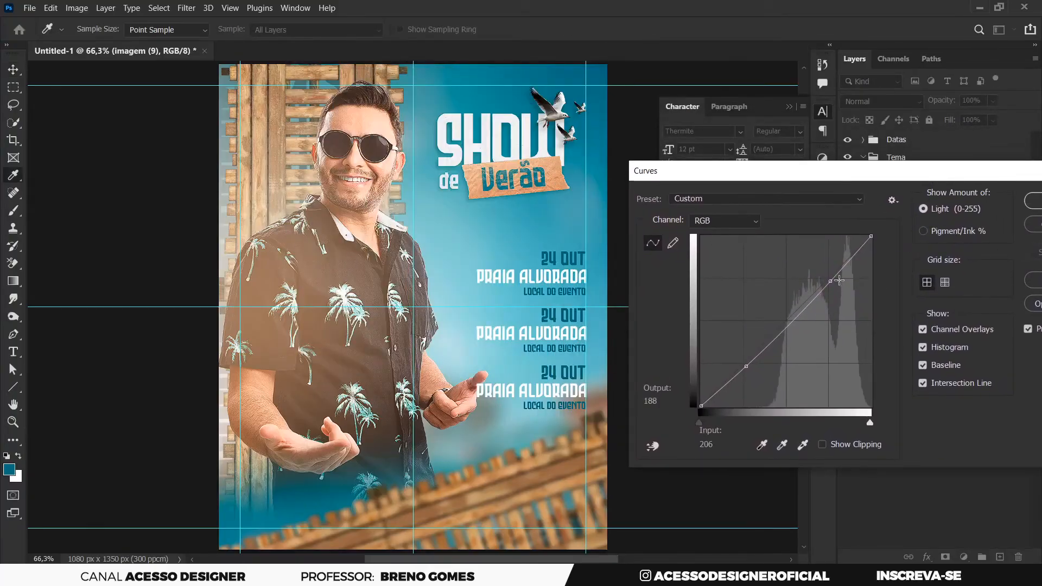
drag(831, 281, 825, 279)
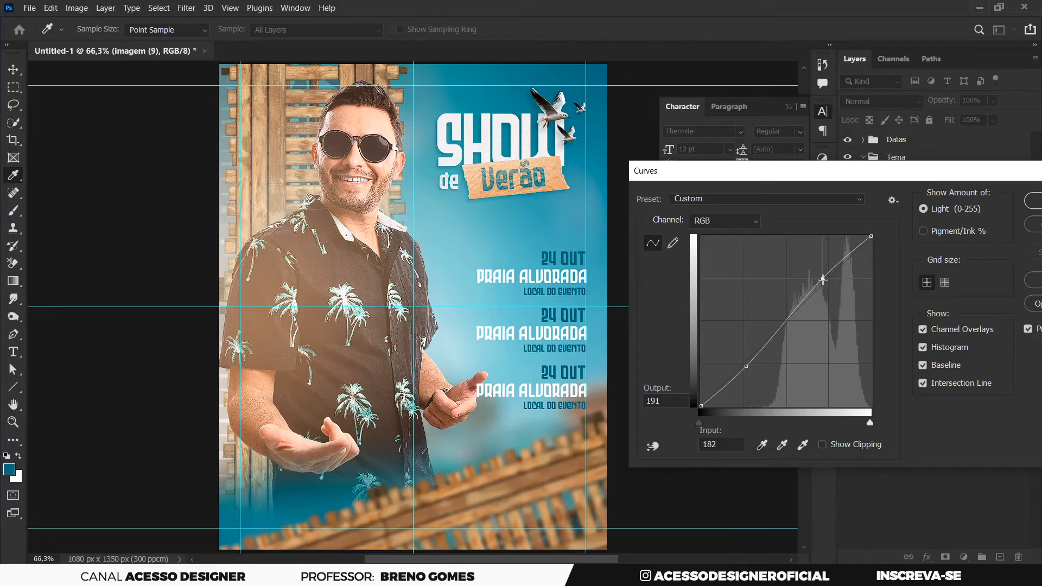
drag(825, 279, 824, 281)
drag(898, 175, 828, 177)
click(970, 205)
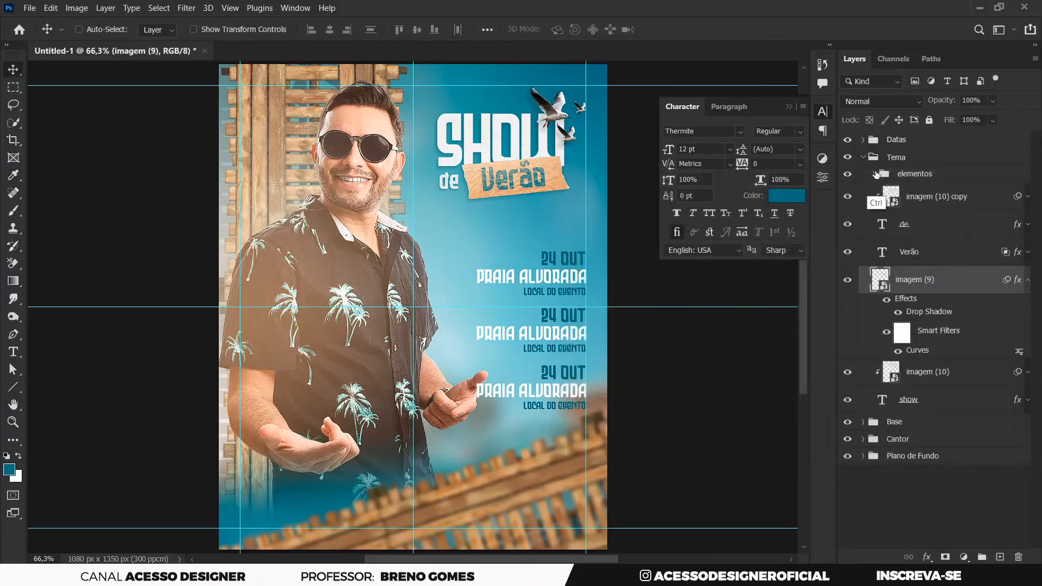
ctrl+click(863, 156)
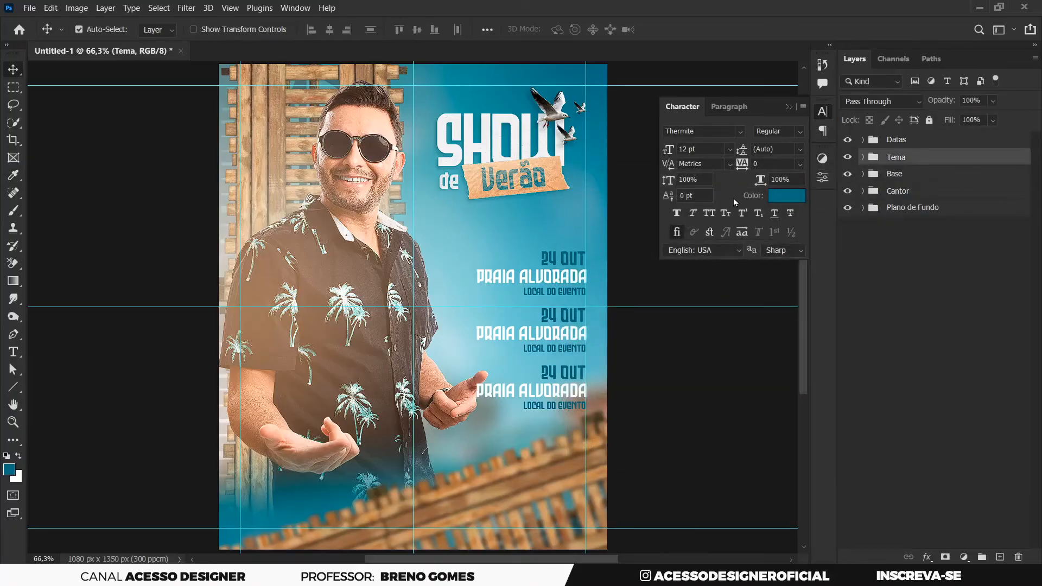
Step: Select the Datas group, hide the guides, fit the flyer to the screen and collapse the Character panel
click(910, 141)
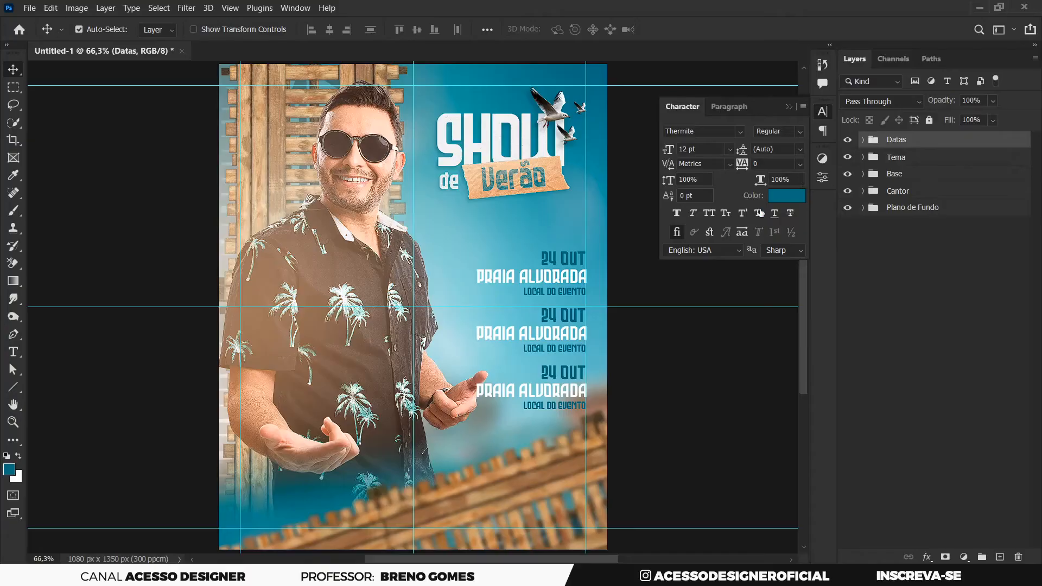
key(ctrl+semicolon)
key(z)
right_click(525, 297)
click(555, 304)
key(v)
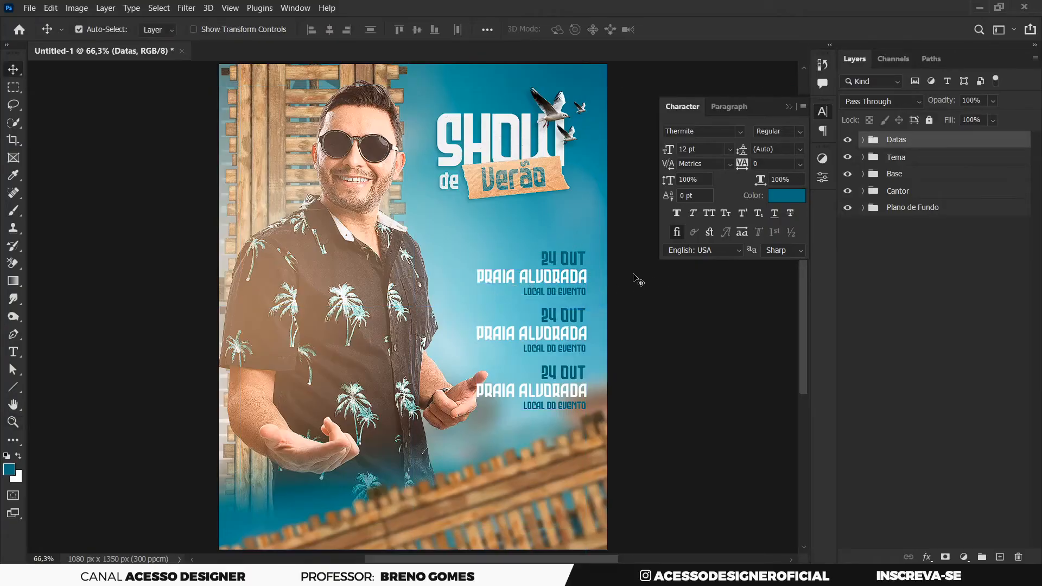
click(789, 108)
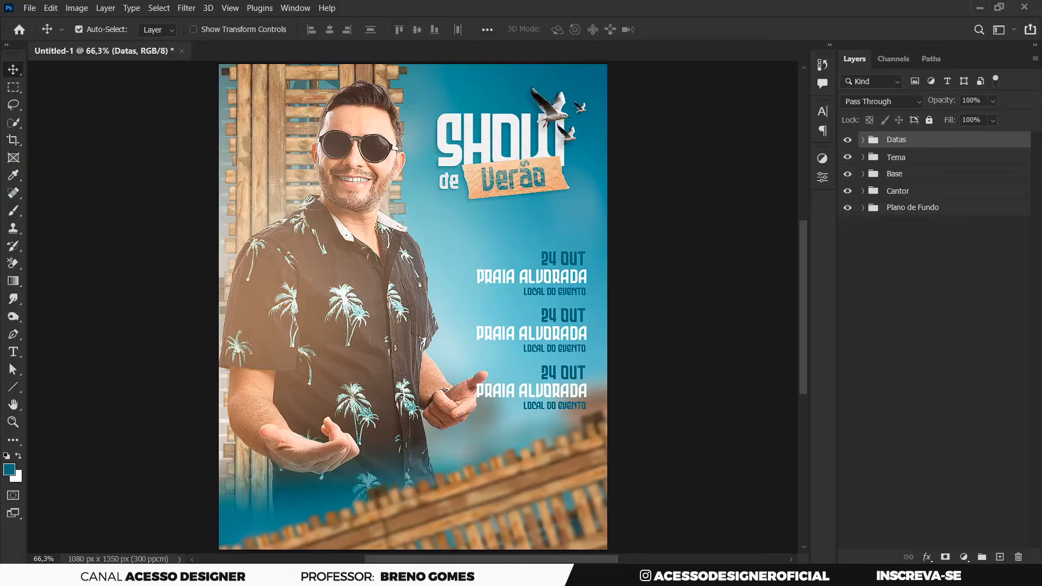
Step: Place the dark grain texture imagem (1) from the image folder above the Datas group and enlarge it to cover the whole flyer
key(alt+Tab)
click(200, 187)
drag(202, 165, 491, 275)
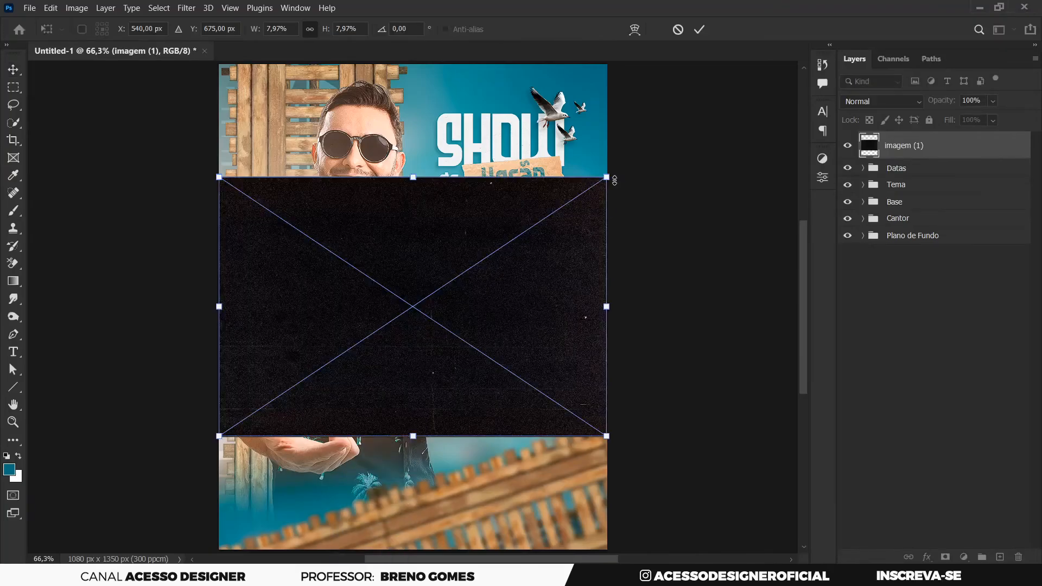
drag(611, 177, 724, 50)
click(699, 30)
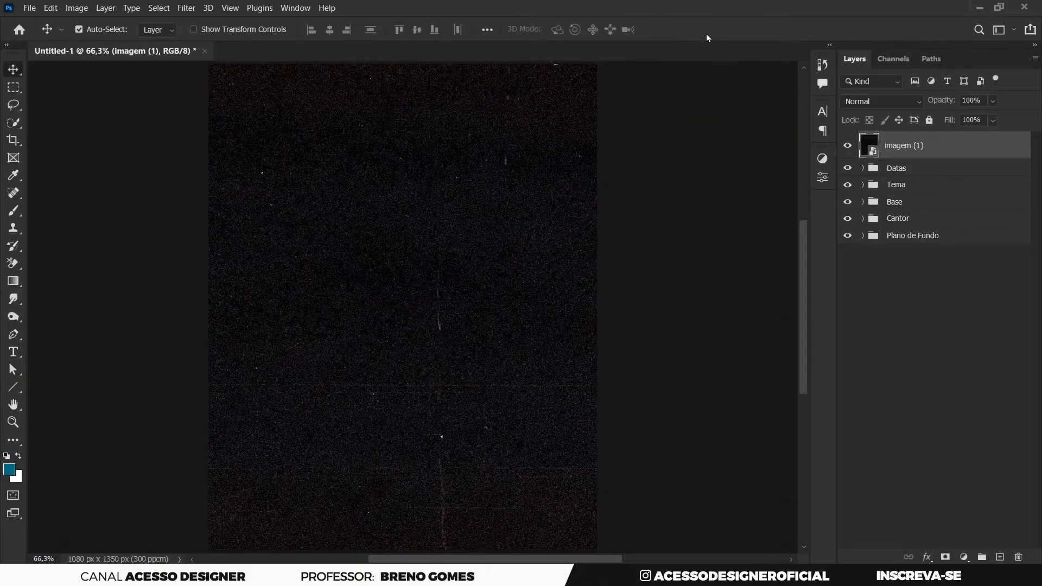
Step: Set the blend mode of the grain texture imagem (1) to Screen and check the grain close up on the singer's face
click(879, 102)
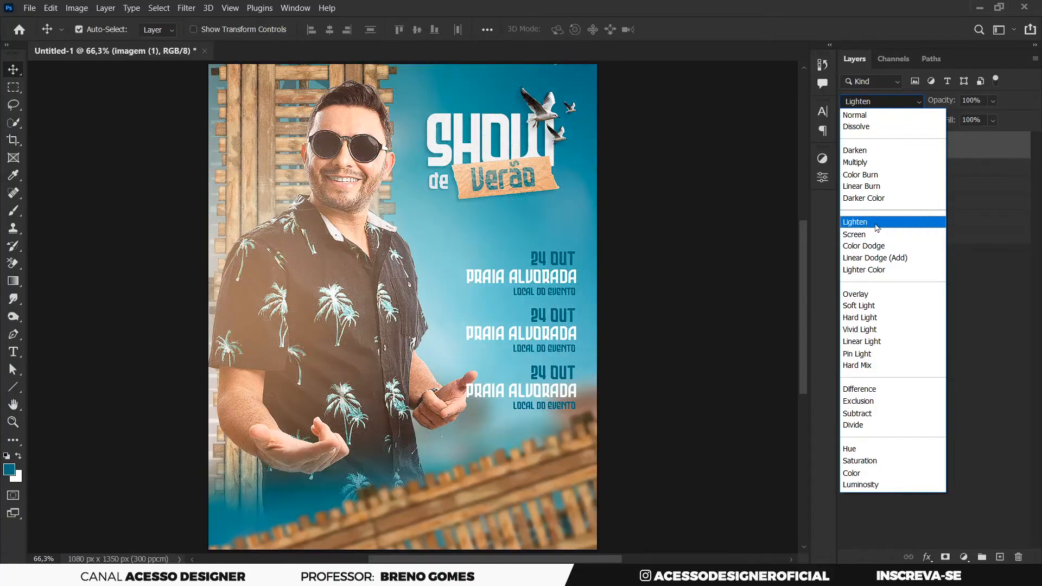
click(876, 235)
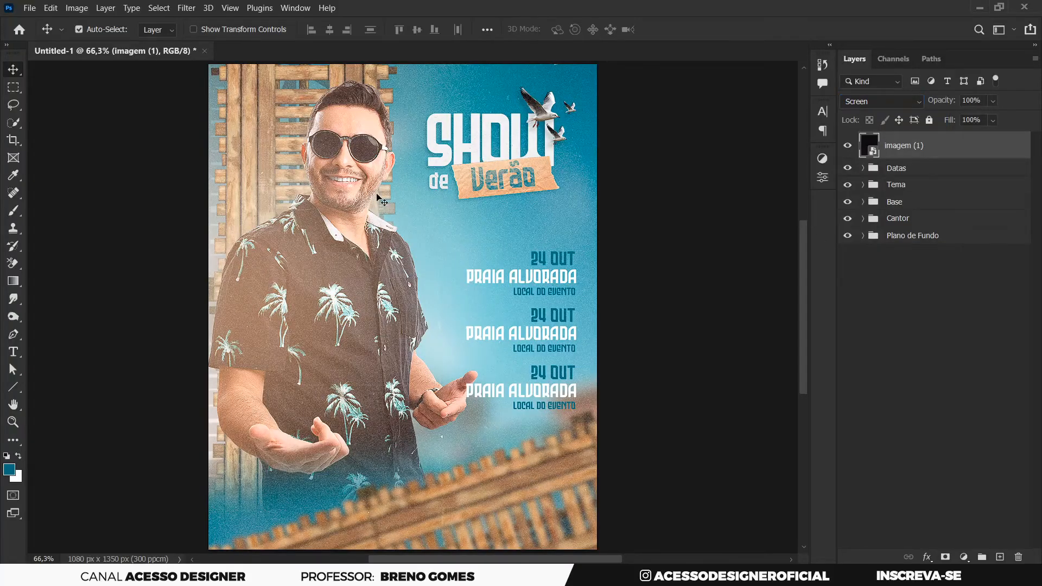
scroll(342, 162, up, 5)
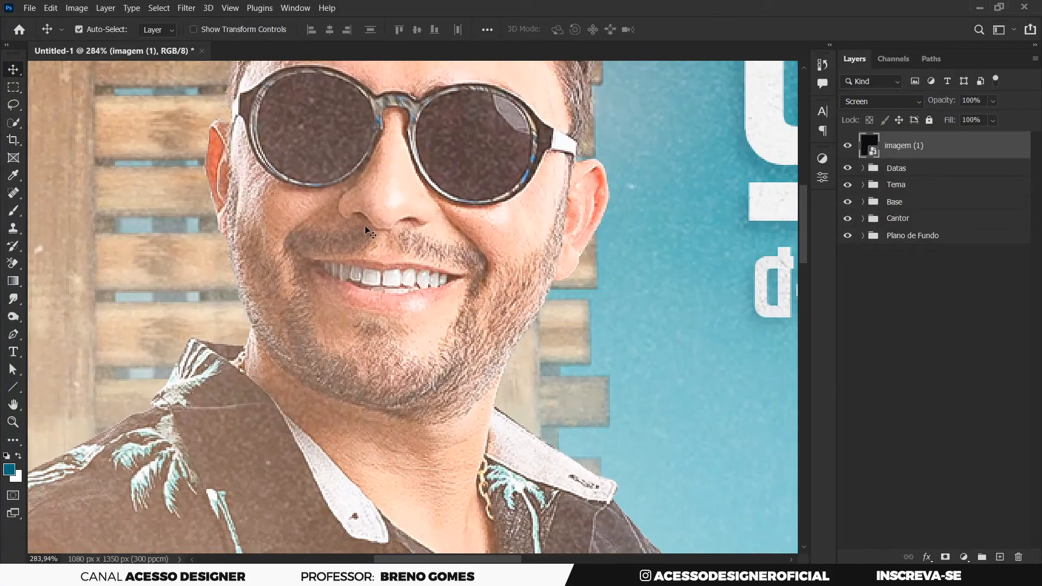
key(z)
right_click(401, 222)
click(435, 235)
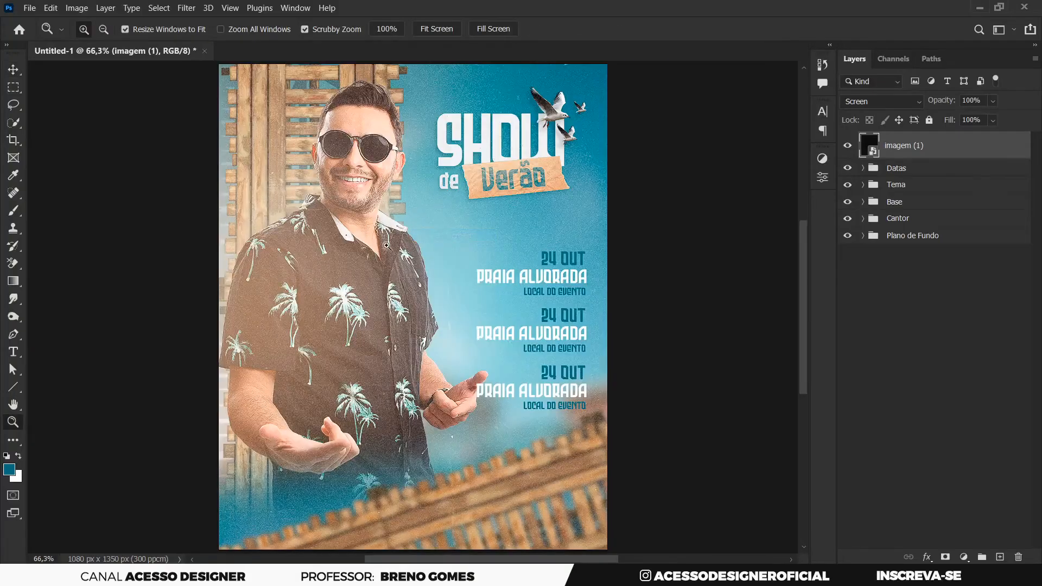
Step: Reduce the Fill of the grain texture imagem (1) to 27%, comparing the flyer with and without the texture
click(996, 120)
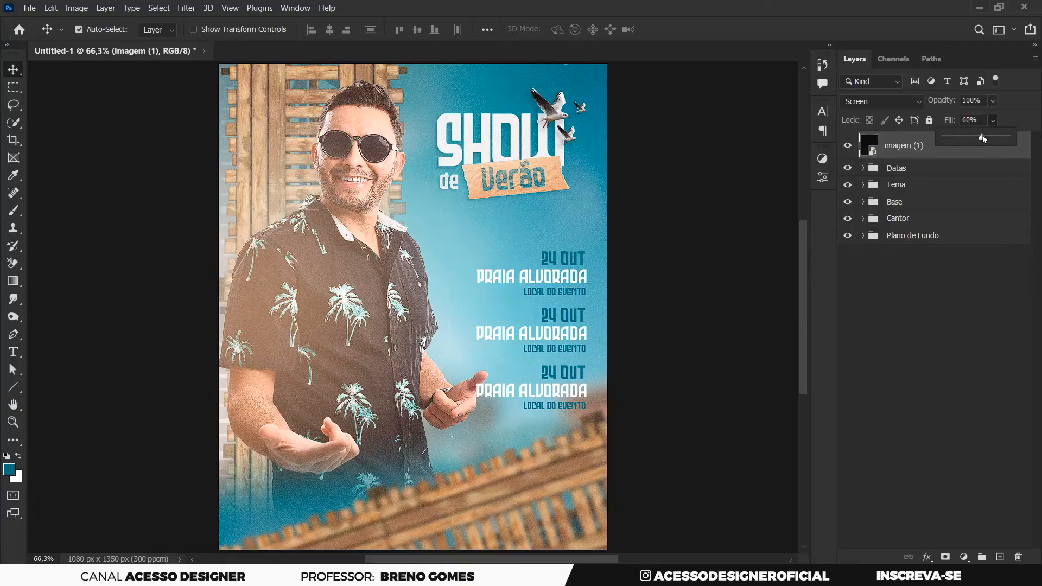
drag(971, 138, 963, 136)
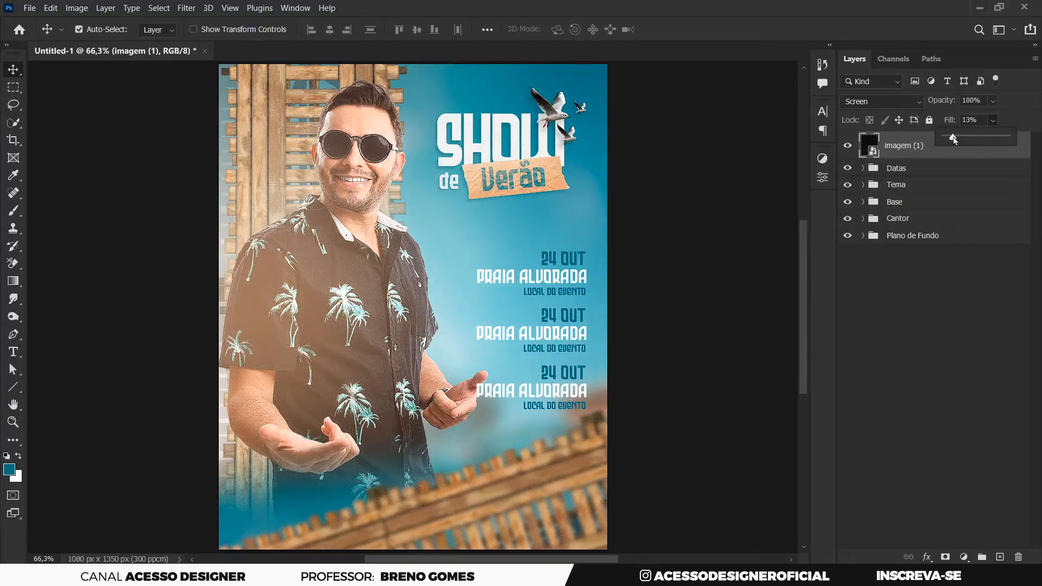
click(847, 146)
click(849, 148)
click(849, 149)
click(848, 146)
click(993, 121)
drag(985, 139, 987, 138)
click(925, 168)
click(932, 152)
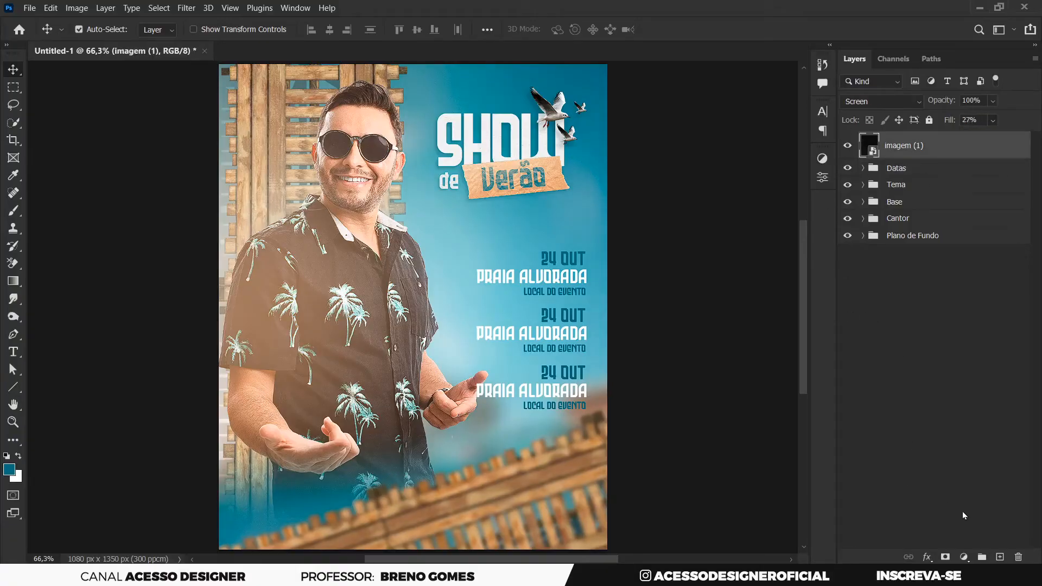
Step: Add a Color Lookup adjustment layer above imagem (1), try several 3DLUT files and choose FallColors.look
click(966, 557)
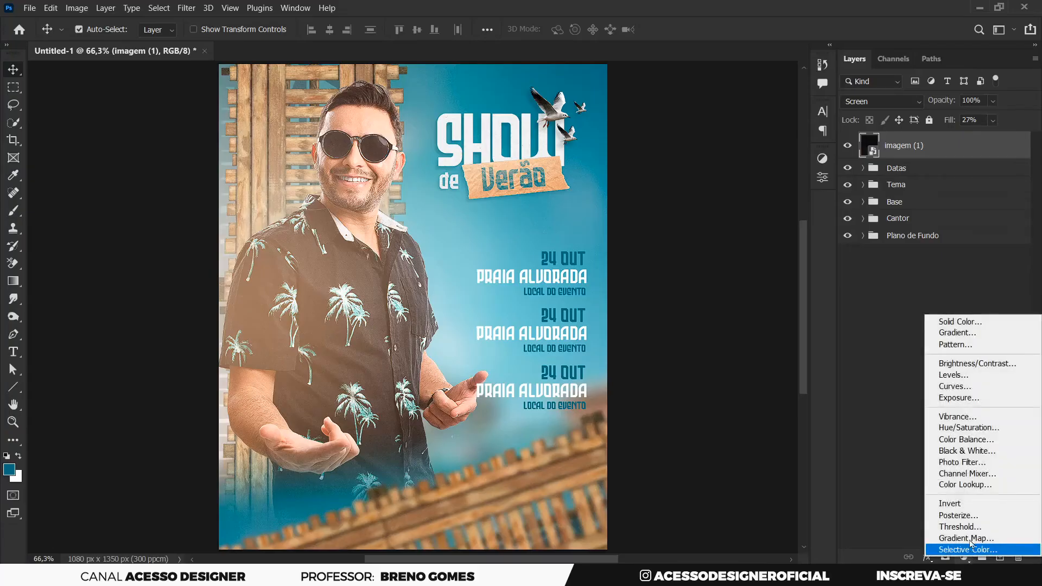
click(985, 489)
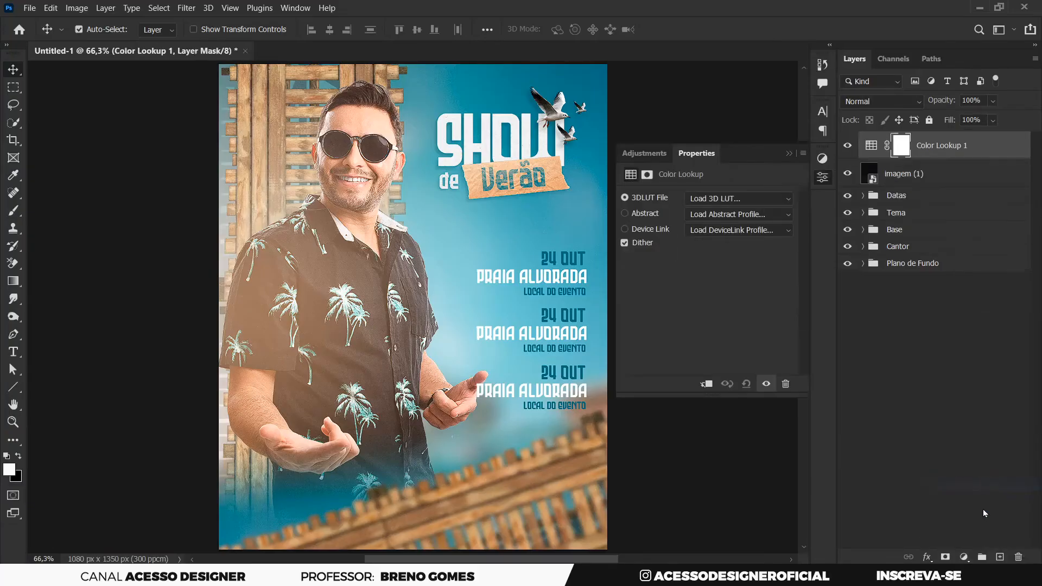
click(712, 199)
click(731, 234)
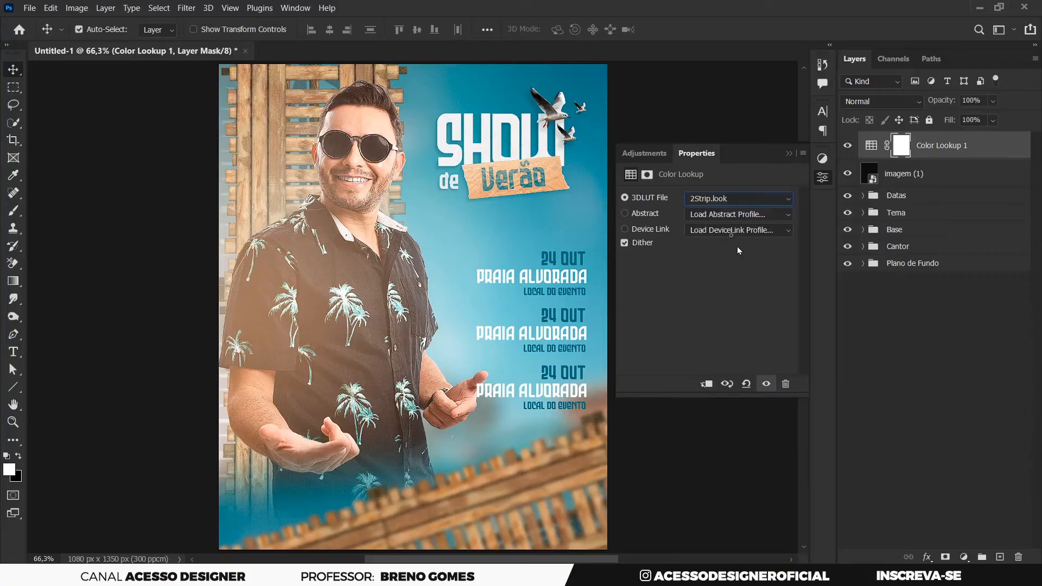
key(Down)
key(Down)
key(Down)
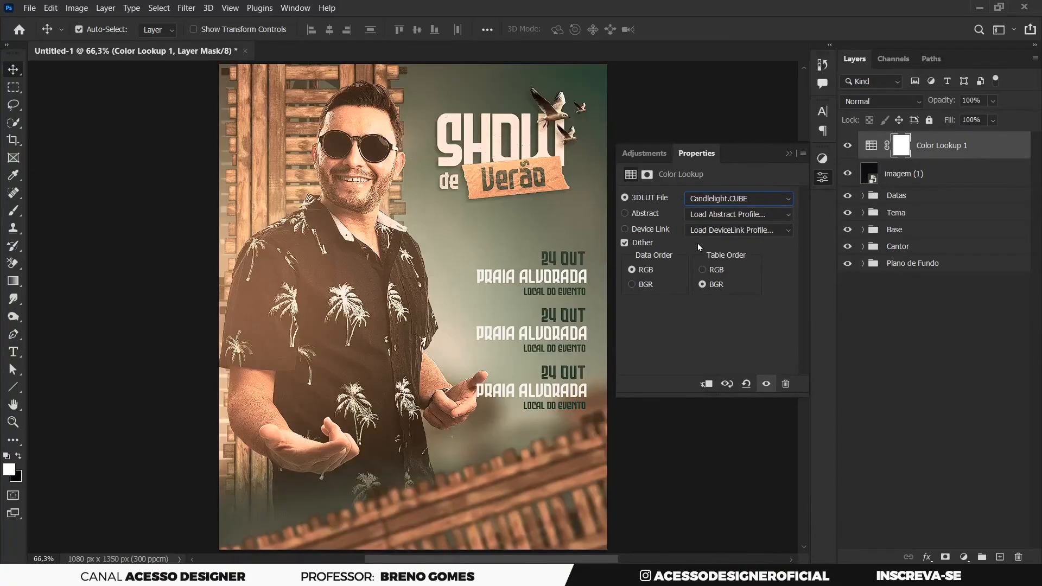
key(Down)
key(Down)
key(Down)
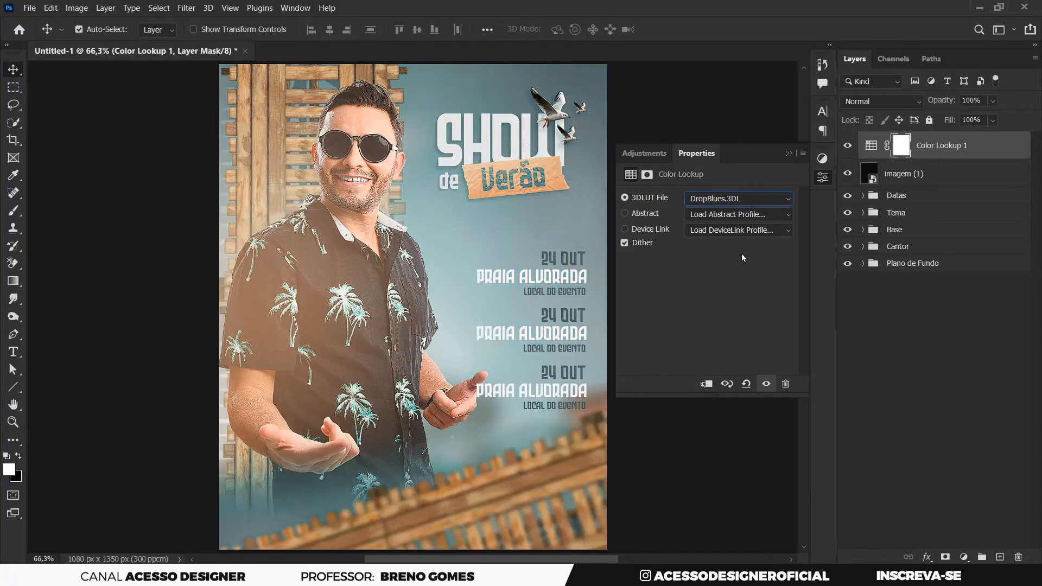
key(Down)
key(Down)
key(Down)
key(Up)
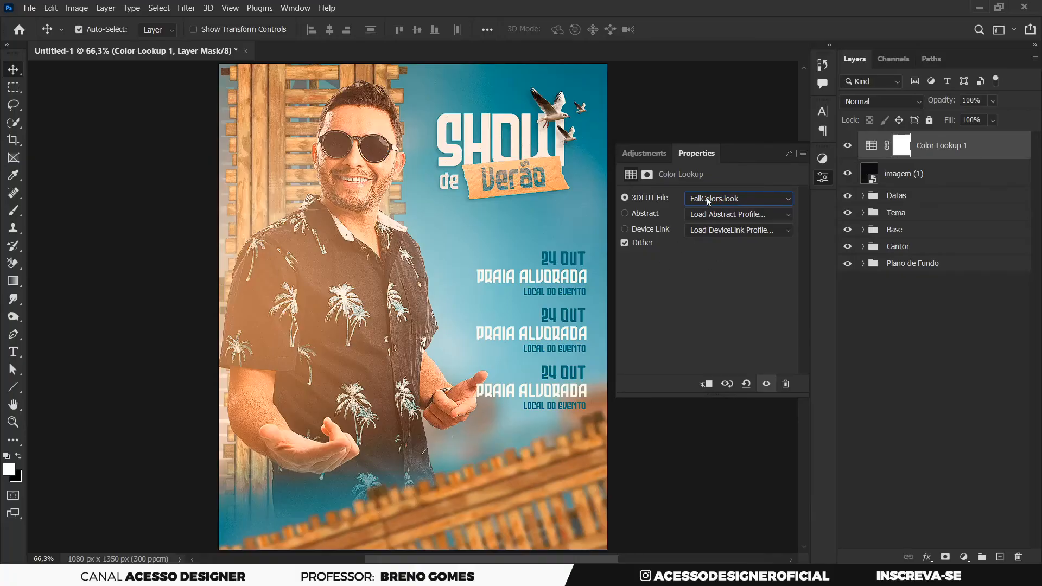
Step: Compare the flyer with and without the color lookup and lower that adjustment layer's opacity to 54%
click(853, 146)
click(852, 146)
click(852, 146)
click(852, 146)
click(881, 149)
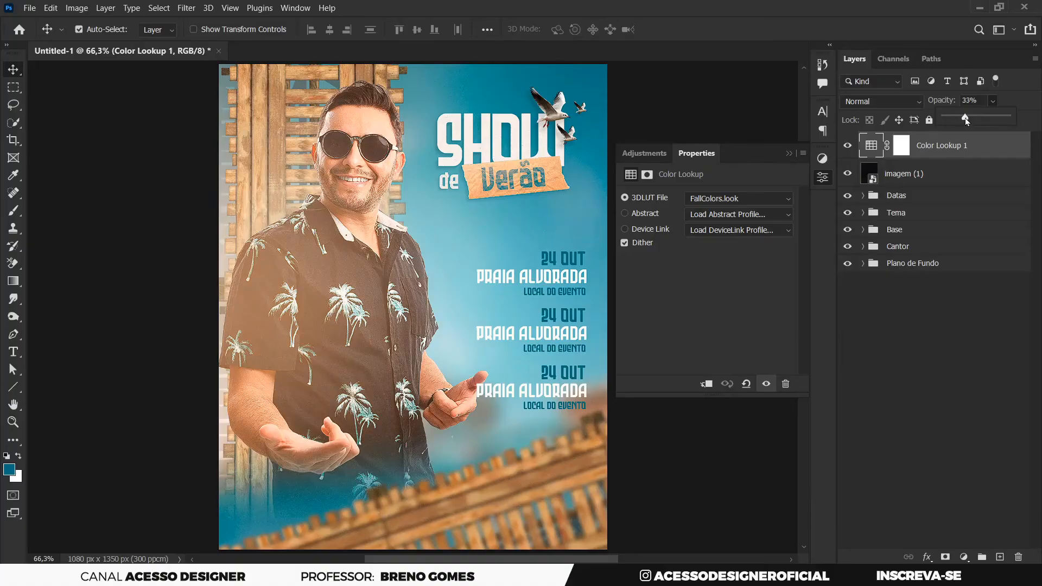
click(850, 144)
click(851, 144)
Step: Group the color lookup and imagem (1) layers as Acabamento and collapse the Properties panel
click(957, 153)
shift+click(961, 182)
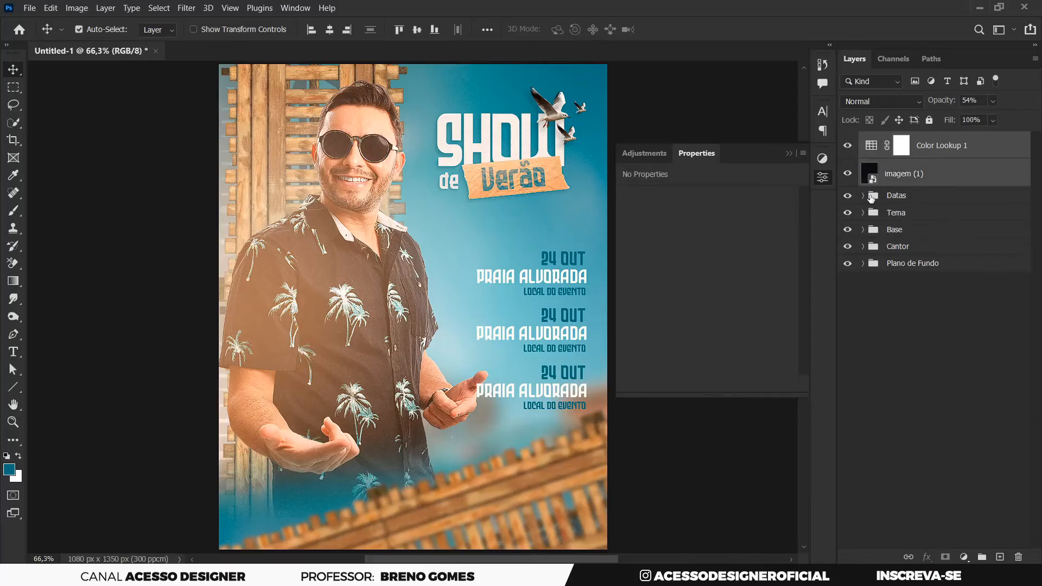
key(ctrl+g)
double_click(899, 140)
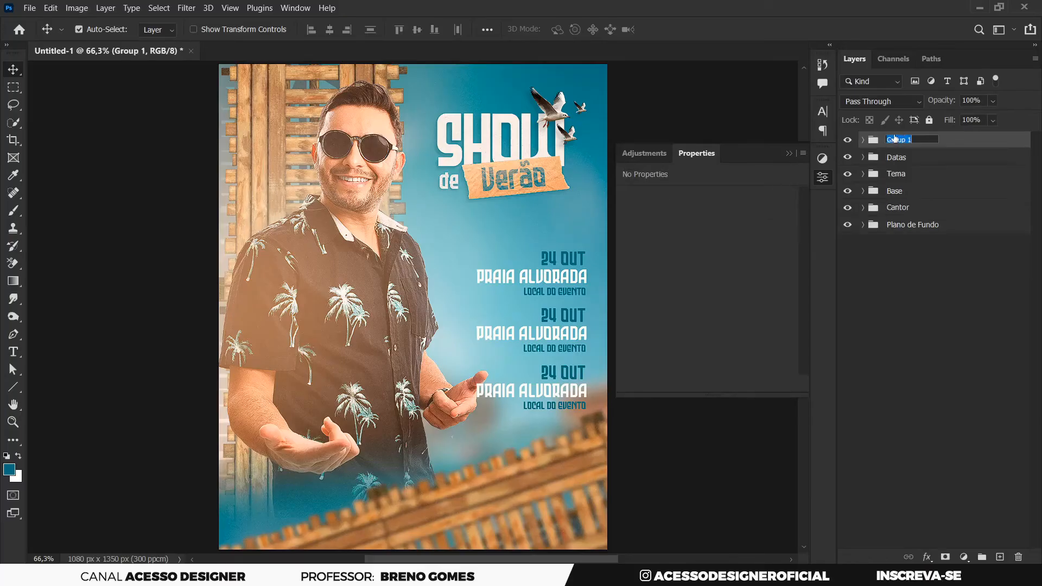
text(Acabamento)
key(Return)
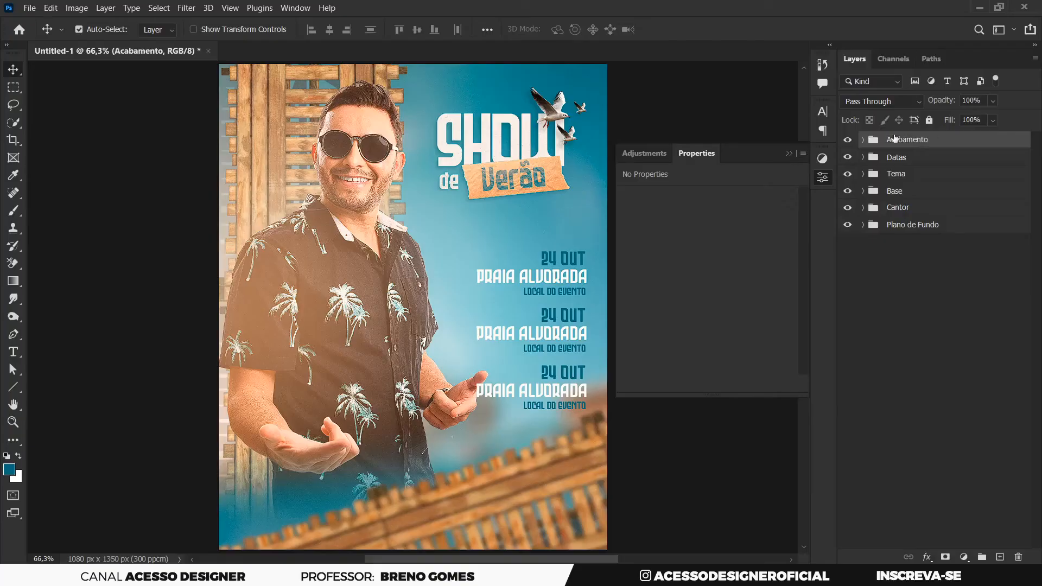
click(789, 155)
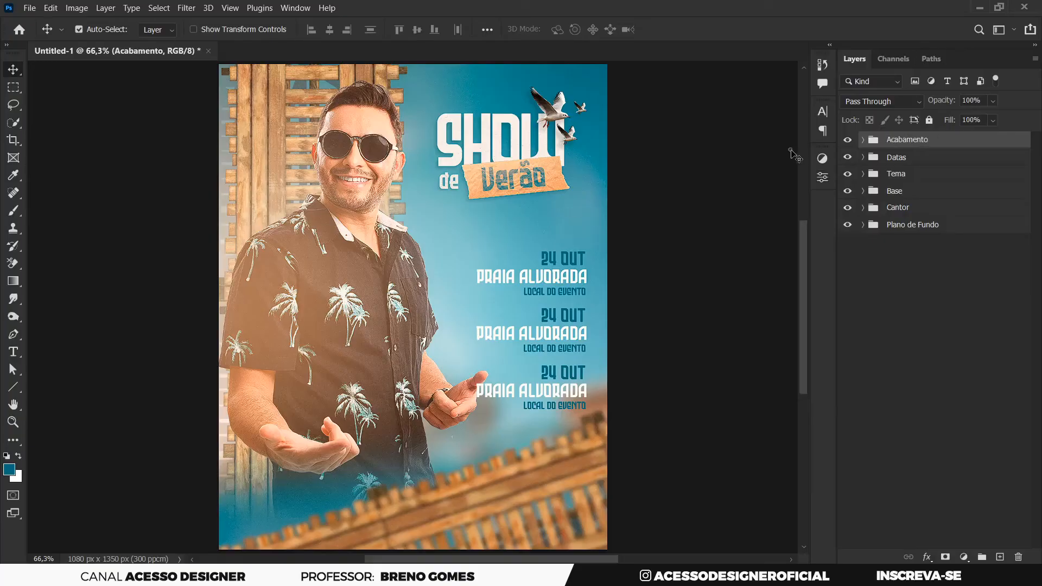
Step: Try to scale the Datas text group up to about 110.66% and check it against the title
key(z)
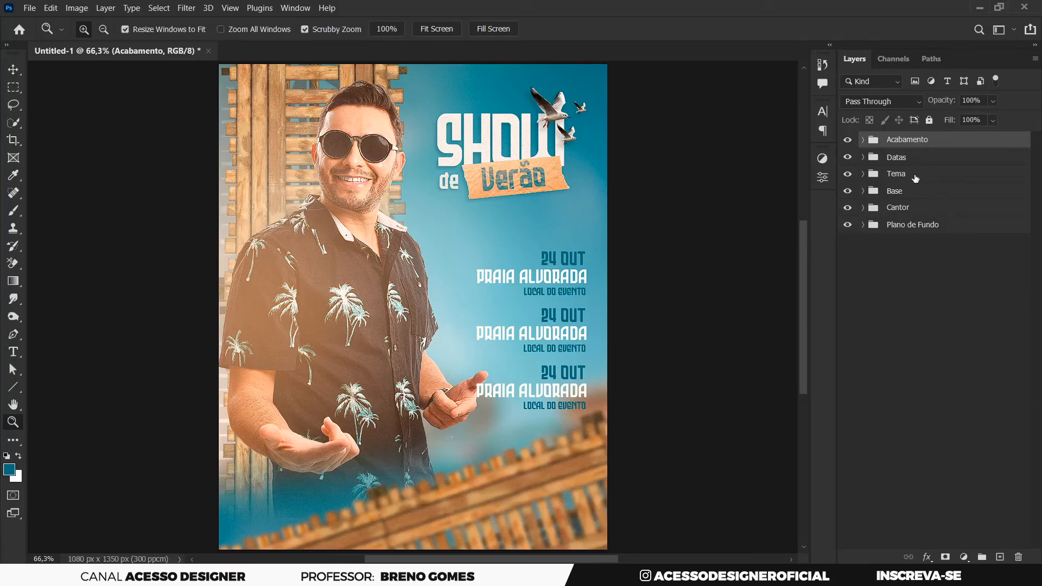
click(931, 157)
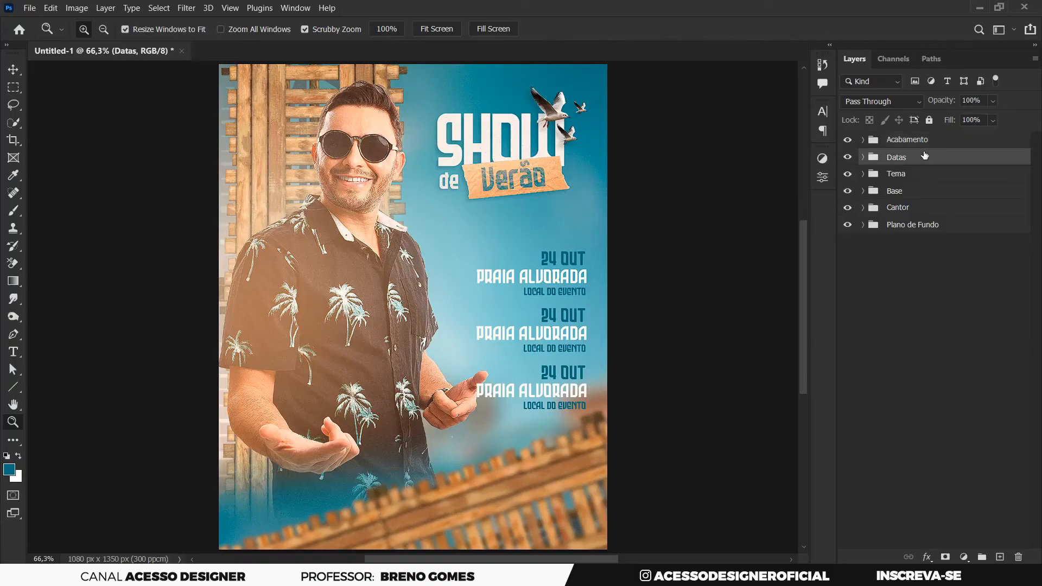
key(ctrl+t)
drag(546, 333, 545, 320)
drag(477, 238, 465, 220)
drag(546, 281, 555, 306)
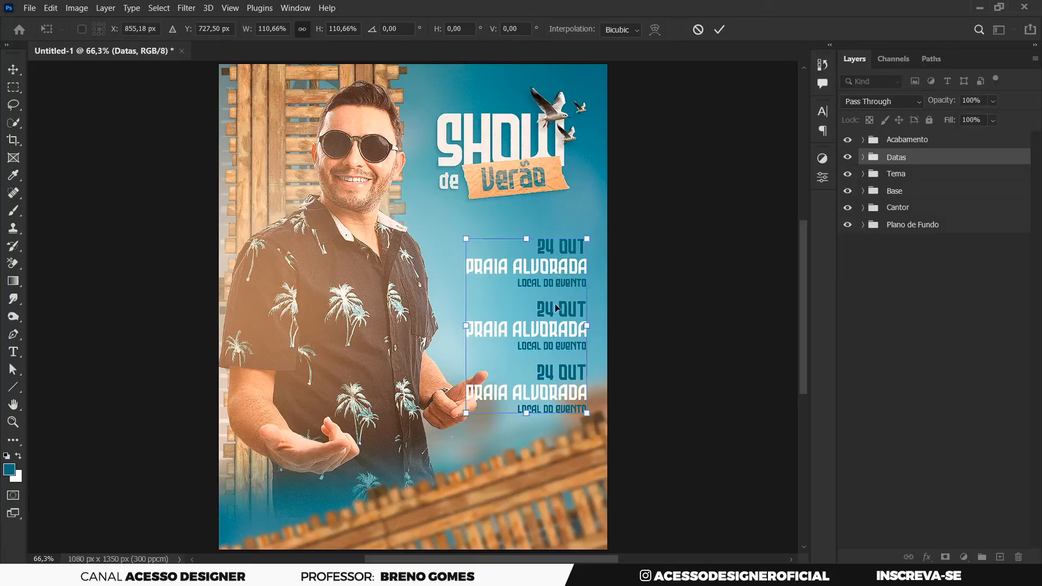
click(718, 30)
key(z)
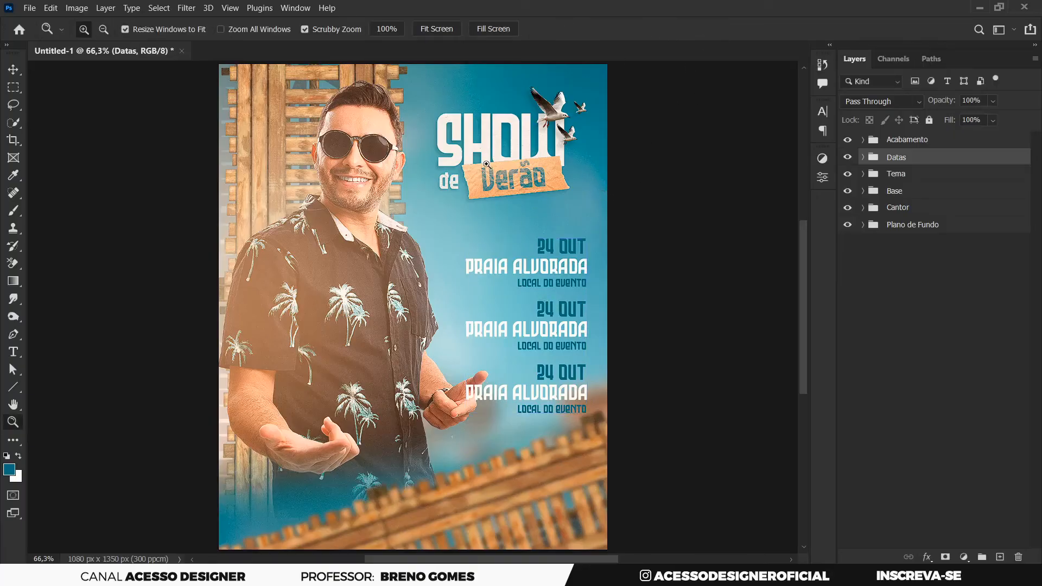
drag(481, 161, 480, 161)
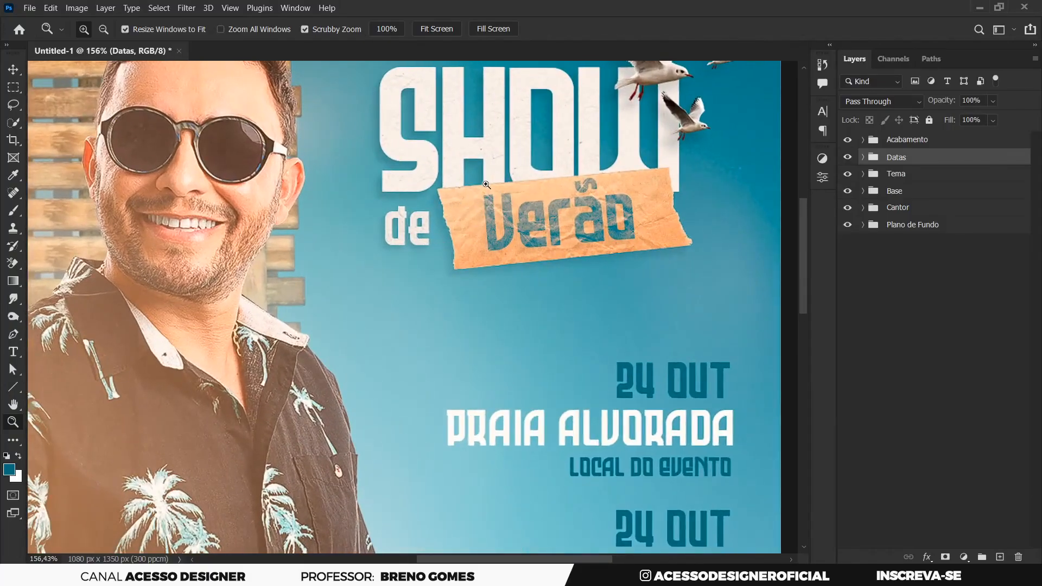
right_click(527, 215)
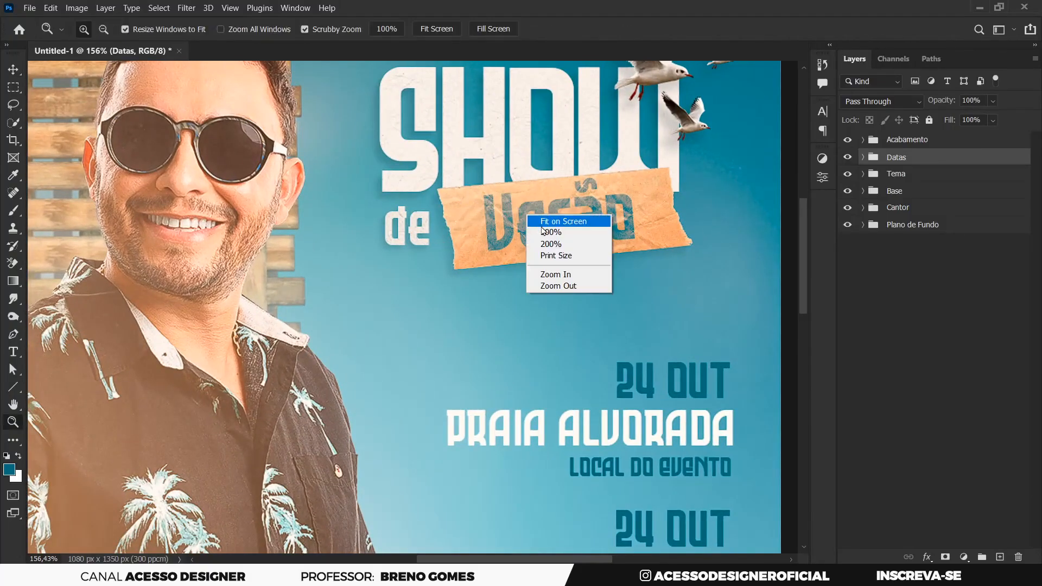
click(541, 222)
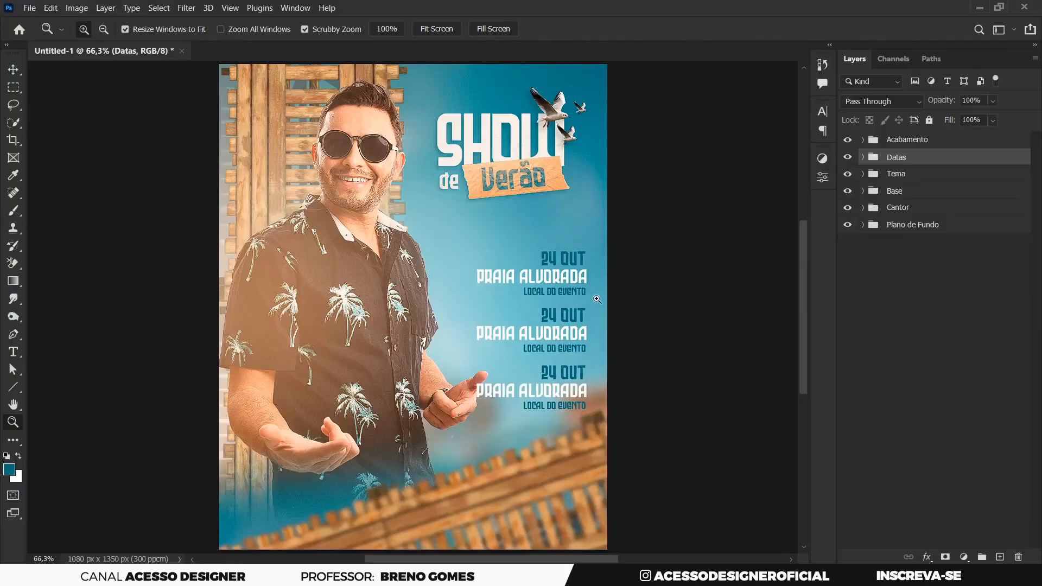
Step: Scale the Datas text group up to about 104.52%, keeping its lower-right corner fixed
key(ctrl+t)
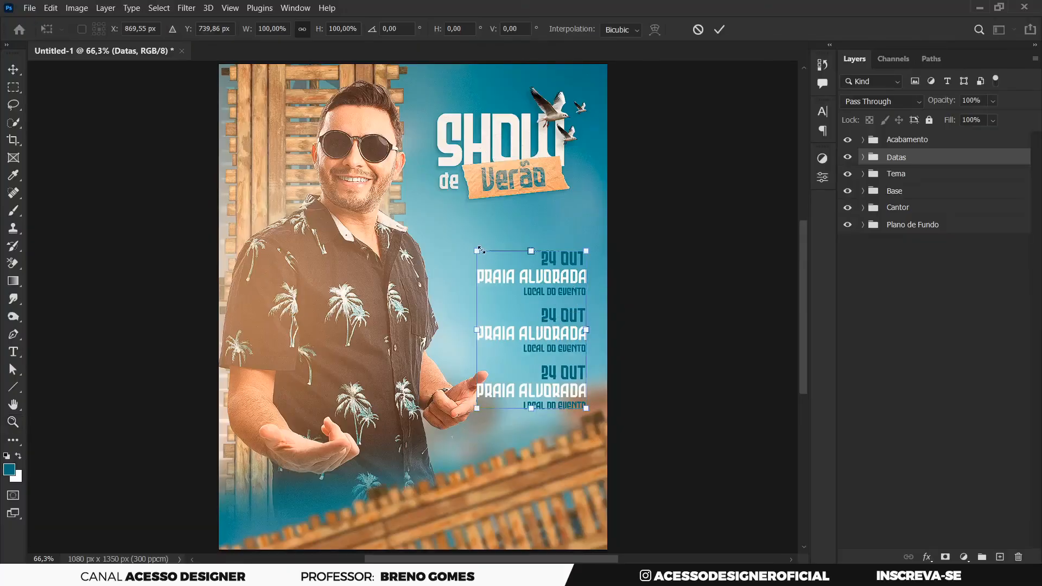
drag(476, 250, 473, 244)
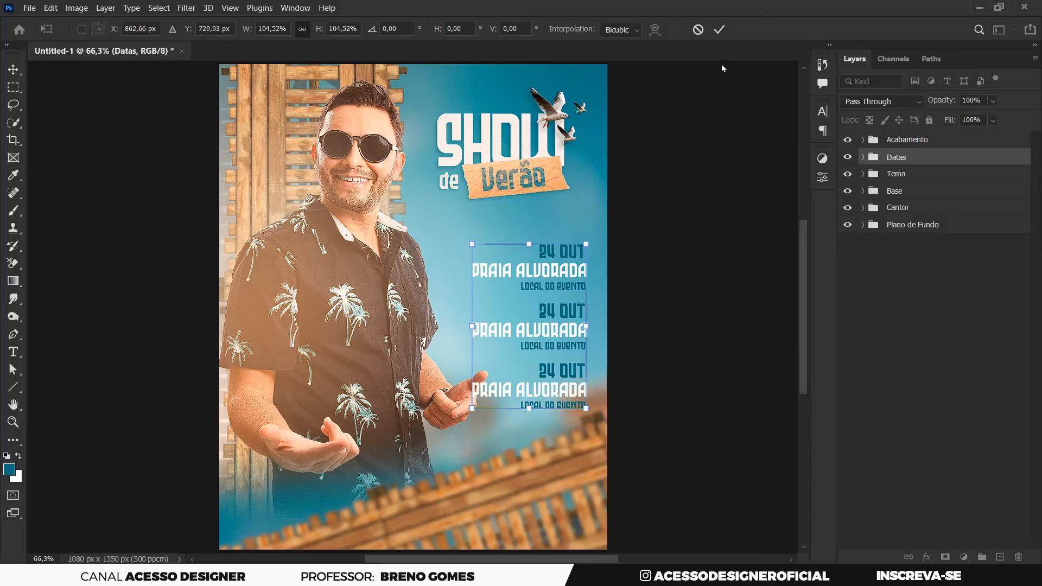
click(720, 31)
key(z)
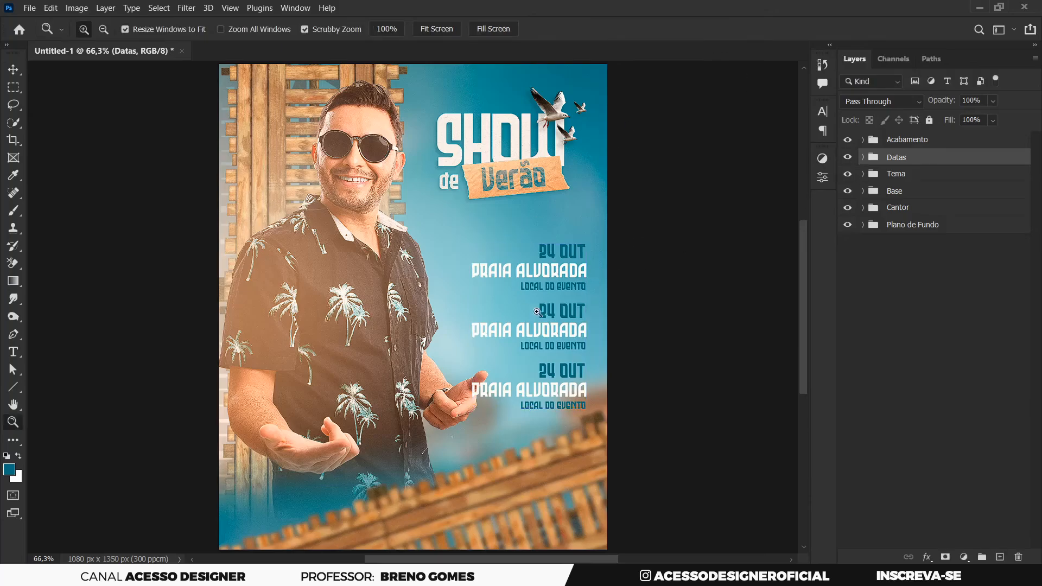
key(v)
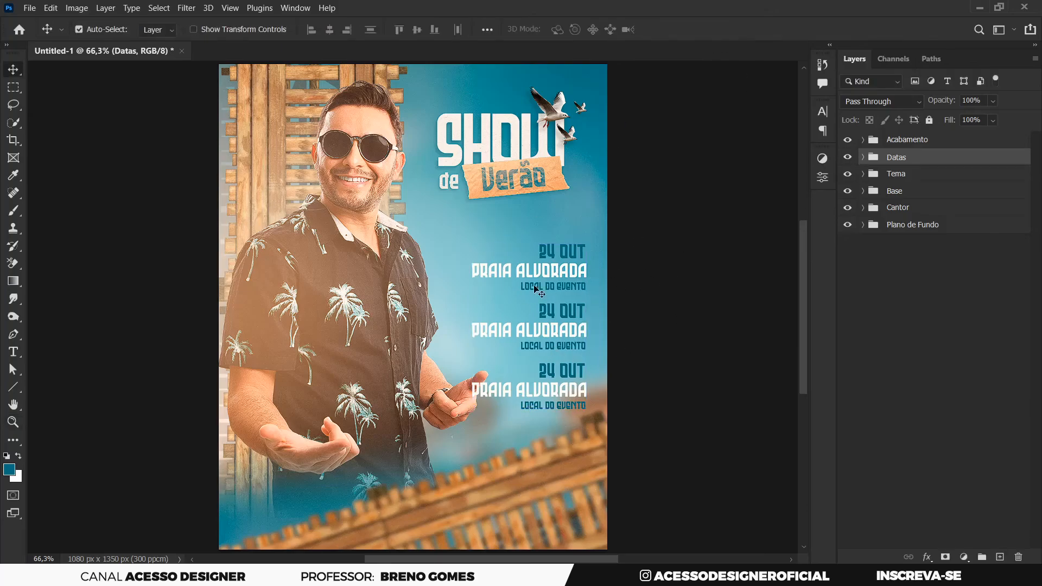